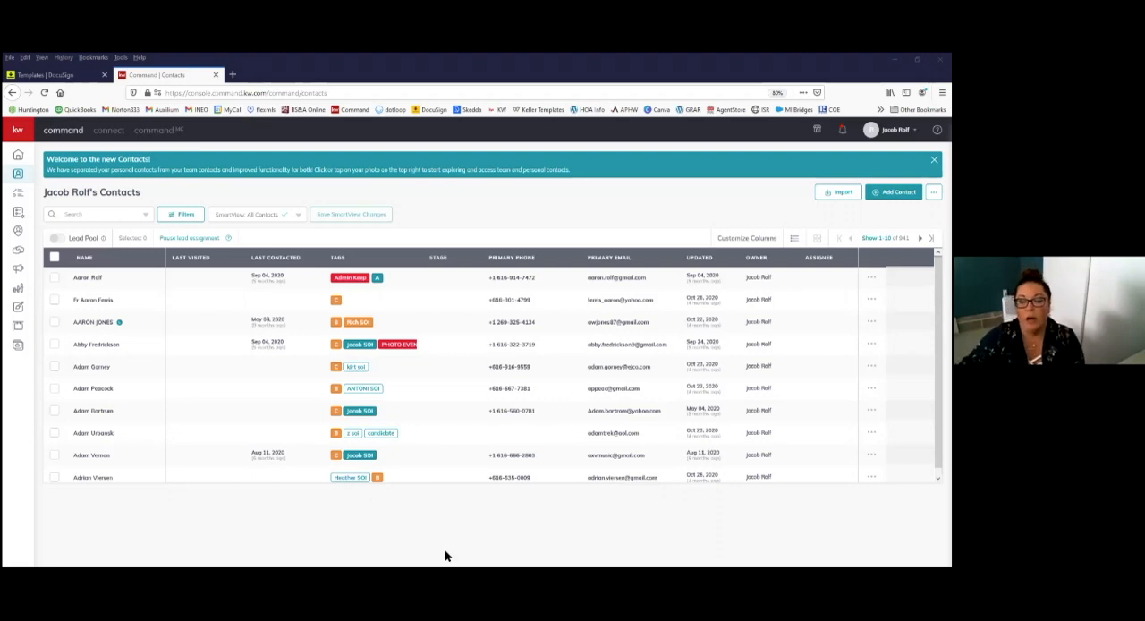
Step: Search the contacts list for the client's first name
click(93, 215)
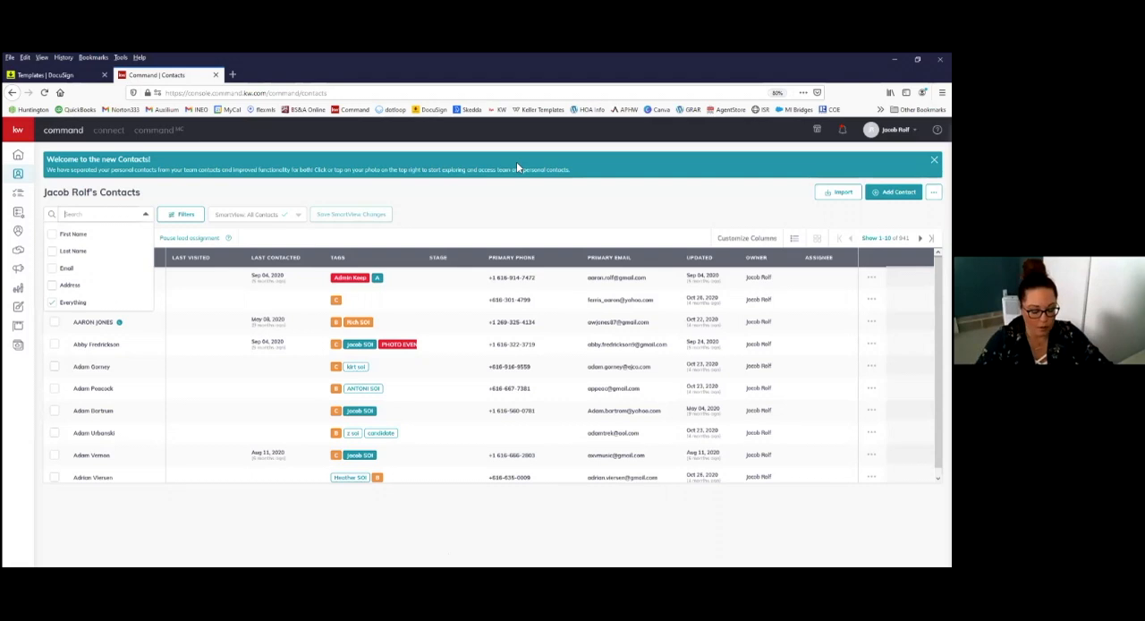
text(heather)
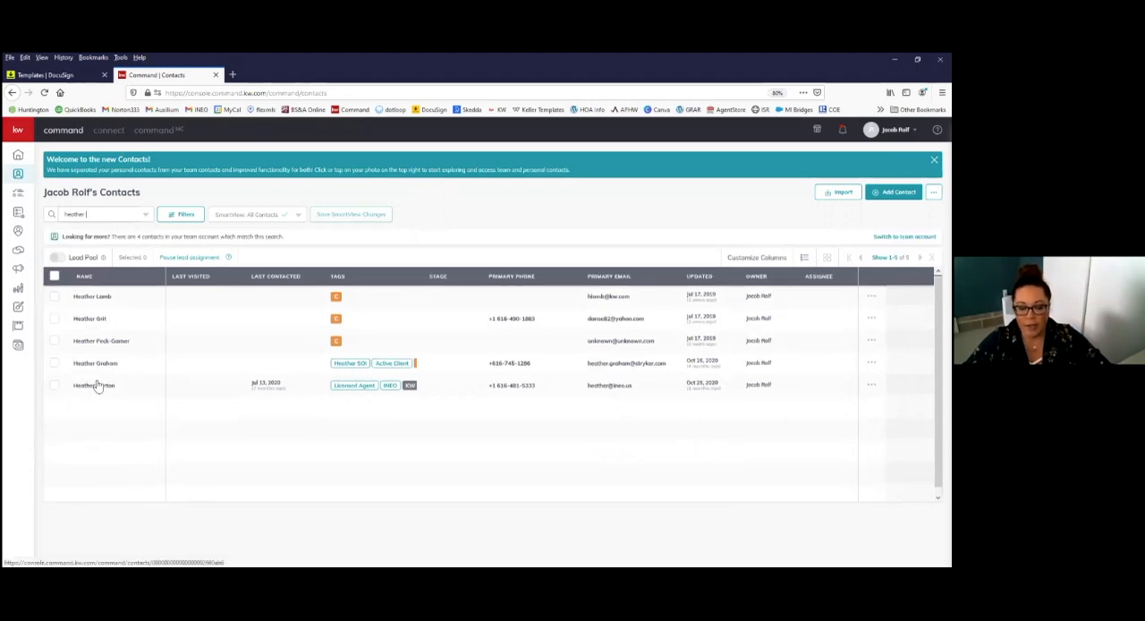
click(134, 215)
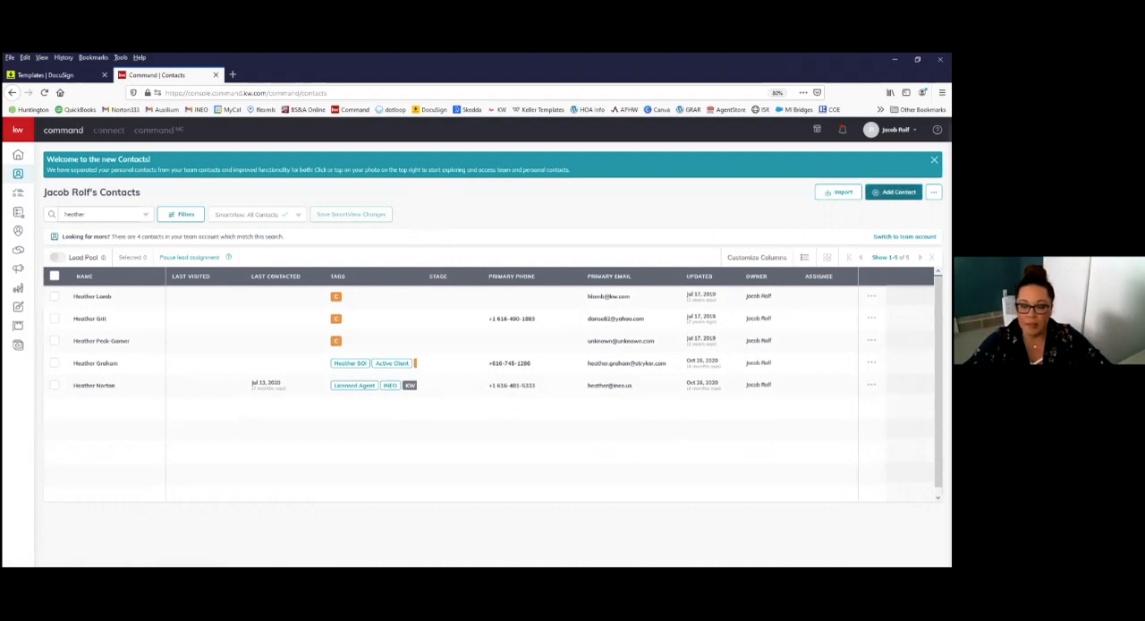
Step: Start a new contact and enter the client's full name
click(894, 192)
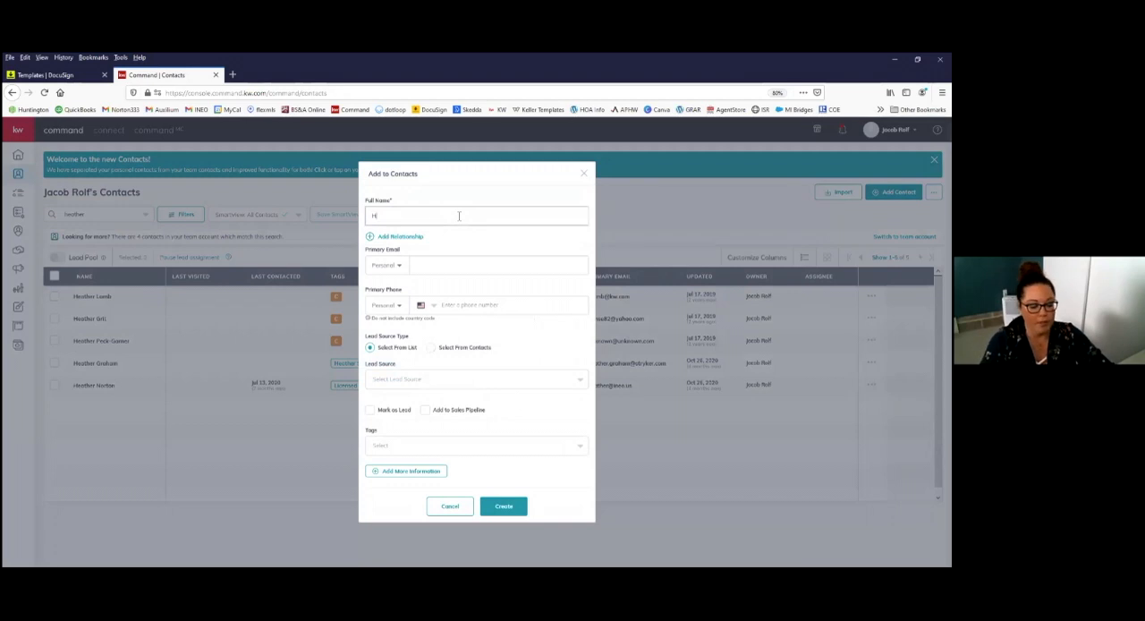
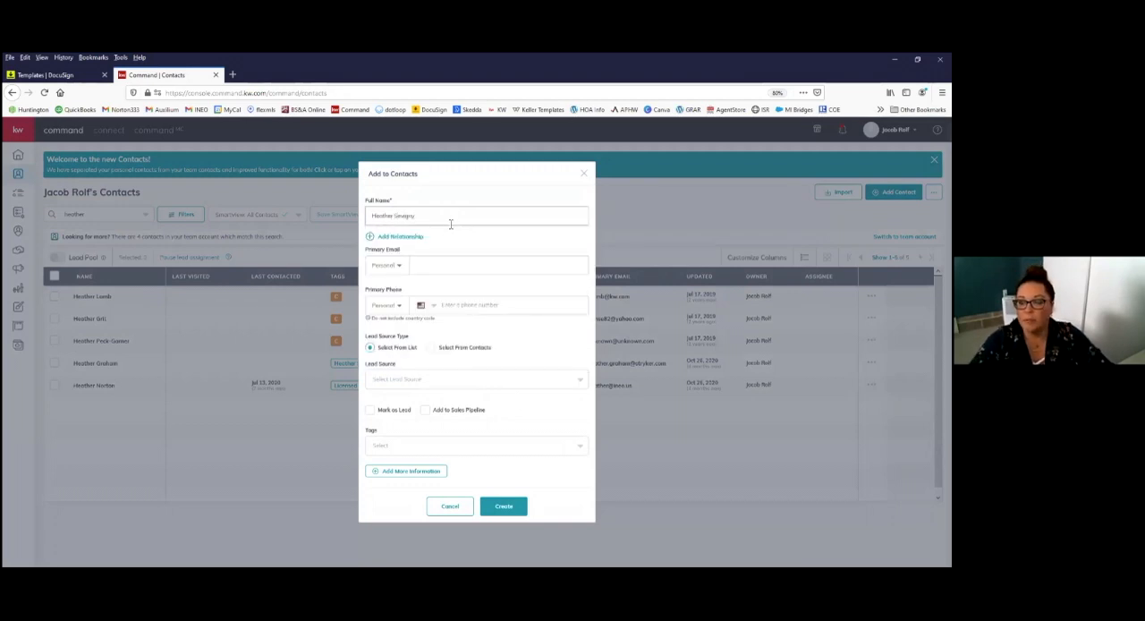
Step: Enter the client's personal e-mail address as the new contact's primary email
click(454, 267)
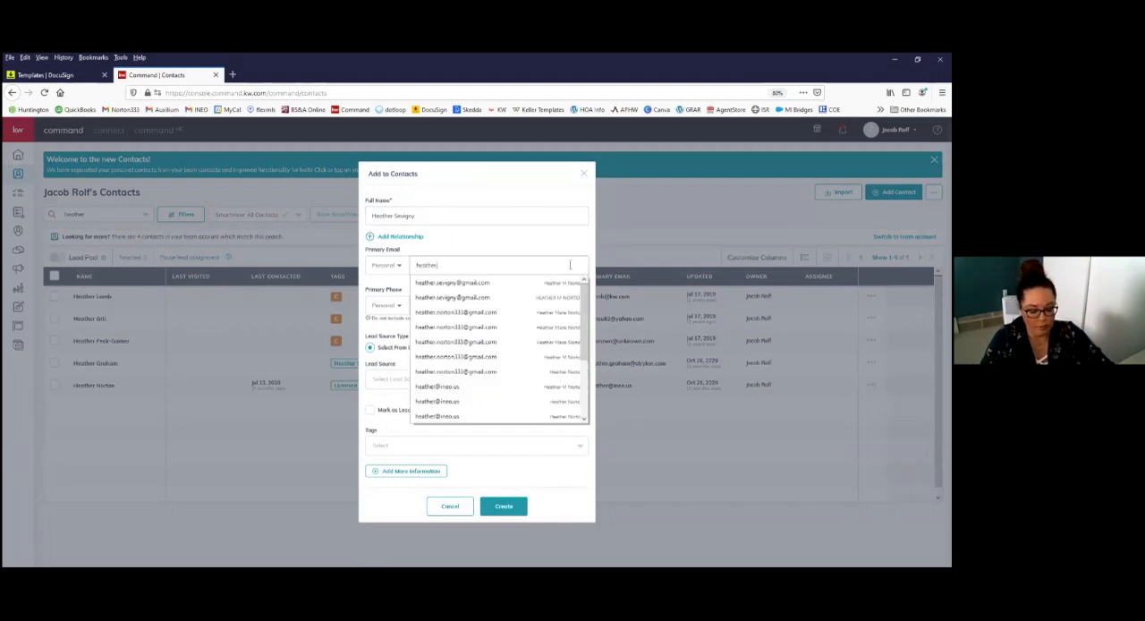
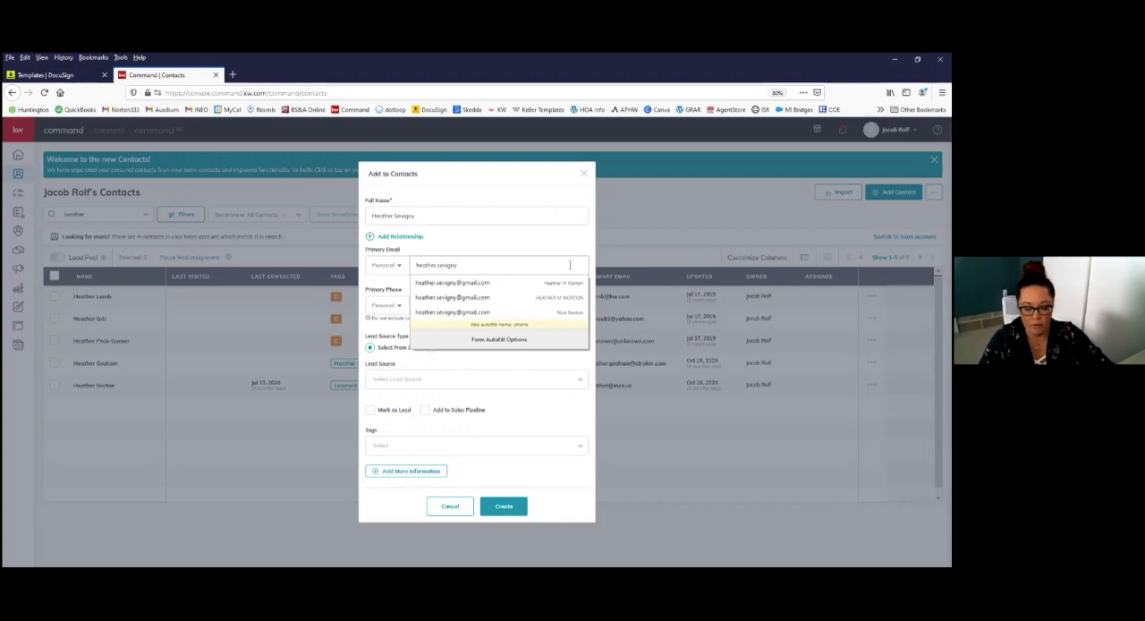
click(538, 266)
click(506, 243)
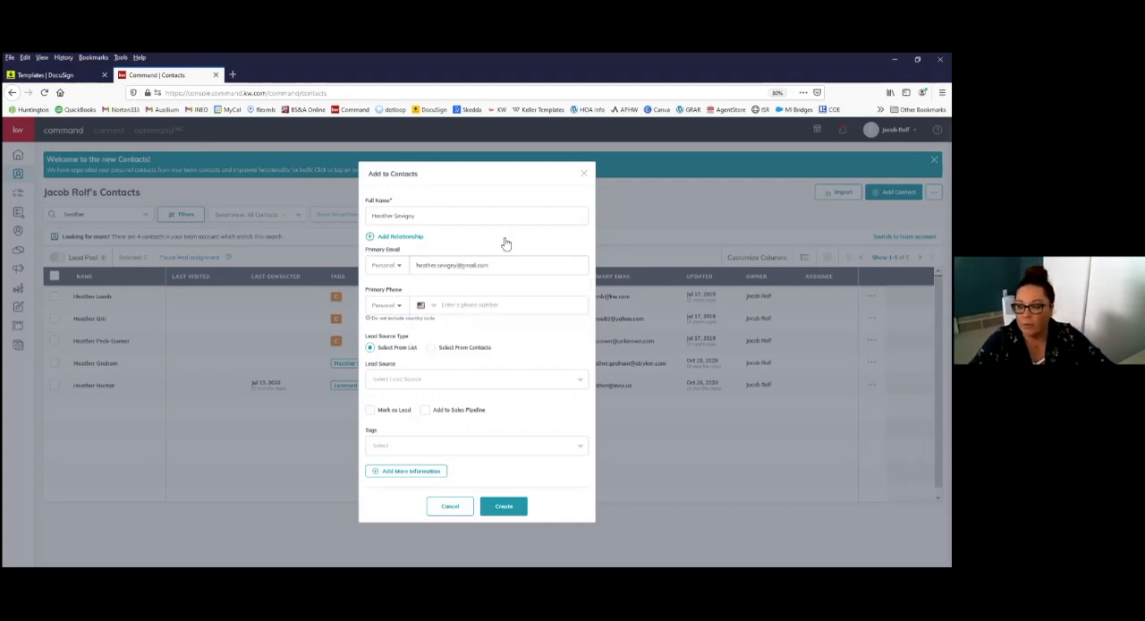
Step: Fill in the client's primary phone number, remove the empty relationship row and create the contact
click(578, 319)
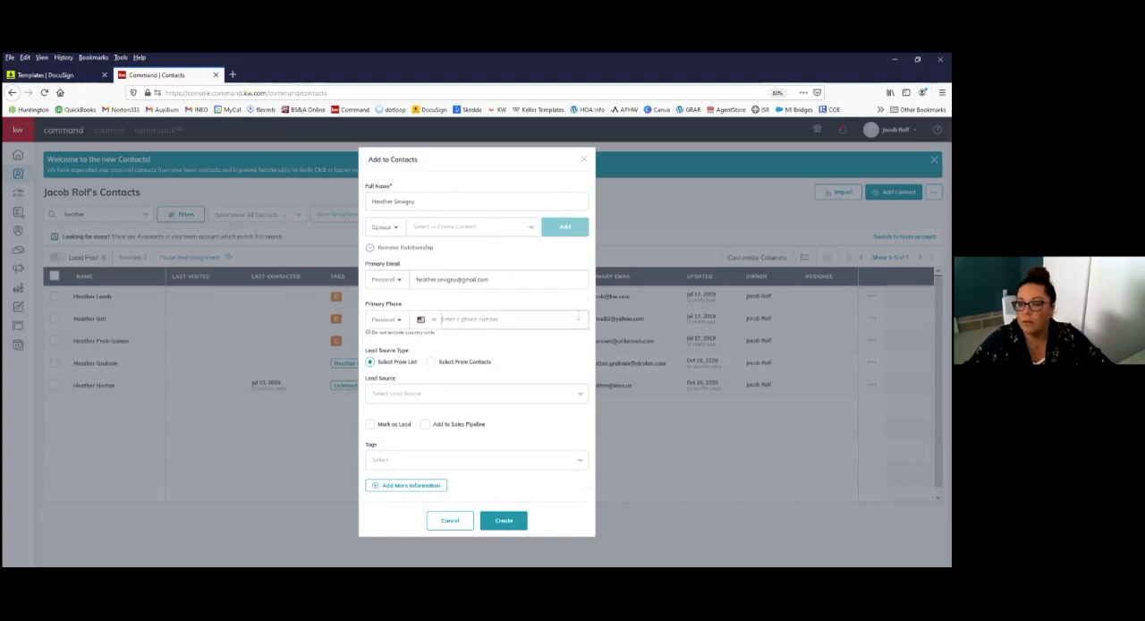
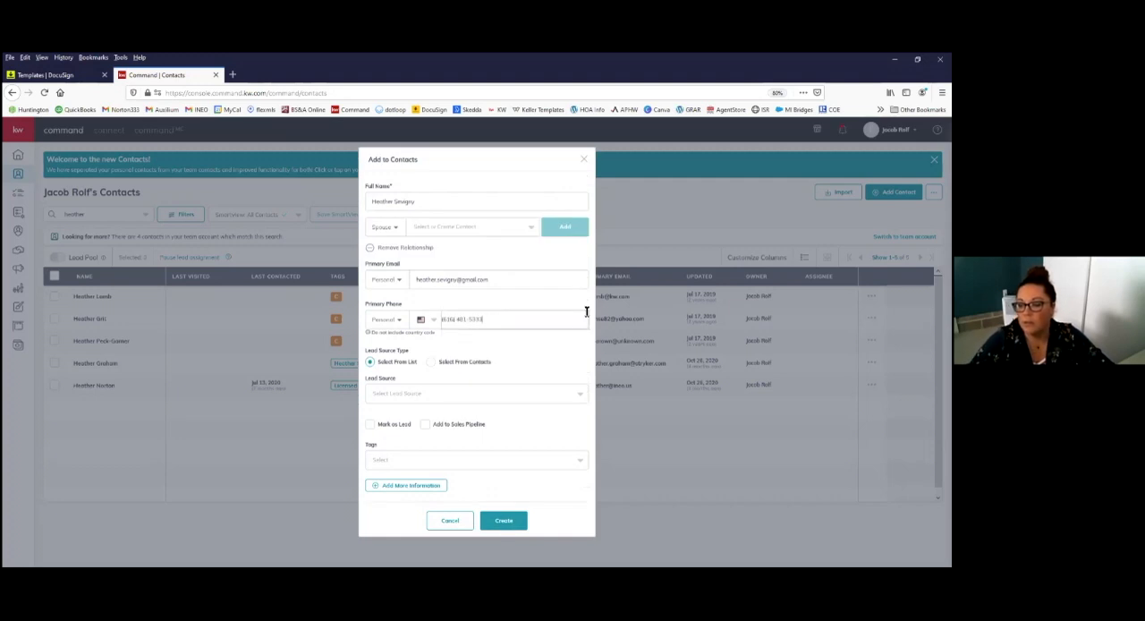
click(380, 248)
click(505, 506)
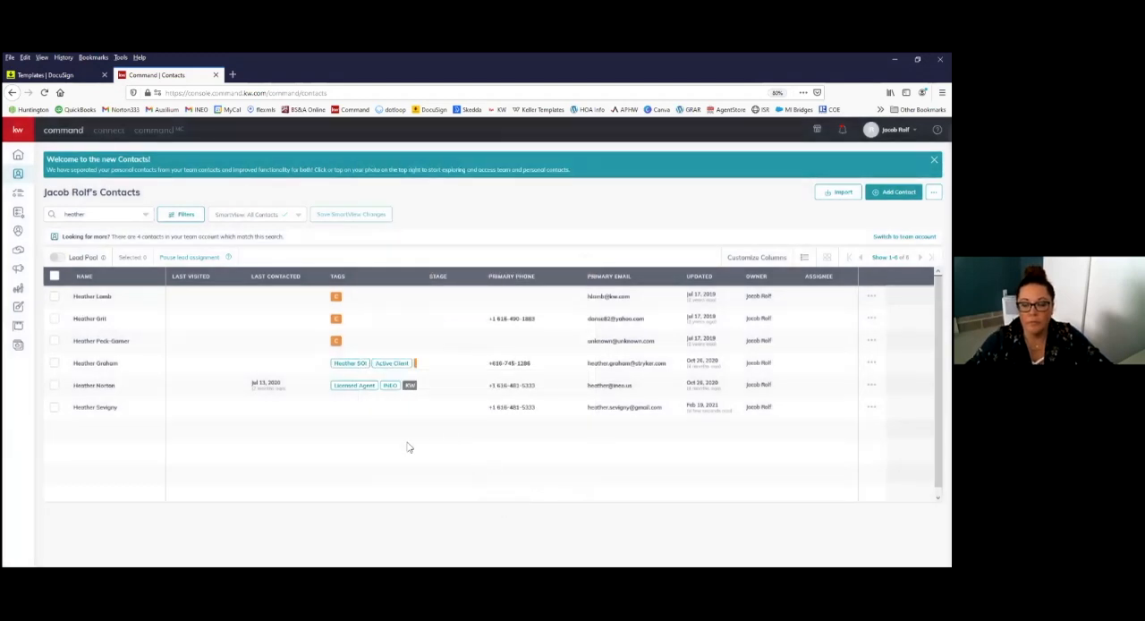
Step: Open the newly added contact's record and start a new opportunity for it
click(101, 410)
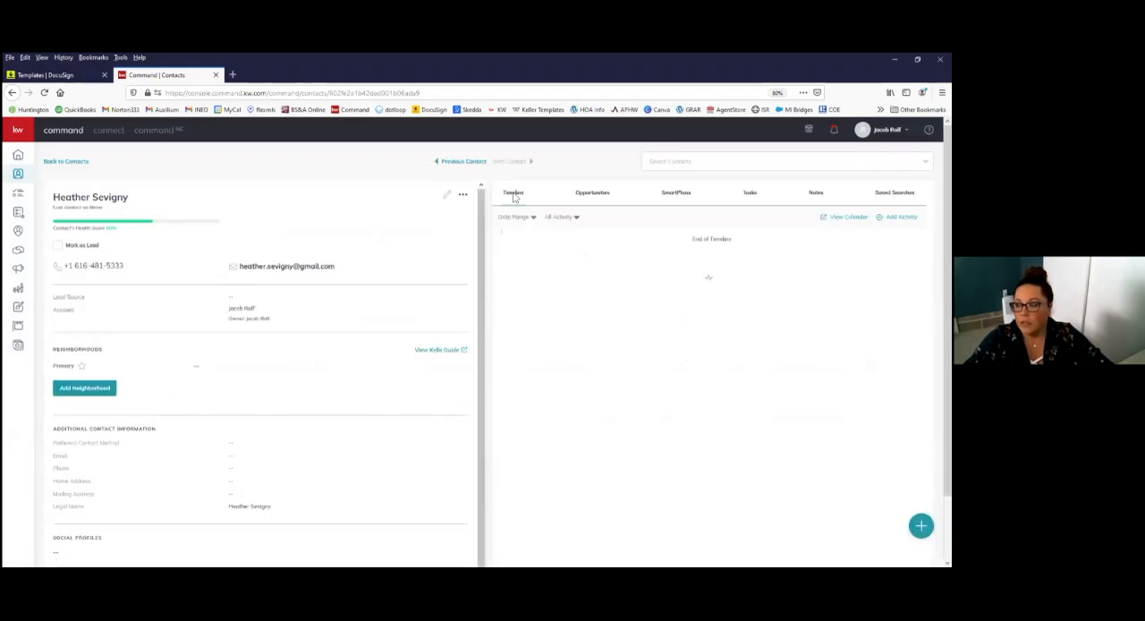
click(590, 199)
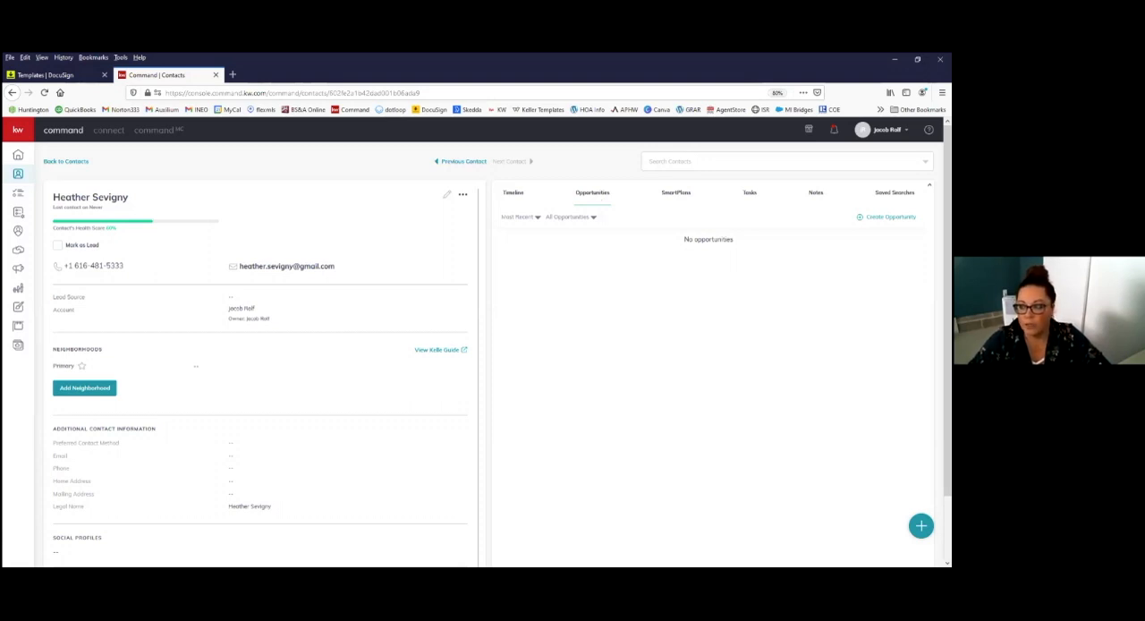
click(891, 217)
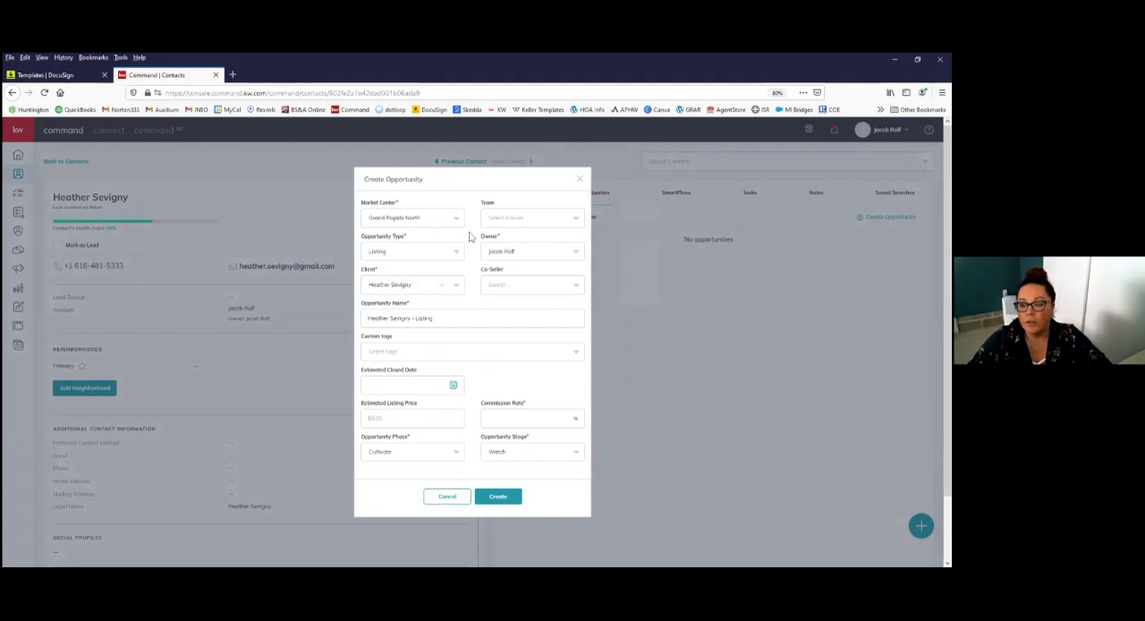
Step: Check the available Market Center and Team choices for the new opportunity
click(446, 219)
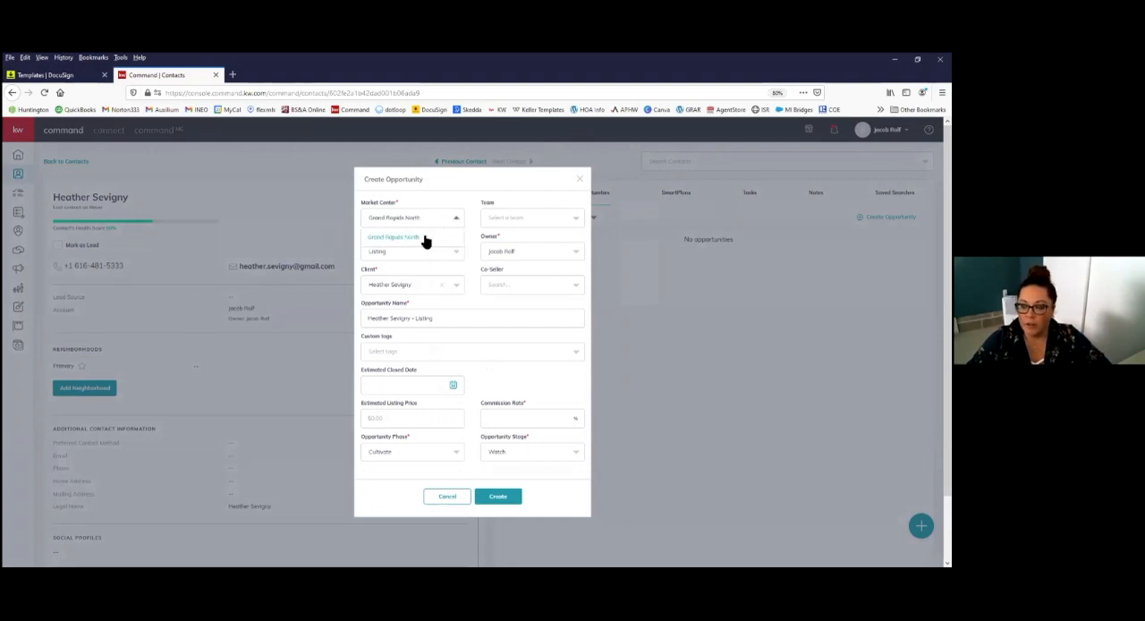
click(445, 208)
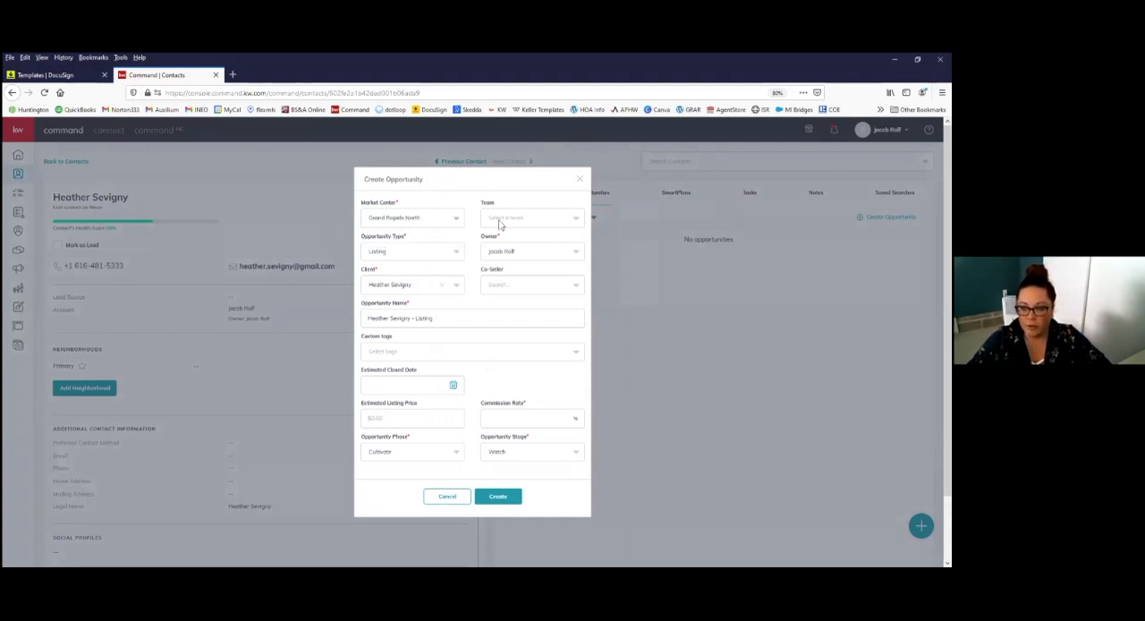
click(556, 222)
click(469, 209)
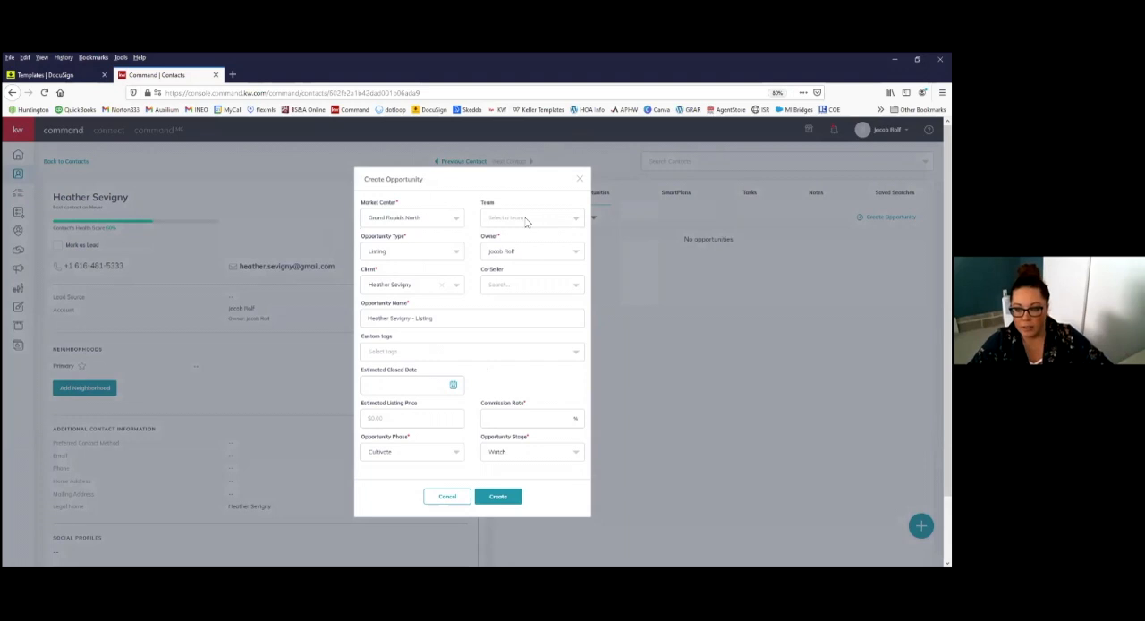
Step: Set the opportunity type to Buyer and check the available owner choices
click(398, 258)
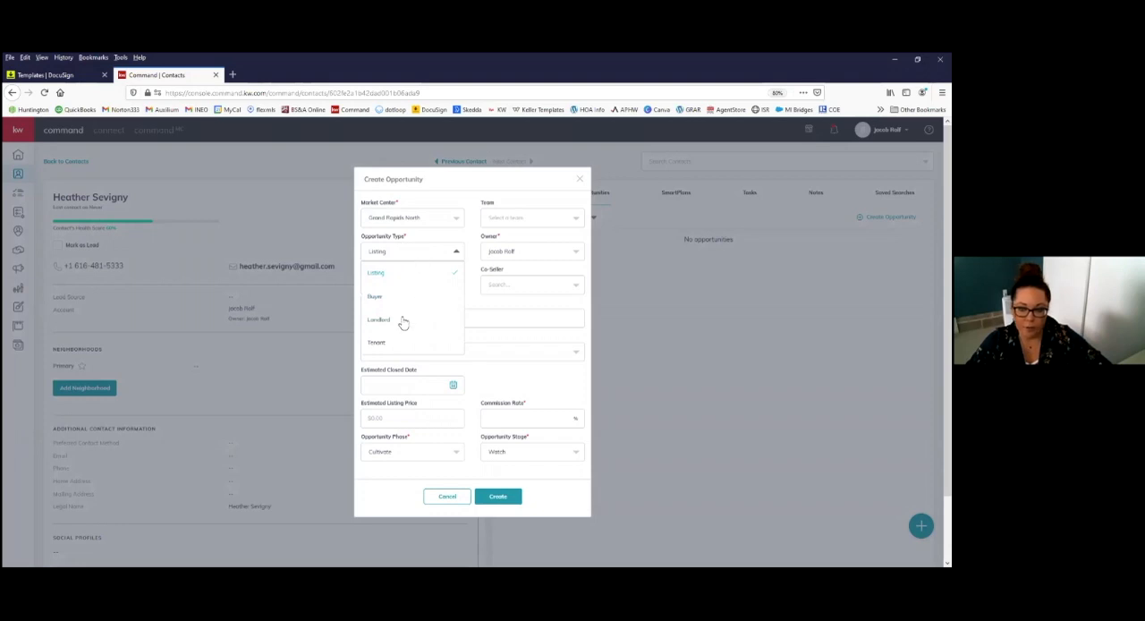
click(376, 296)
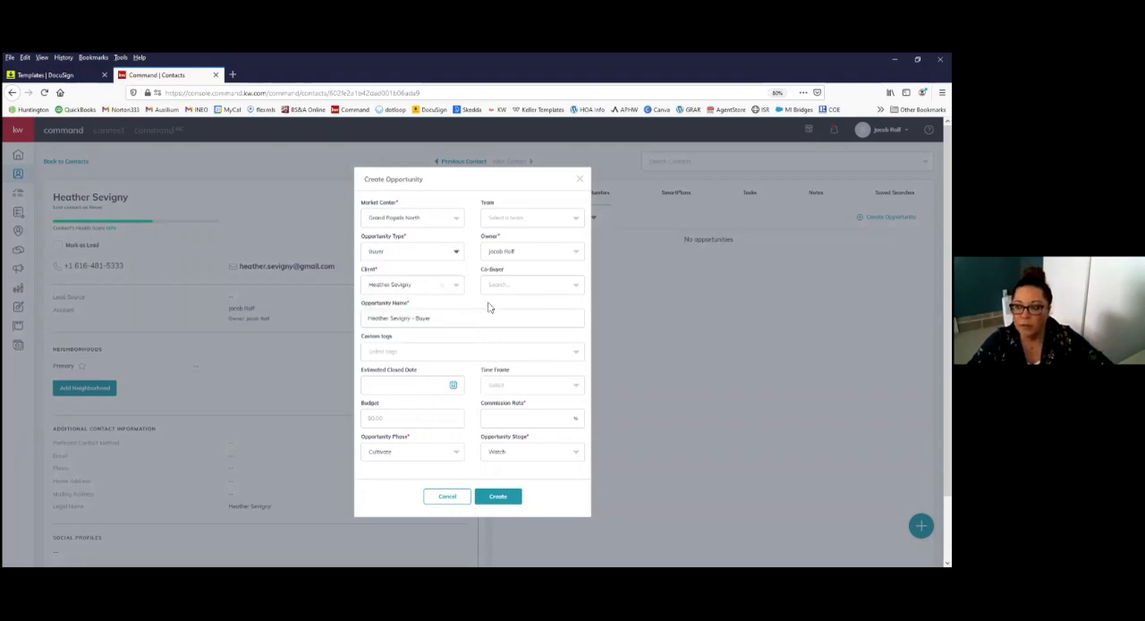
click(512, 253)
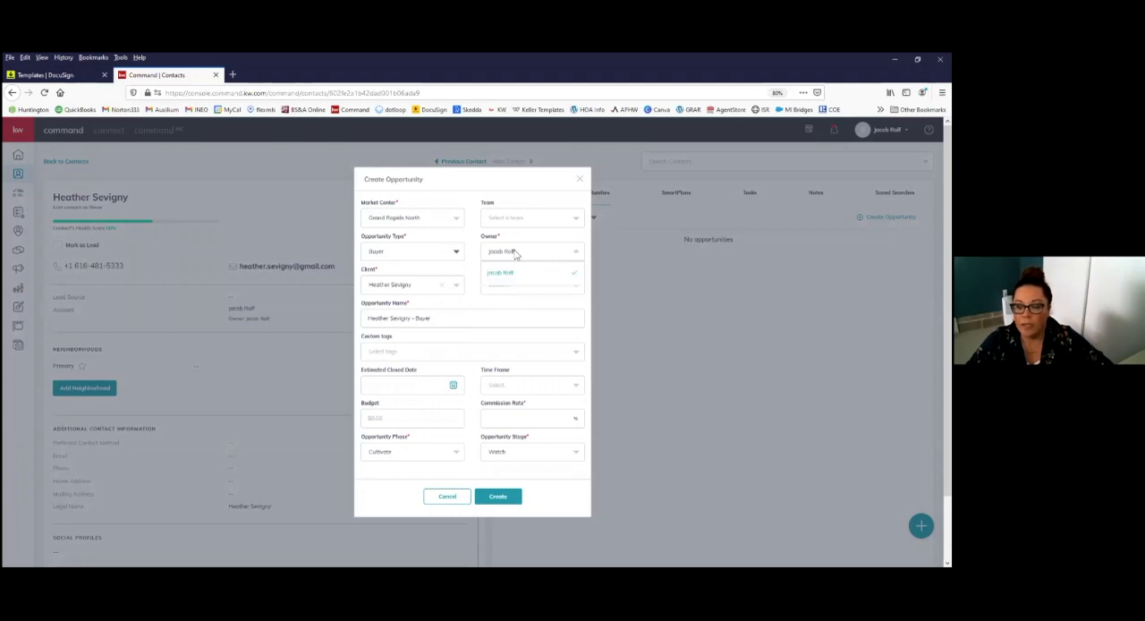
click(471, 256)
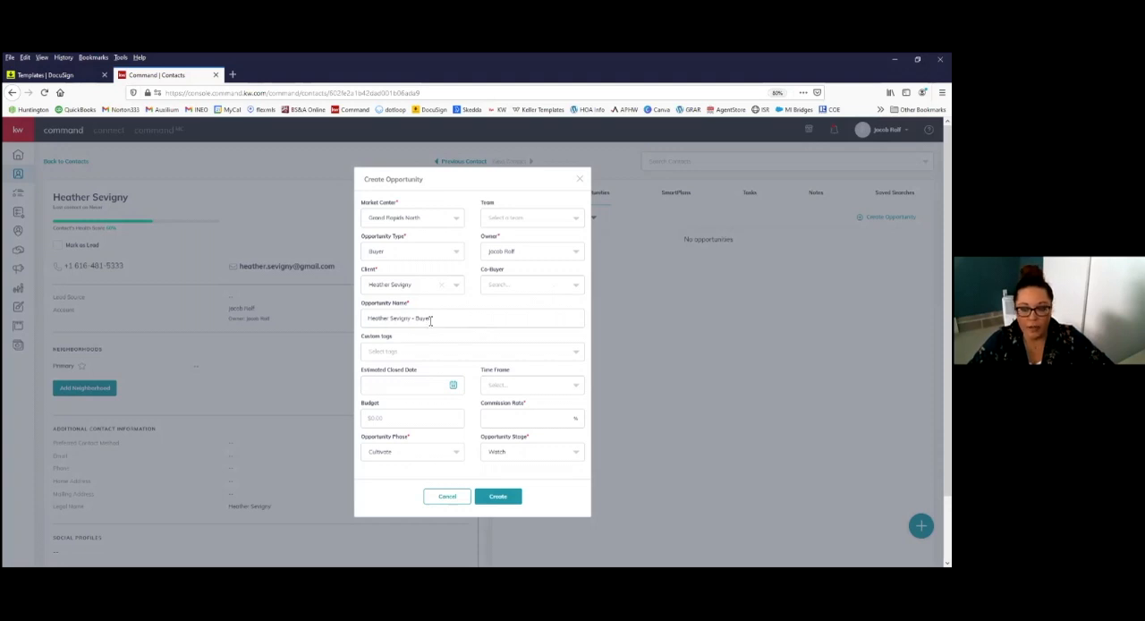
click(403, 357)
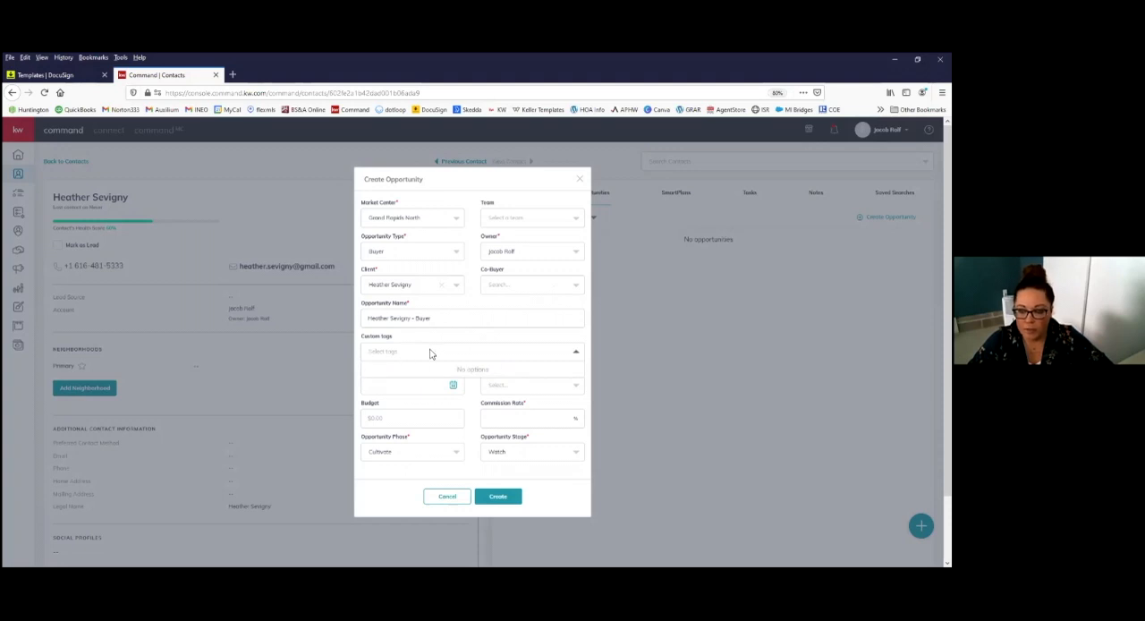
text(dot)
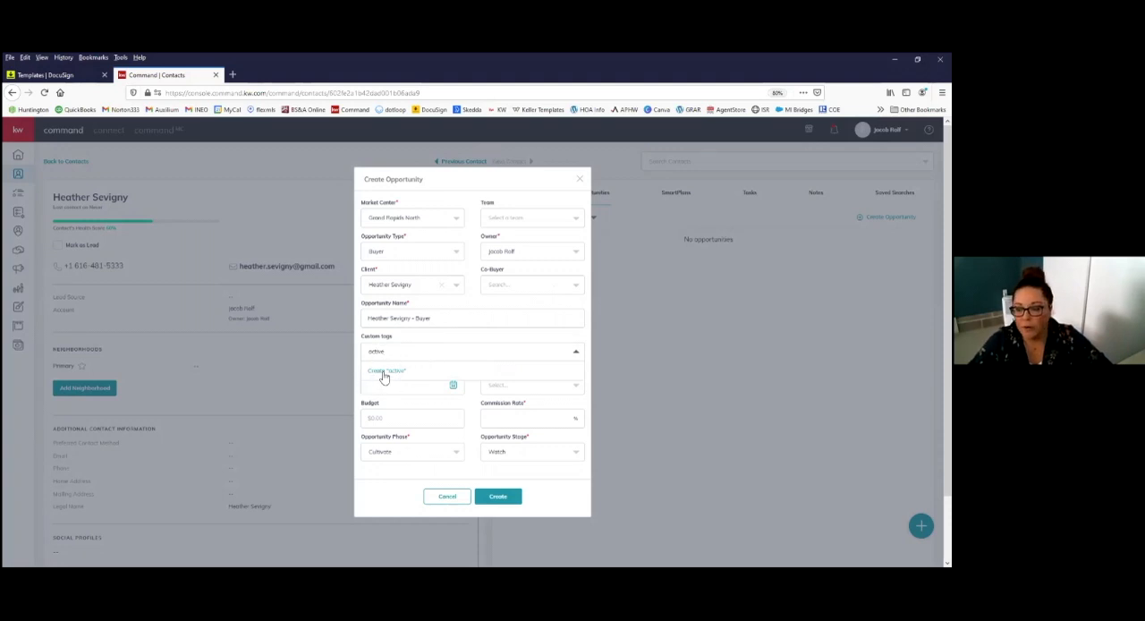
click(438, 338)
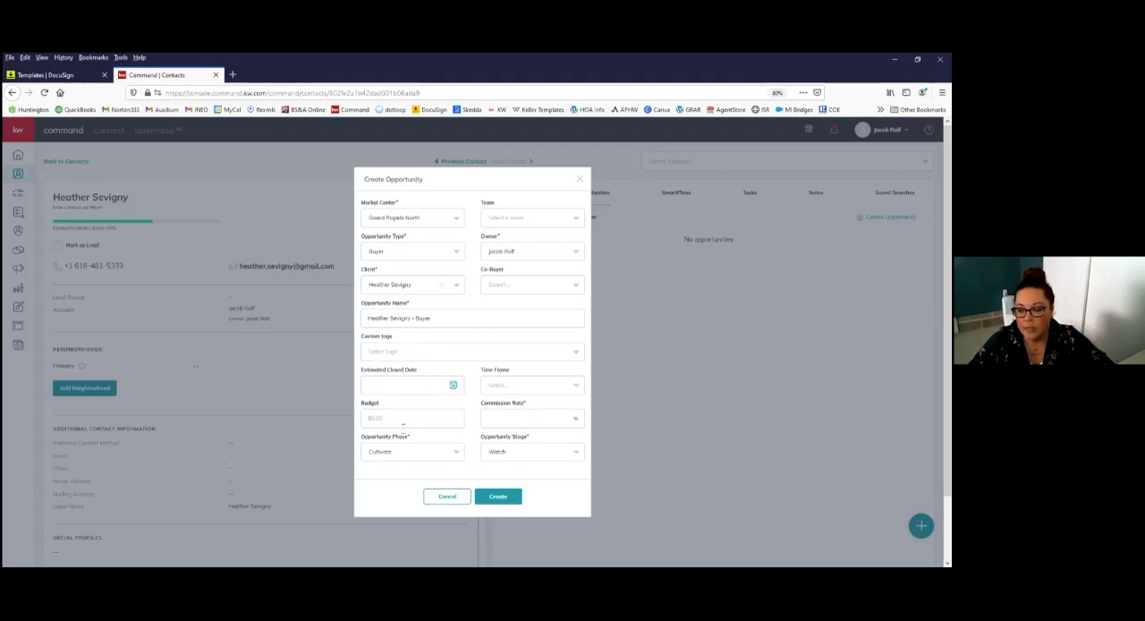
Step: Examine the Budget field and the available Opportunity Phase choices
click(380, 420)
click(437, 452)
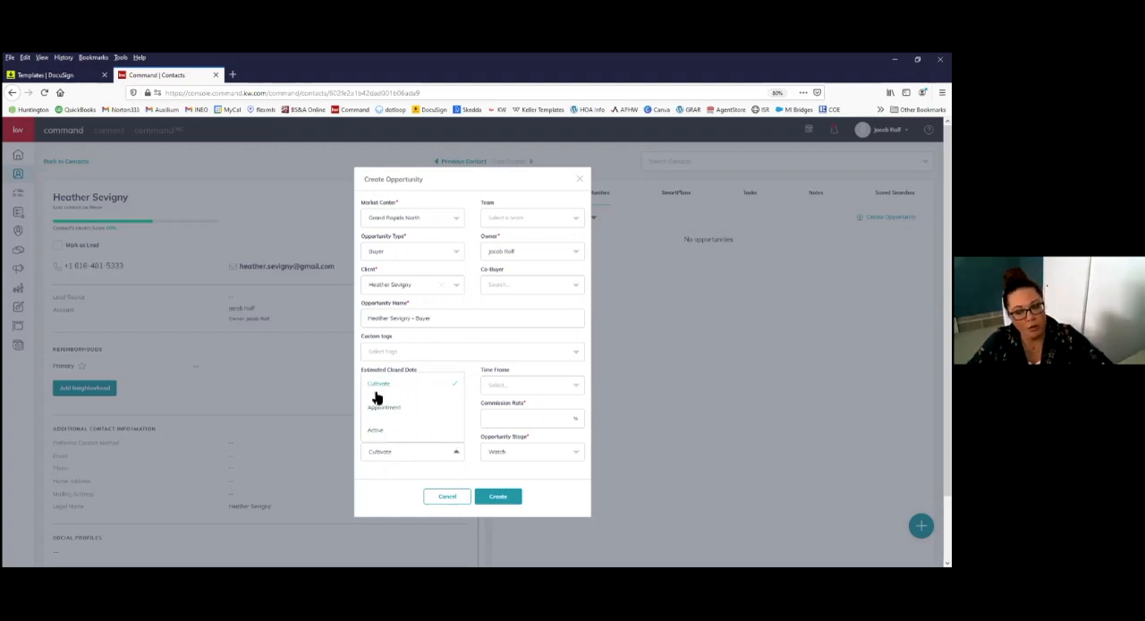
click(478, 444)
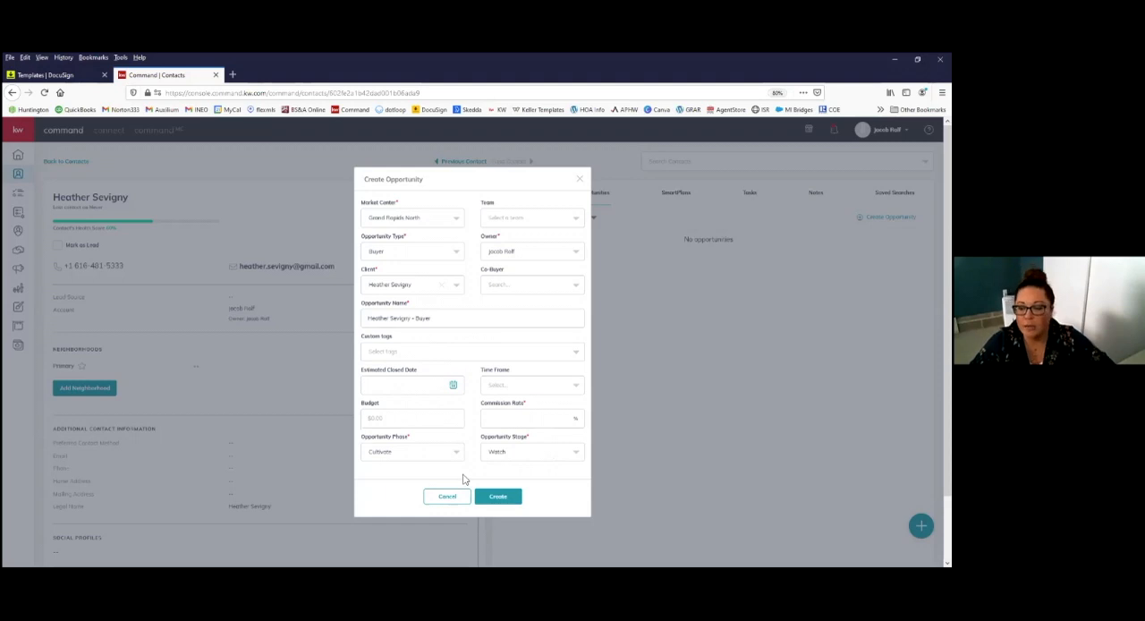
Step: Set the commission rate to 3% and create the buyer opportunity
click(494, 500)
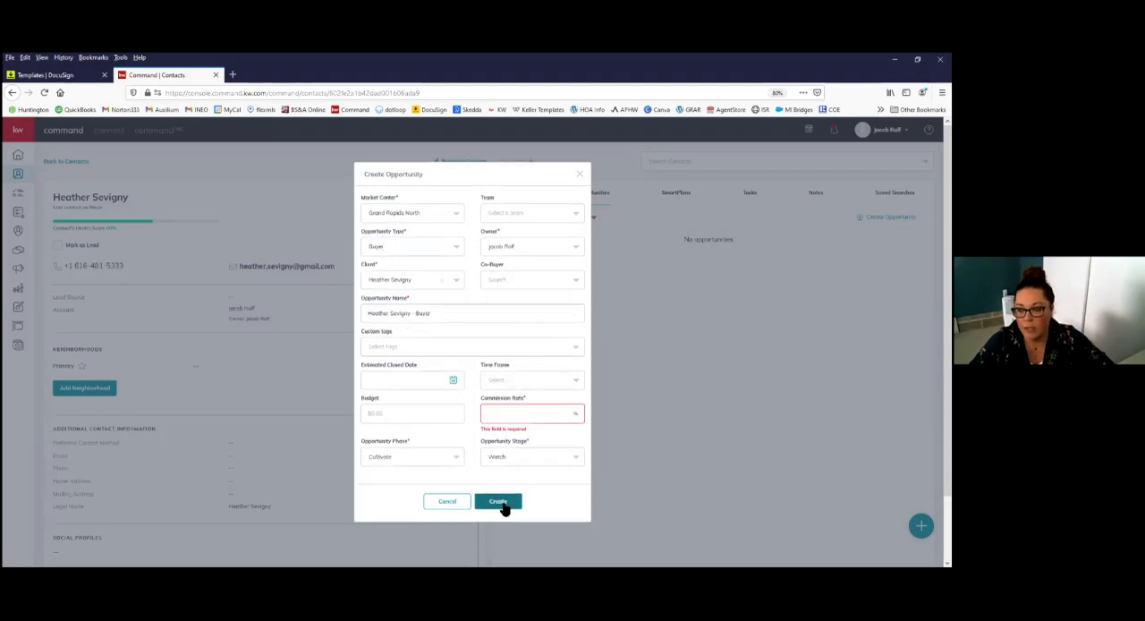
click(525, 409)
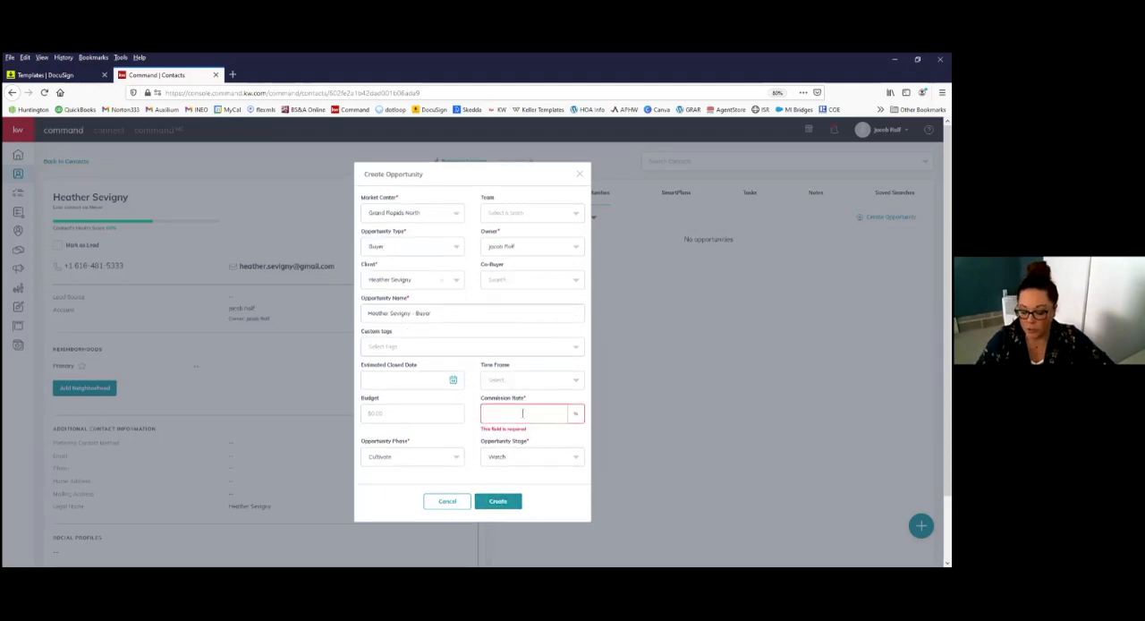
text(3)
click(489, 499)
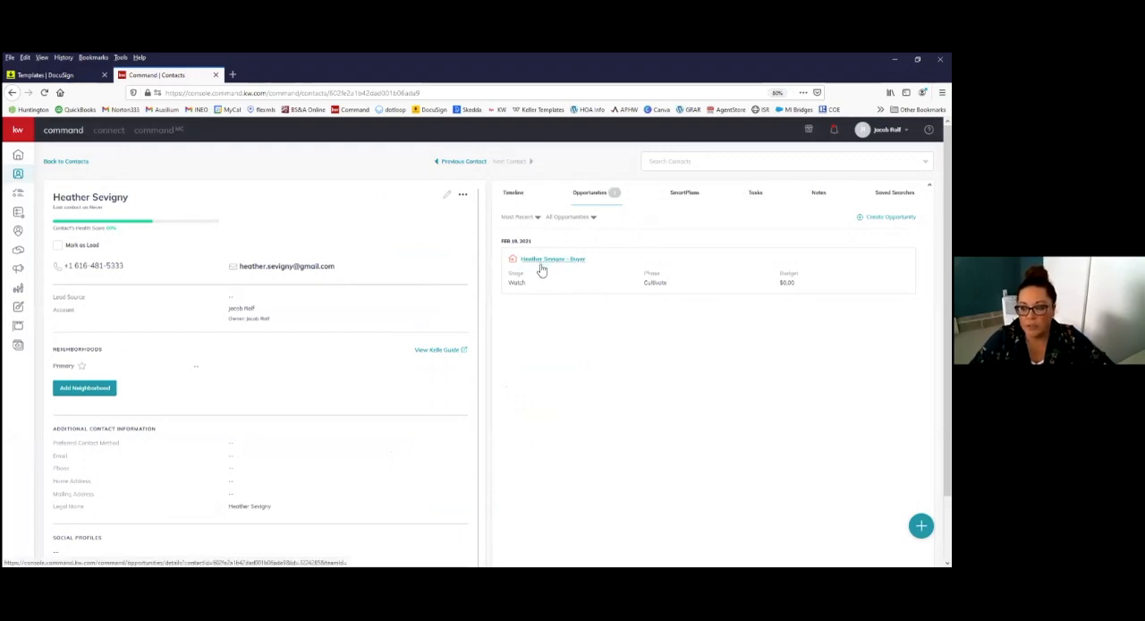
Step: Open the new buyer opportunity and start a transaction from its documents
click(580, 261)
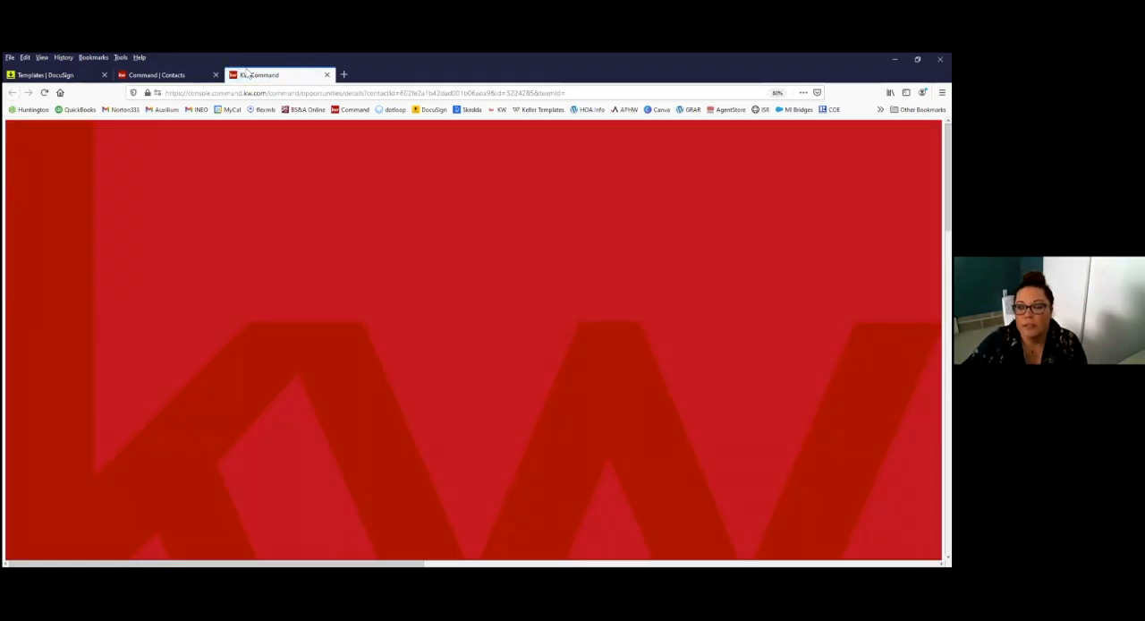
key(ctrl+w)
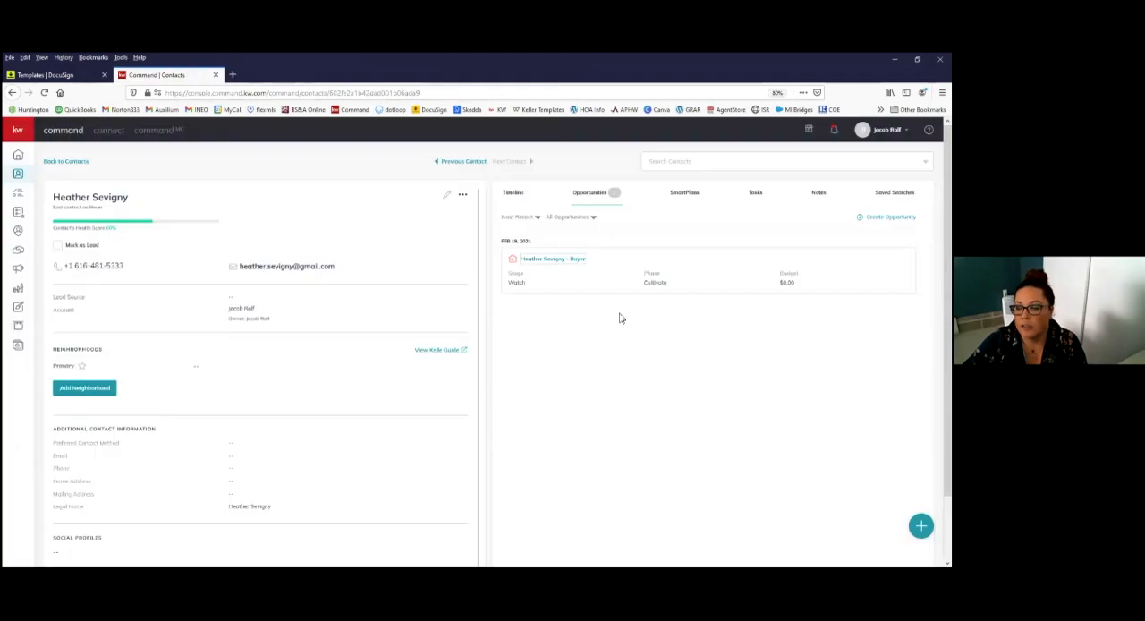
click(566, 260)
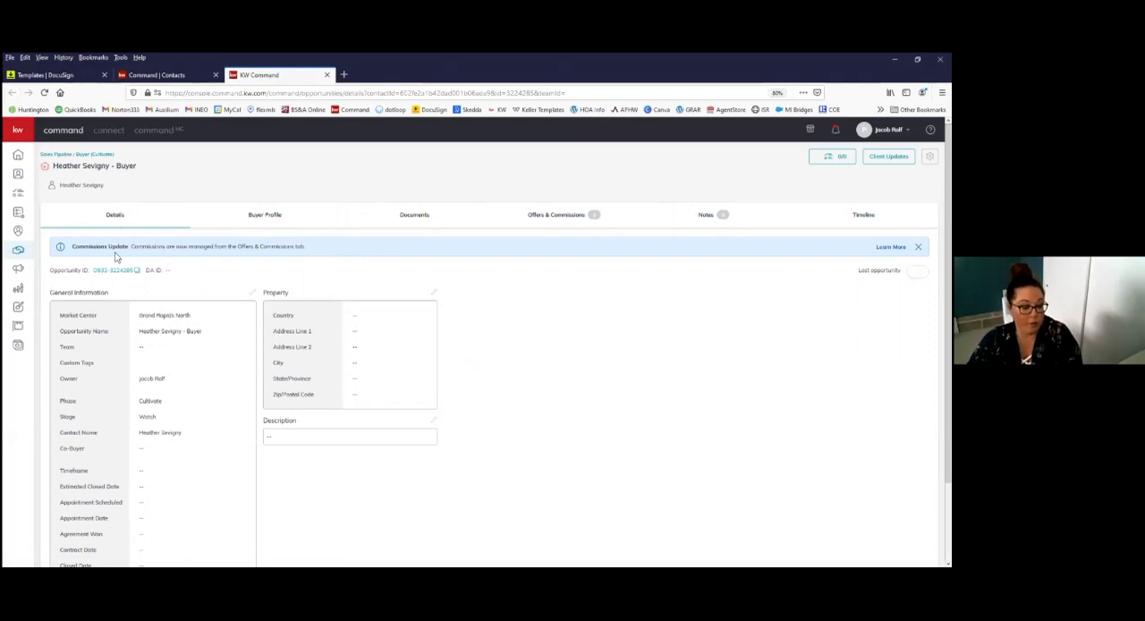
click(413, 219)
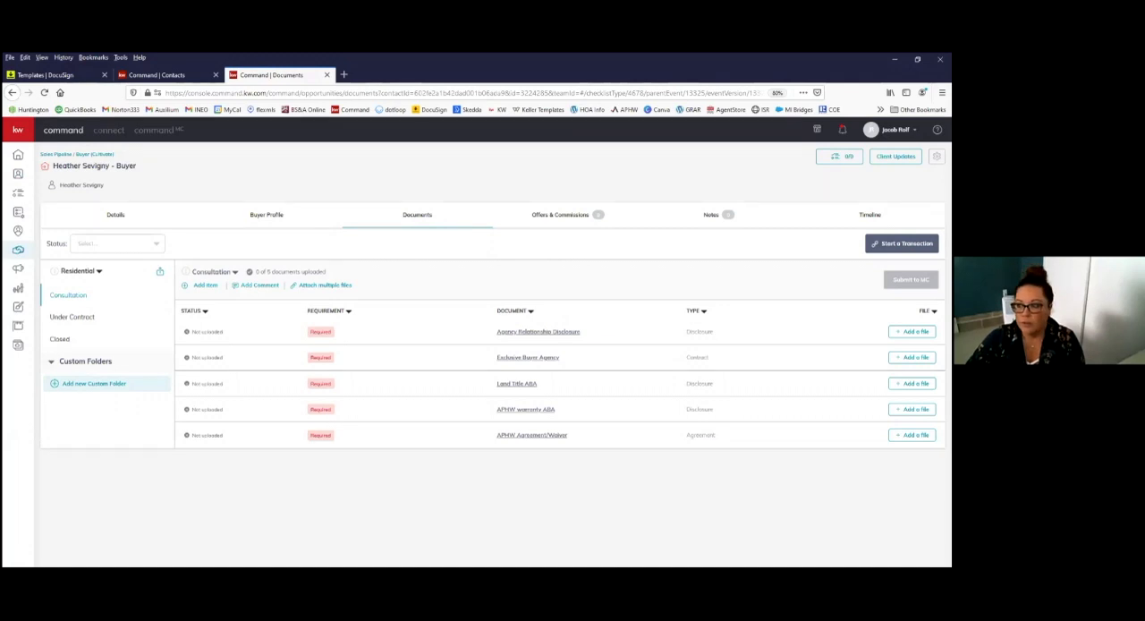
click(902, 243)
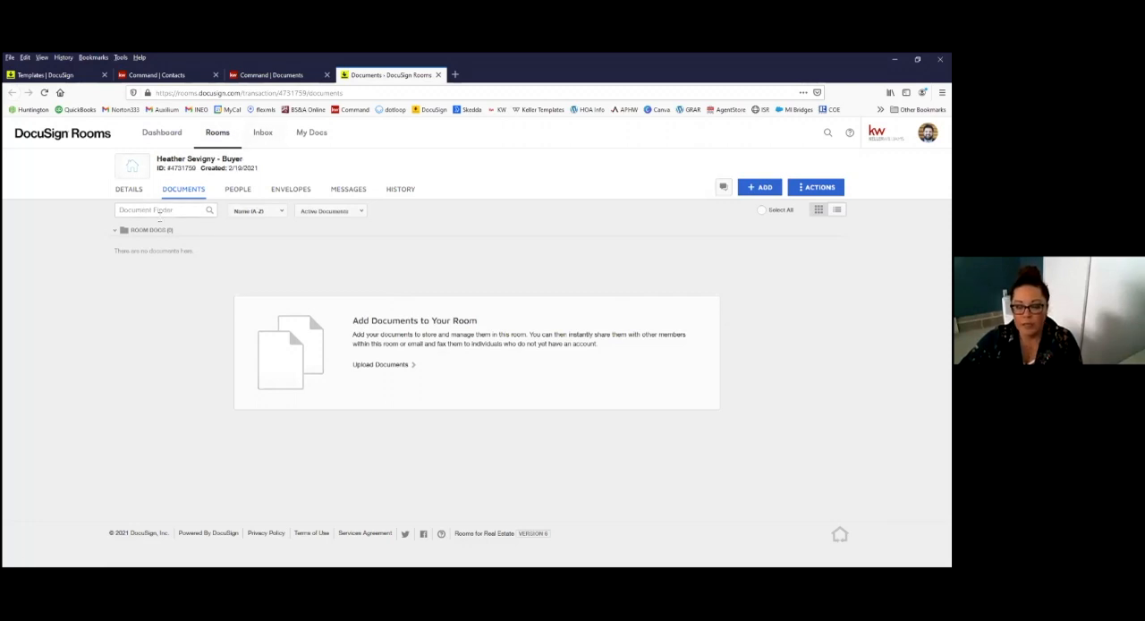
Step: Examine the buyer room's details, including its room information, location, offer details and seller fields
click(132, 191)
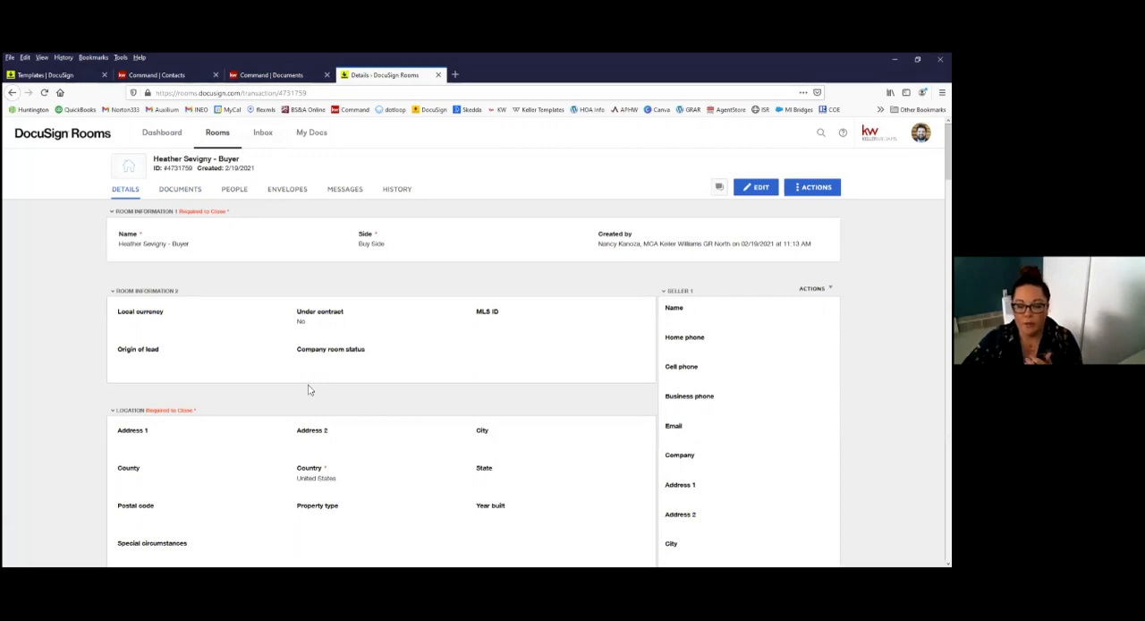
scroll(407, 349, down, 3)
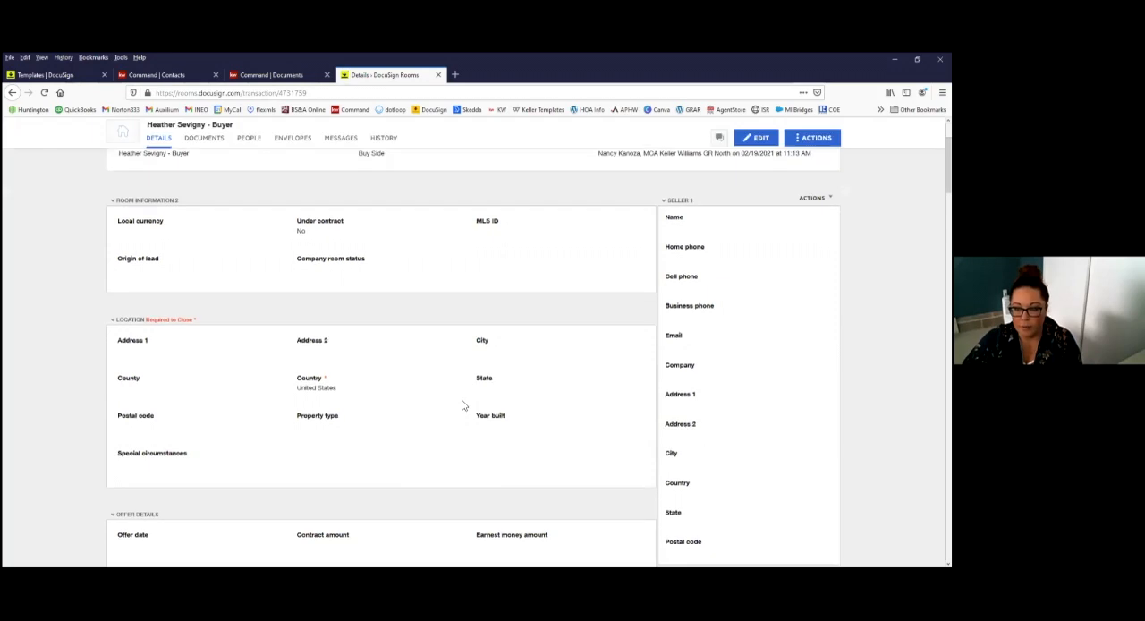
scroll(463, 402, up, 2)
scroll(504, 378, up, 1)
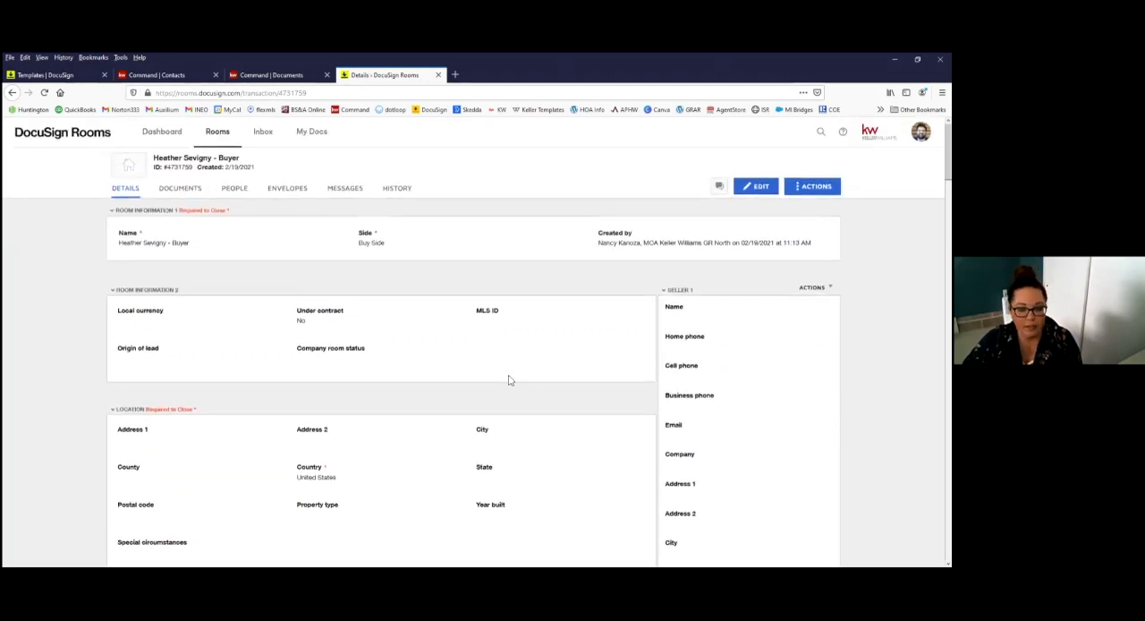
scroll(582, 393, down, 4)
scroll(694, 434, down, 3)
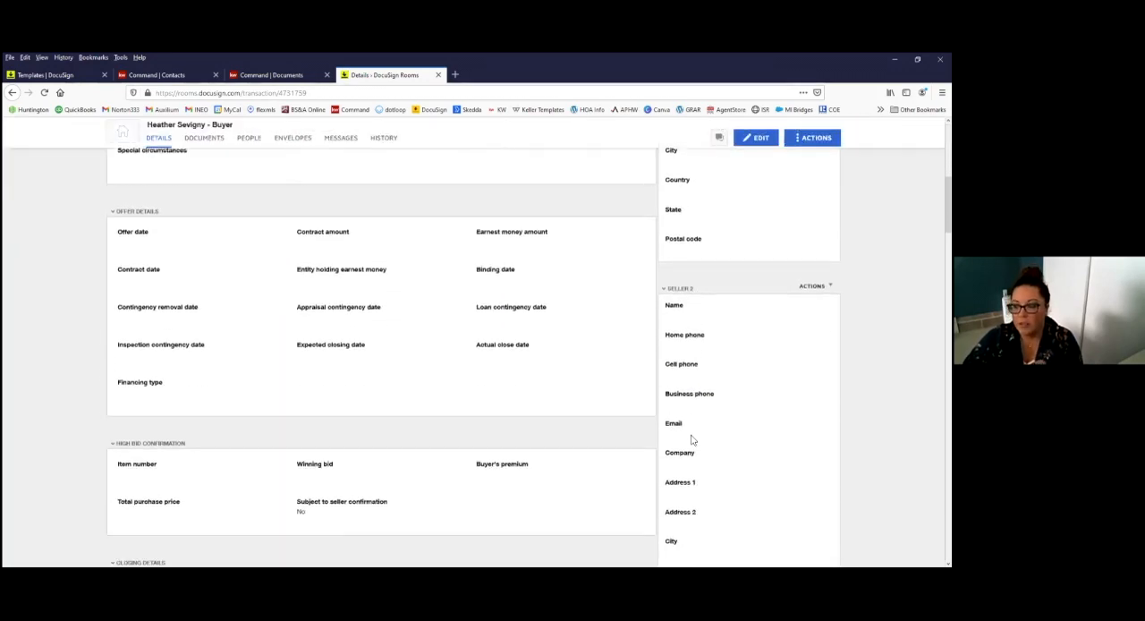
scroll(690, 438, up, 3)
scroll(687, 437, up, 2)
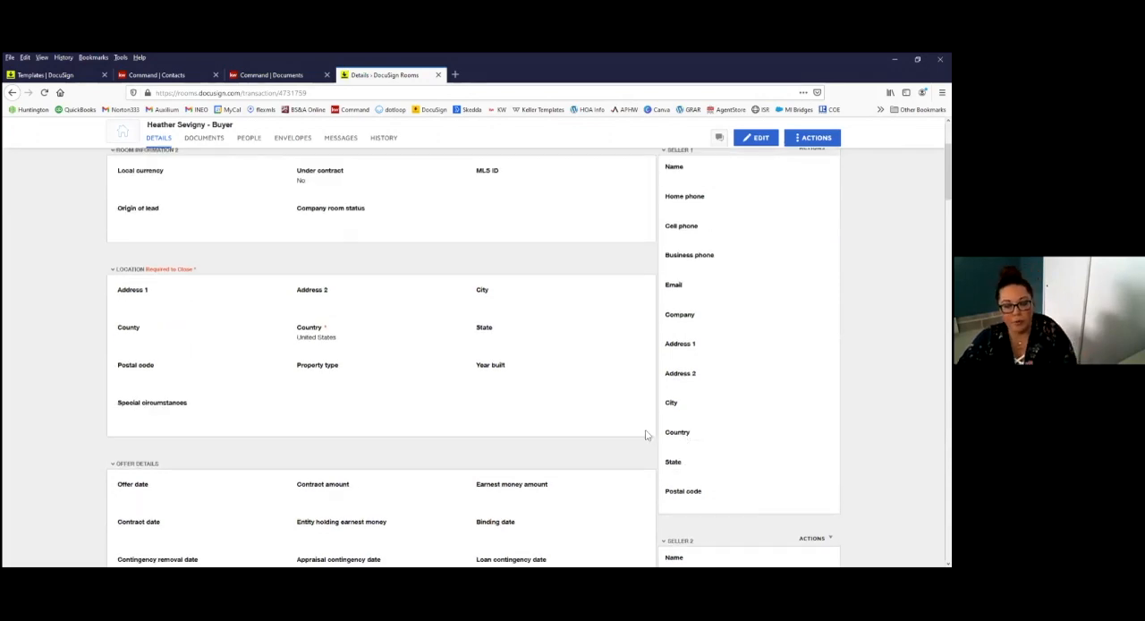
scroll(671, 421, up, 1)
scroll(706, 320, up, 2)
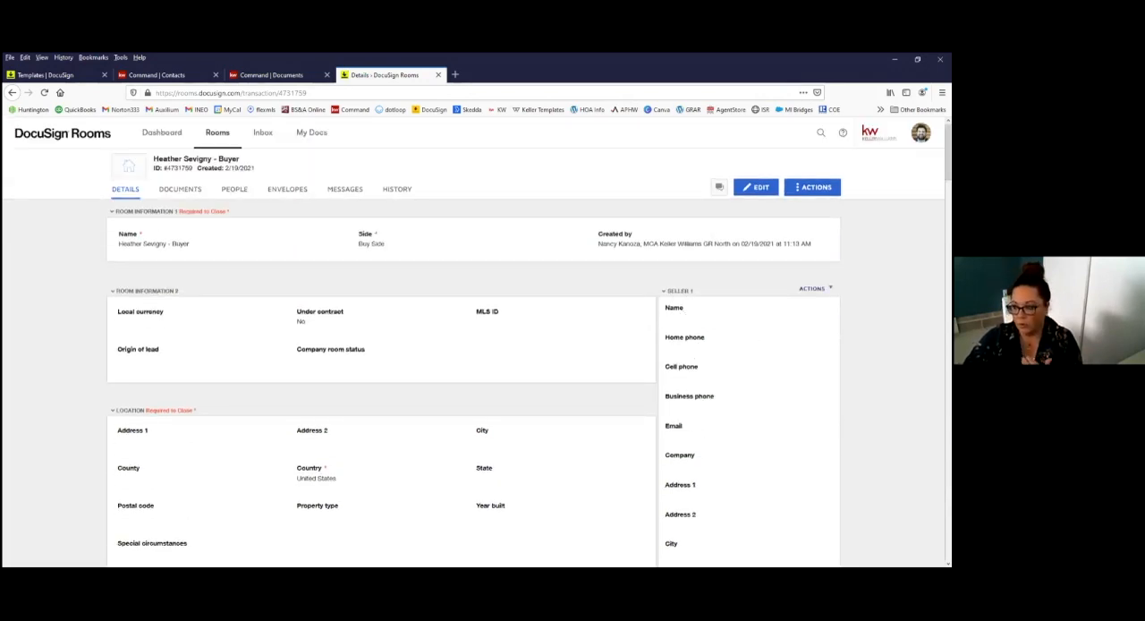
Step: Check the actions available for Seller 1, and review the room's MLS ID, location and offer fields
click(815, 289)
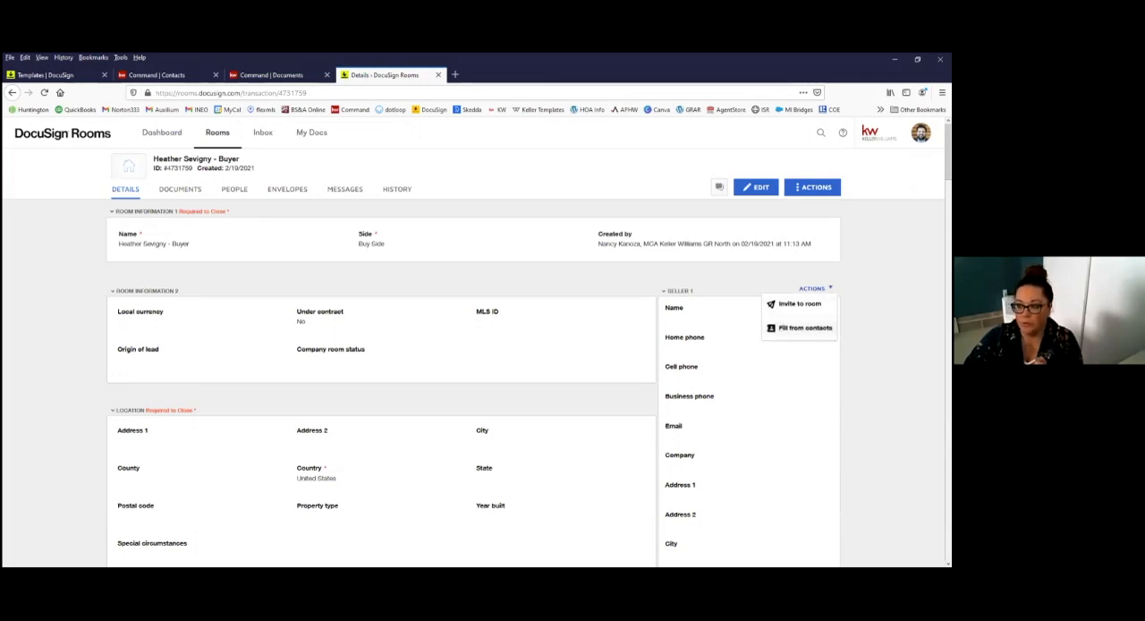
click(588, 292)
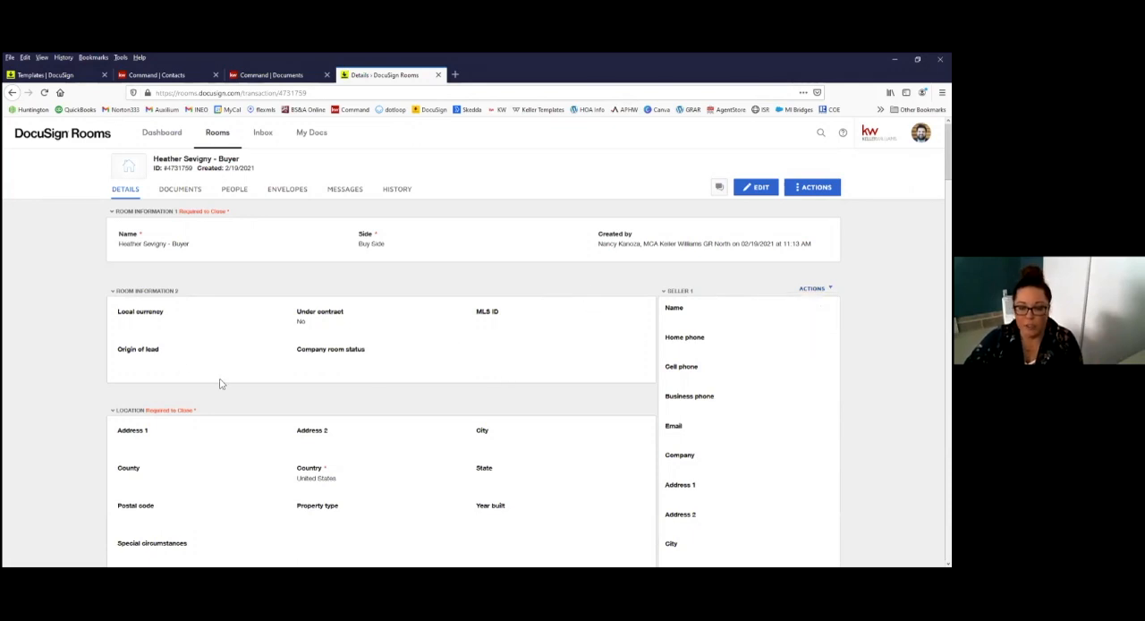
scroll(358, 435, down, 2)
scroll(173, 276, up, 2)
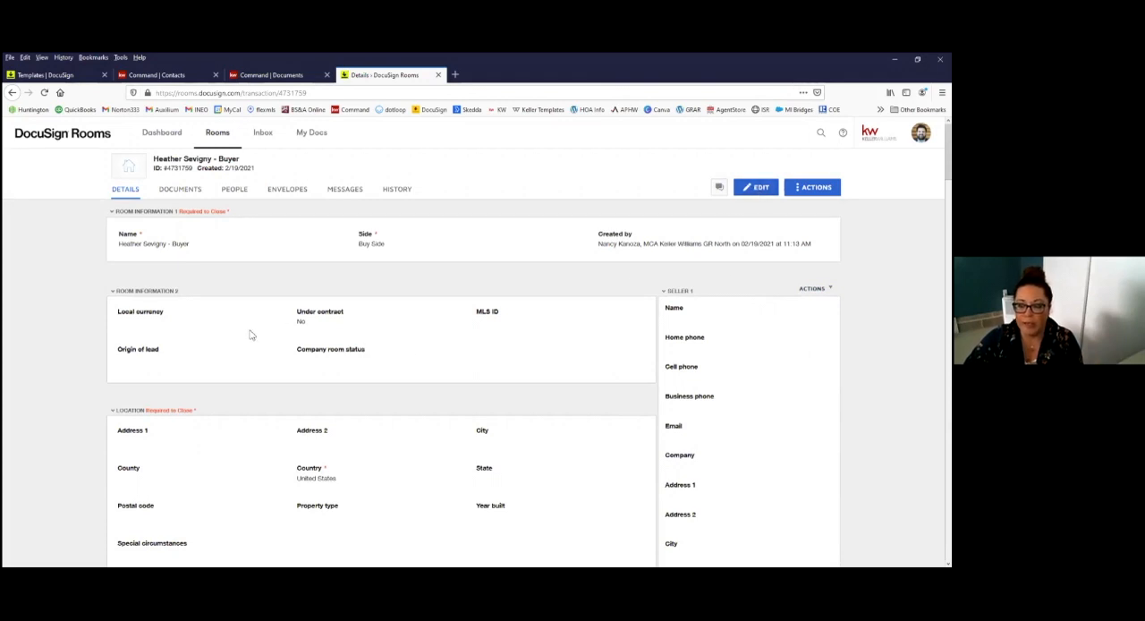
scroll(501, 459, down, 3)
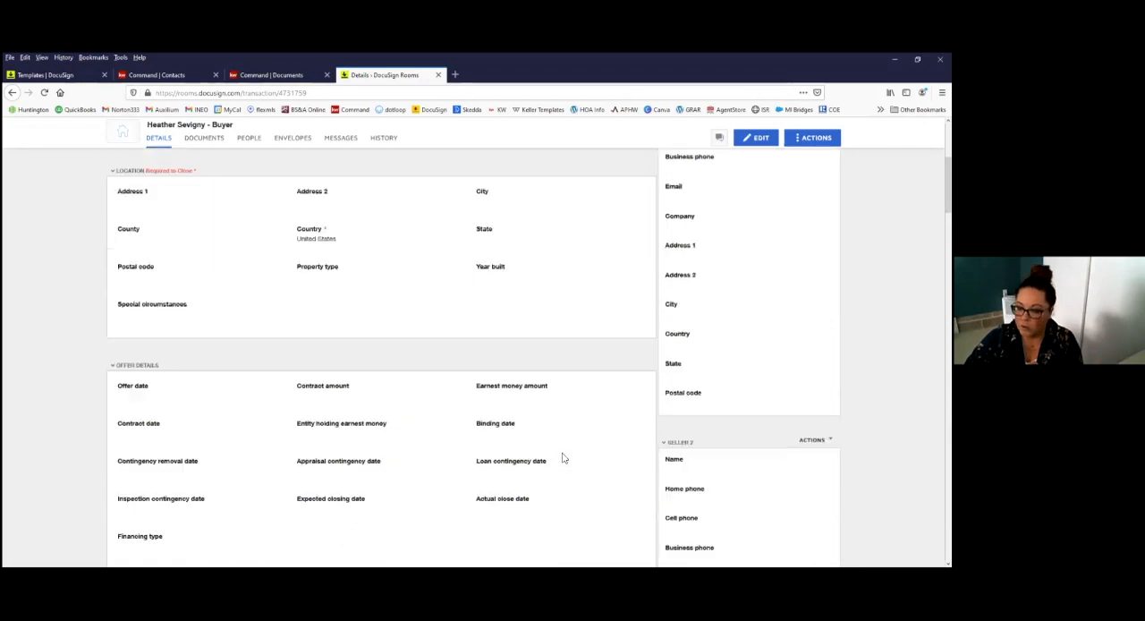
scroll(235, 354, up, 1)
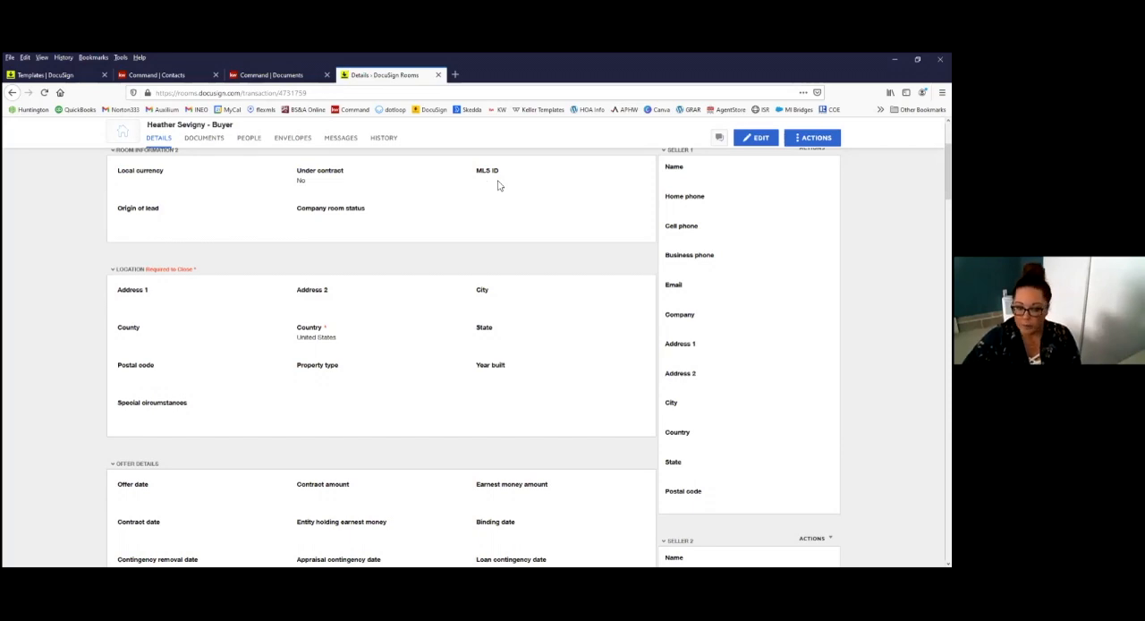
scroll(399, 280, up, 2)
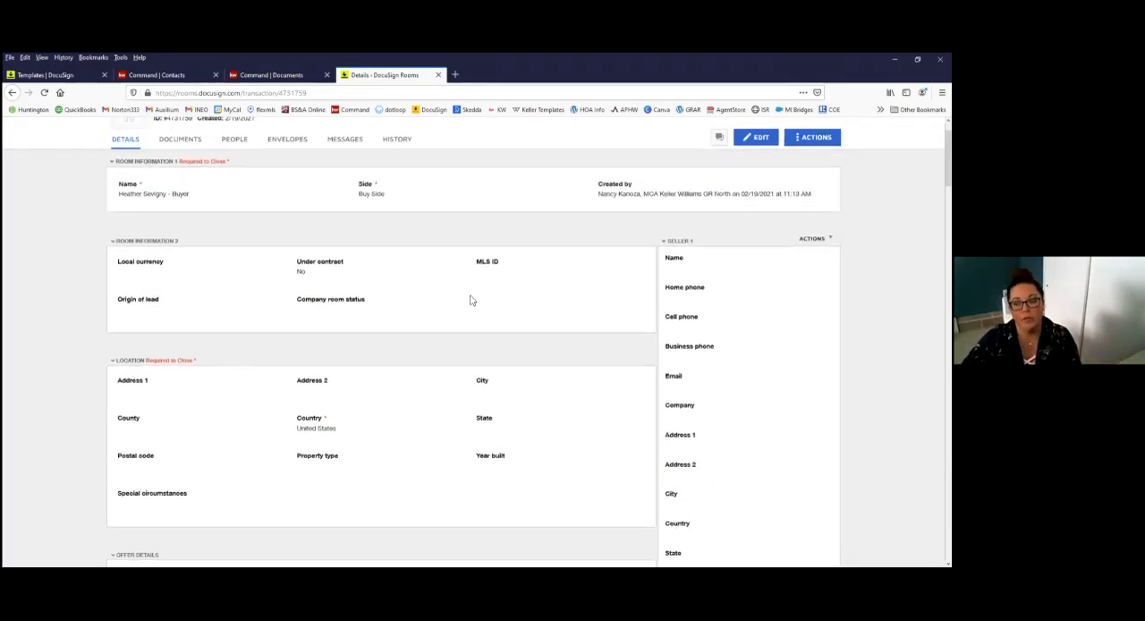
scroll(472, 300, up, 1)
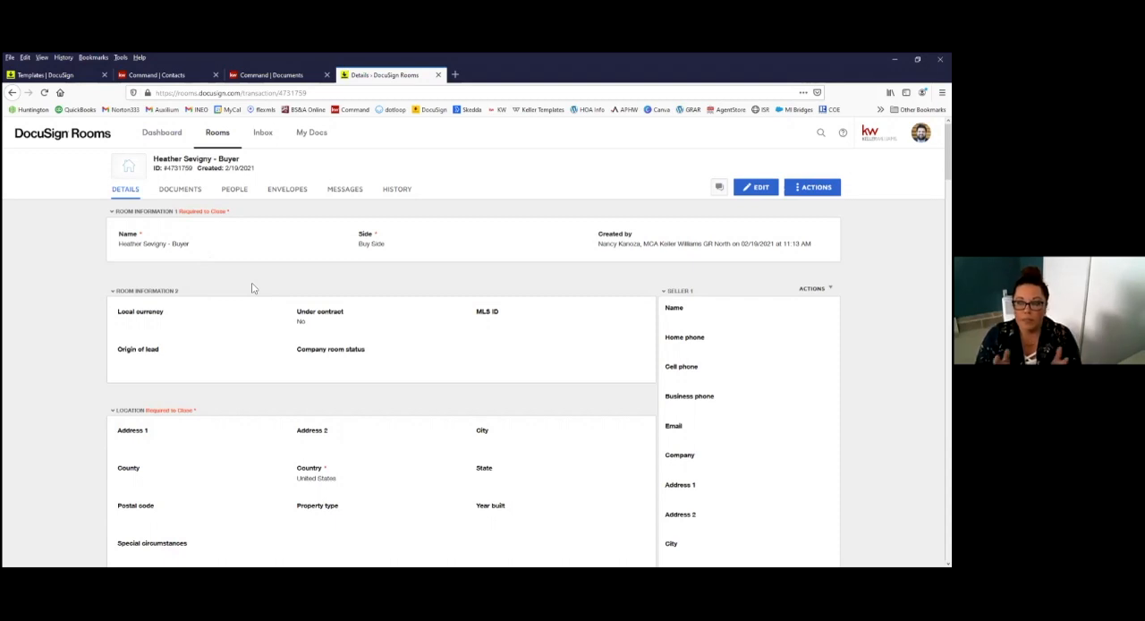
Step: Create a new envelope in the buyer room and name it Buyer's Rep Package
click(290, 194)
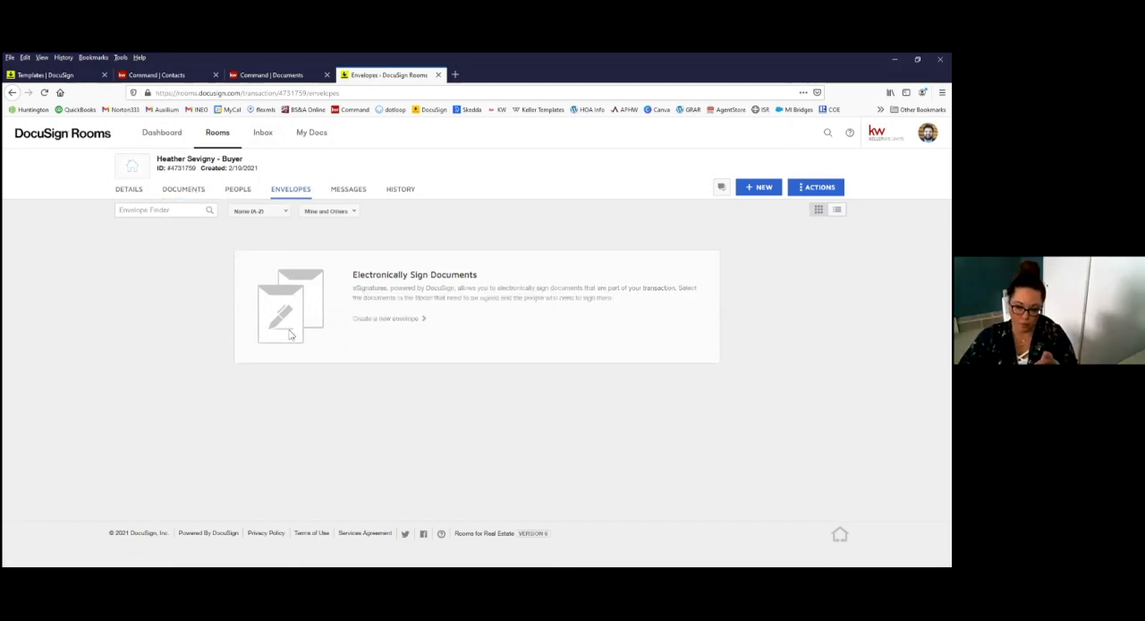
click(428, 324)
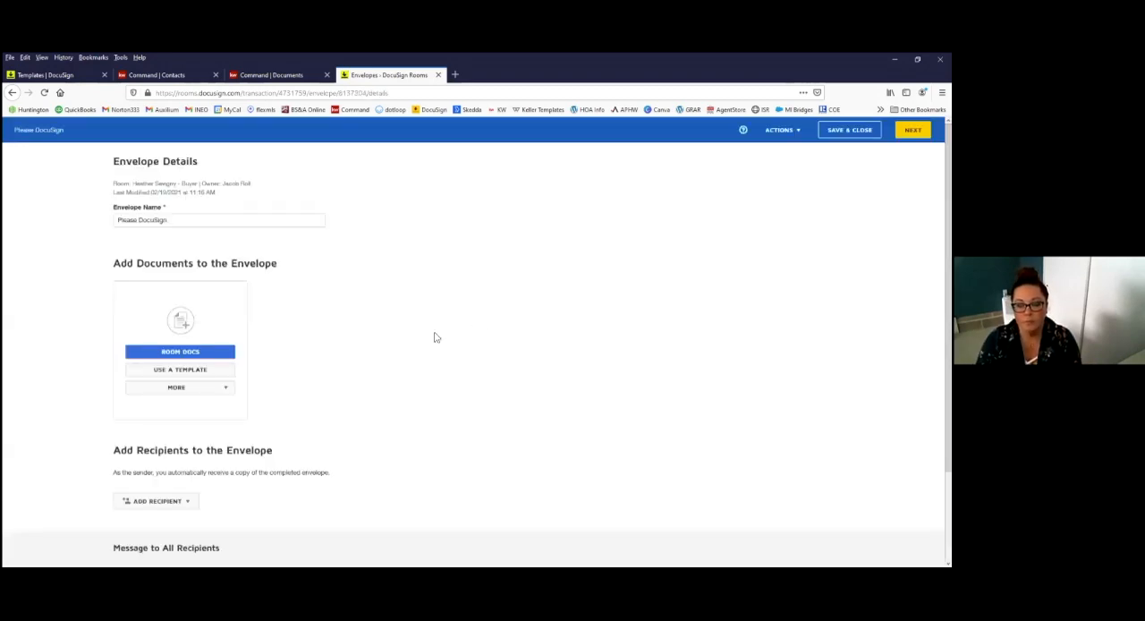
click(134, 220)
double_click(134, 220)
triple_click(135, 220)
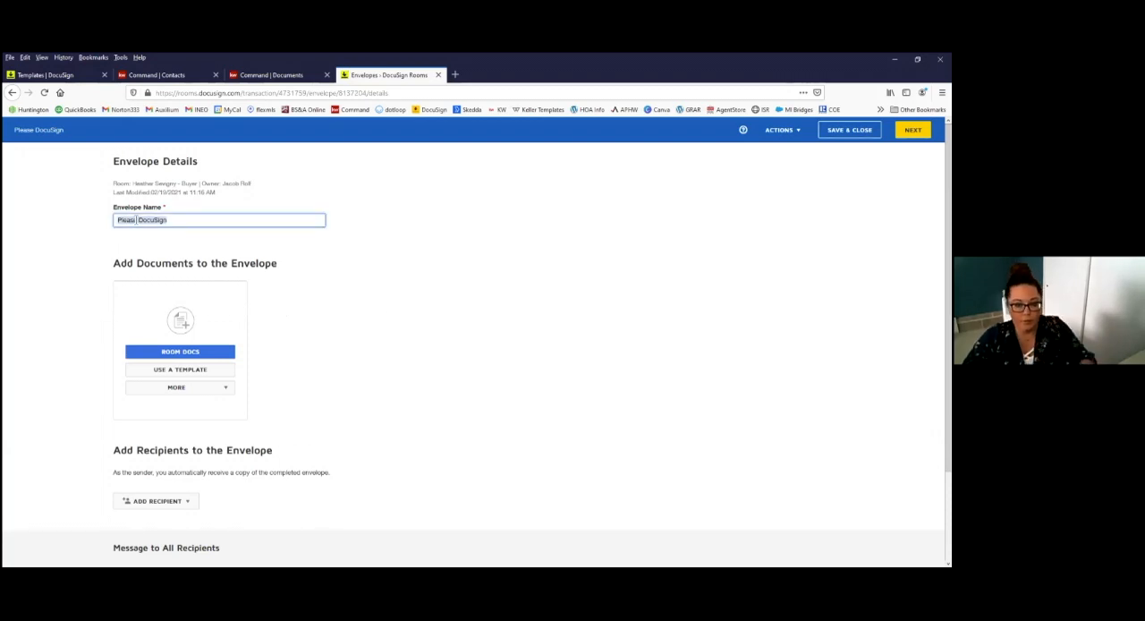
text(Buyer')
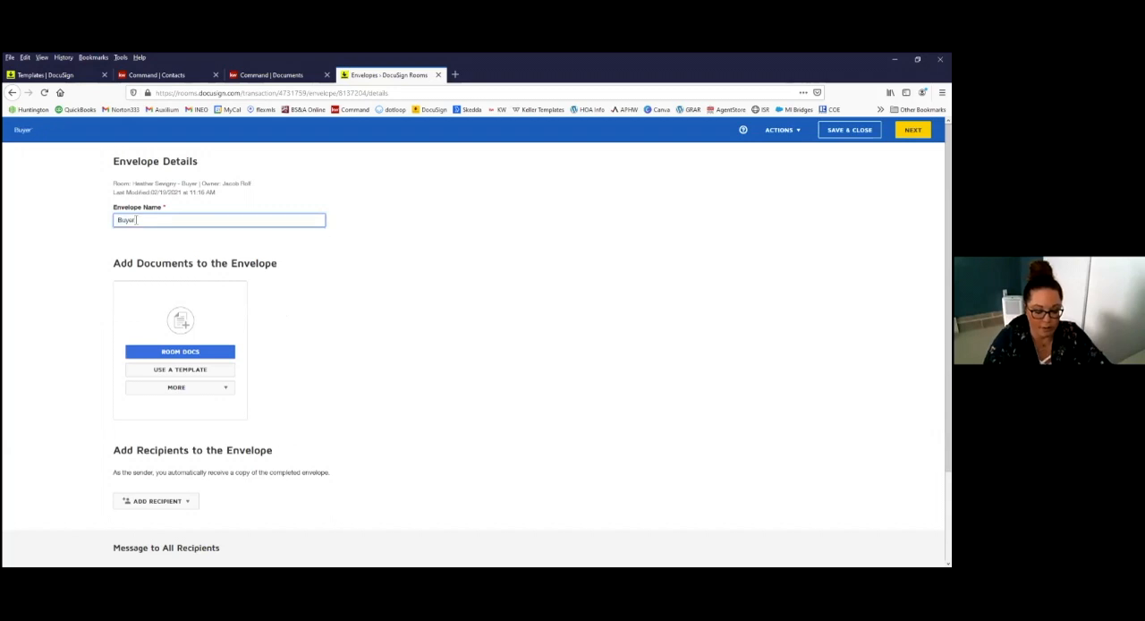
text(s Rep Package)
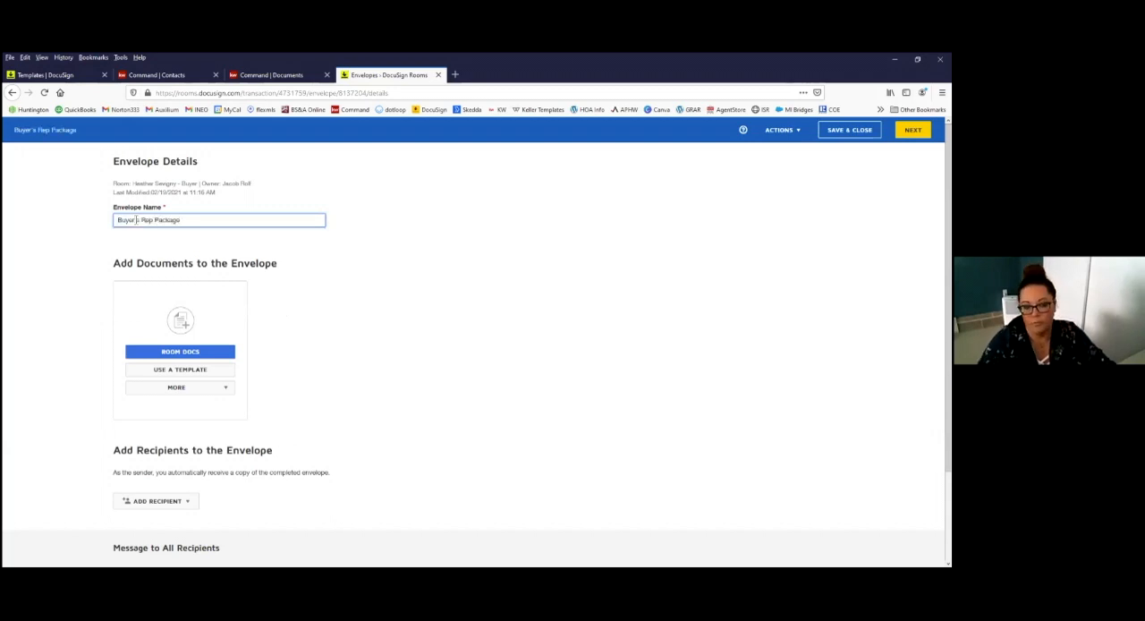
click(463, 266)
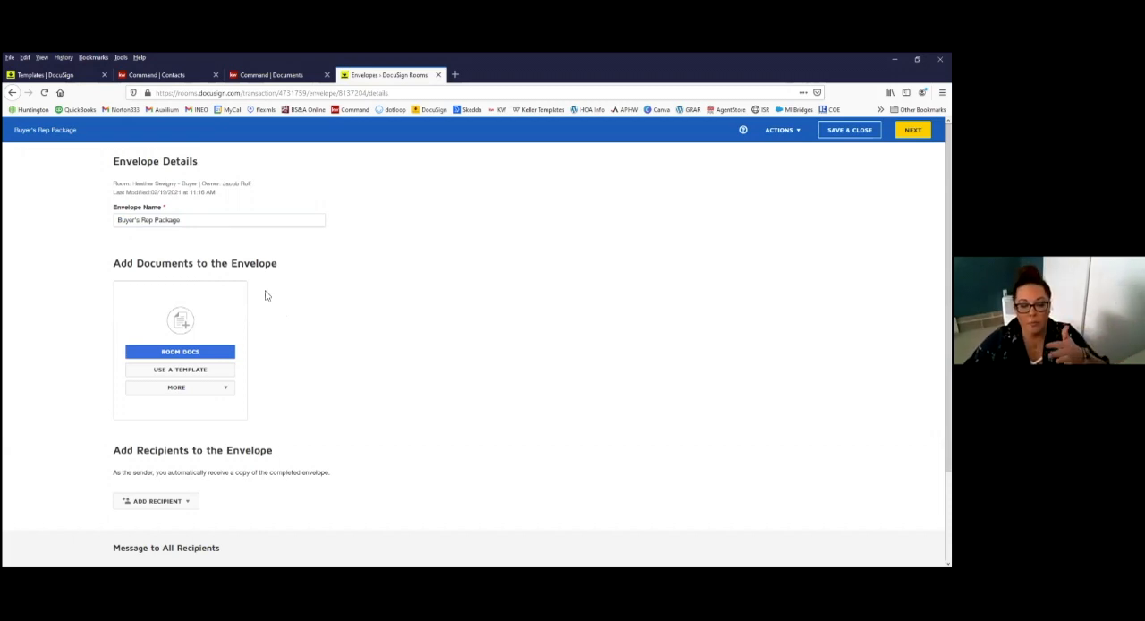
Step: Add the Buyer 1 and Agent Owner room participants as recipients of the envelope
scroll(311, 322, down, 2)
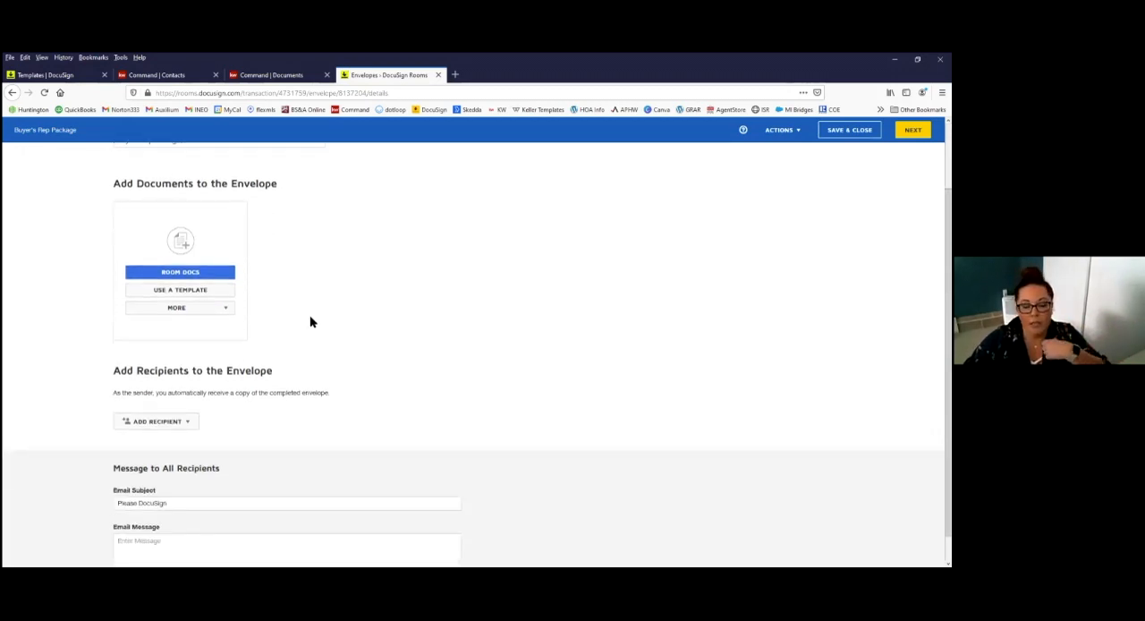
scroll(195, 261, up, 1)
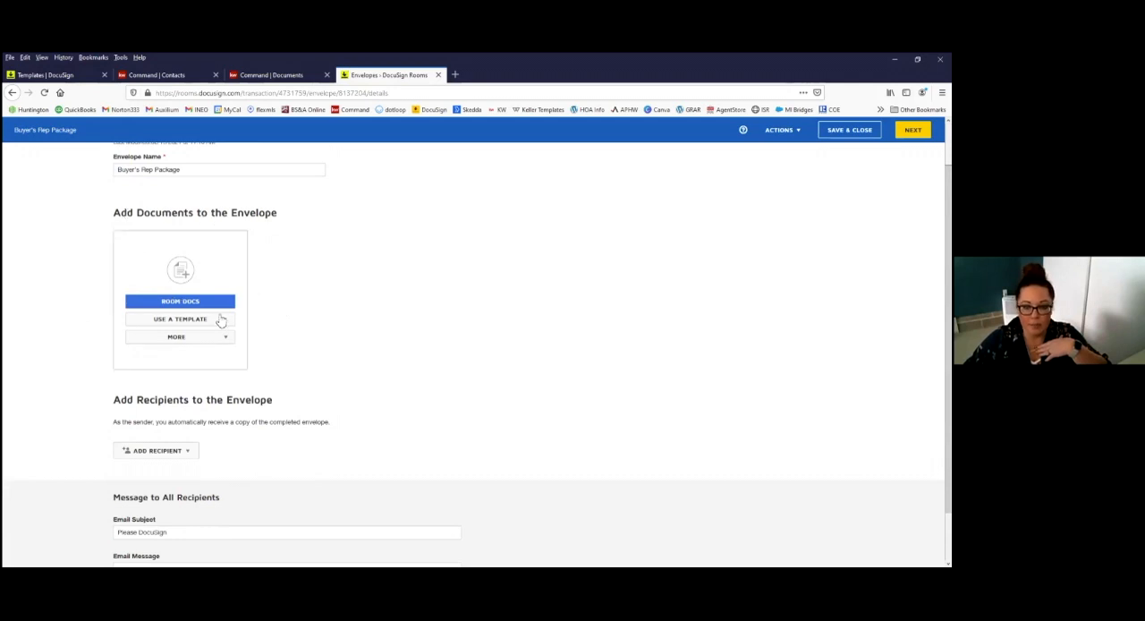
scroll(280, 309, down, 1)
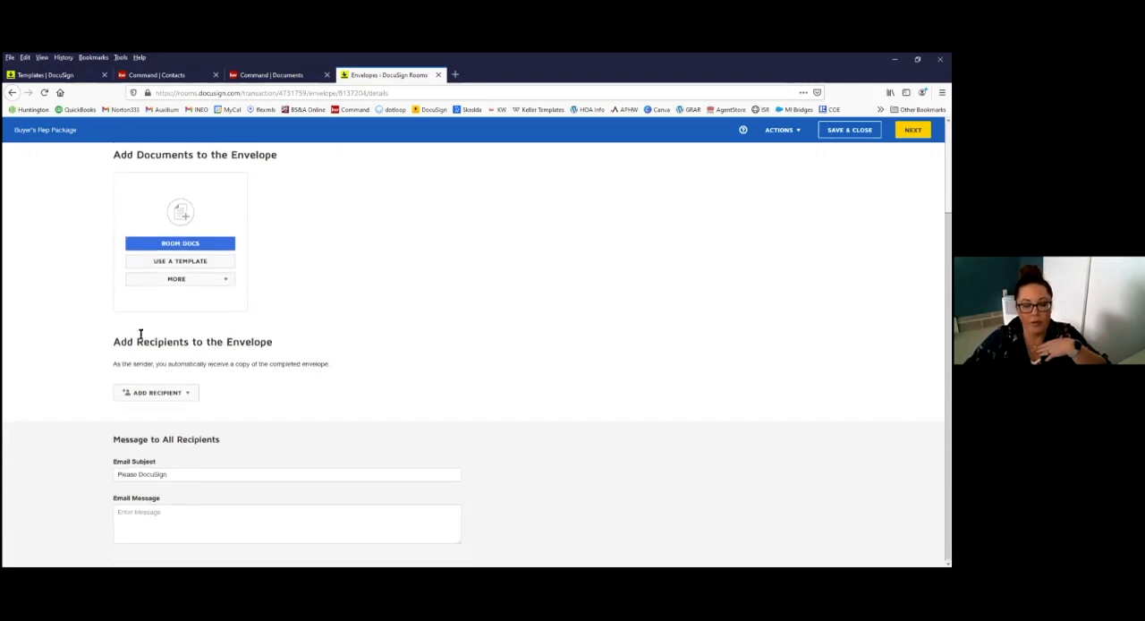
click(148, 396)
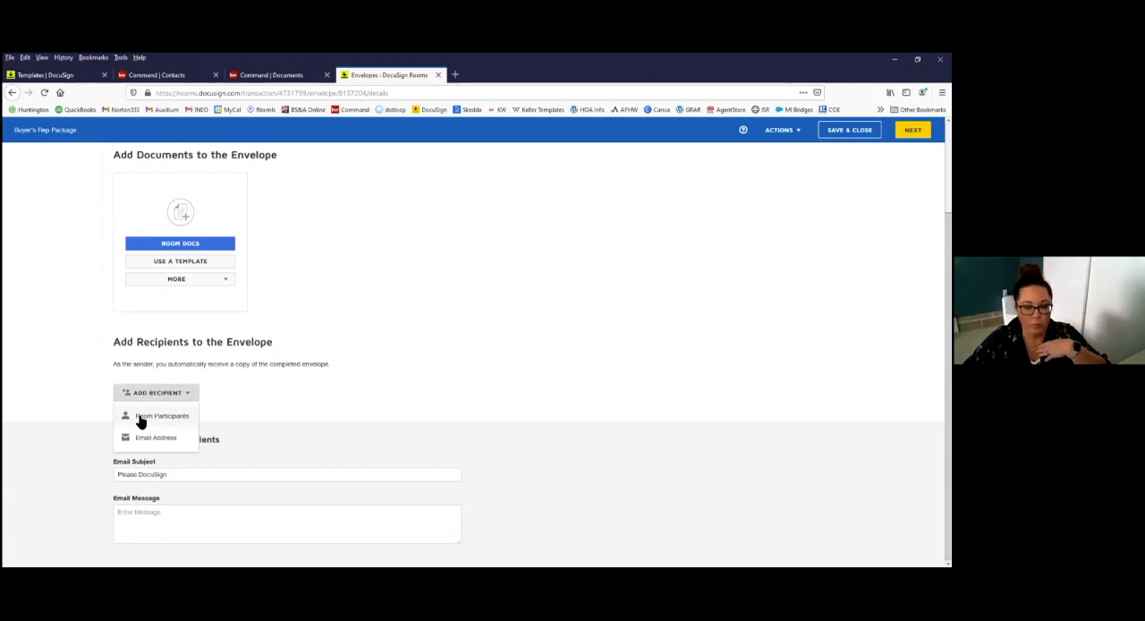
click(162, 417)
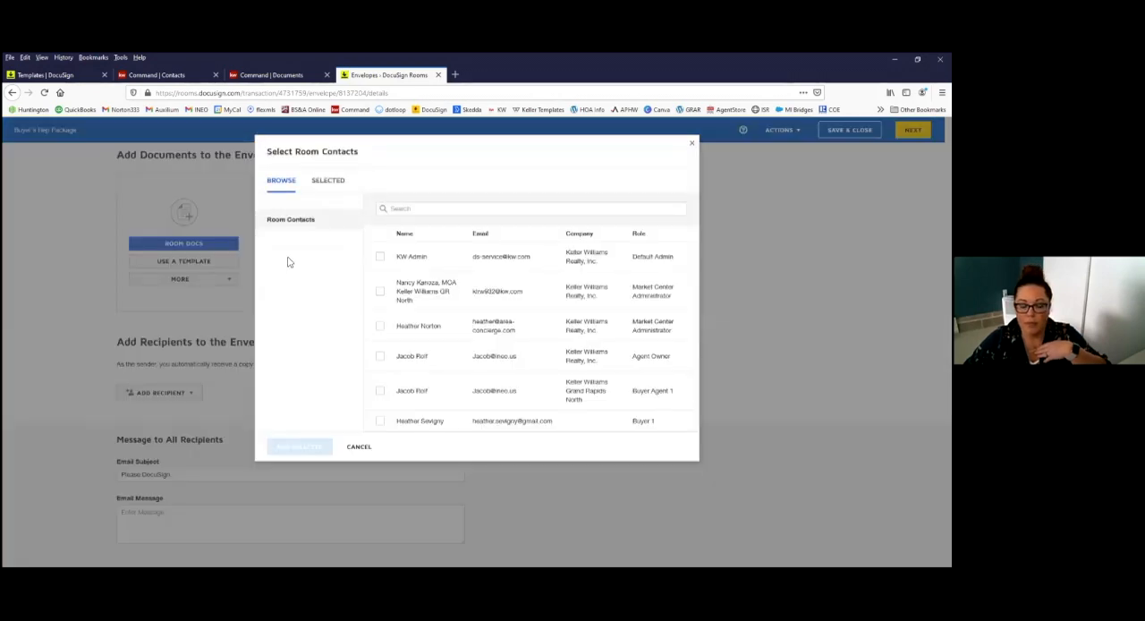
click(413, 208)
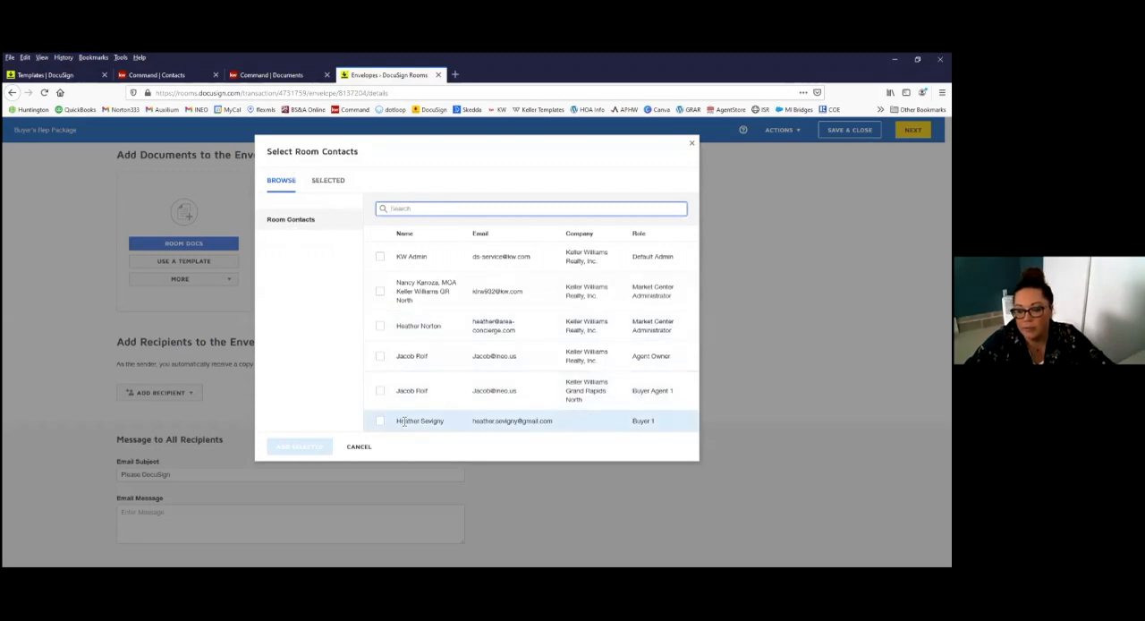
click(450, 421)
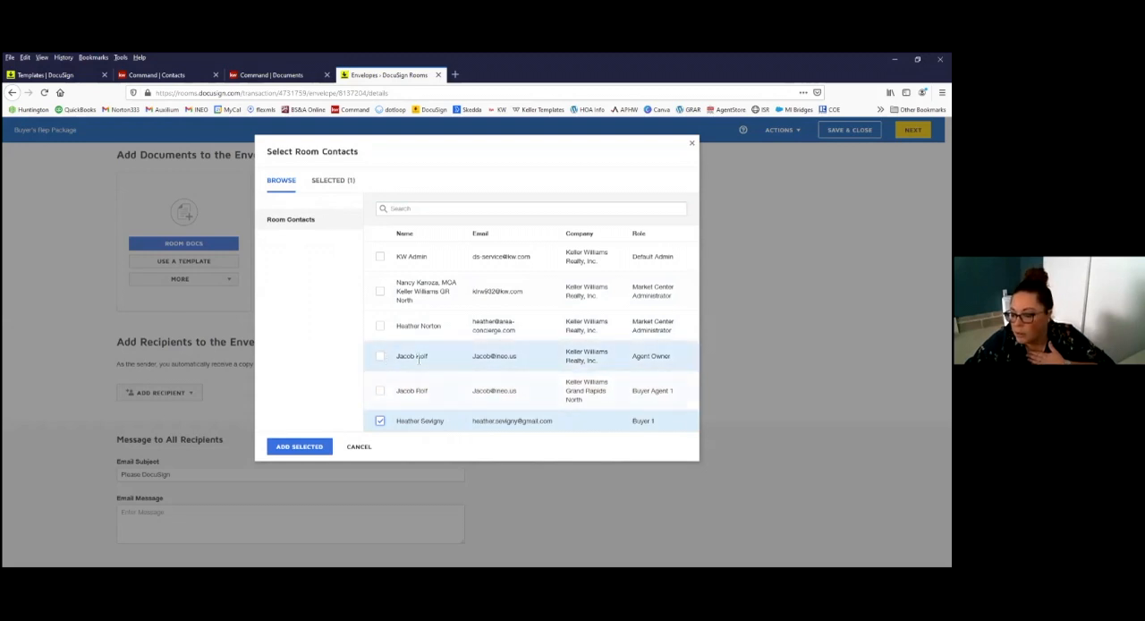
click(380, 356)
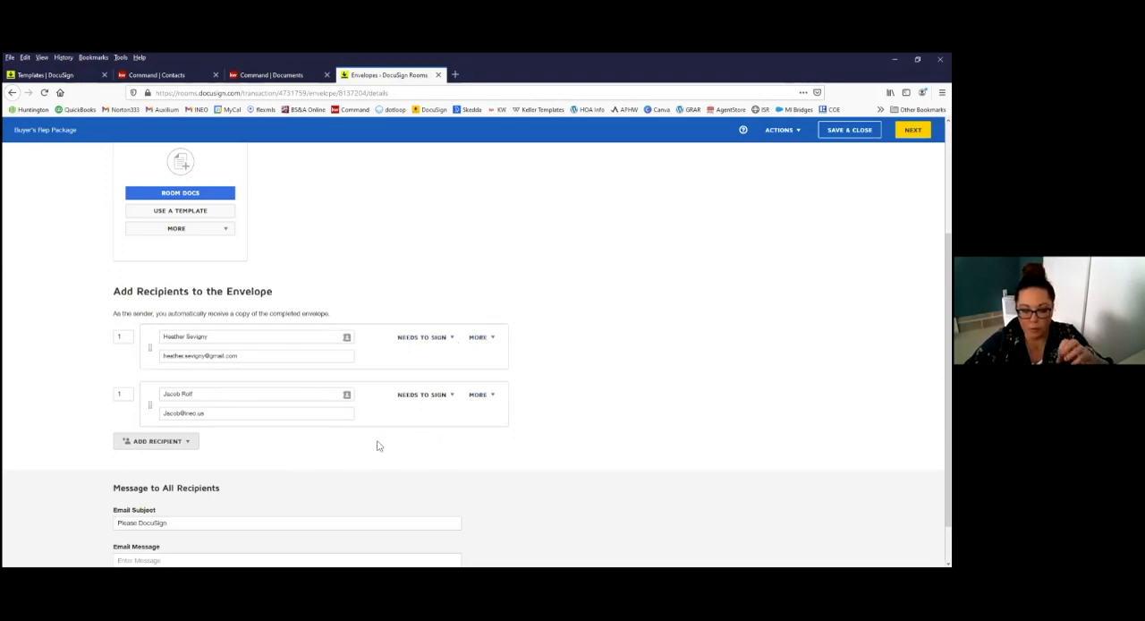
scroll(374, 449, down, 1)
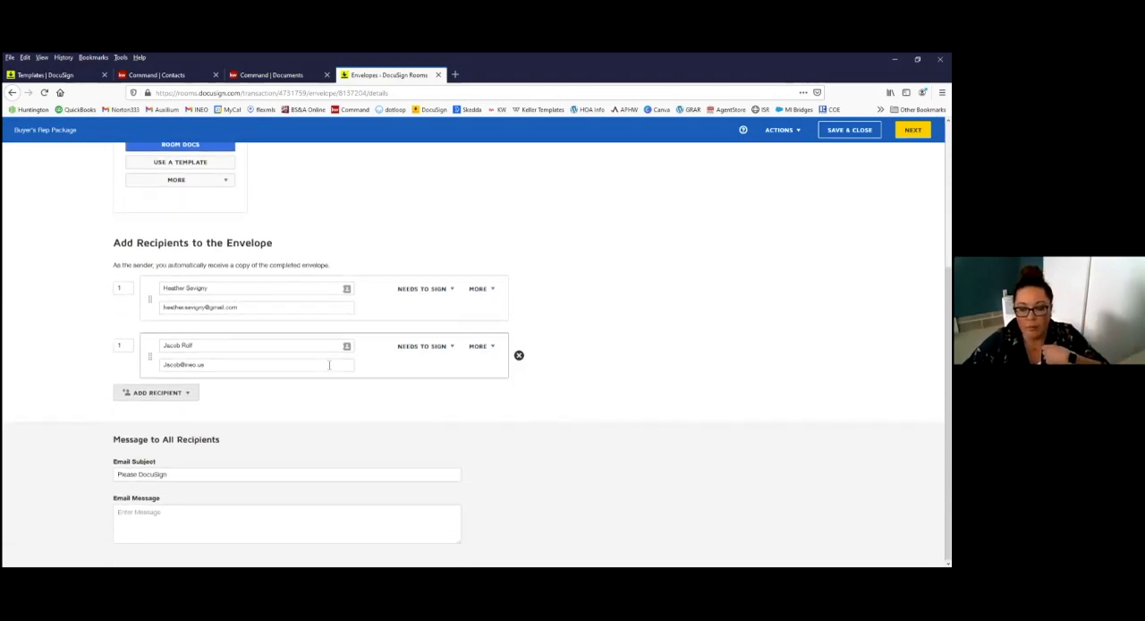
click(188, 396)
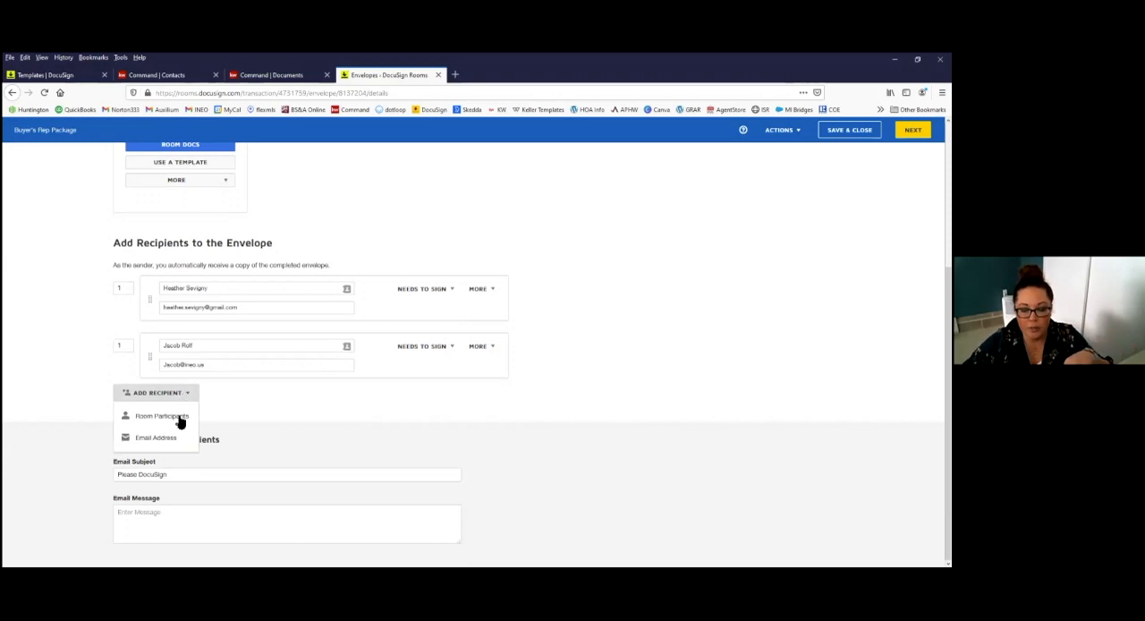
click(179, 419)
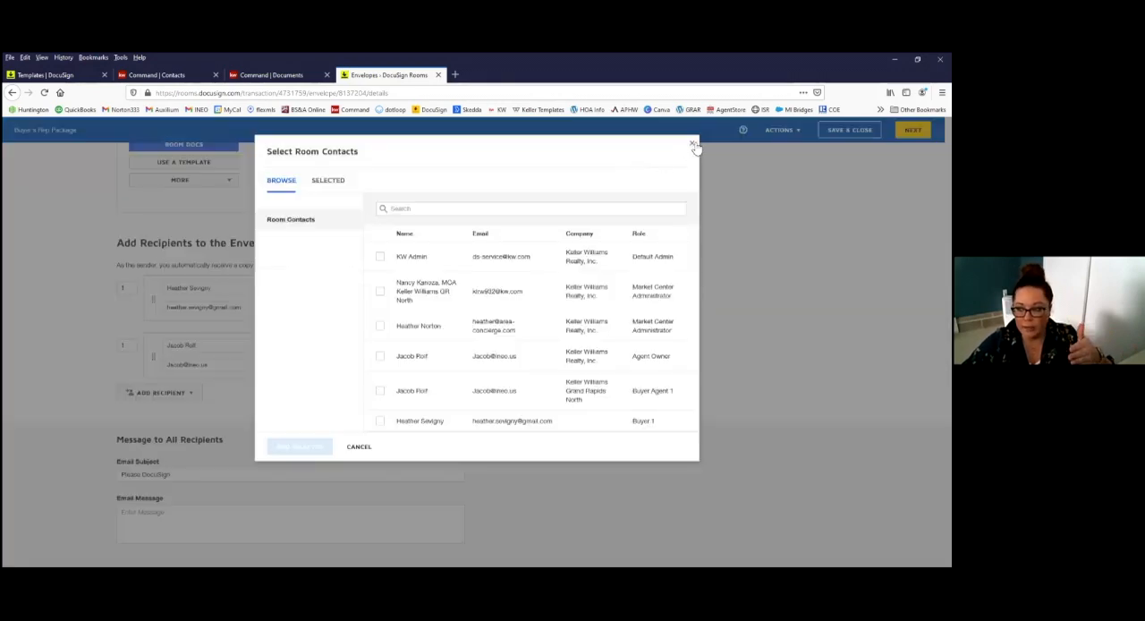
click(694, 147)
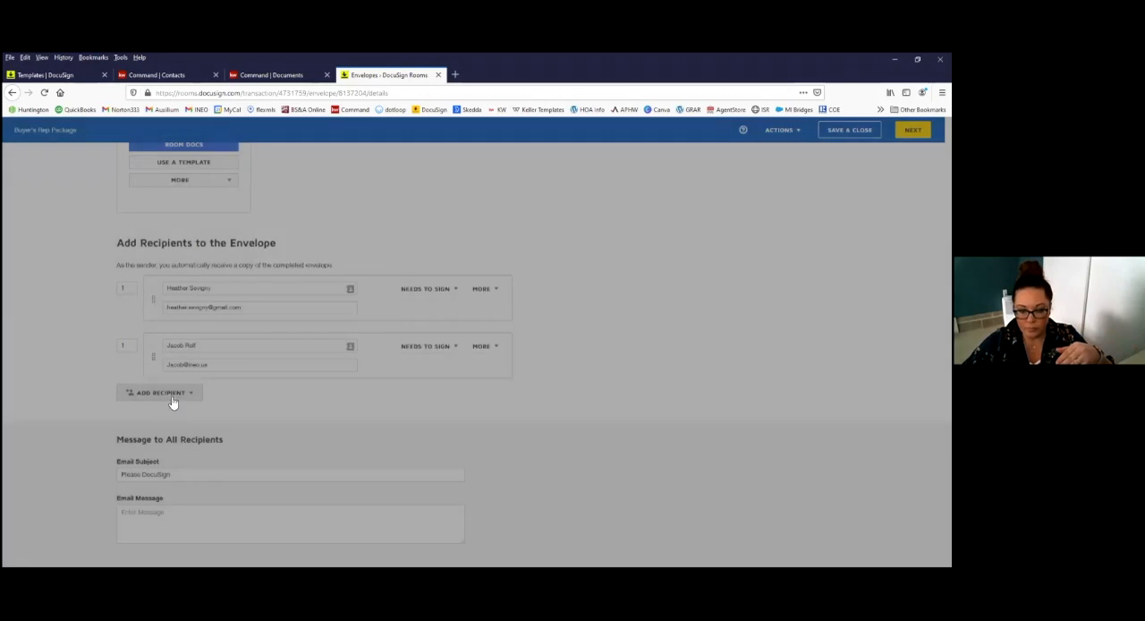
Step: Add a third, blank recipient by email address and start editing its full name
click(173, 397)
click(161, 437)
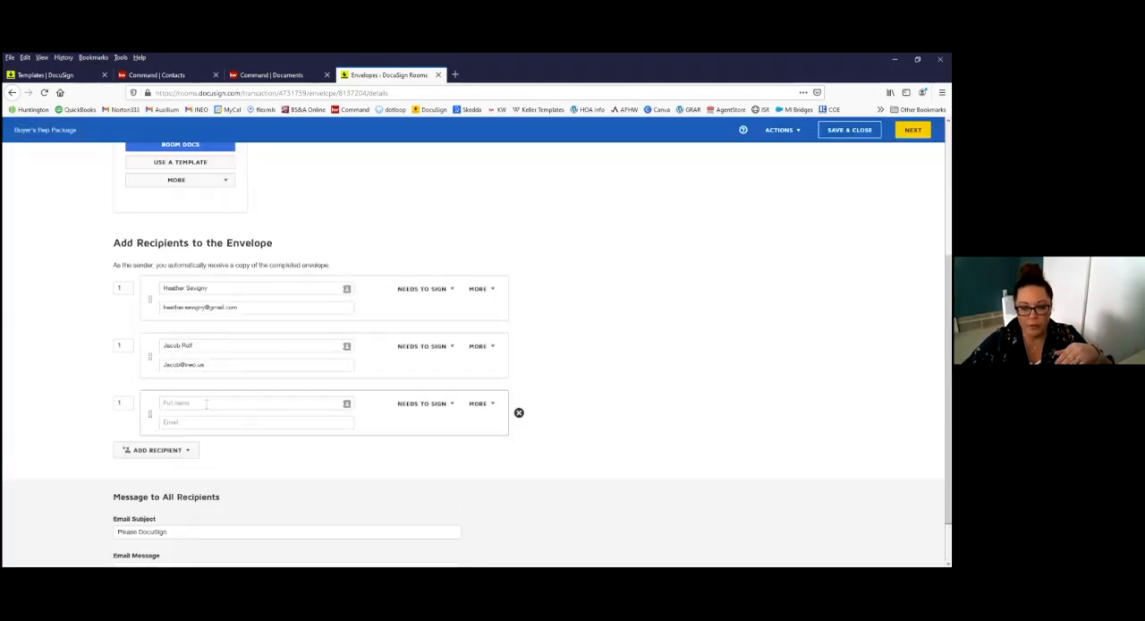
click(350, 399)
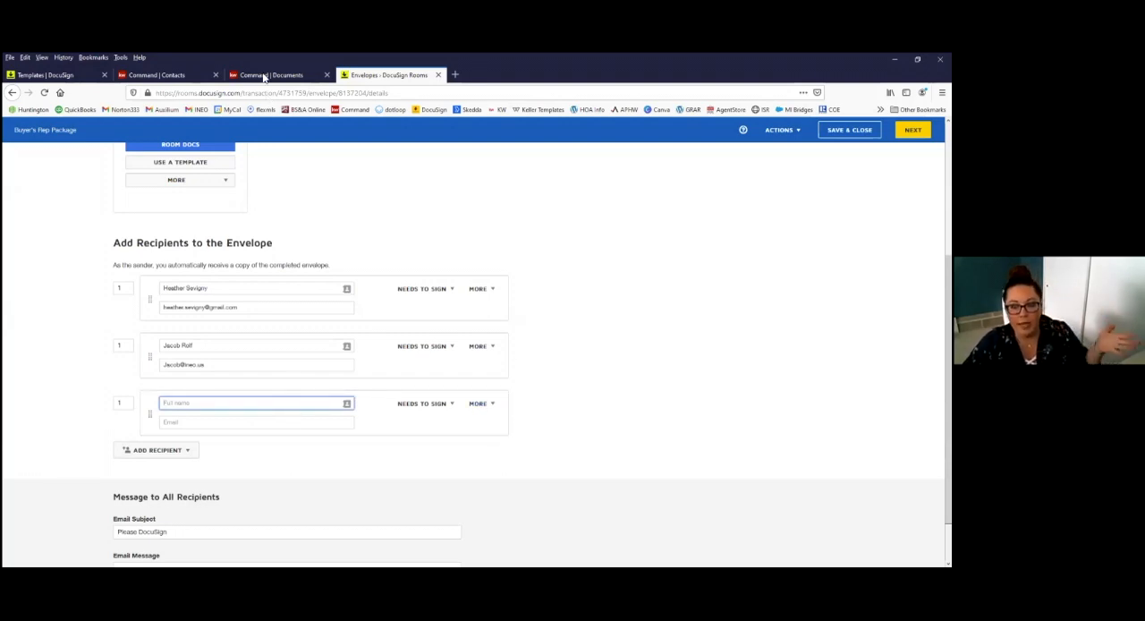
Step: Switch to KW Command to check the opportunity's Consultation document checklist, and return to the DocuSign envelope
click(306, 80)
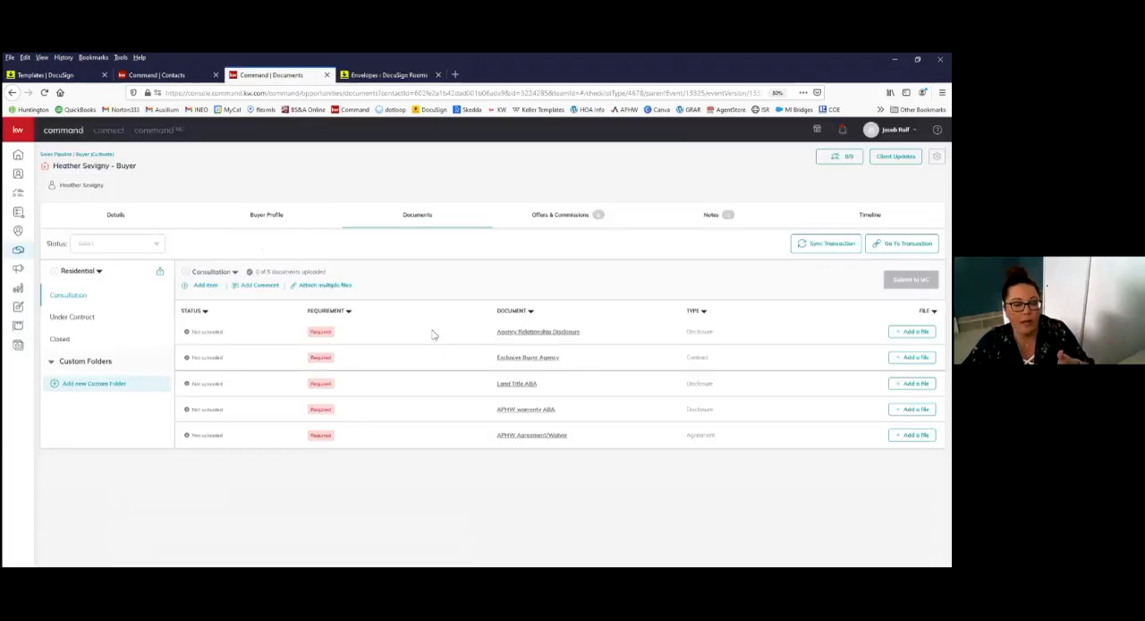
click(385, 76)
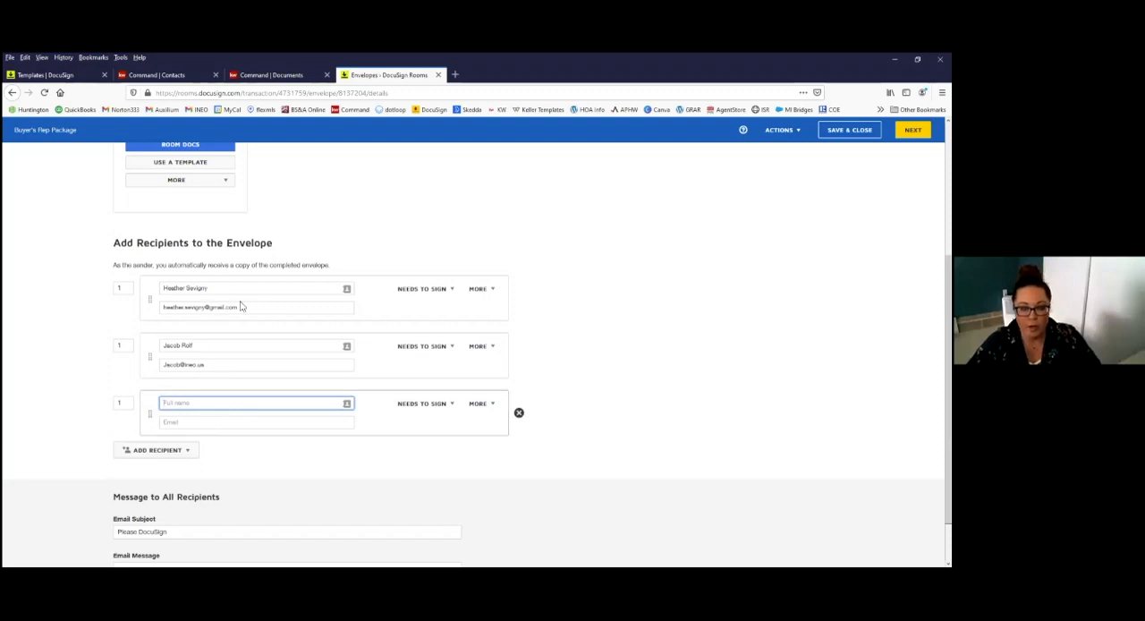
Step: Remove the blank third recipient and set the email subject to Buyer's Rep Package
click(176, 297)
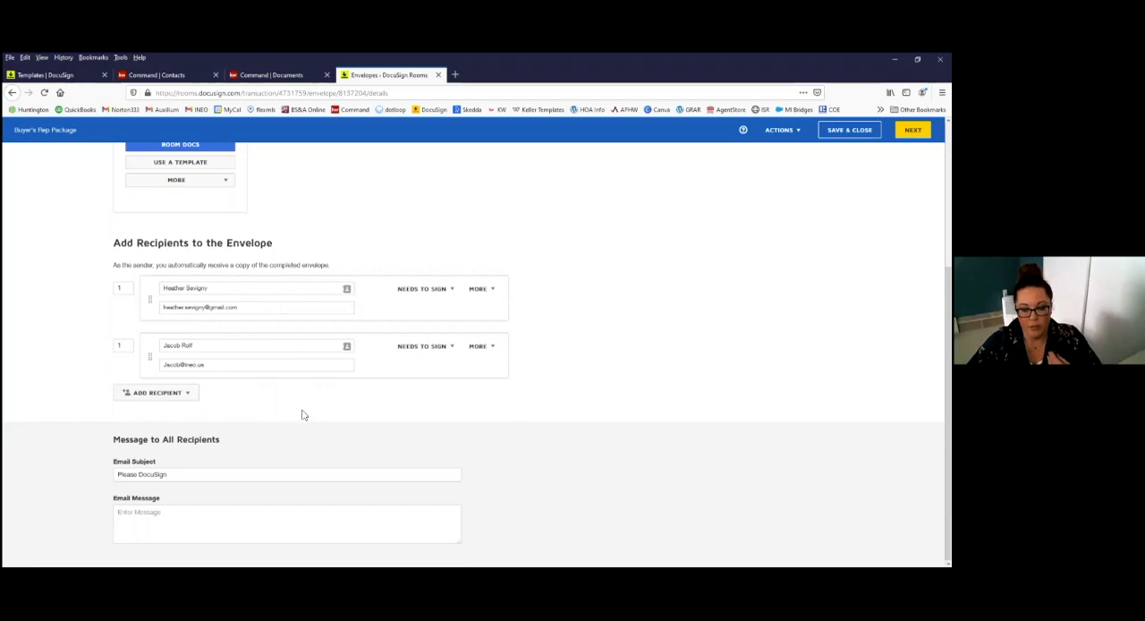
click(174, 477)
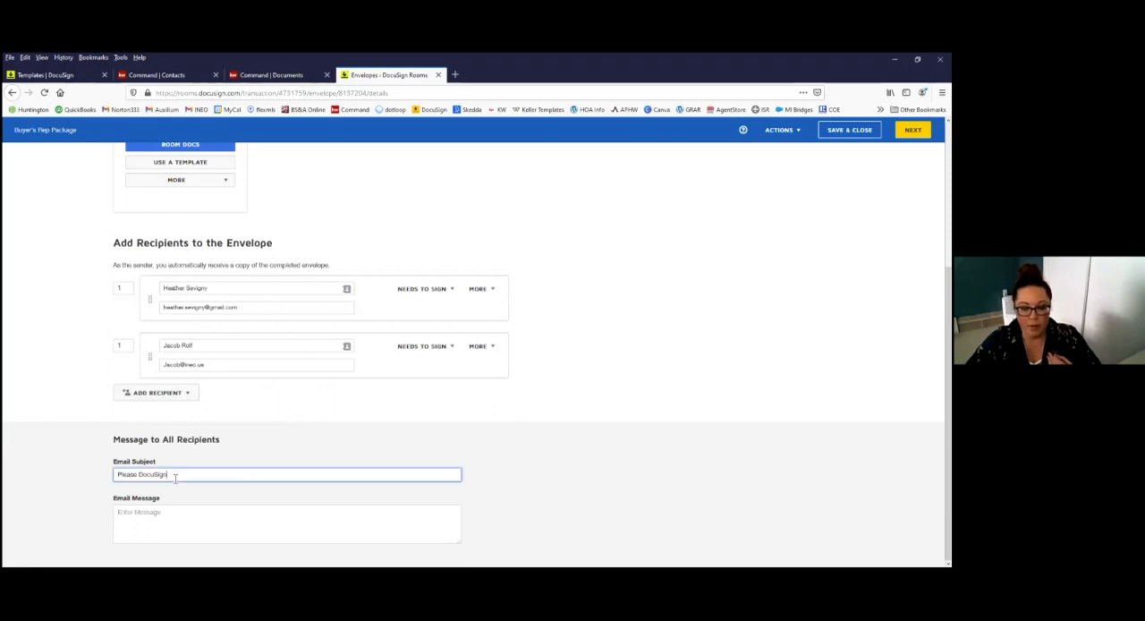
drag(117, 475, 631, 482)
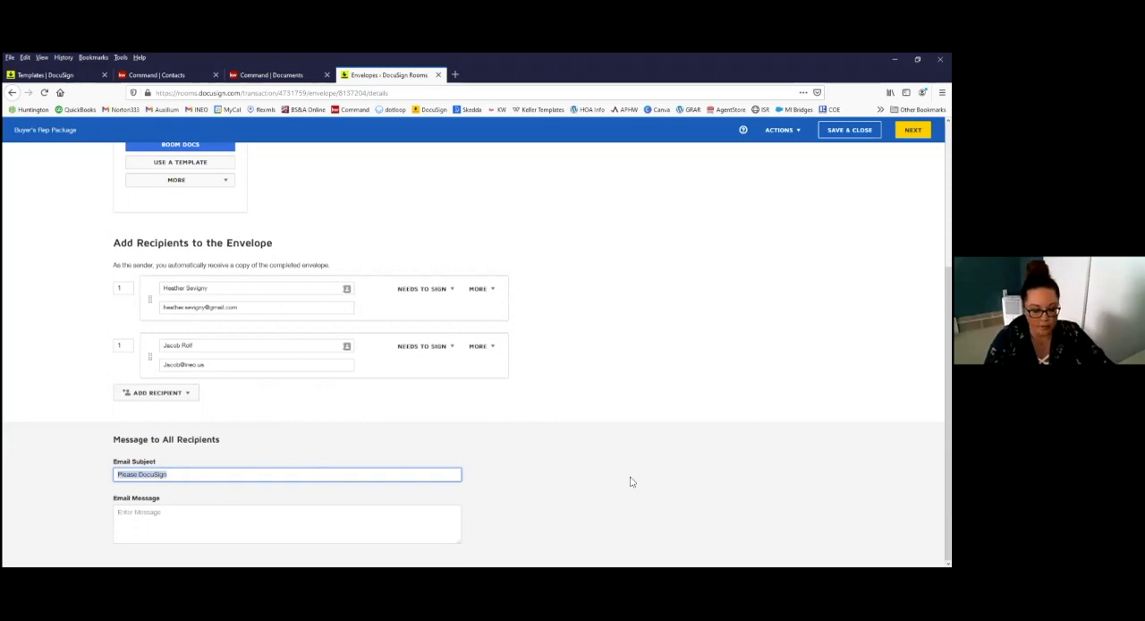
text(Buyer's Rep)
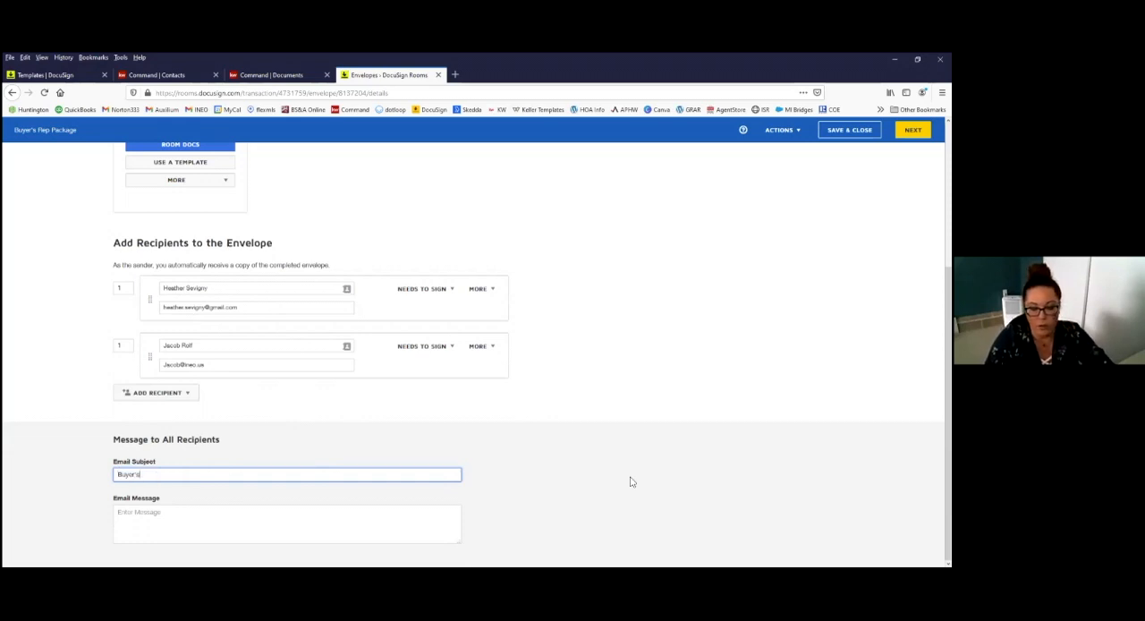
text(ackage)
Step: Write the email message "Please review and sign the attached buyer's rep documents. Thanks!", with a greeting to the buyer and the agent's first name as signature
click(198, 520)
text(Hi He)
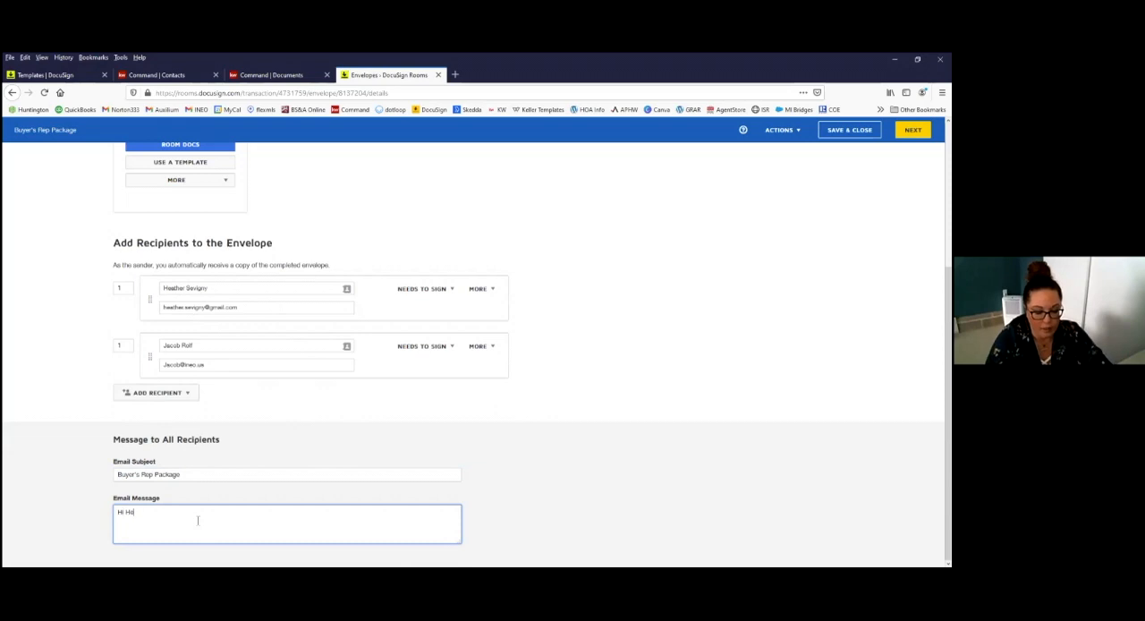
text(ather, Please review and )
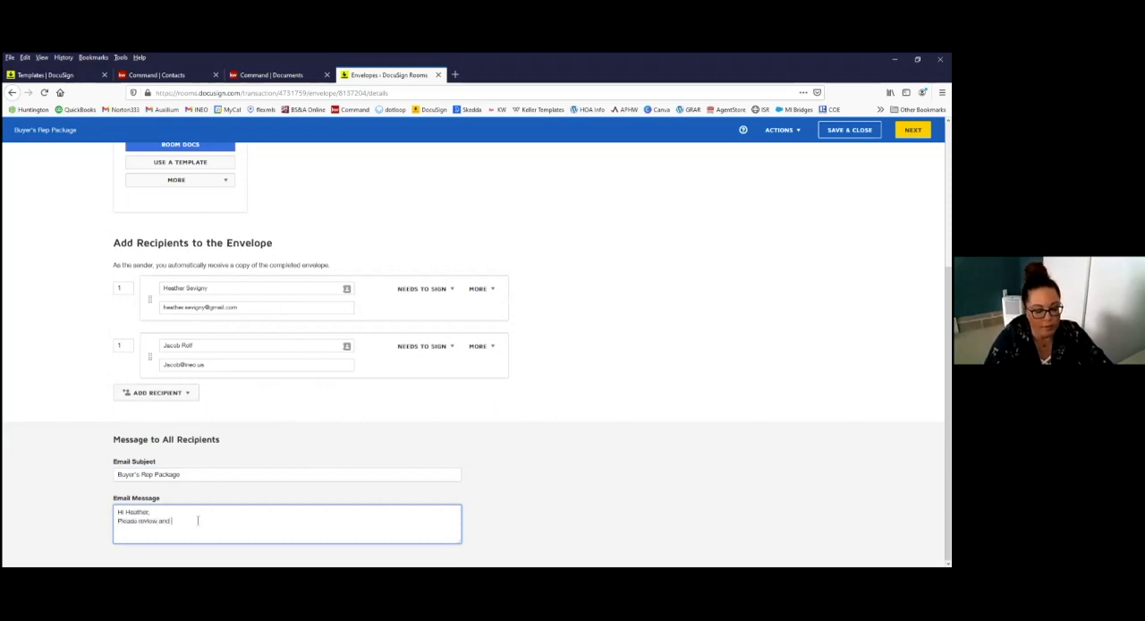
text(sign the attac)
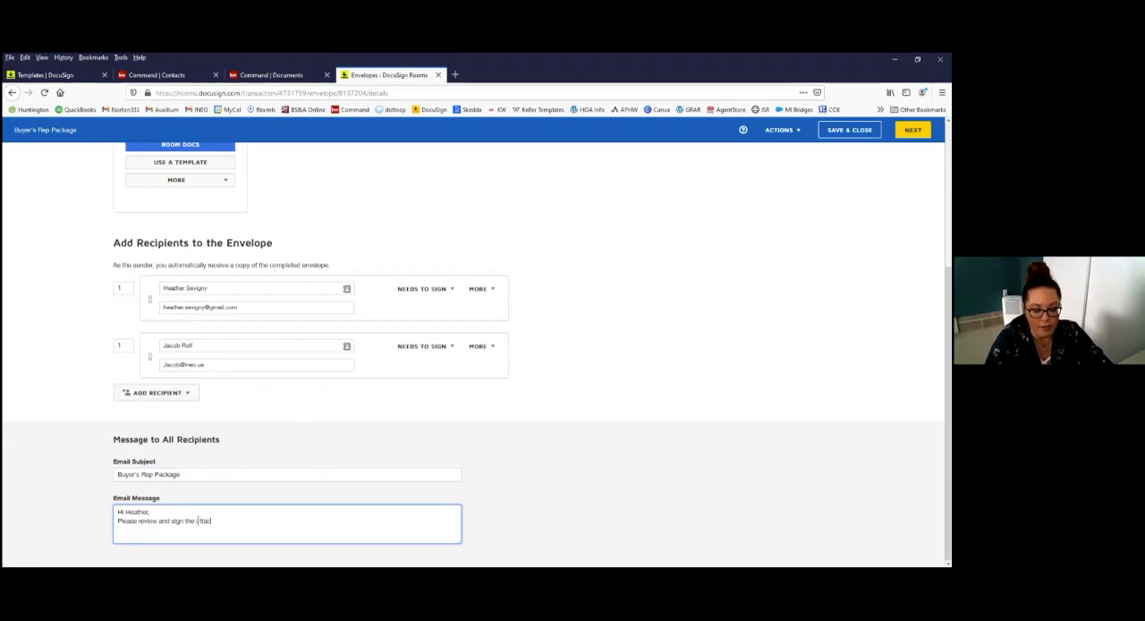
text(hed buyer)
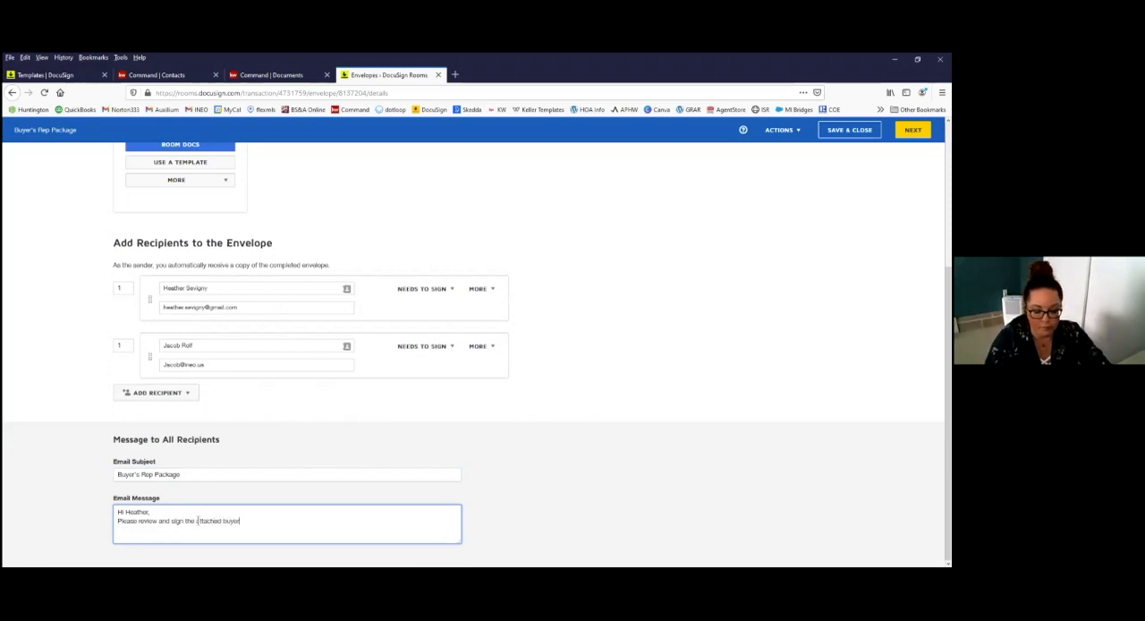
text('s rep docum)
key(BackSpace)
text(ments.)
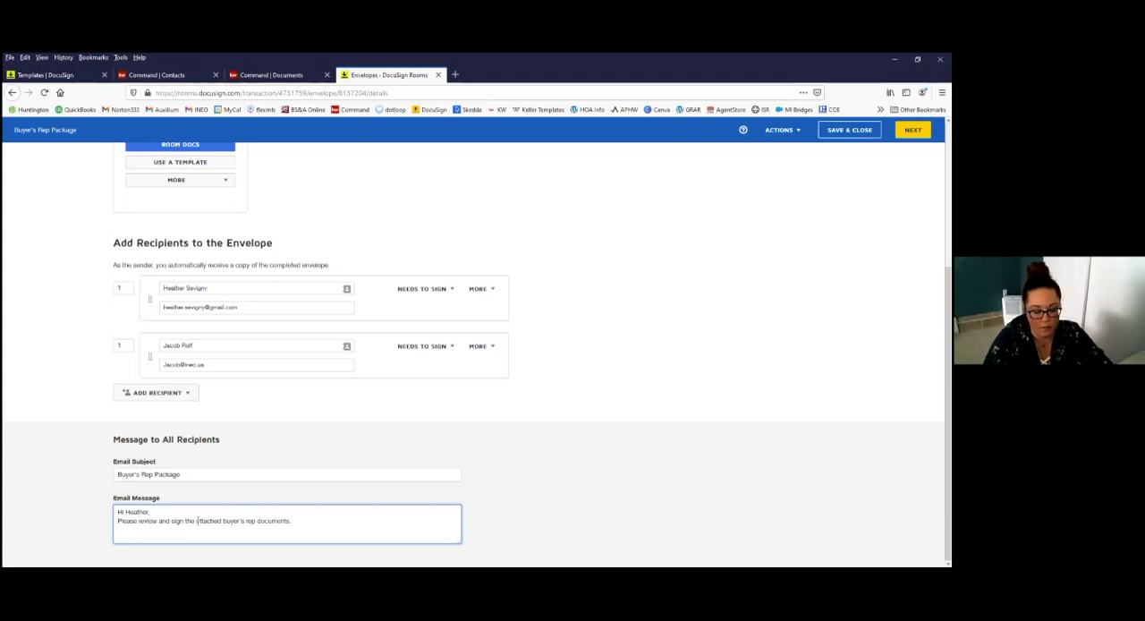
key(Return)
text(Thanks!)
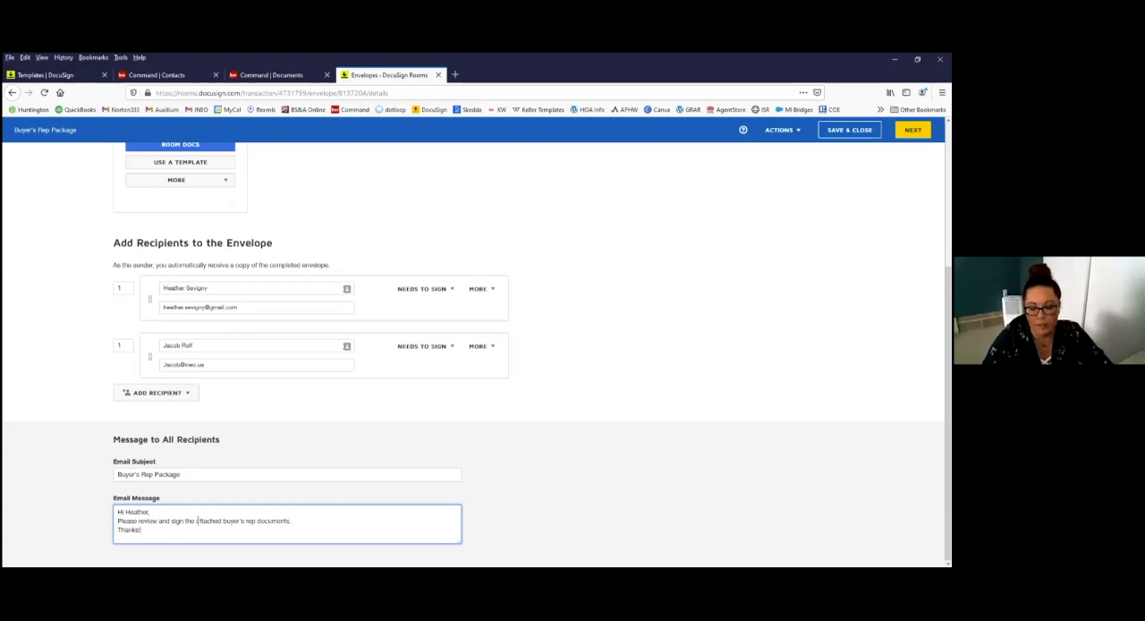
key(Return)
text(Jacob)
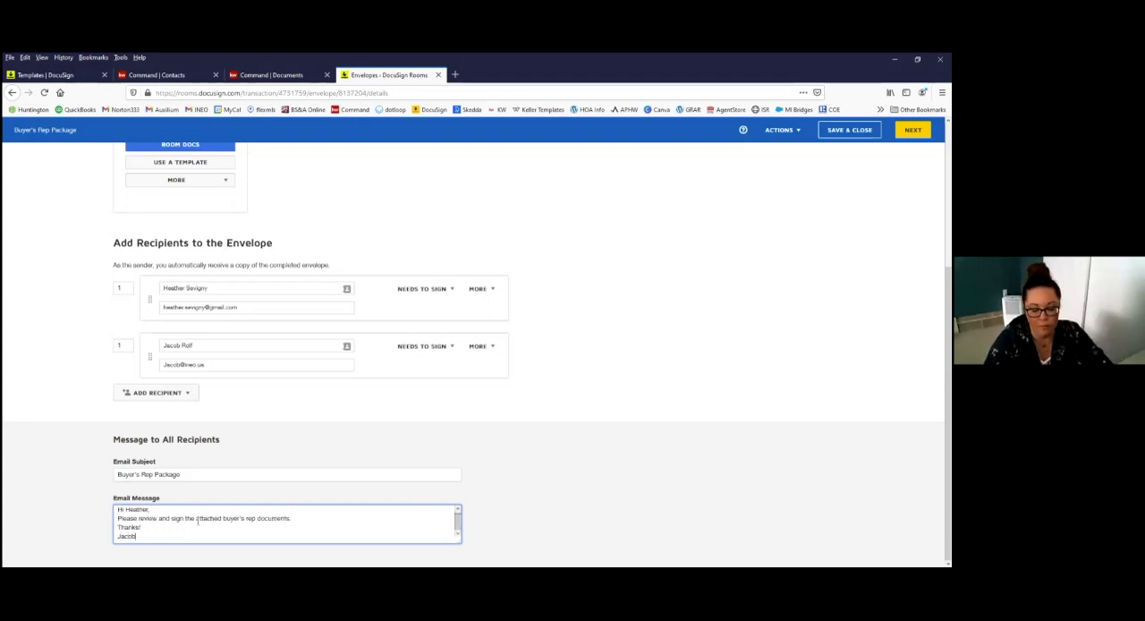
Step: Open the template selection for the envelope's documents and browse the Shared with Me and My Templates lists
scroll(157, 532, up, 1)
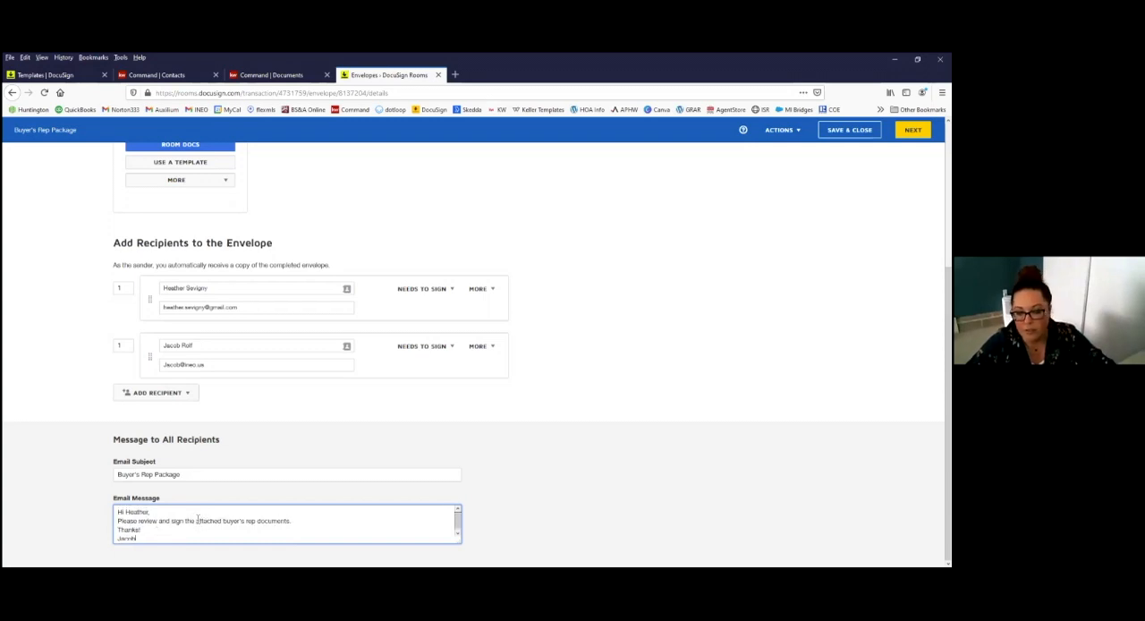
scroll(486, 477, up, 3)
scroll(488, 523, down, 3)
scroll(452, 461, up, 3)
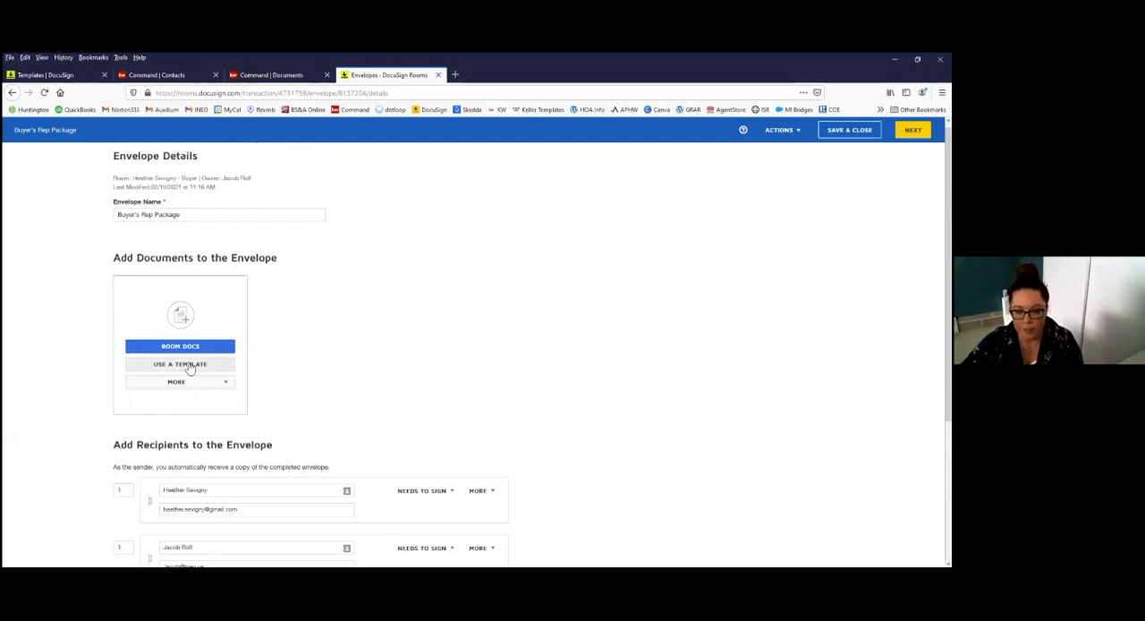
scroll(258, 353, up, 1)
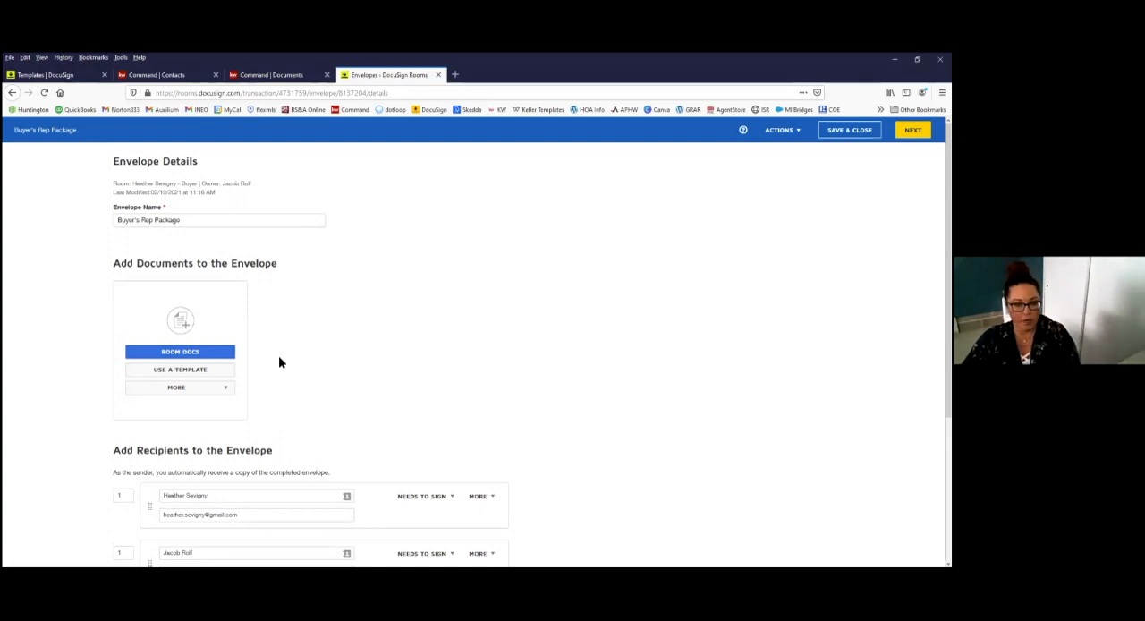
click(203, 371)
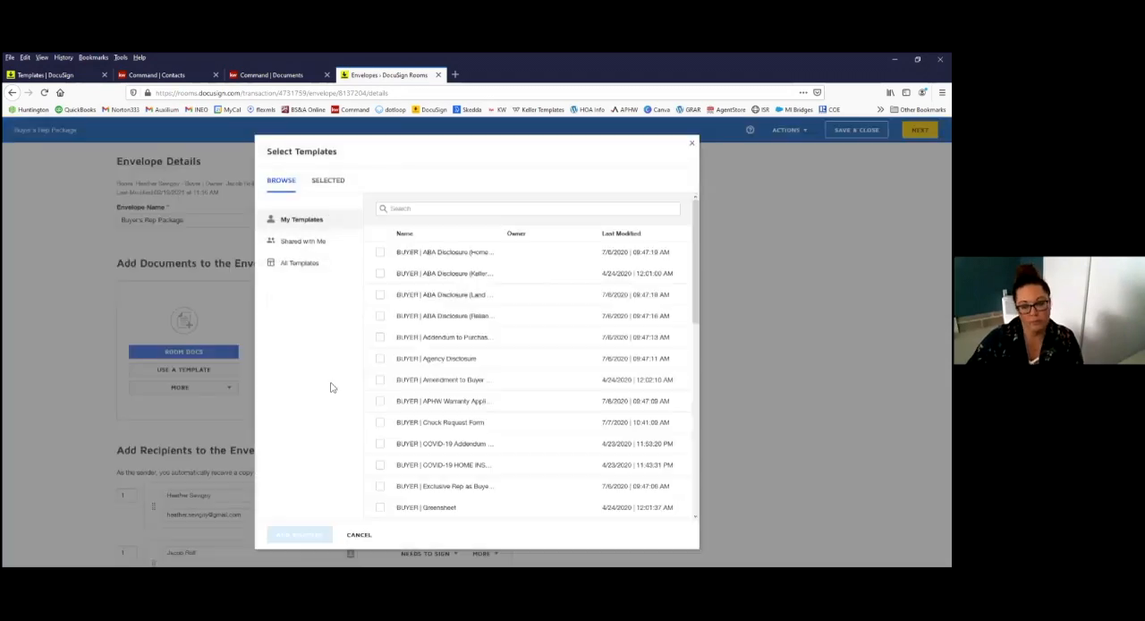
click(302, 243)
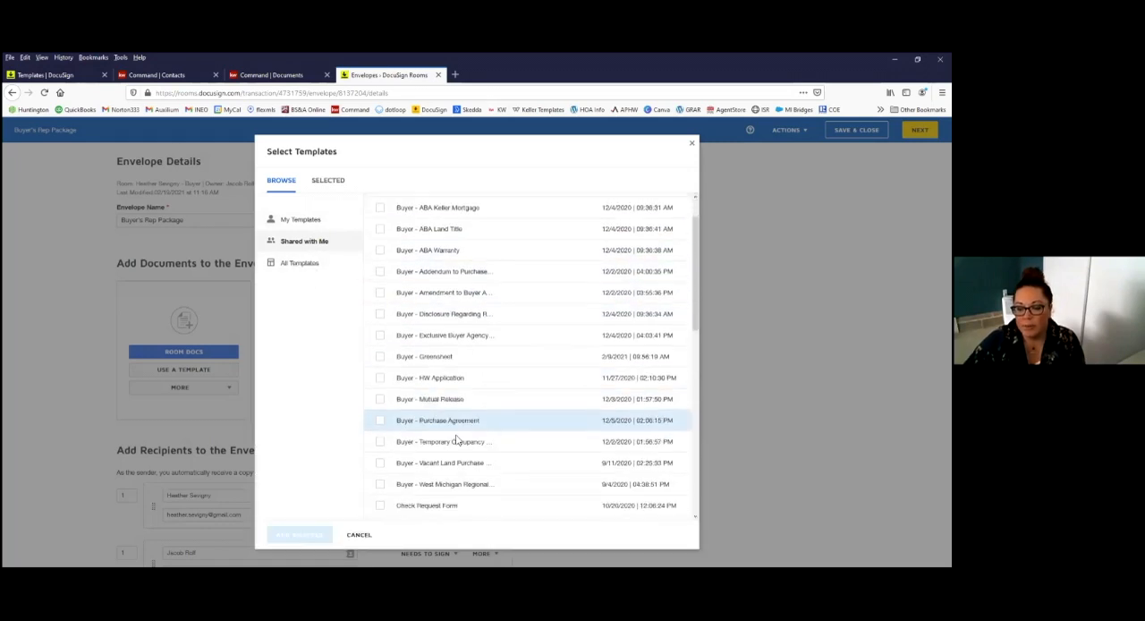
scroll(444, 412, down, 4)
scroll(444, 411, down, 2)
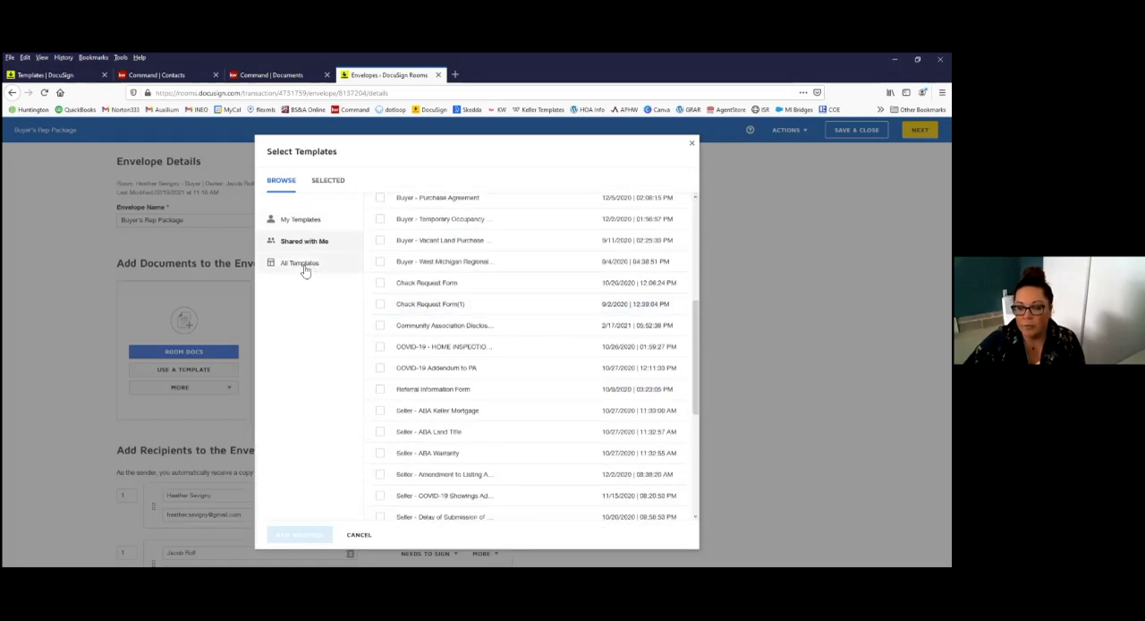
click(329, 223)
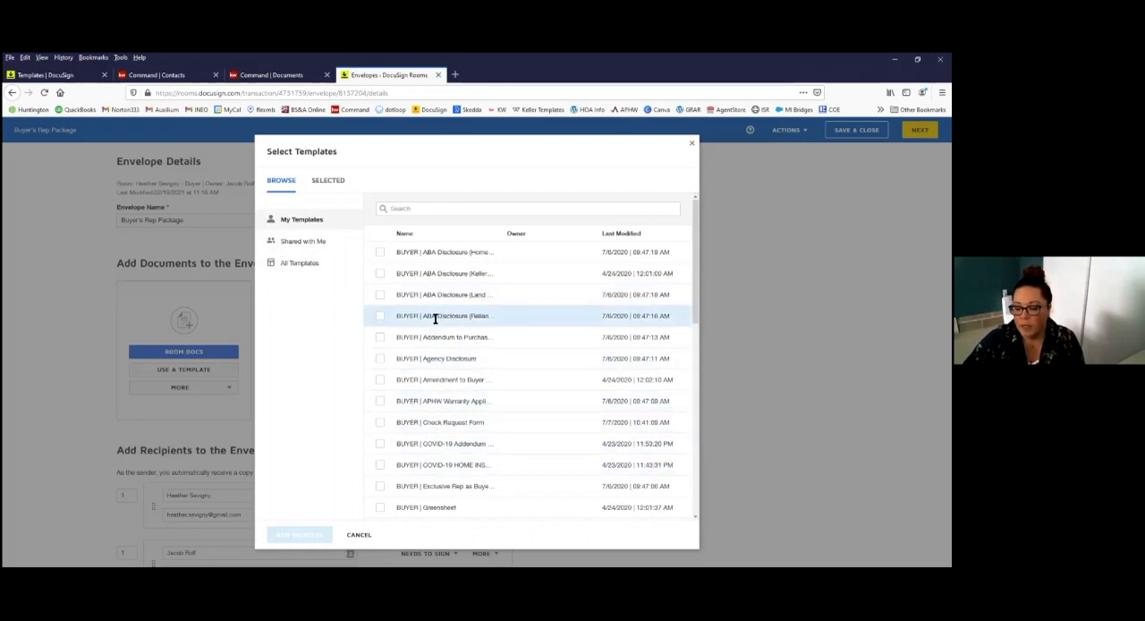
scroll(440, 338, down, 5)
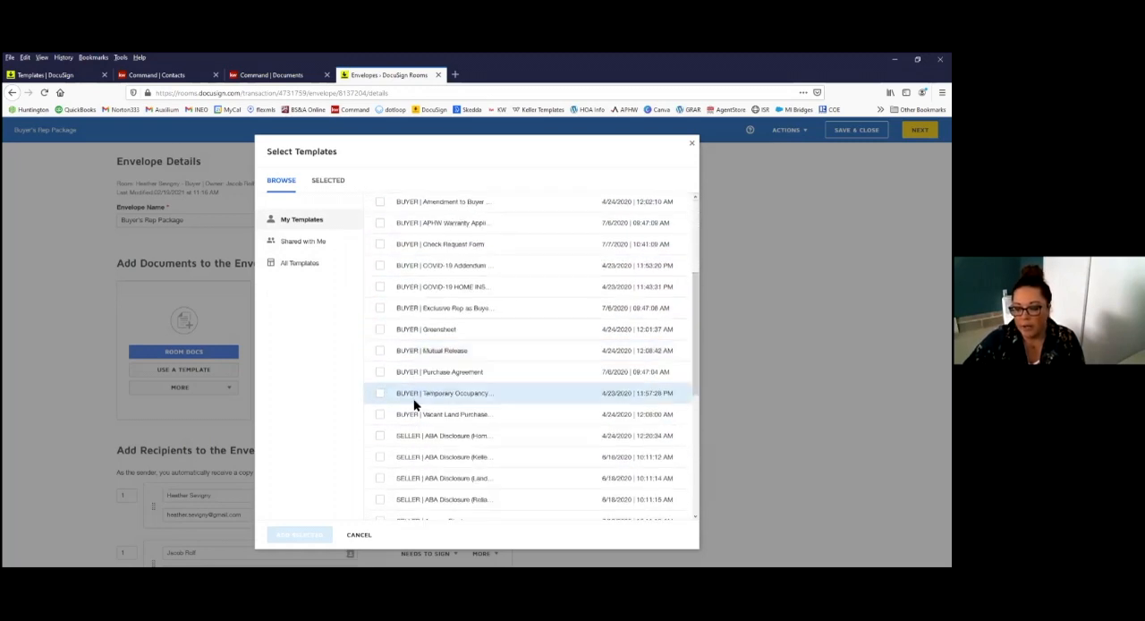
scroll(414, 358, up, 6)
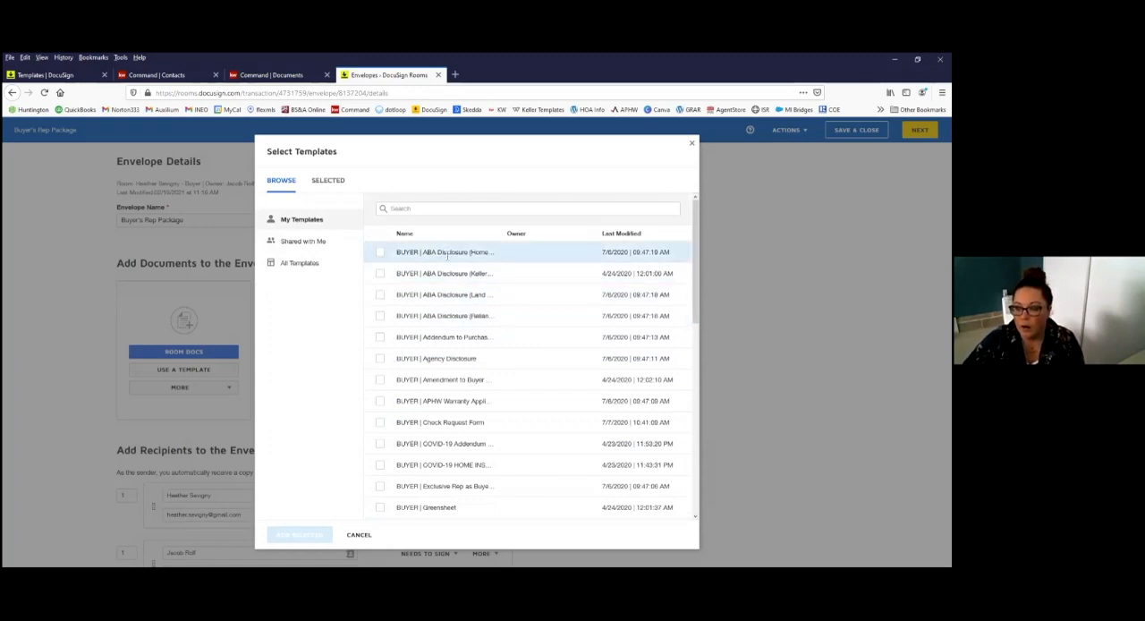
Step: Add the buyer templates for ABA Disclosure (Home), ABA Disclosure (Land), Agency Disclosure and Exclusive Rep as Buyer's Agent to the envelope
click(379, 254)
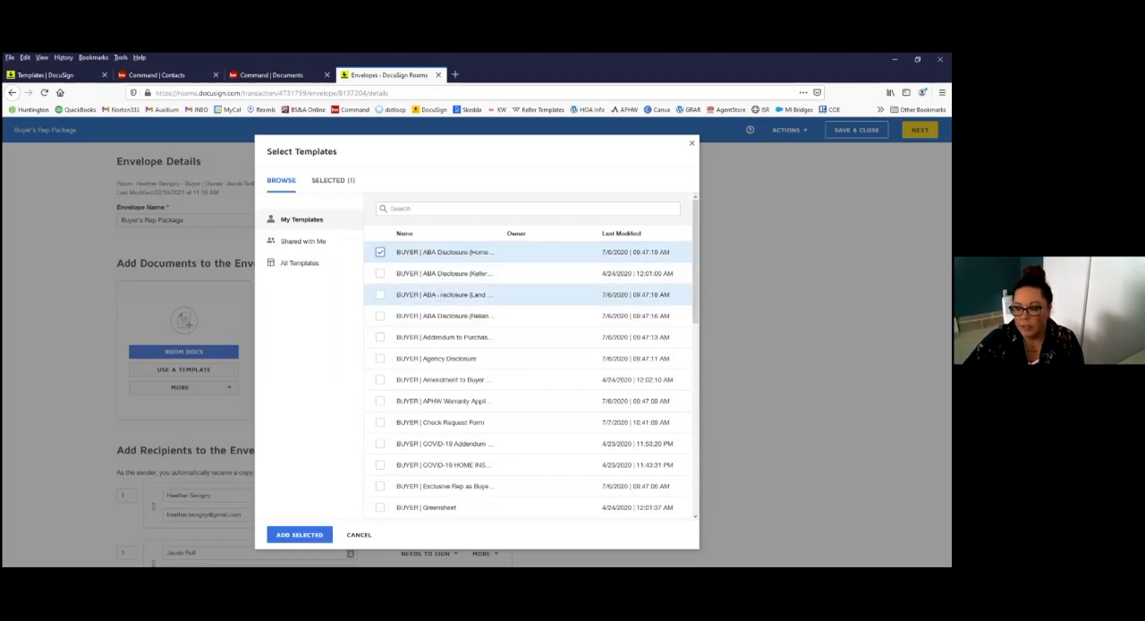
click(380, 296)
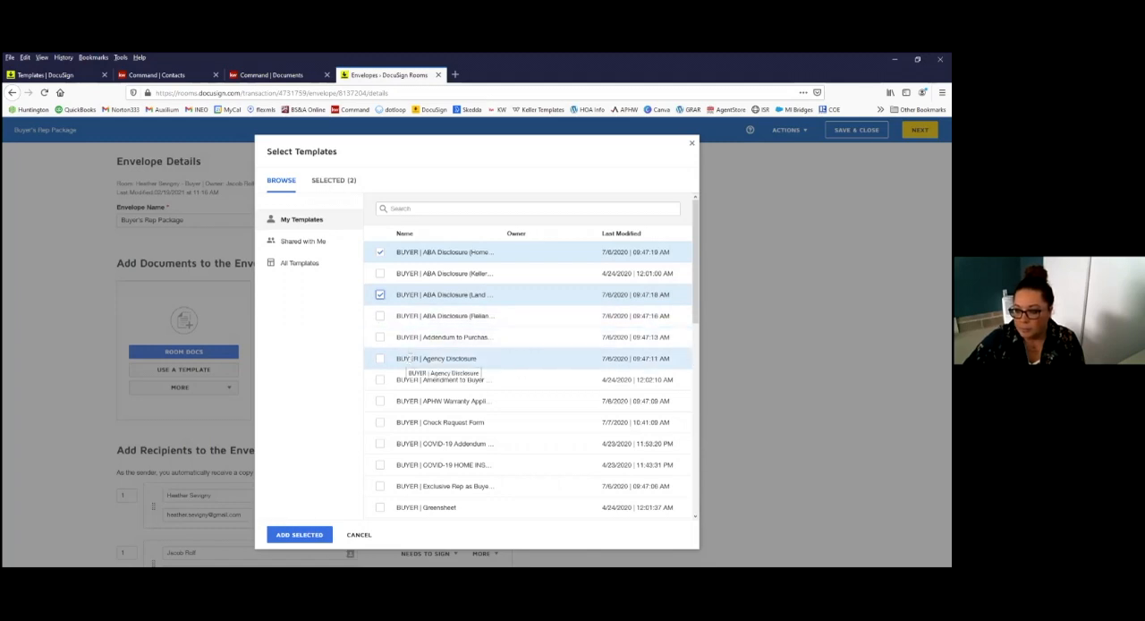
click(380, 359)
scroll(481, 397, down, 1)
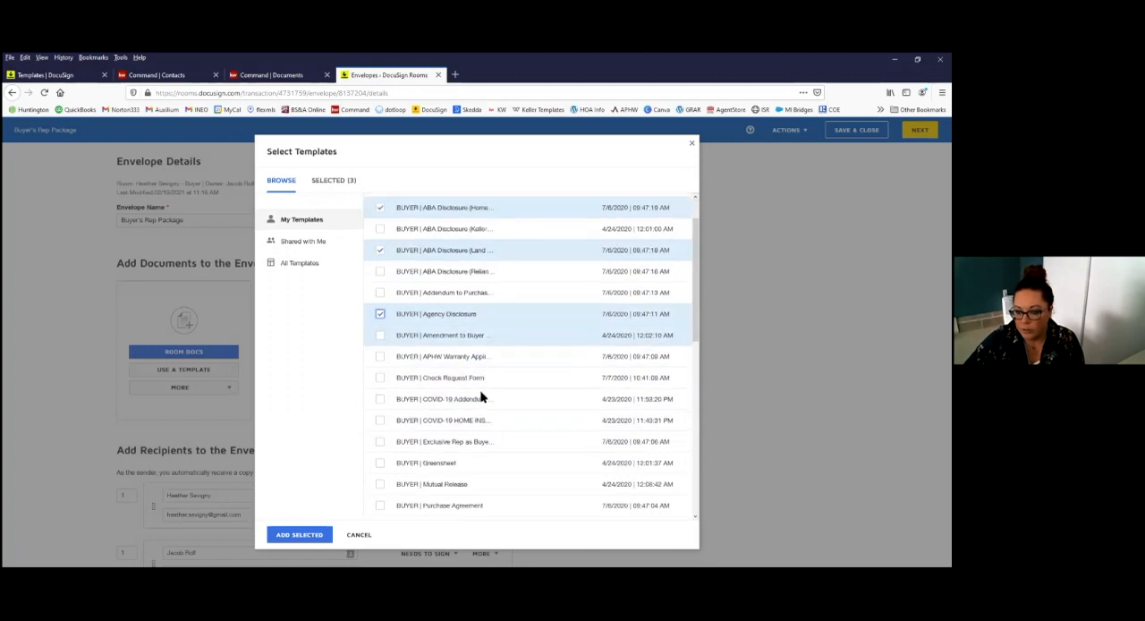
click(380, 442)
scroll(493, 441, up, 1)
scroll(492, 400, down, 1)
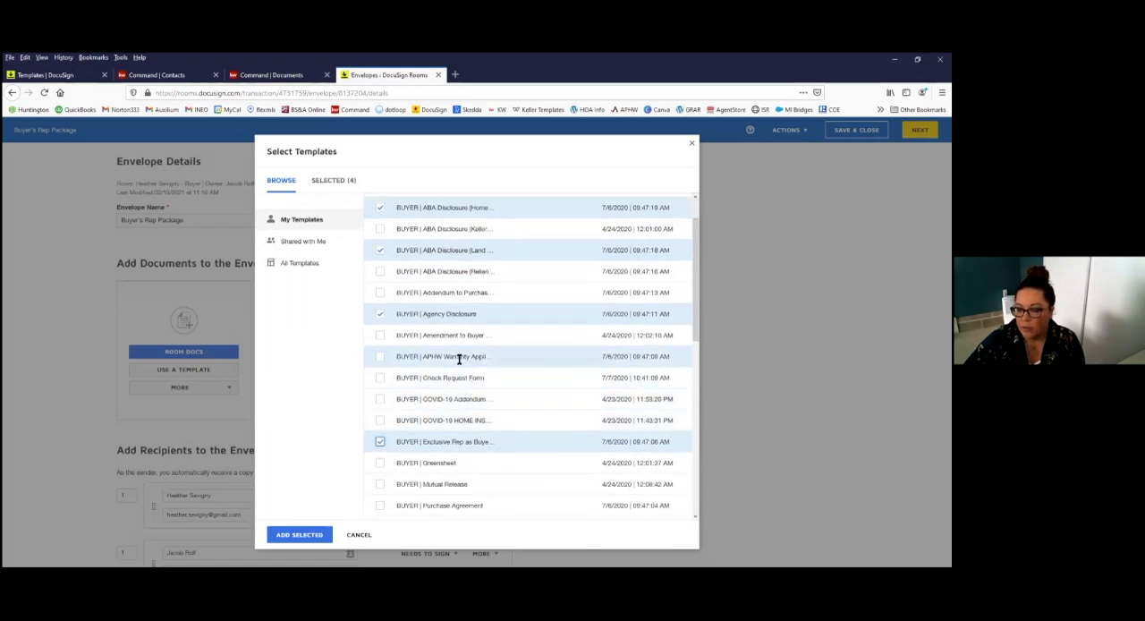
scroll(447, 404, down, 4)
scroll(450, 431, up, 2)
scroll(449, 431, up, 4)
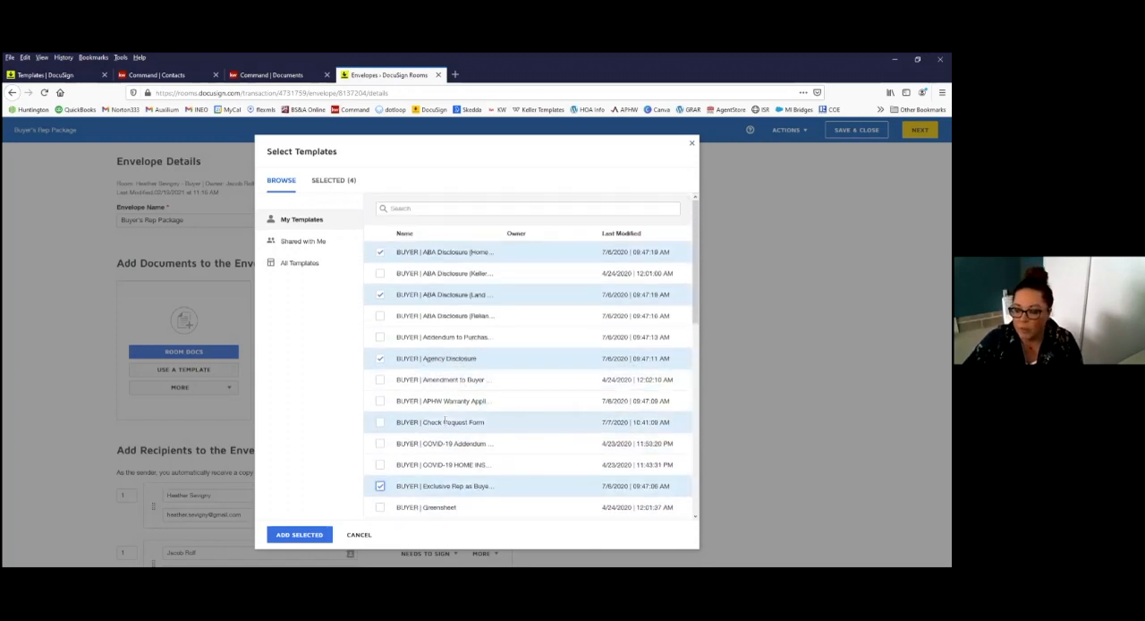
click(302, 535)
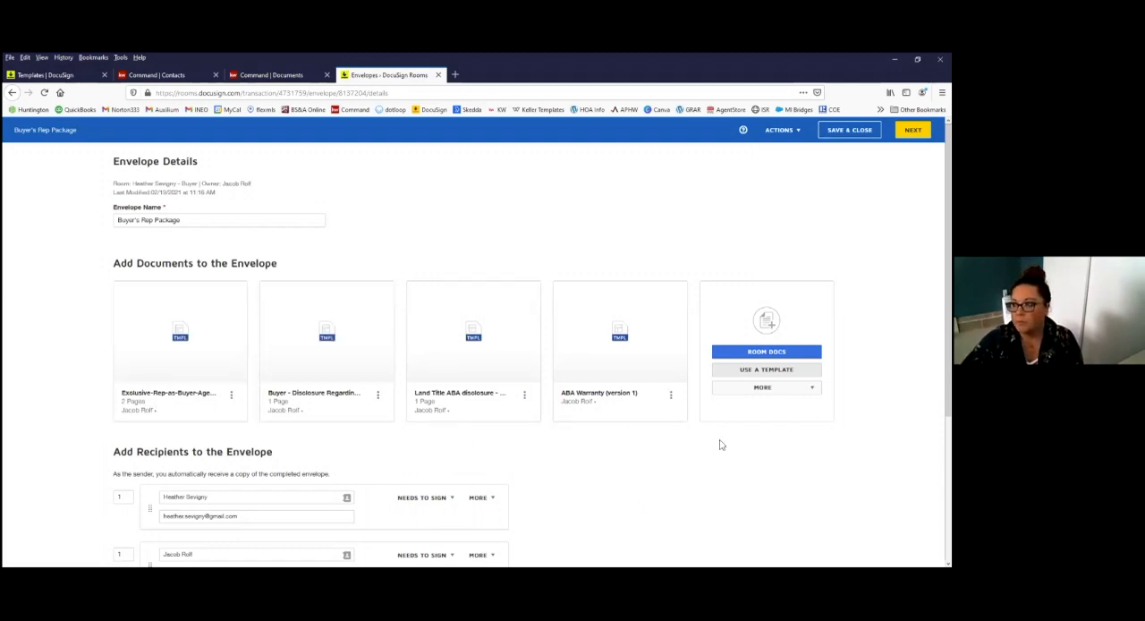
Step: Continue to the envelope's field placement stage and switch the active recipient to the agent
scroll(713, 445, down, 1)
scroll(713, 446, up, 1)
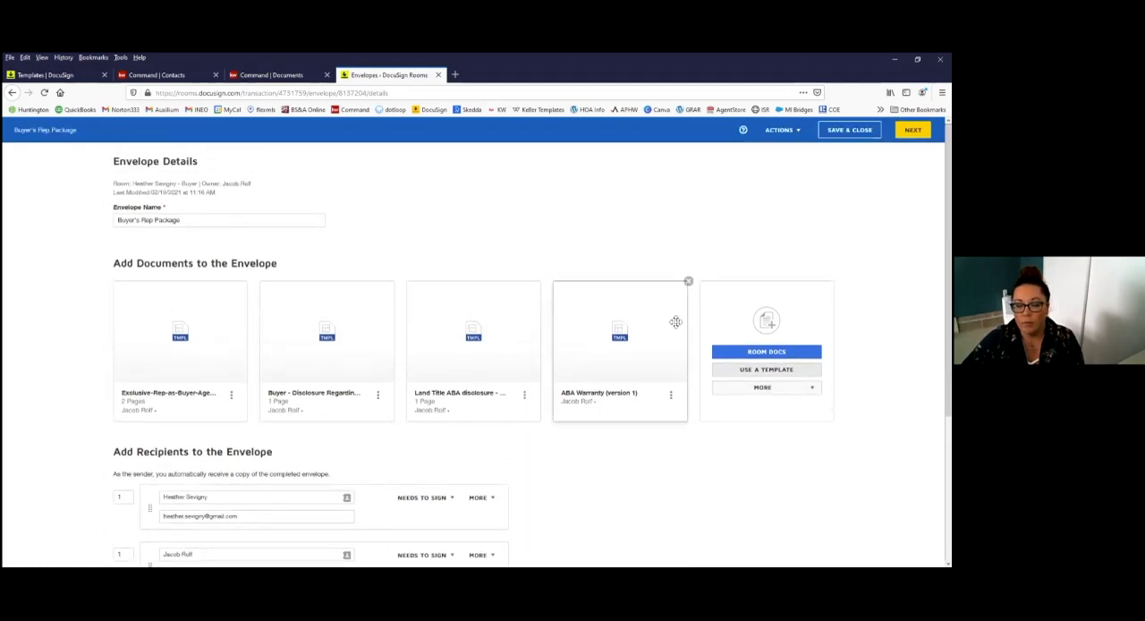
click(912, 130)
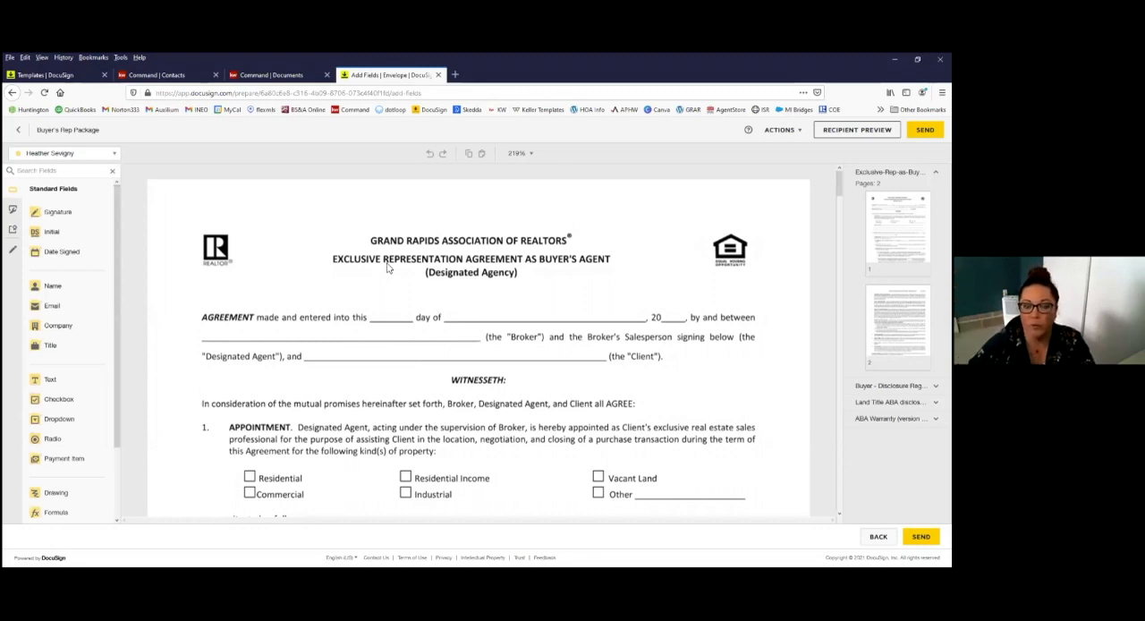
click(116, 156)
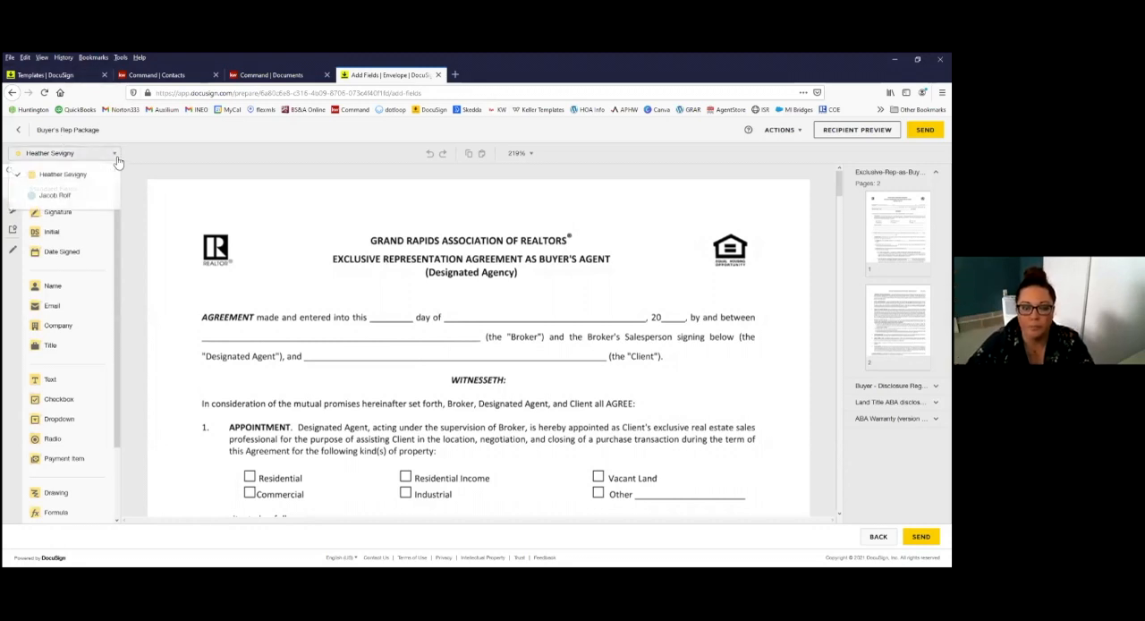
click(117, 159)
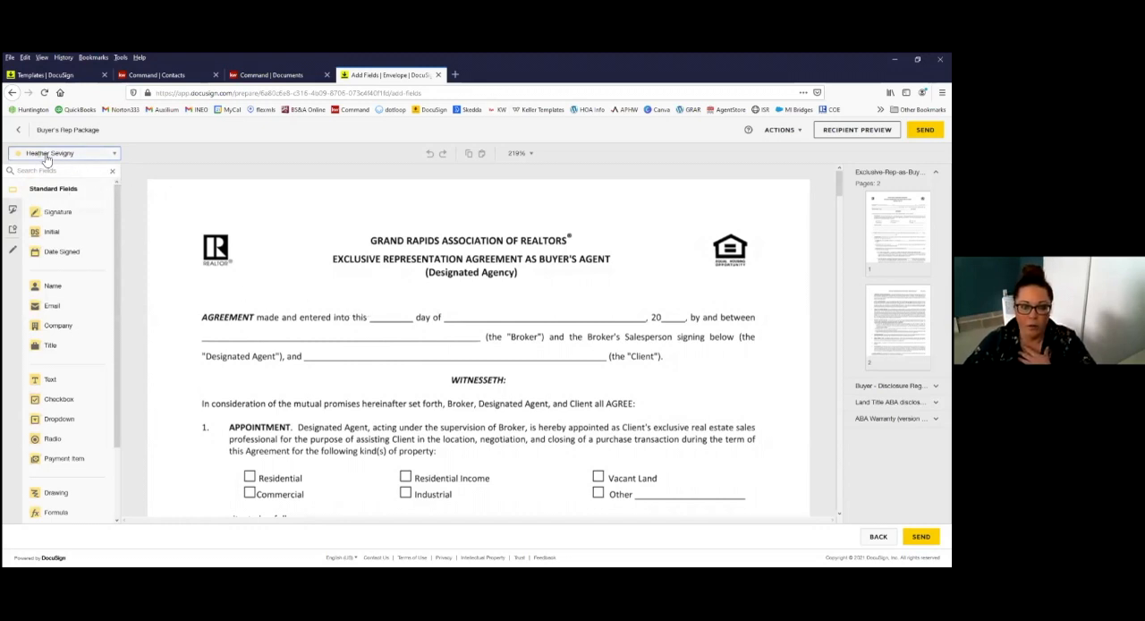
click(116, 157)
click(115, 157)
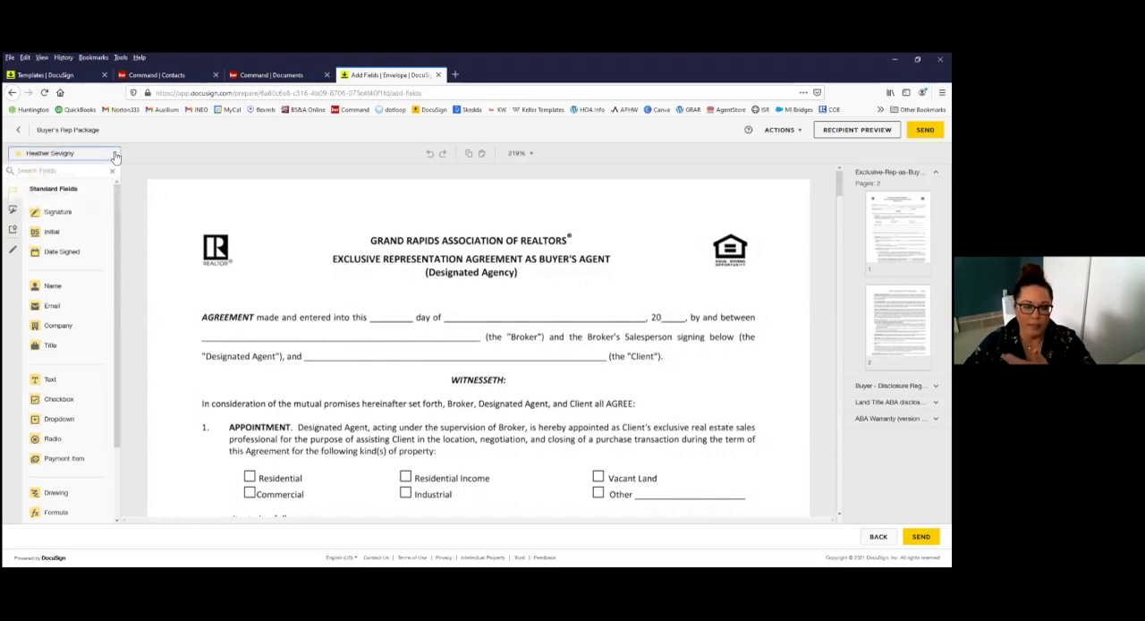
click(115, 155)
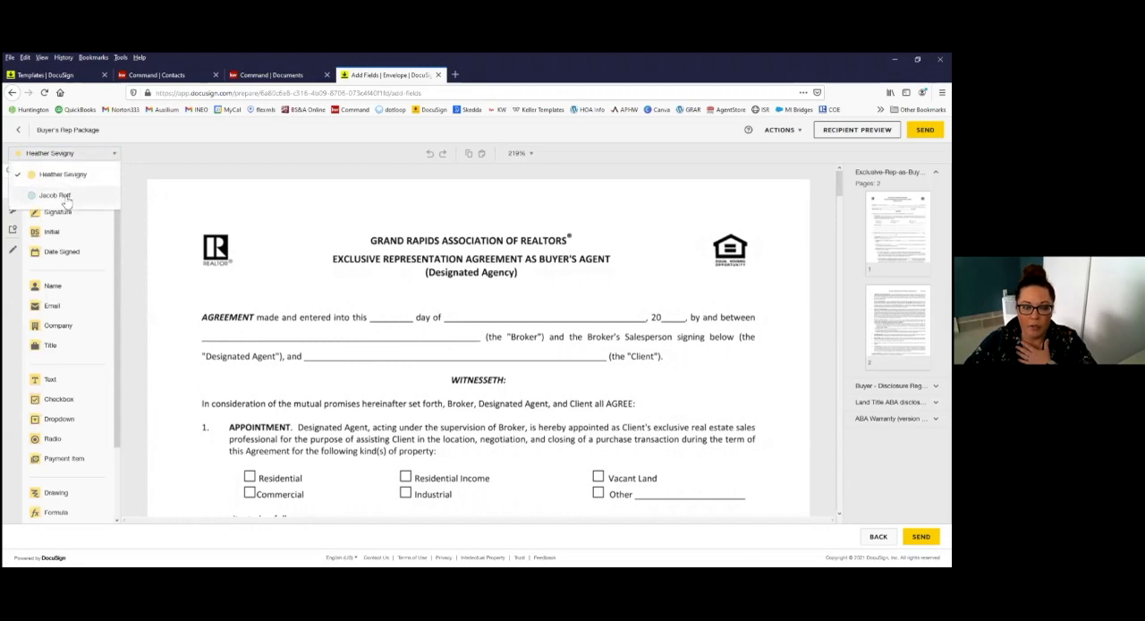
click(65, 197)
Step: Examine both pages of the exclusive representation agreement for pre-placed signing fields
scroll(107, 238, down, 2)
scroll(486, 356, down, 3)
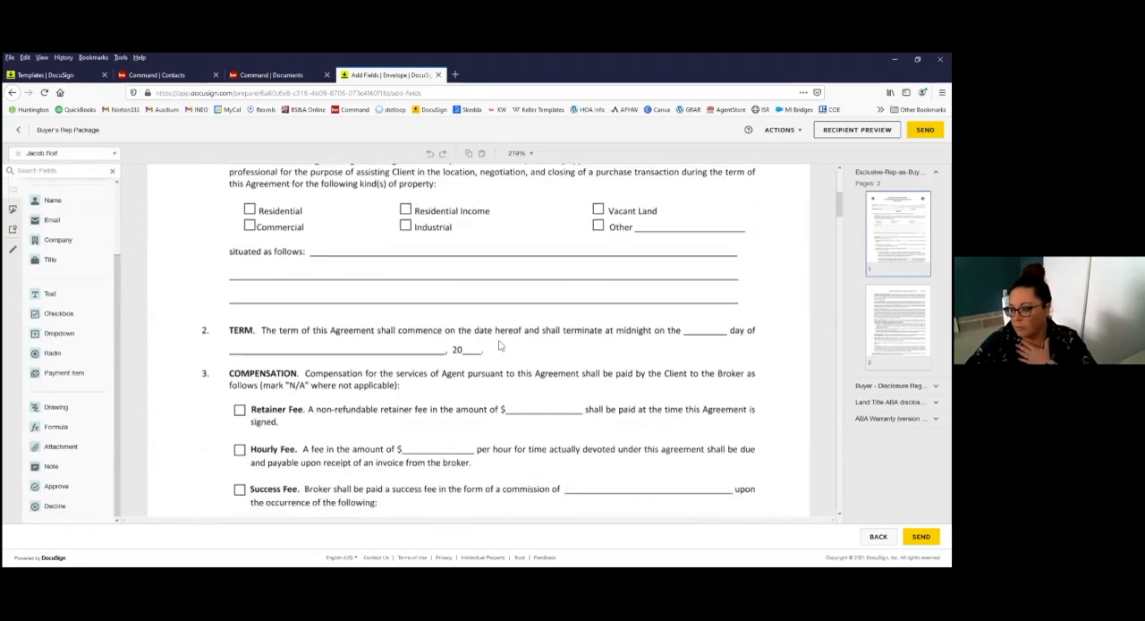
scroll(502, 346, up, 3)
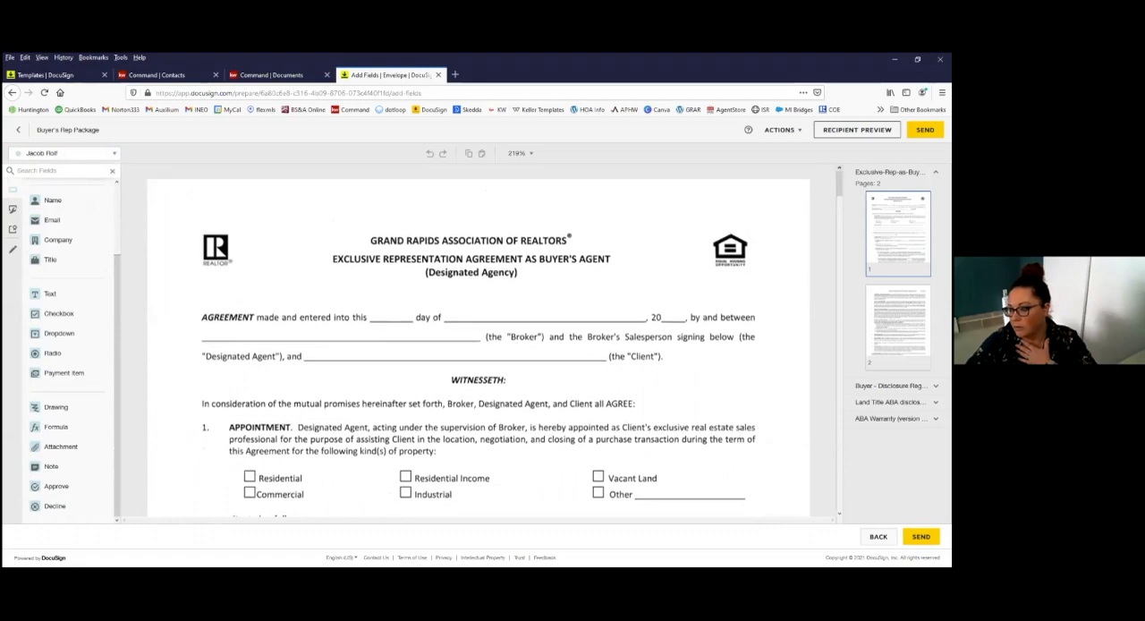
scroll(446, 273, down, 14)
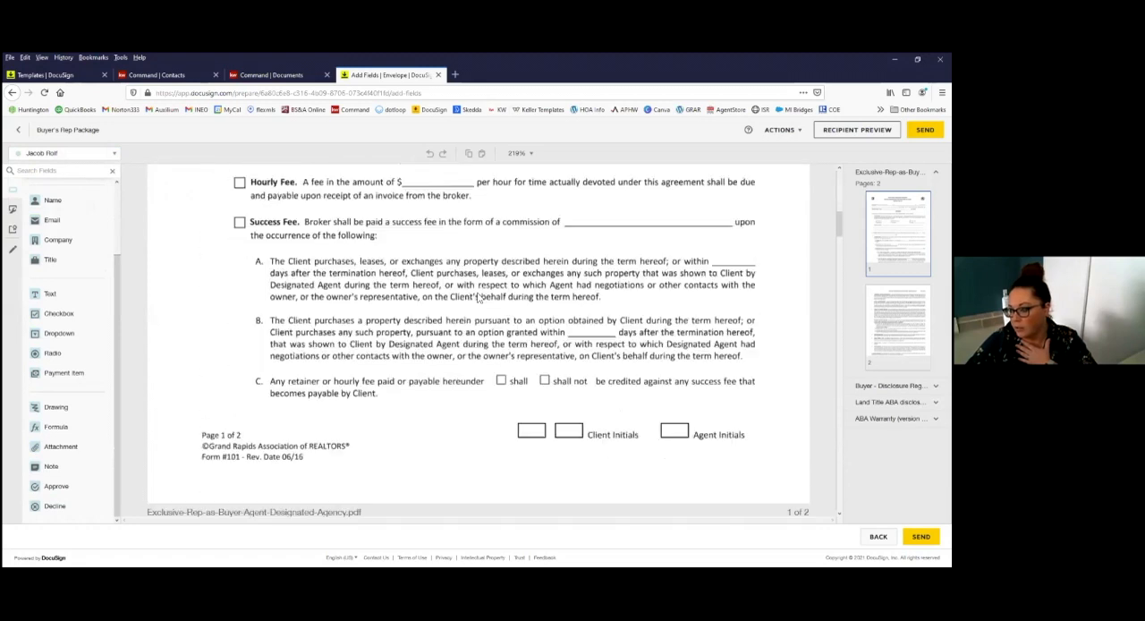
scroll(478, 298, down, 7)
scroll(477, 298, up, 9)
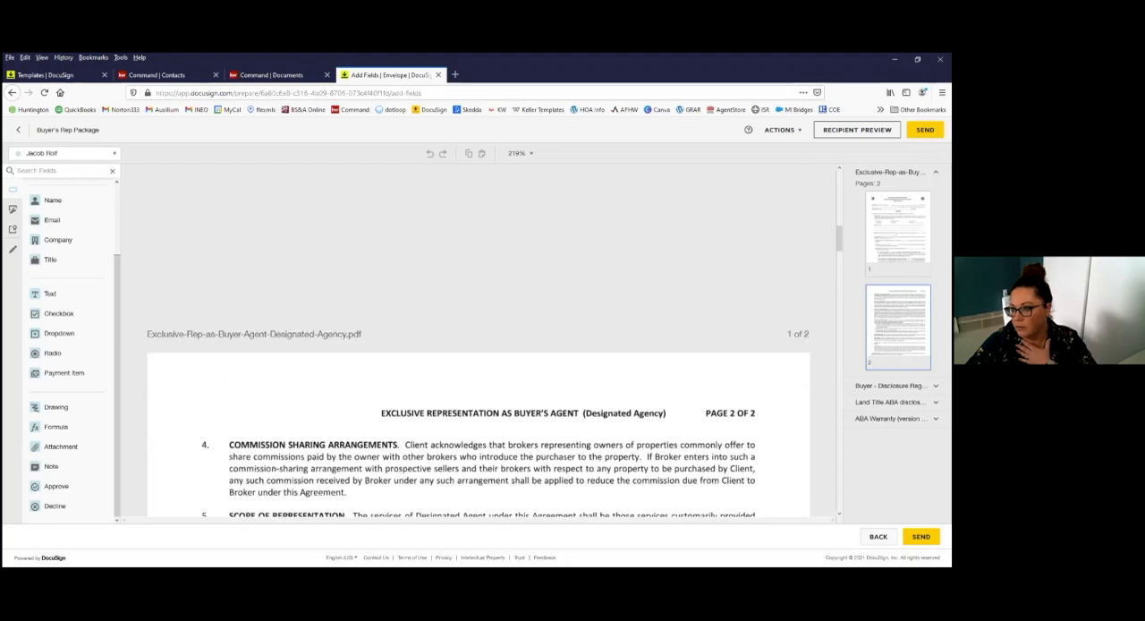
scroll(232, 326, up, 10)
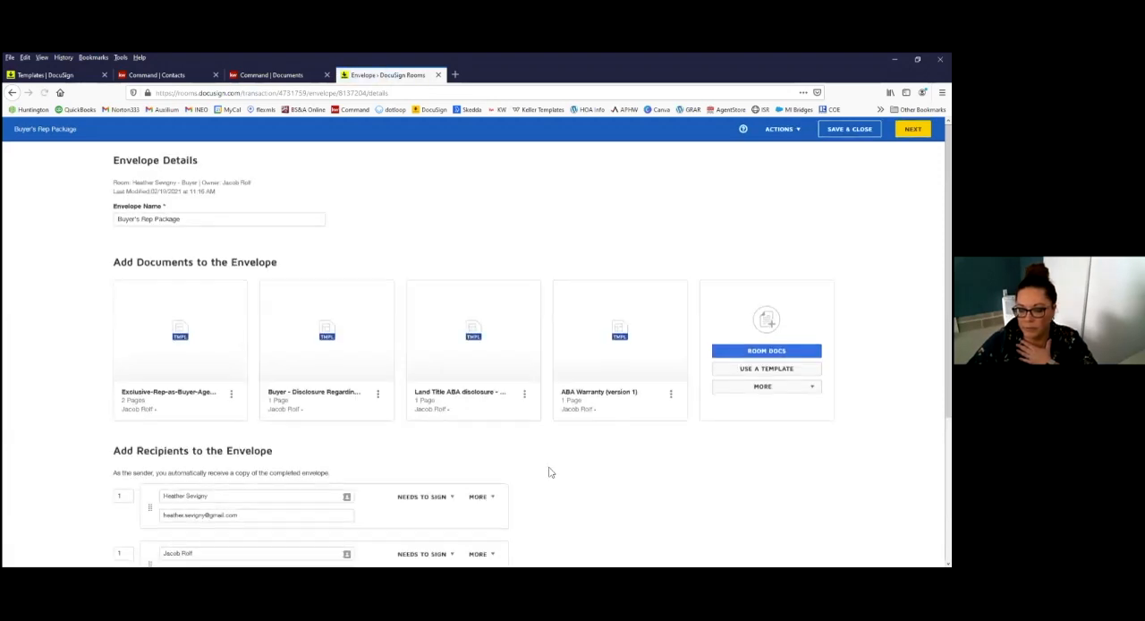
Step: Review the extra options of both envelope recipients and keep the agent's action at Needs to Sign
scroll(553, 475, down, 1)
scroll(558, 475, down, 2)
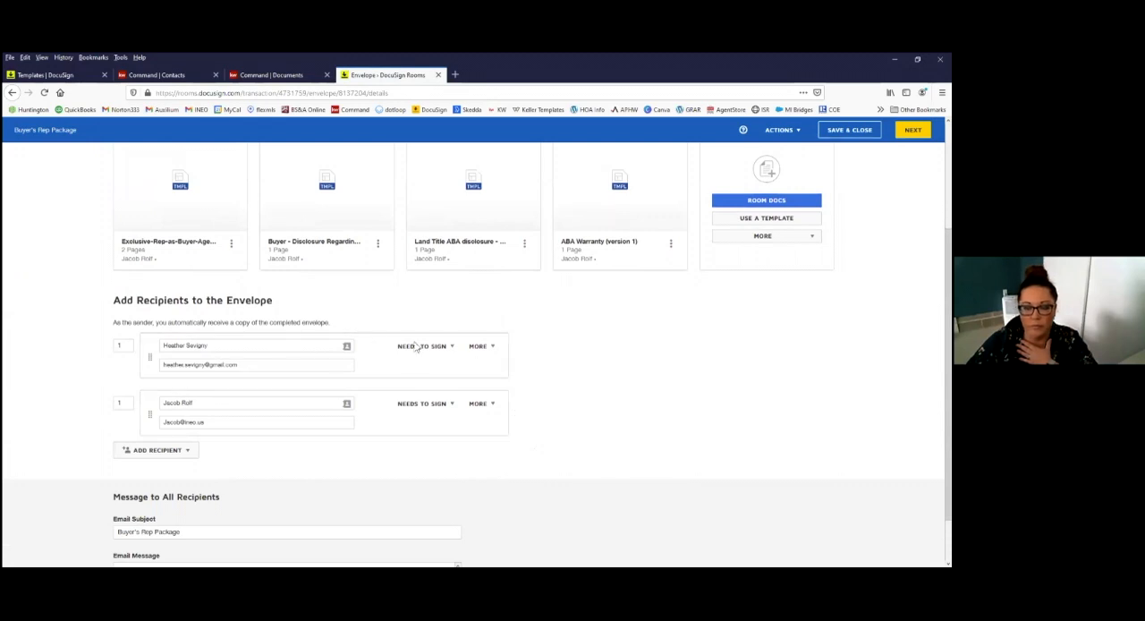
click(486, 349)
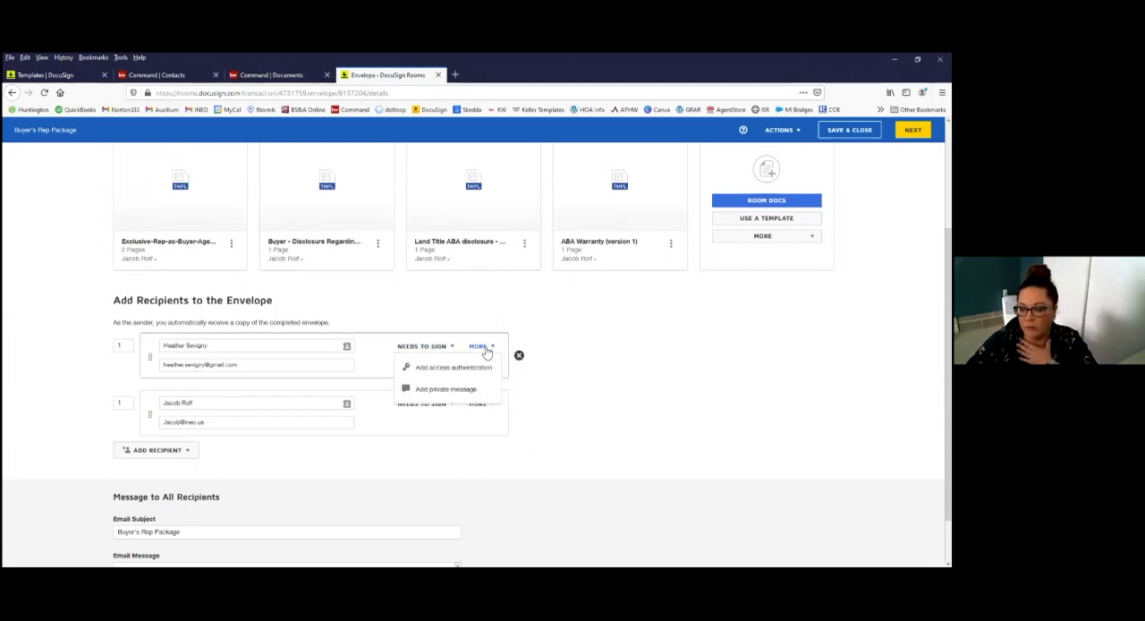
click(560, 417)
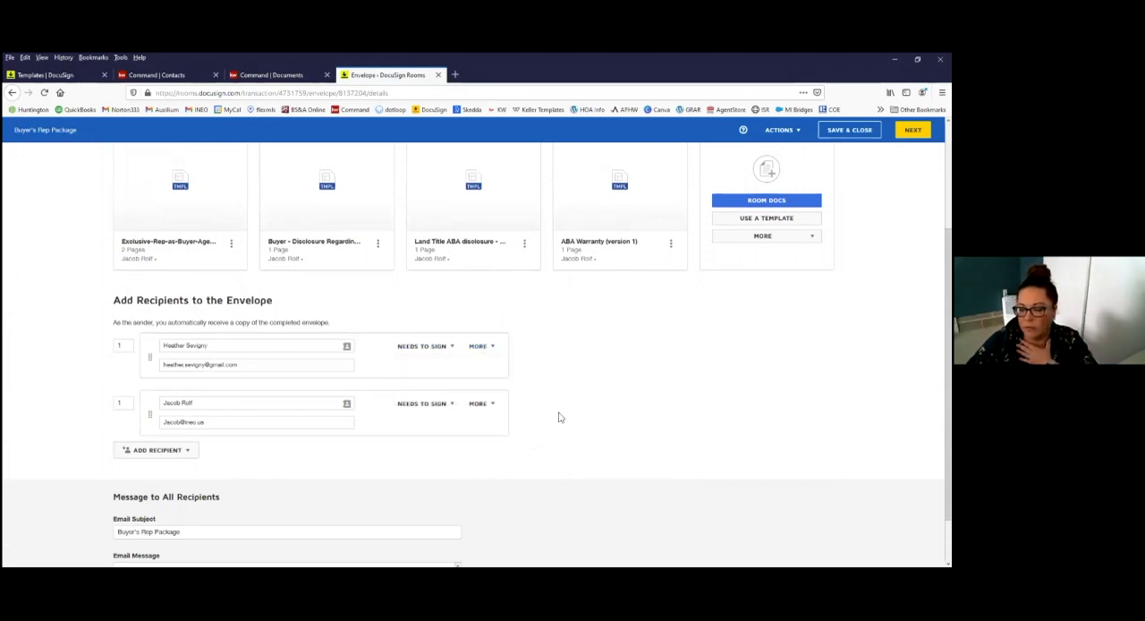
click(481, 406)
click(678, 409)
click(424, 406)
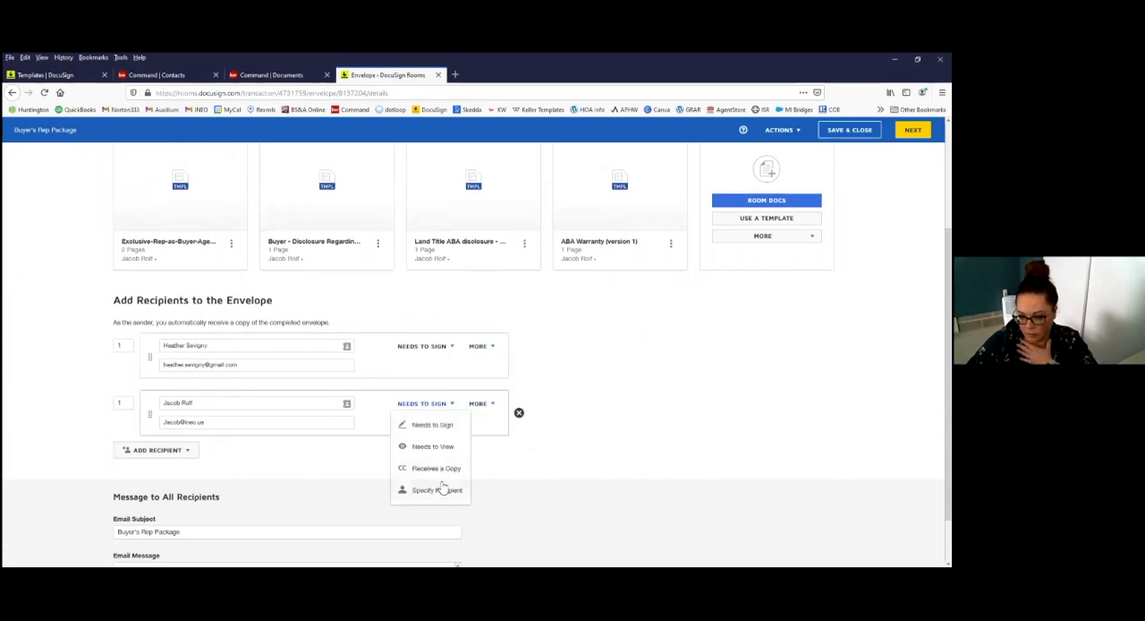
click(442, 423)
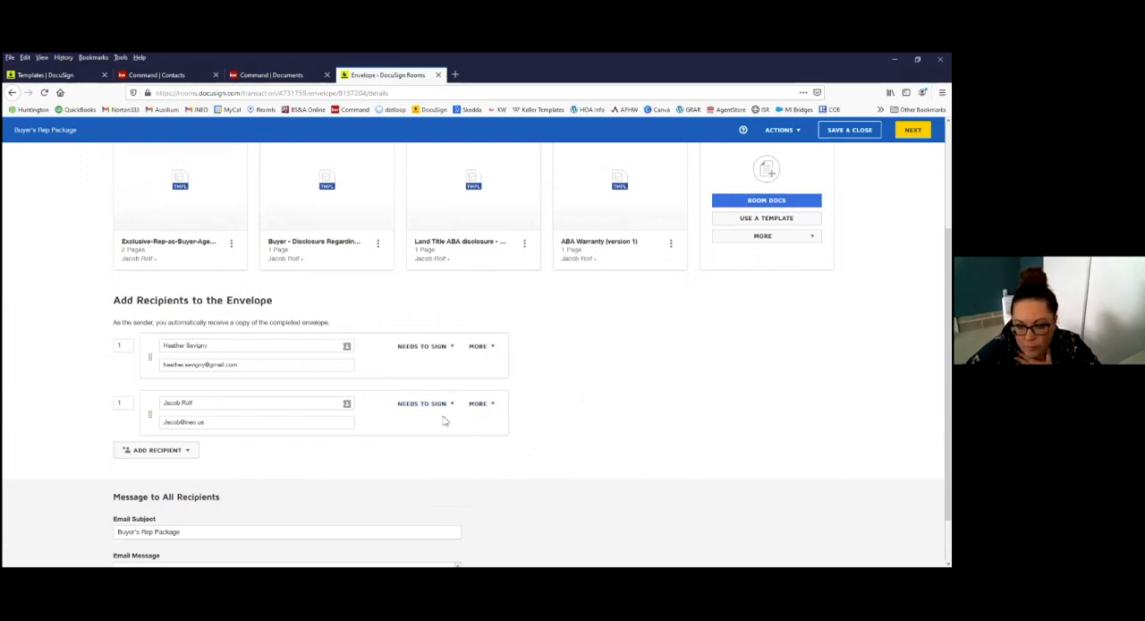
Step: Remove both the agent and the buyer from the envelope's recipients
click(158, 450)
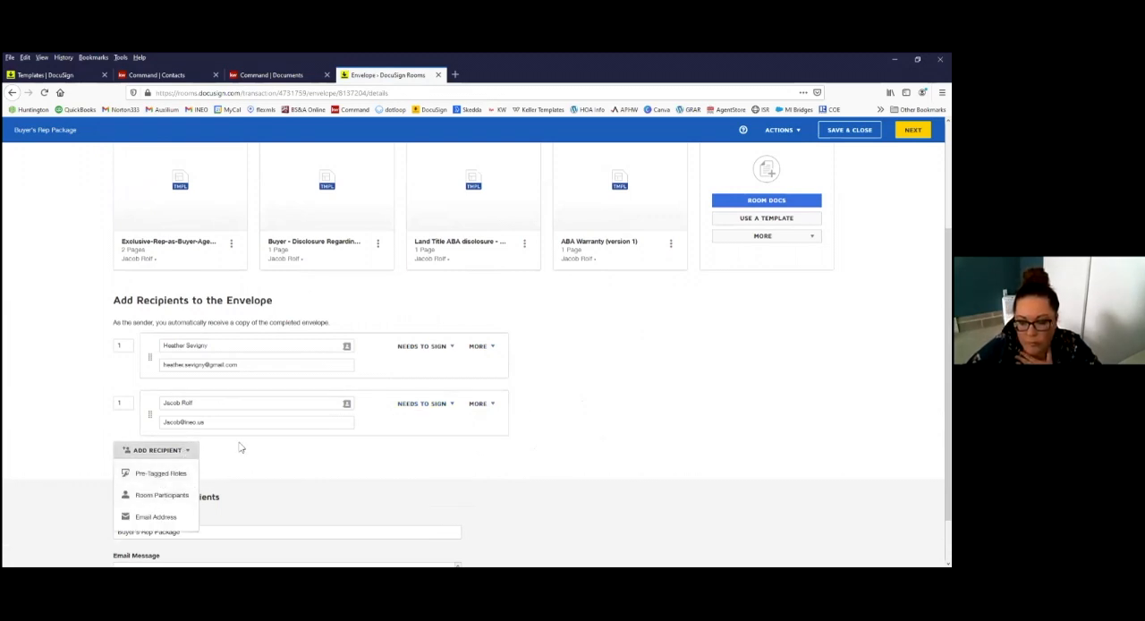
click(519, 412)
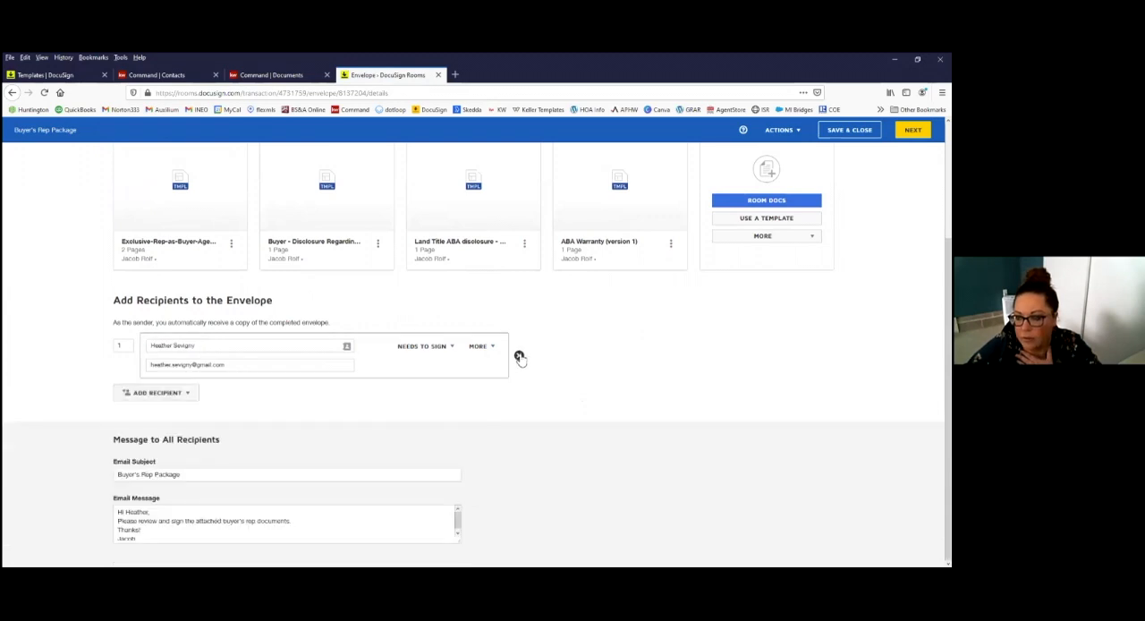
click(519, 356)
Step: Select the pre-tagged roles for the recipients, assigning Buyer Agent to the agent and Buyer One to the buyer
click(144, 395)
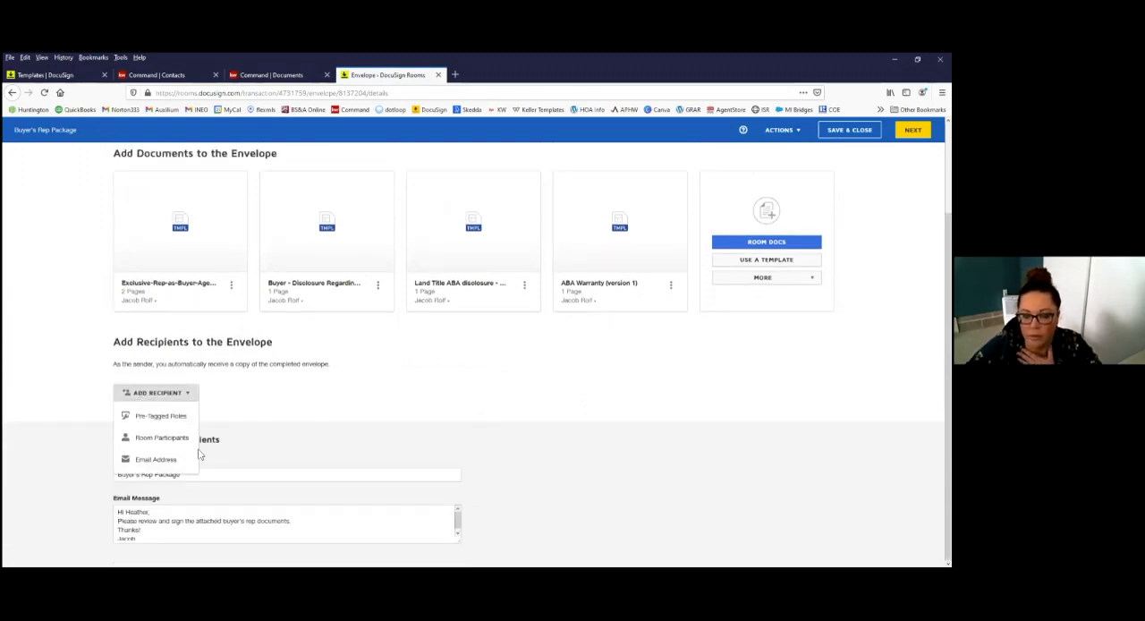
click(159, 417)
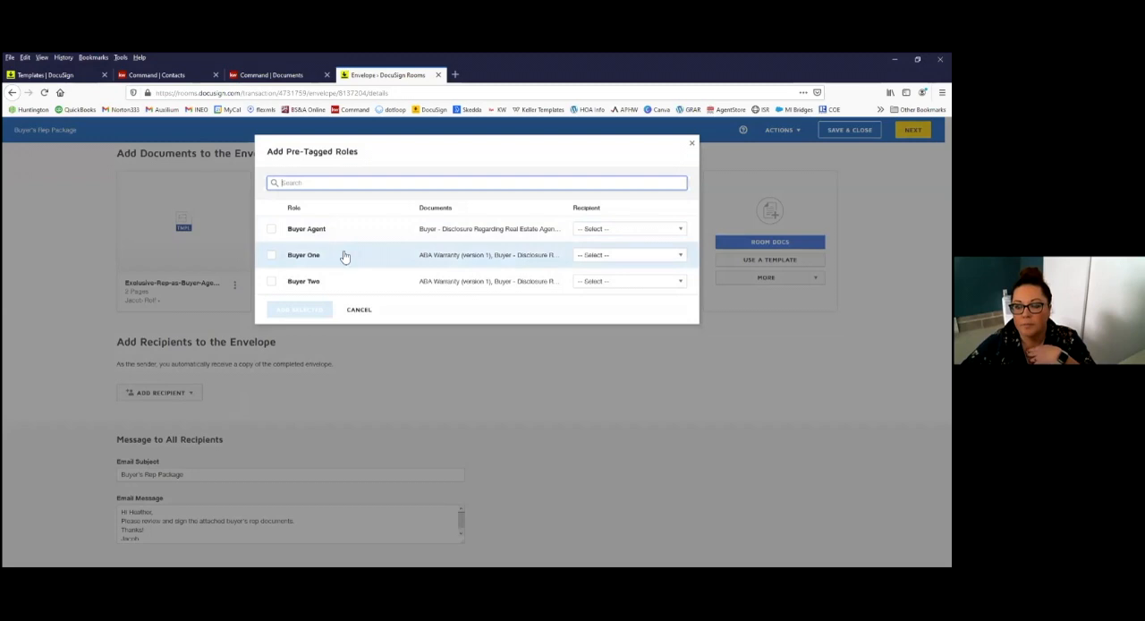
click(272, 230)
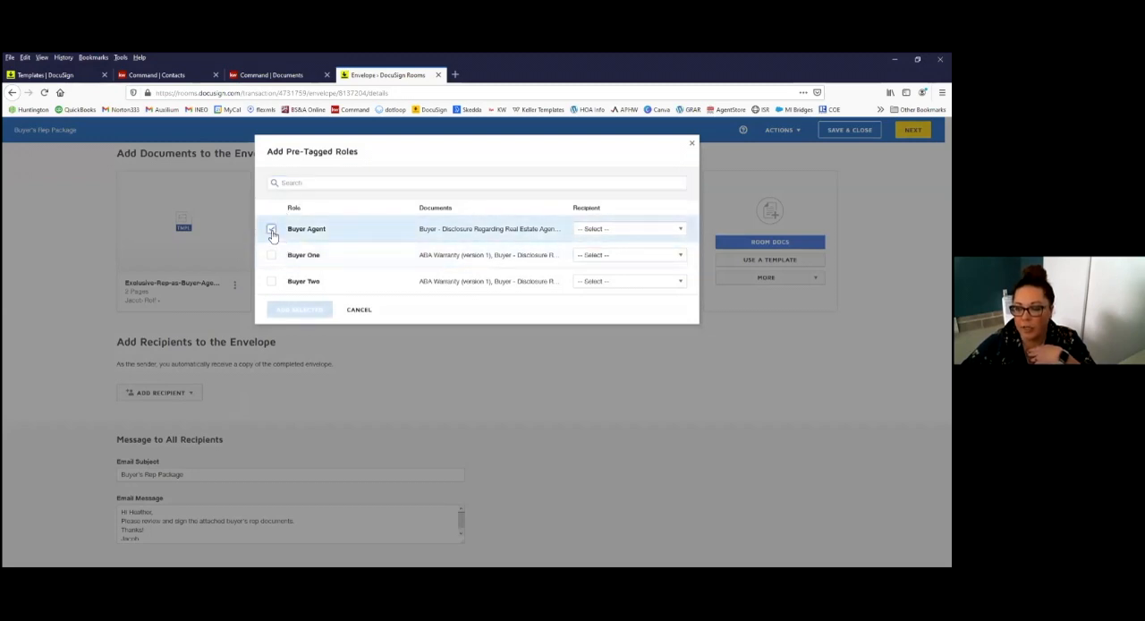
click(645, 230)
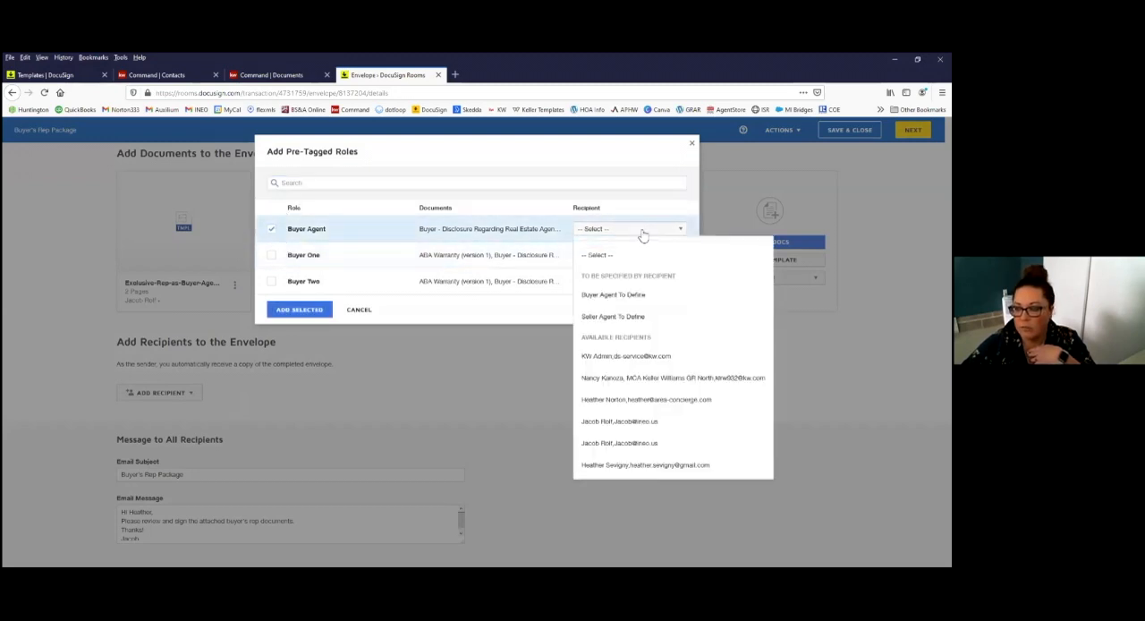
click(641, 424)
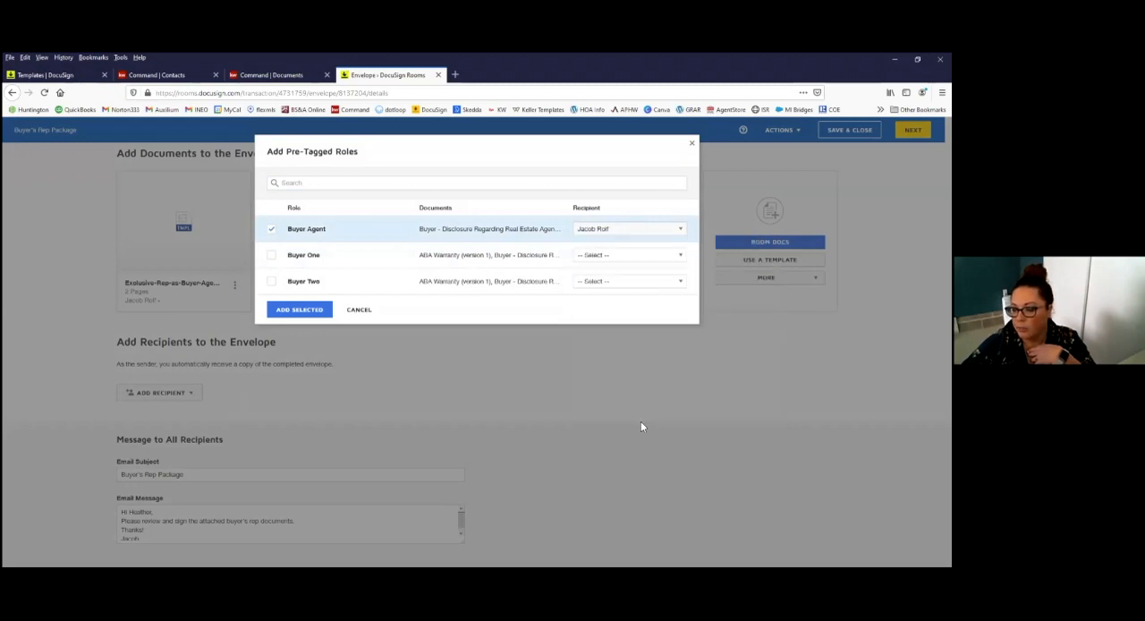
click(272, 257)
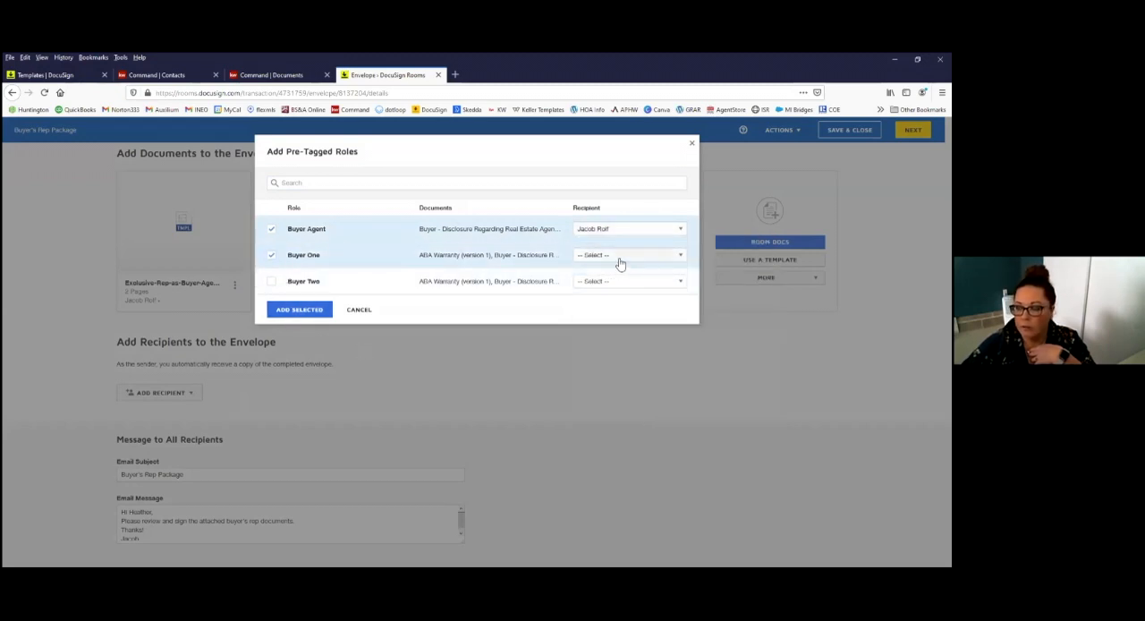
click(617, 257)
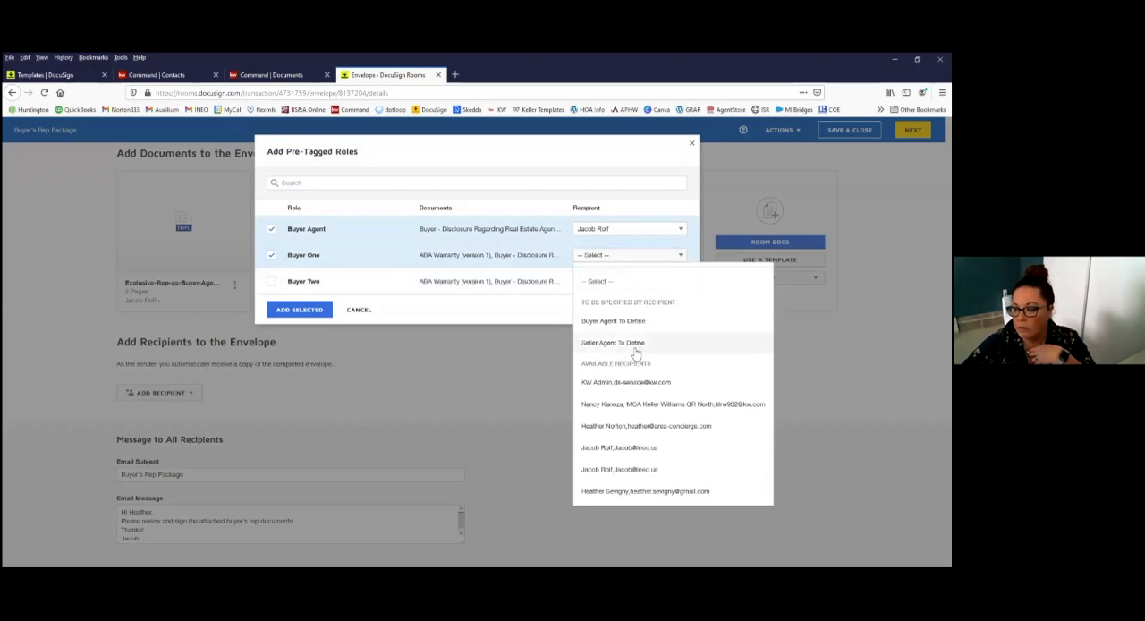
click(639, 491)
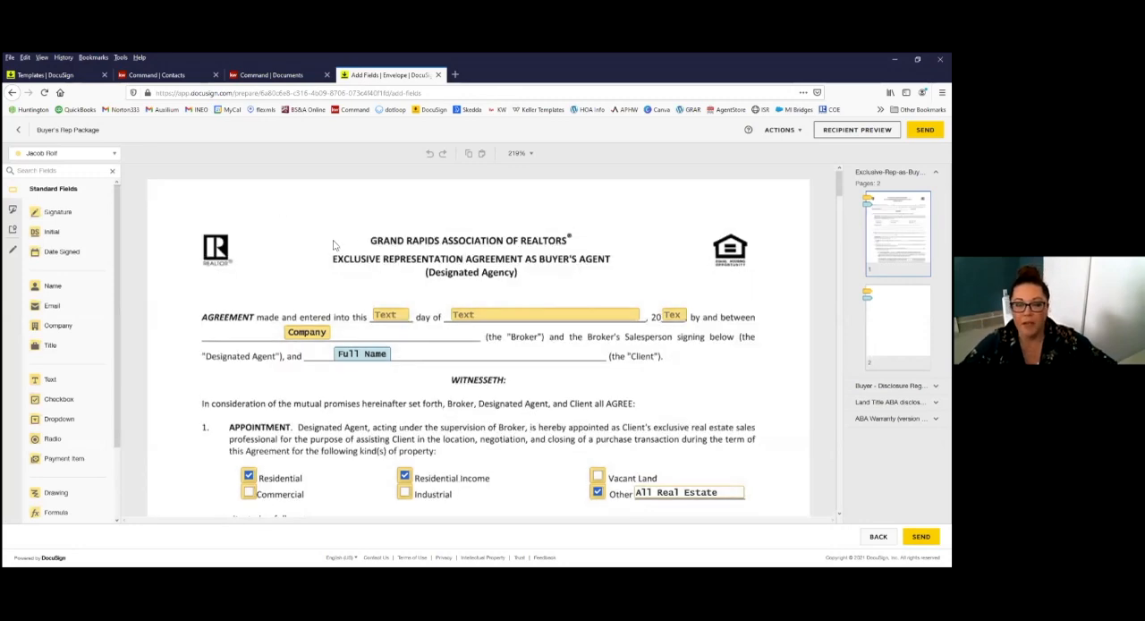
Step: Examine the template fields on the agreement's first page and the recipients available for field placement
scroll(363, 255, down, 1)
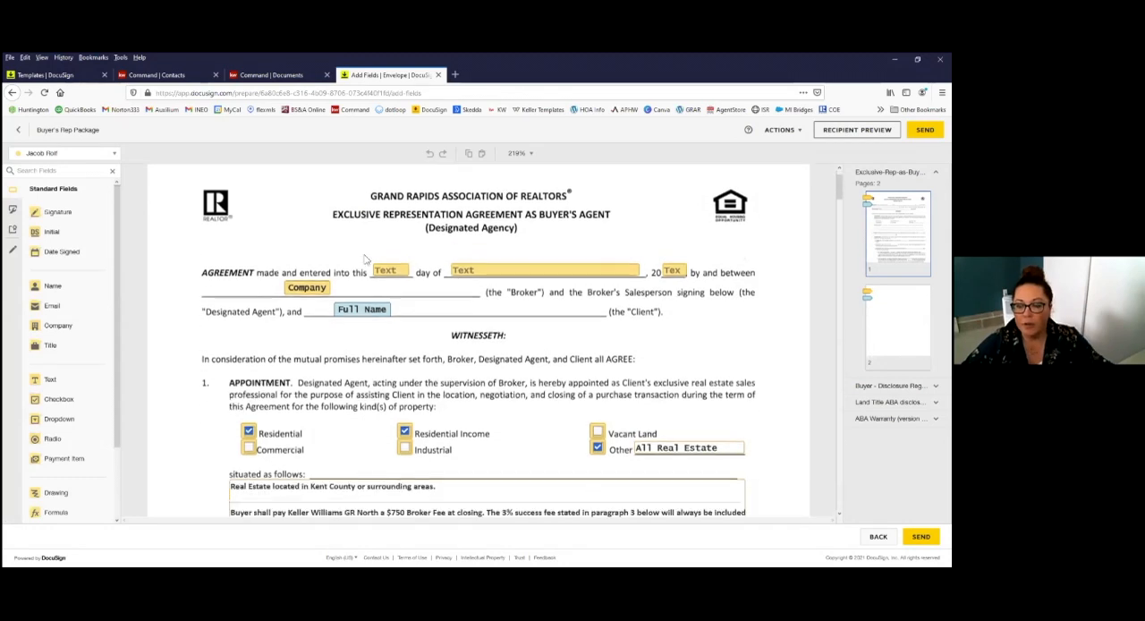
scroll(365, 260, up, 1)
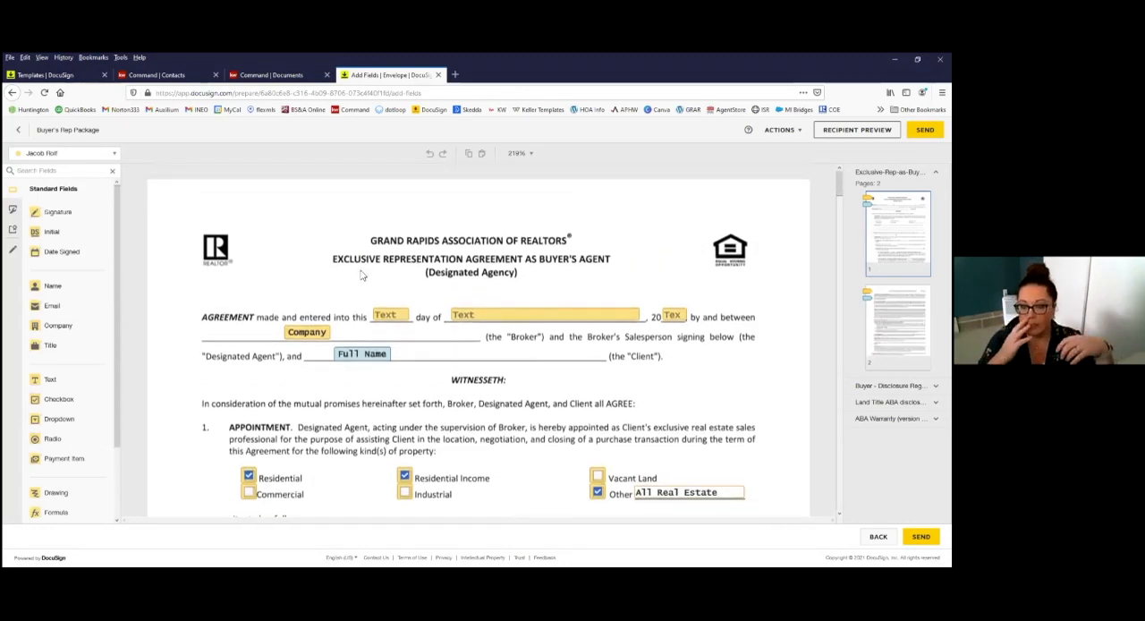
click(85, 154)
click(233, 169)
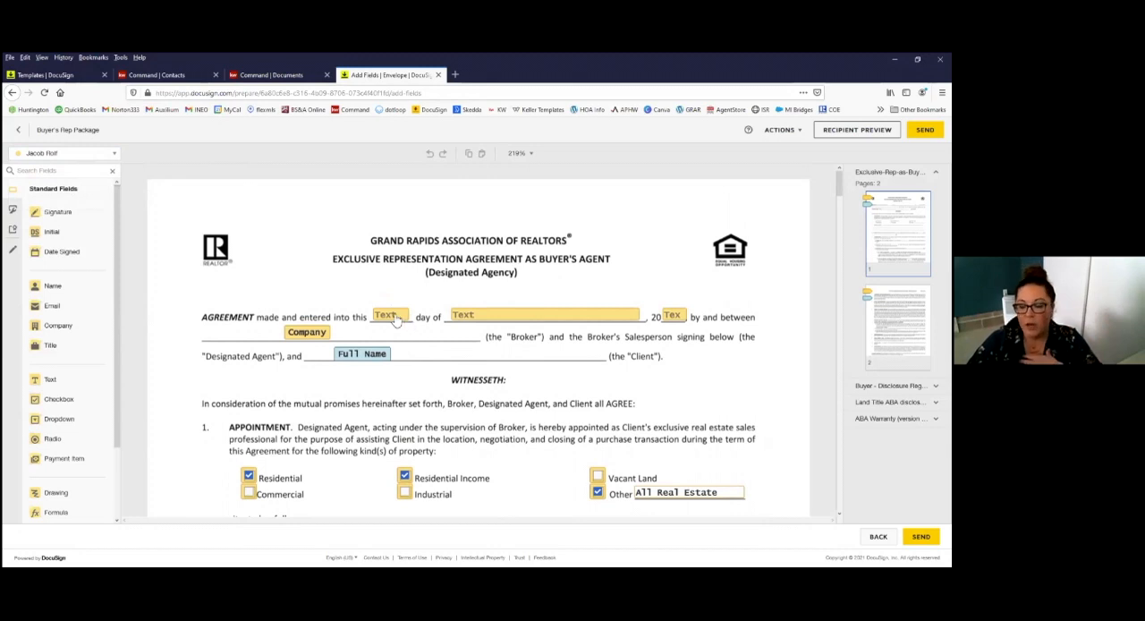
scroll(549, 332, down, 1)
scroll(549, 333, down, 5)
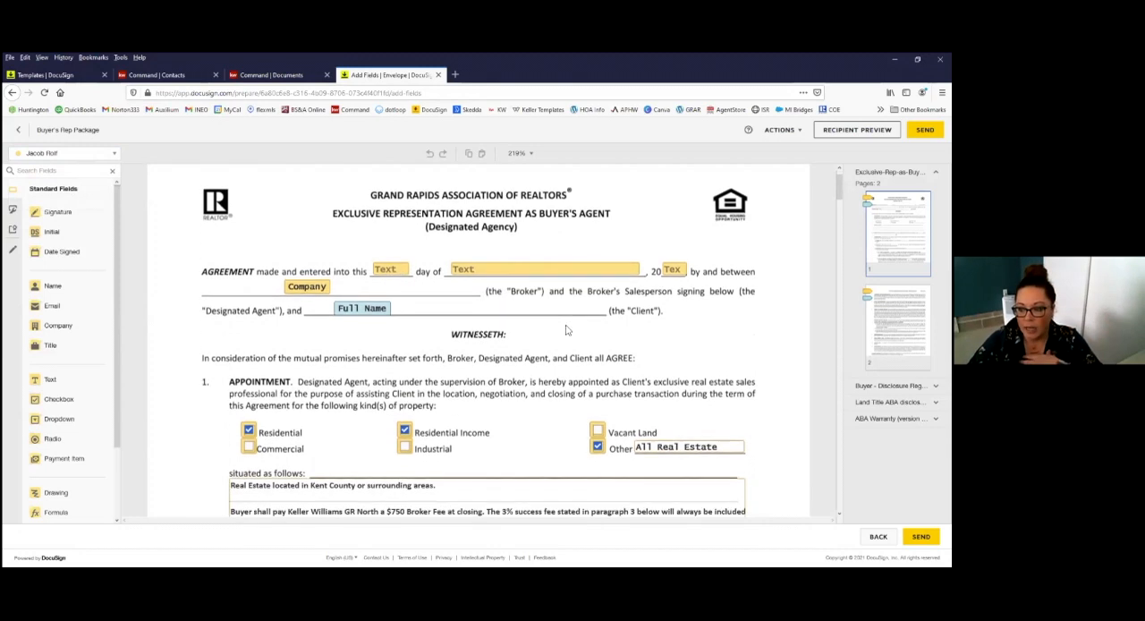
scroll(501, 305, up, 4)
scroll(402, 280, up, 1)
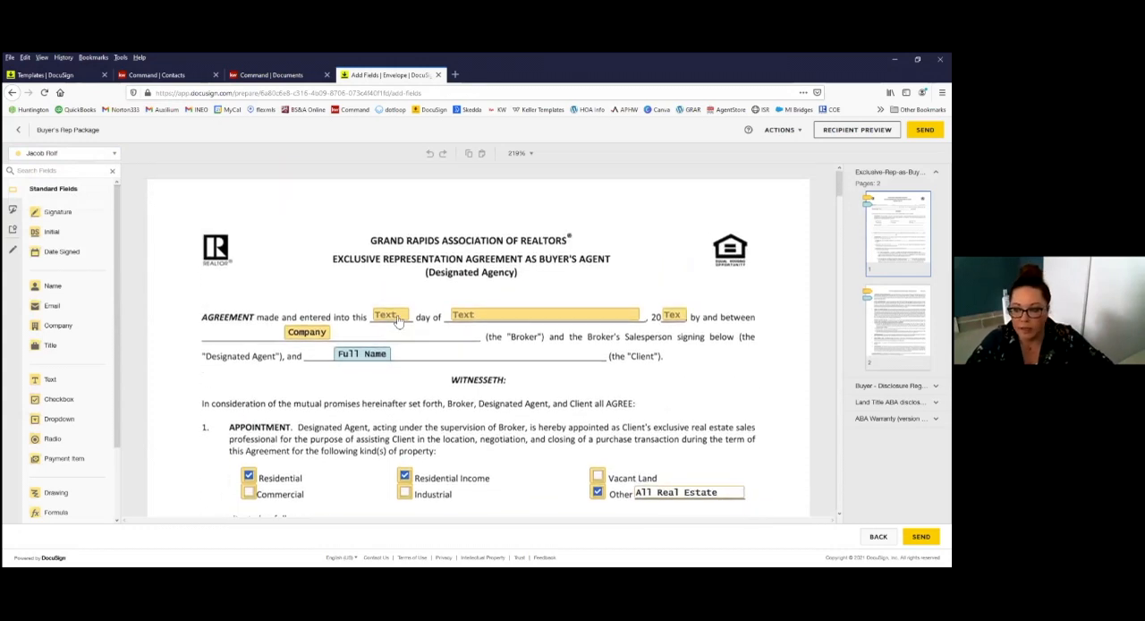
Step: Fill in the agreement date fields with day 19th, month February and year 21
click(394, 317)
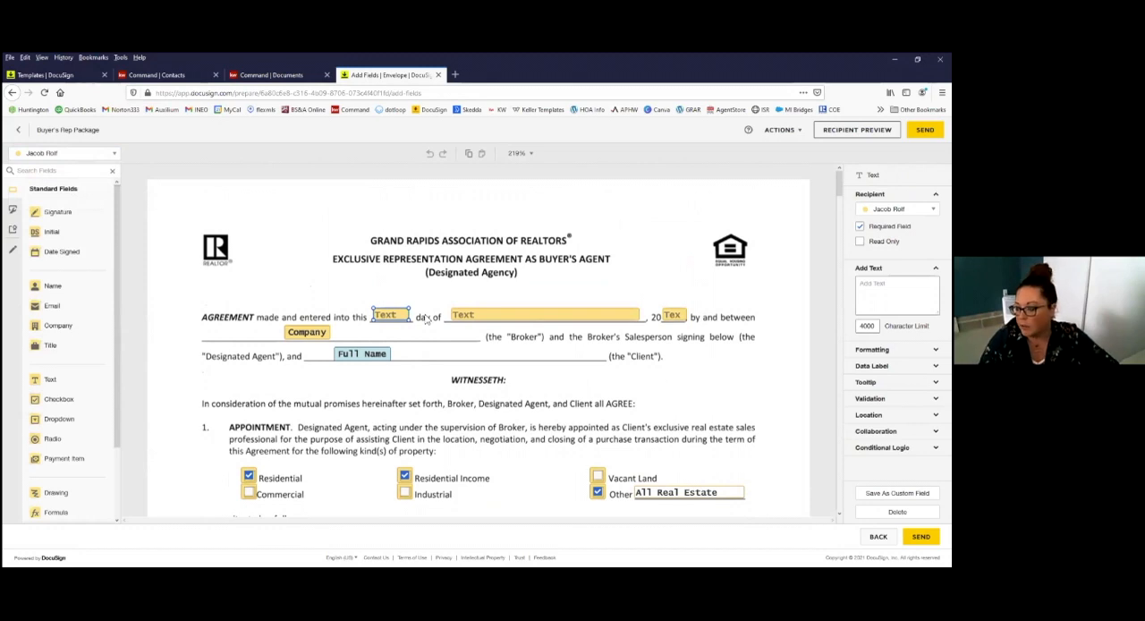
text(19th)
click(544, 319)
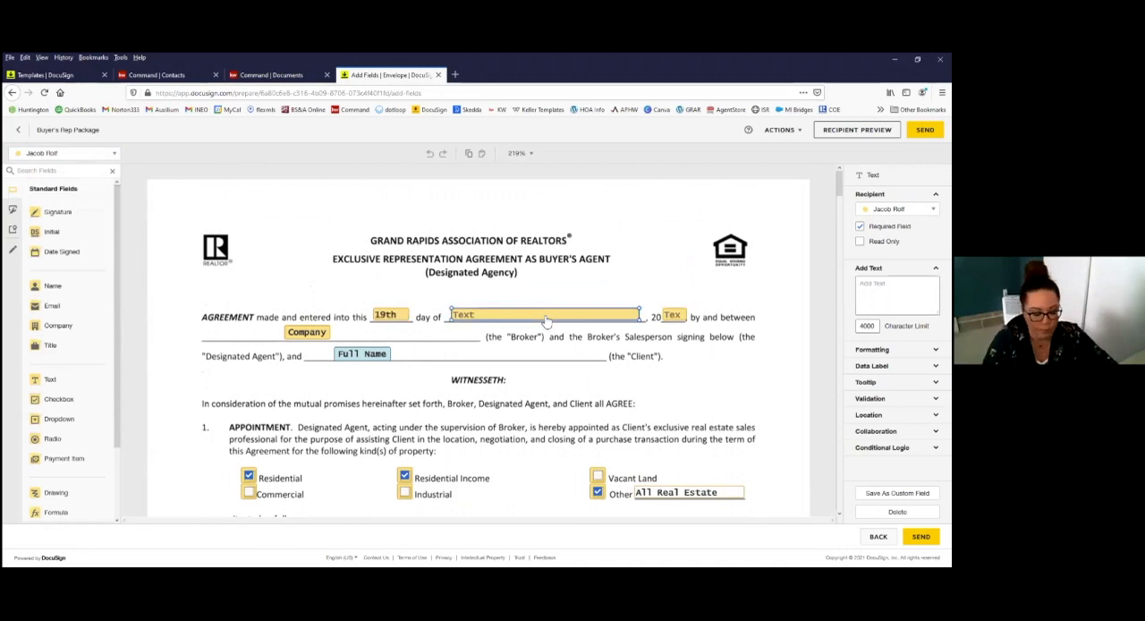
text(February)
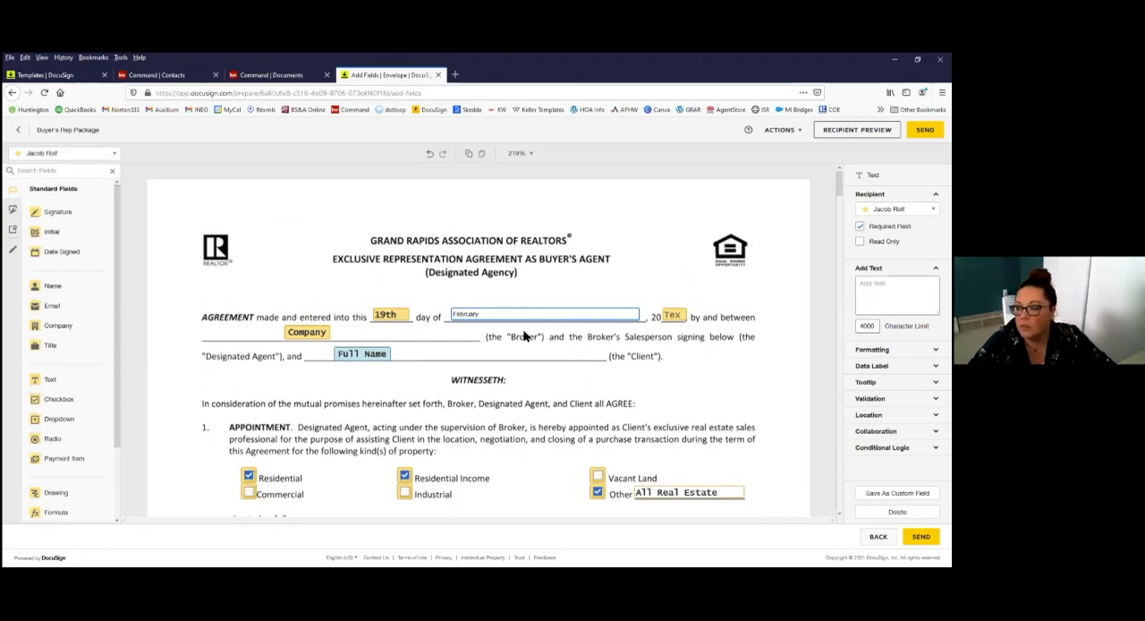
click(526, 336)
click(529, 319)
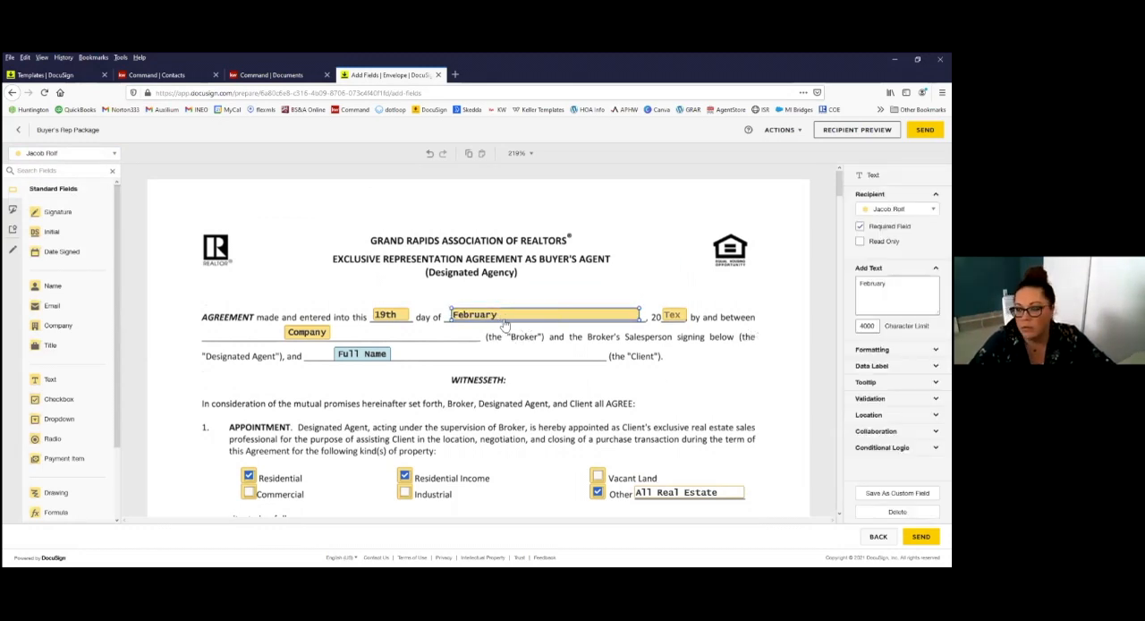
click(676, 316)
text(21)
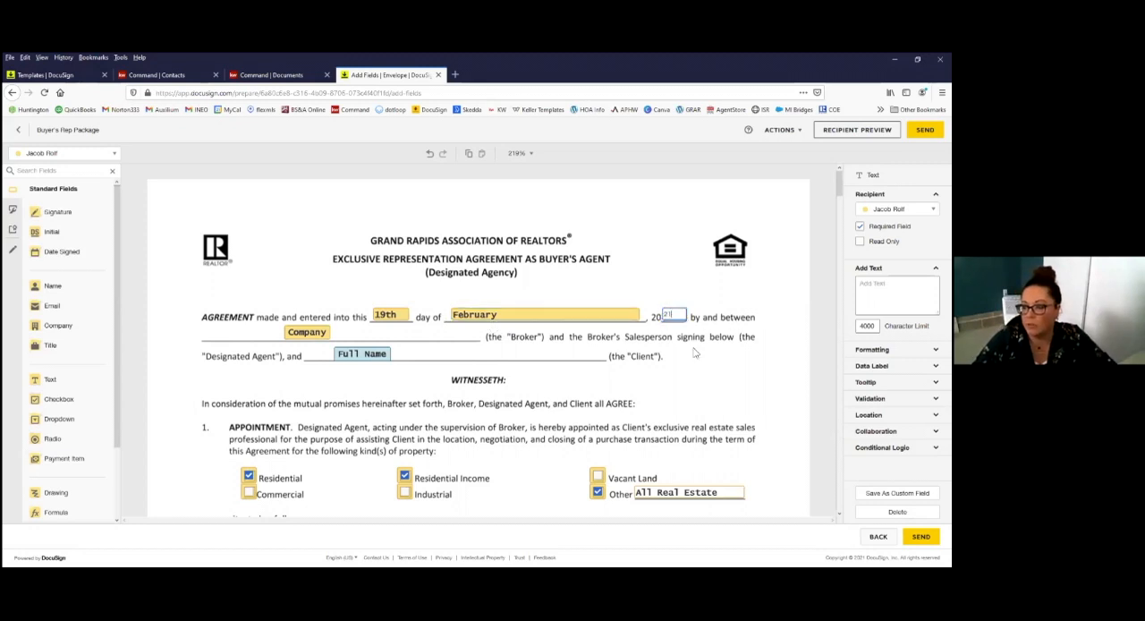
Step: Inspect the properties of the broker's Company field and the client's Full Name field in the agreement's opening paragraph
click(319, 336)
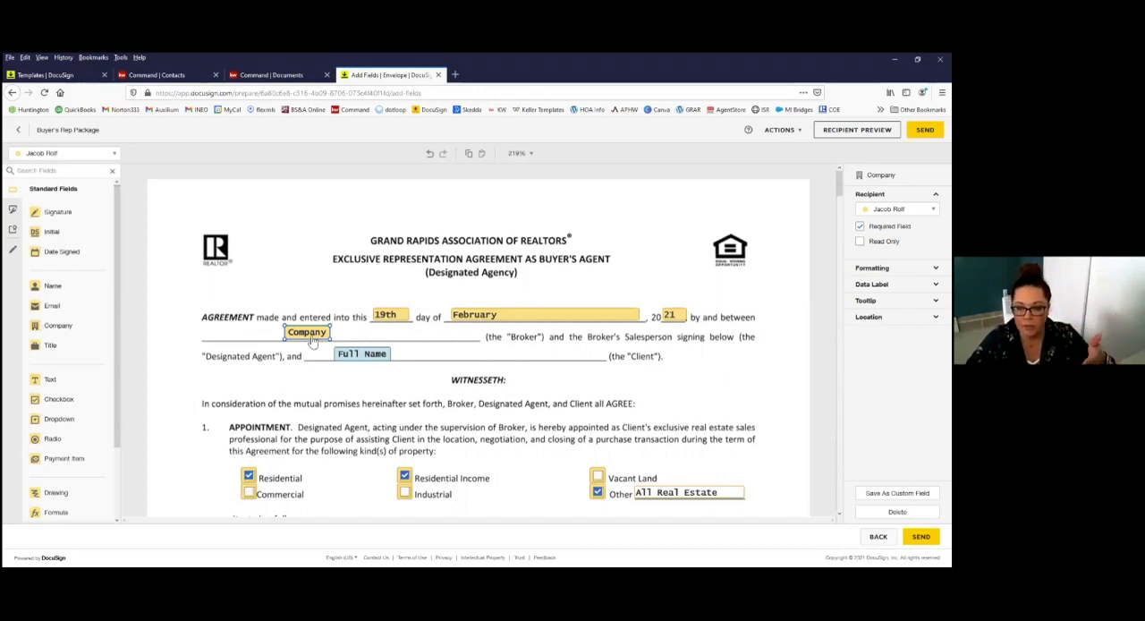
click(356, 359)
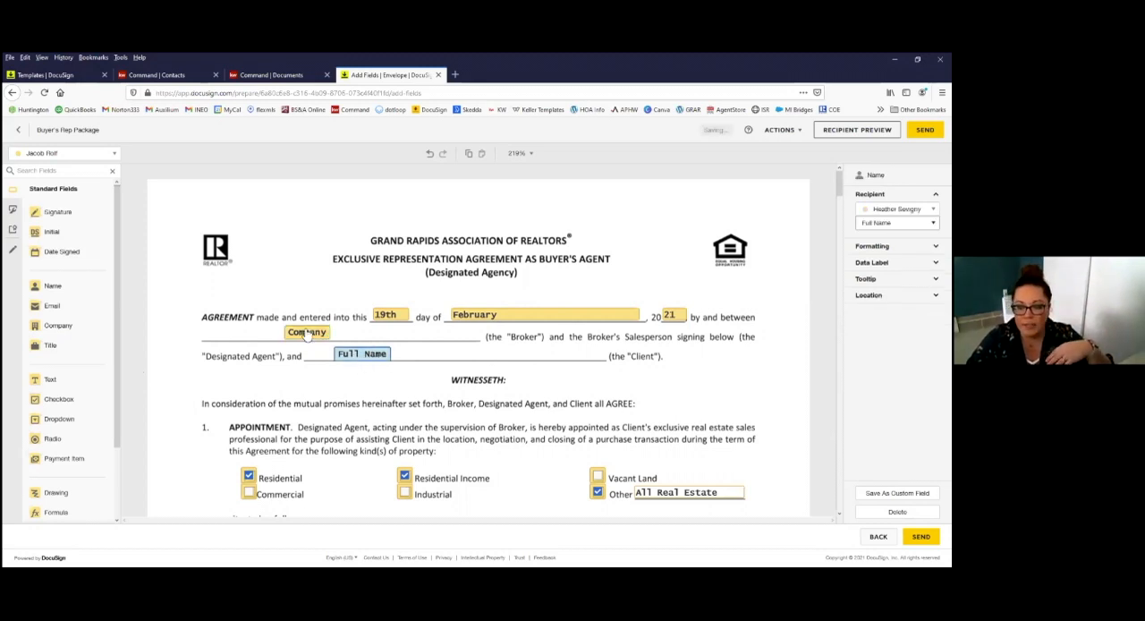
click(307, 334)
click(356, 358)
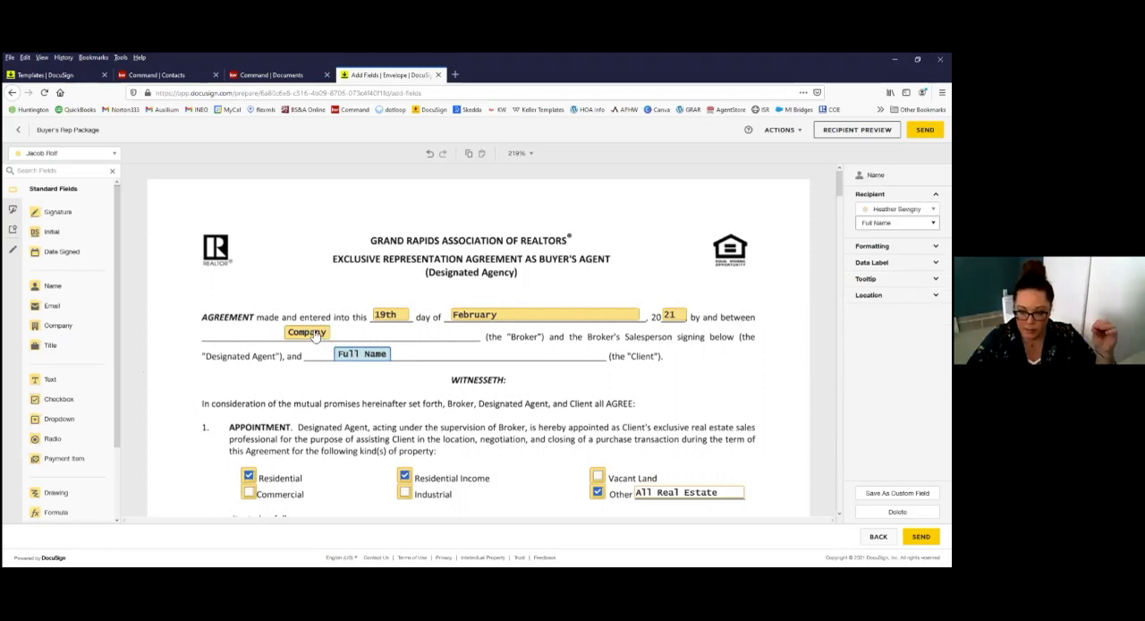
click(314, 337)
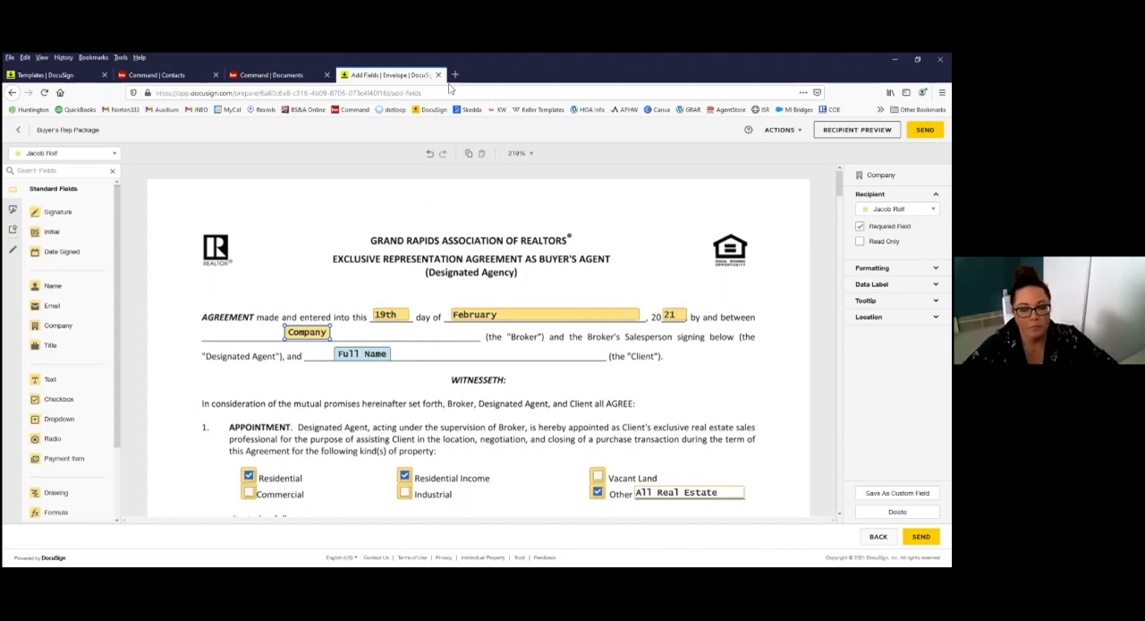
scroll(456, 387, down, 1)
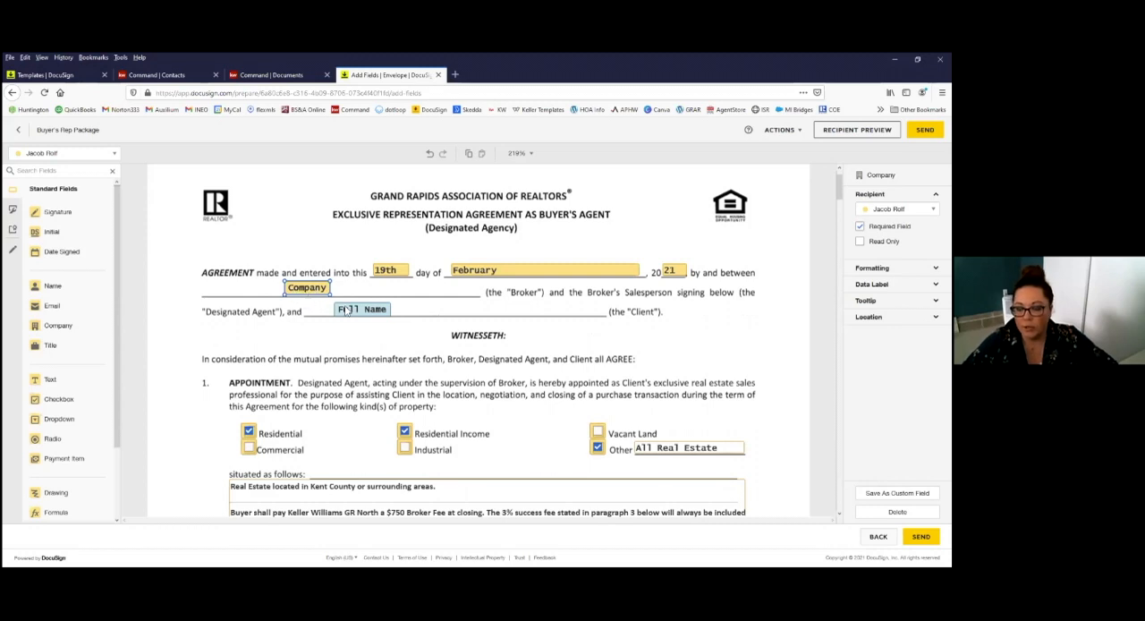
Step: Enter 19th as the termination day in the agreement's Term paragraph
scroll(346, 278, down, 1)
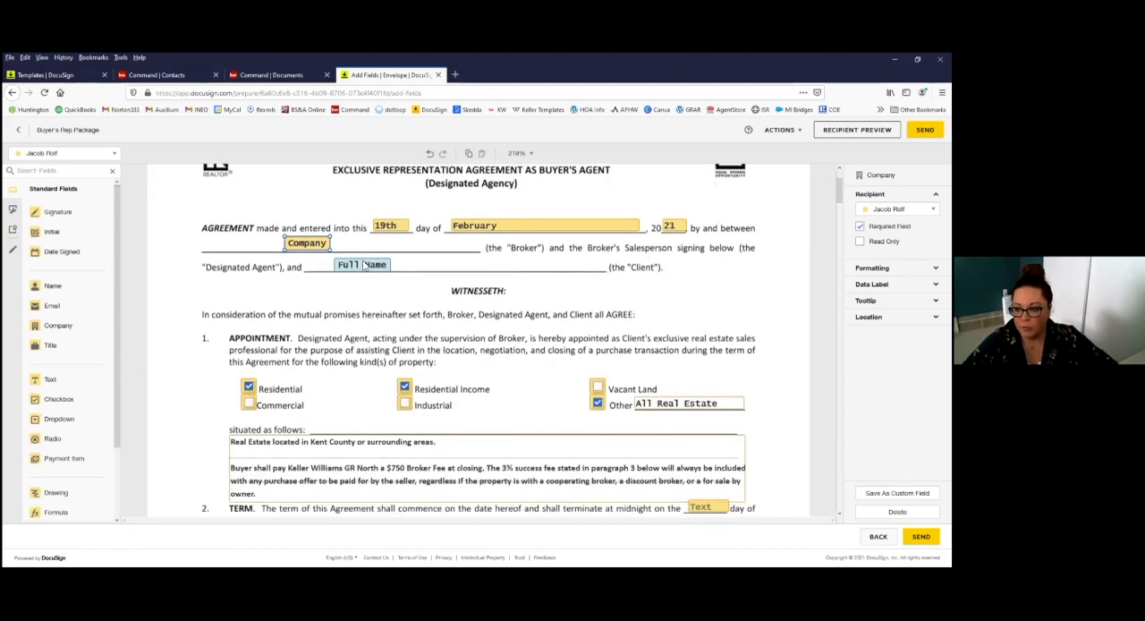
scroll(537, 351, down, 2)
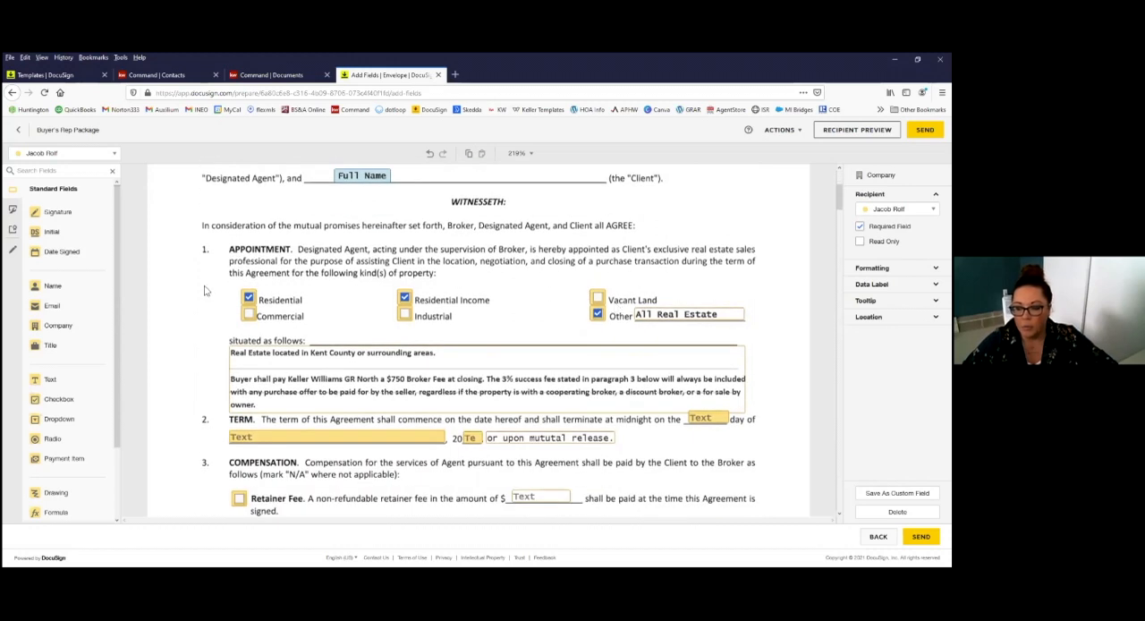
scroll(495, 359, down, 1)
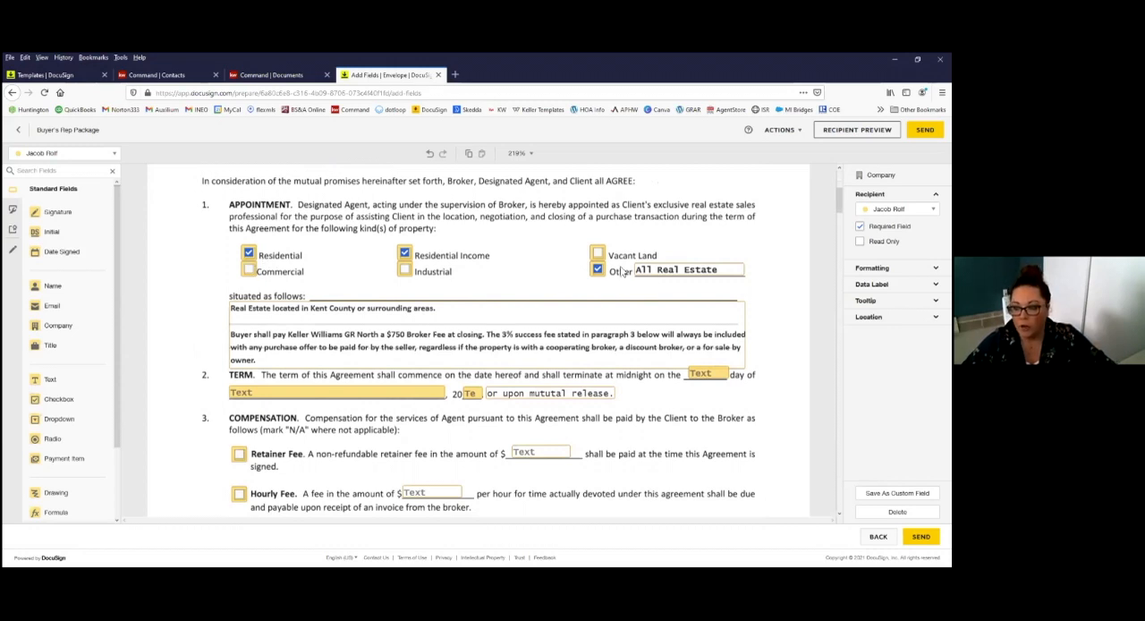
scroll(367, 296, down, 1)
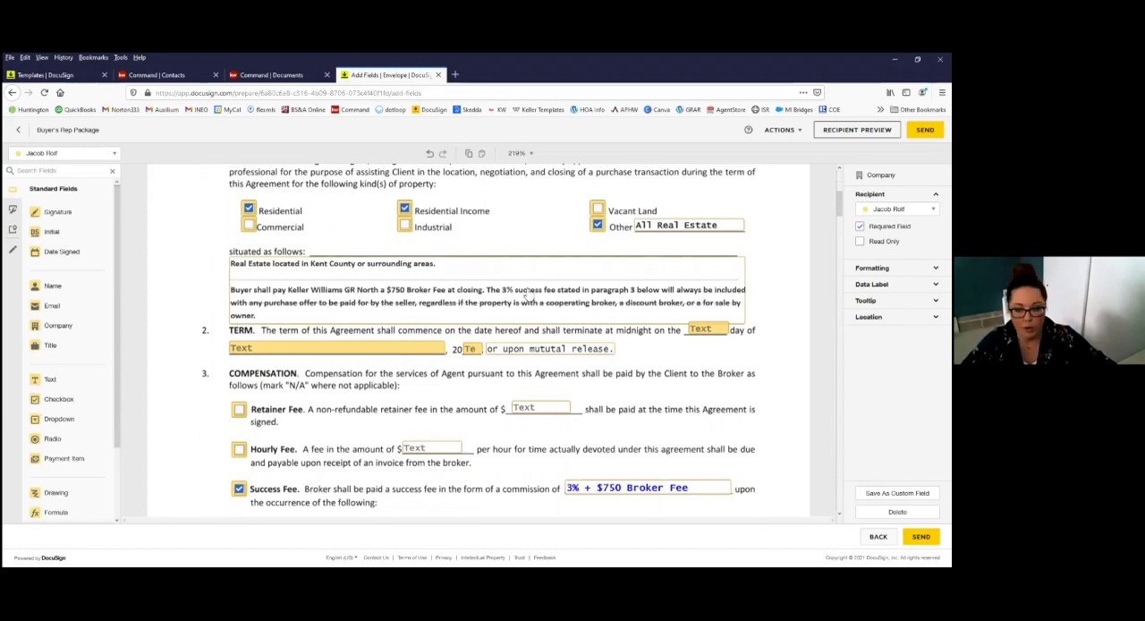
click(708, 331)
double_click(716, 330)
text(19th)
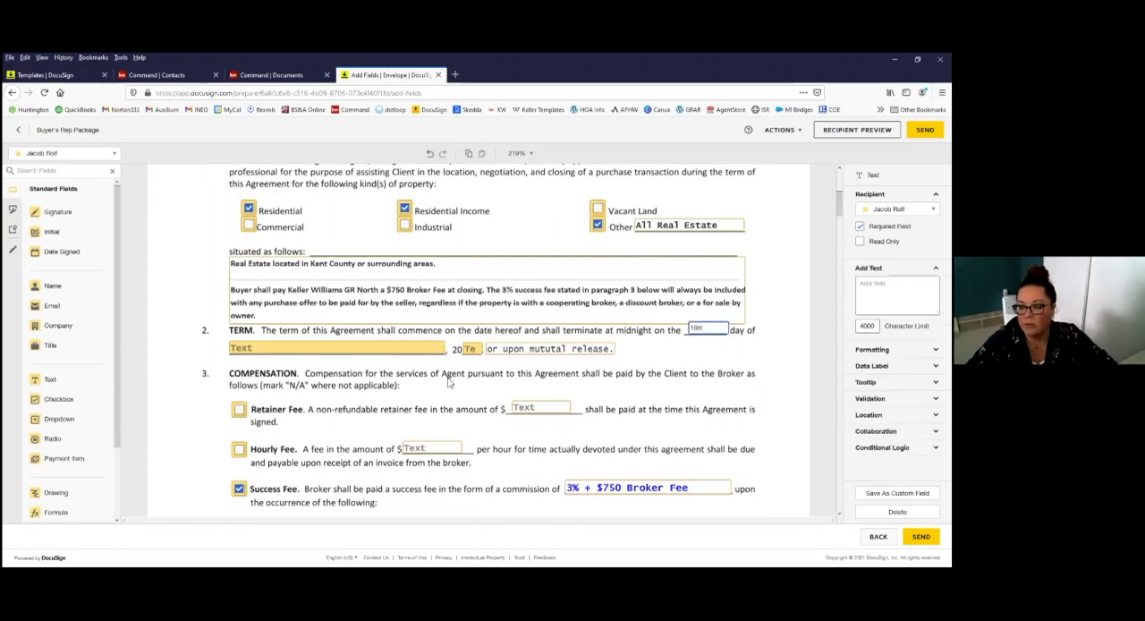
click(398, 351)
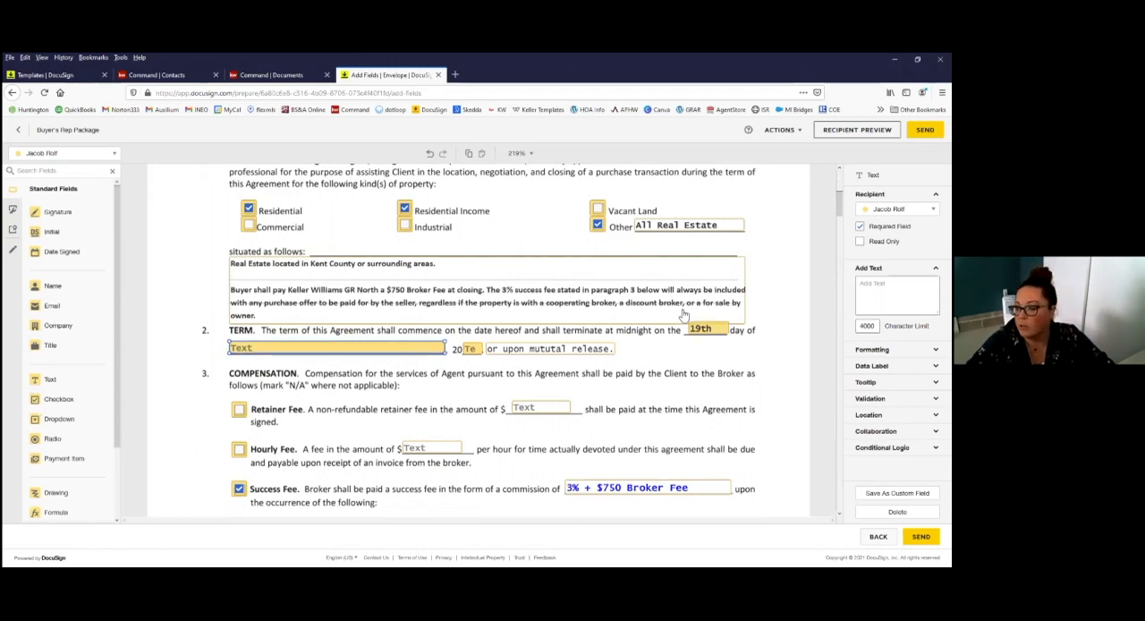
Step: Set the termination date in the Term paragraph to day 31st, month December and year 21
click(703, 332)
text(321)
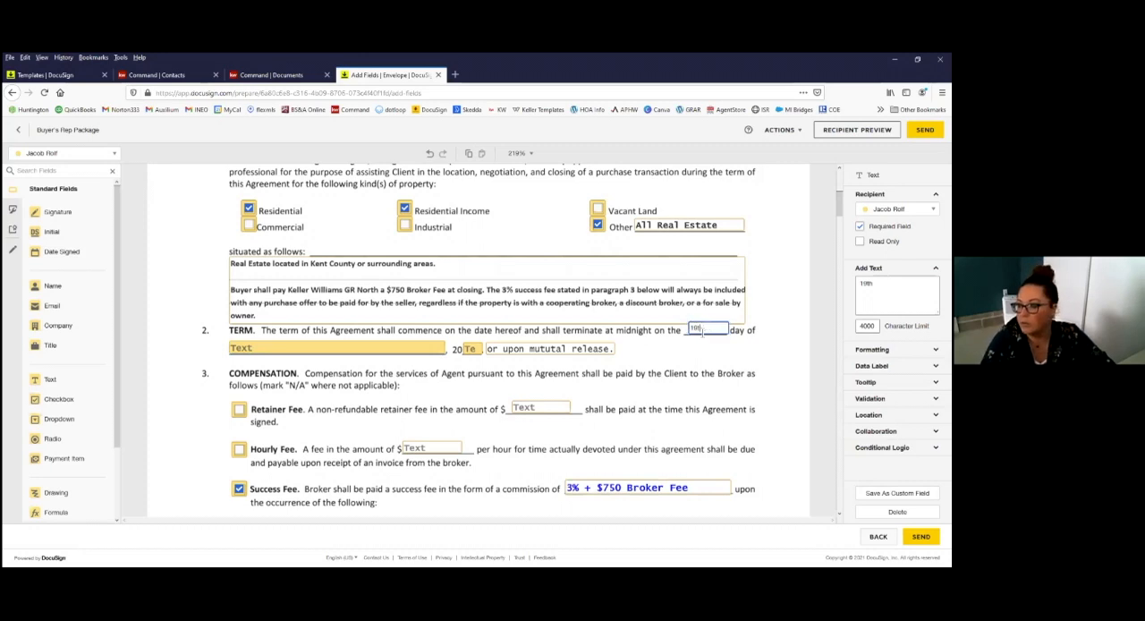
text(1s)
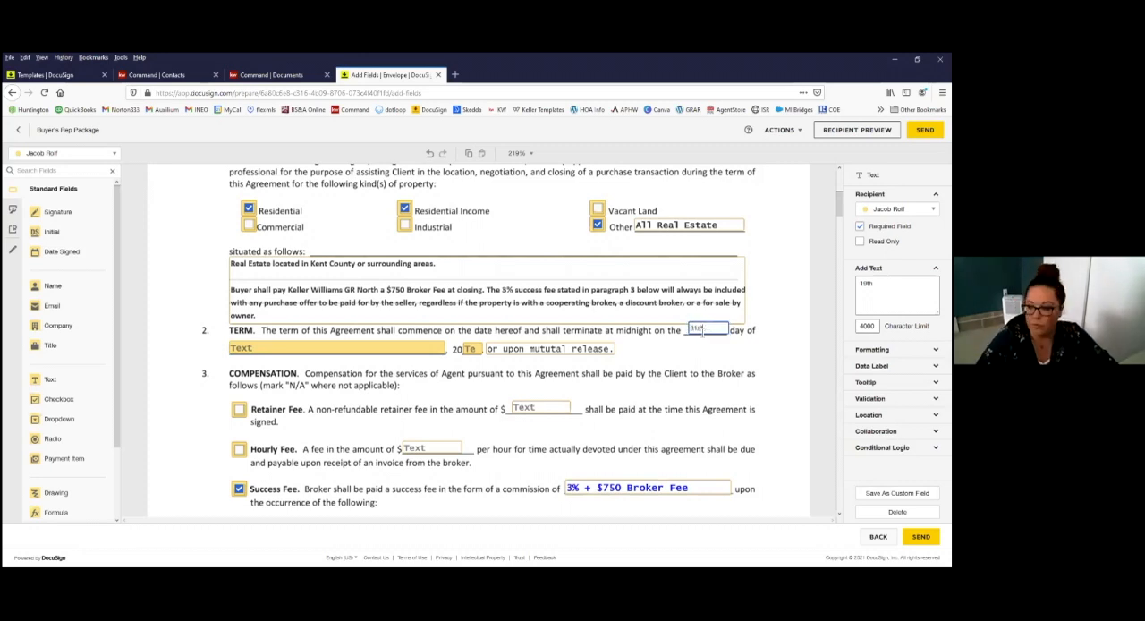
click(316, 346)
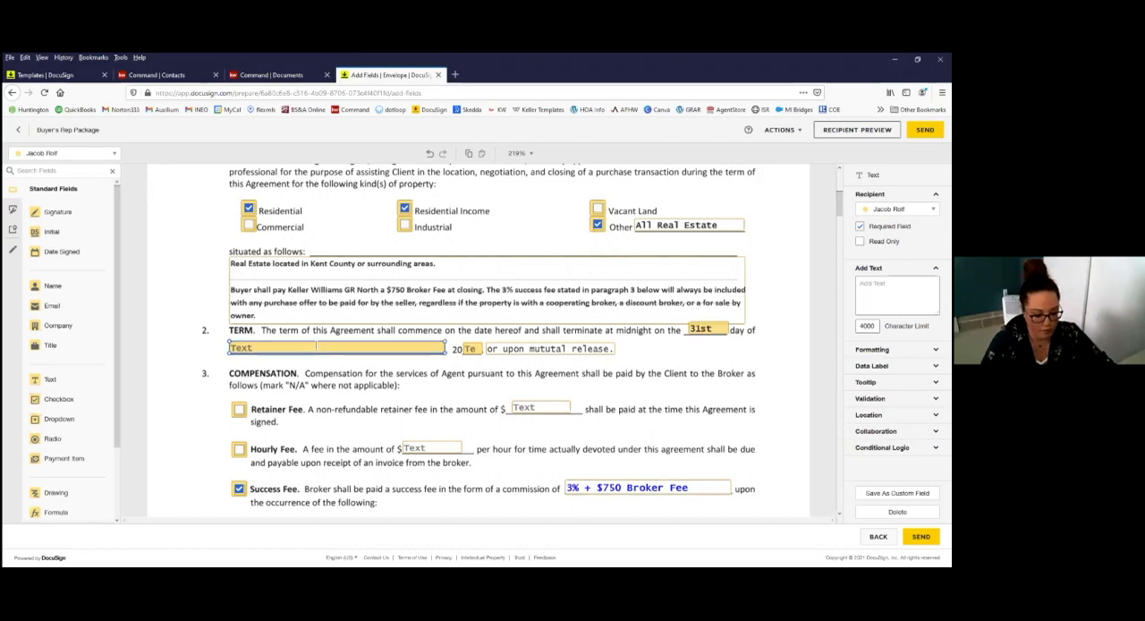
text(December)
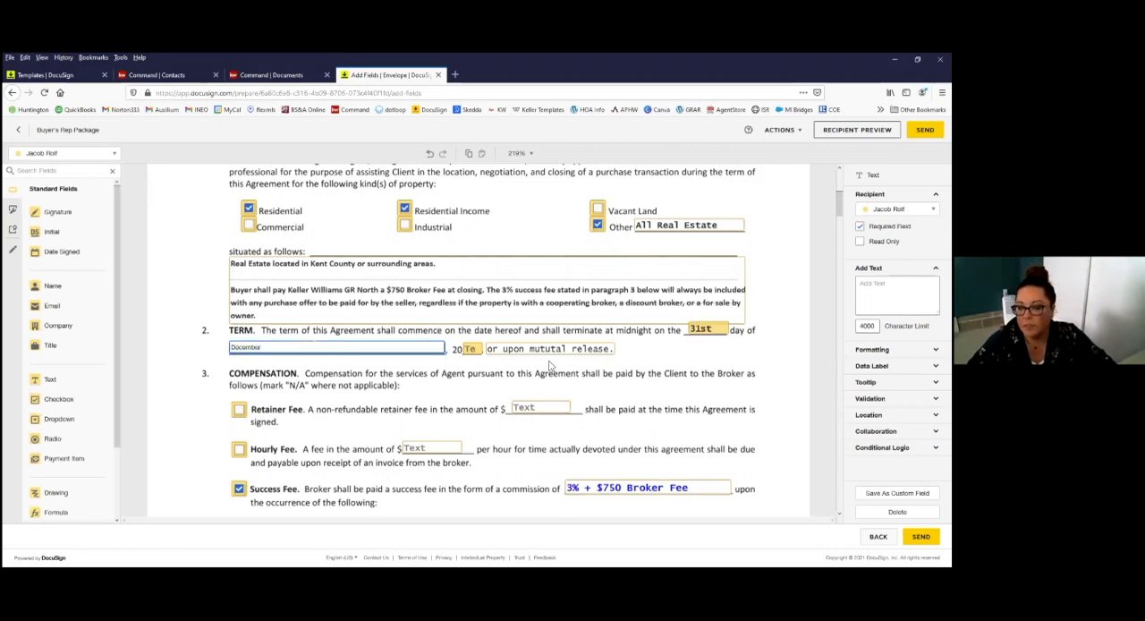
key(Tab)
text(21)
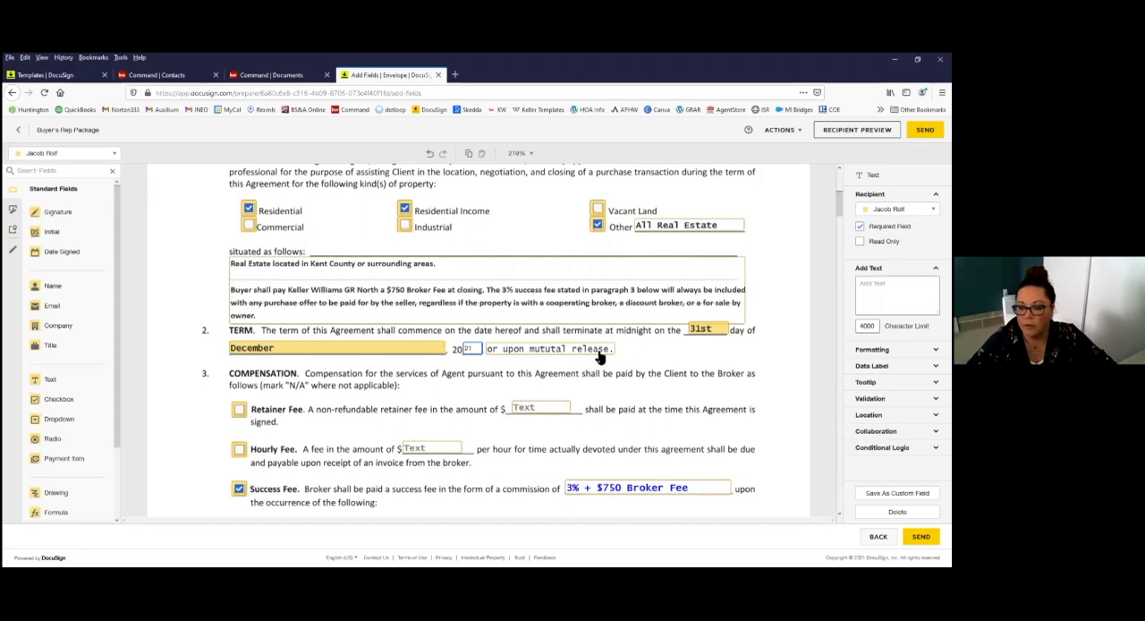
Step: Examine the Compensation section's fee fields, the initials fields ending the agreement's first page, and the list of recipients
scroll(600, 356, down, 2)
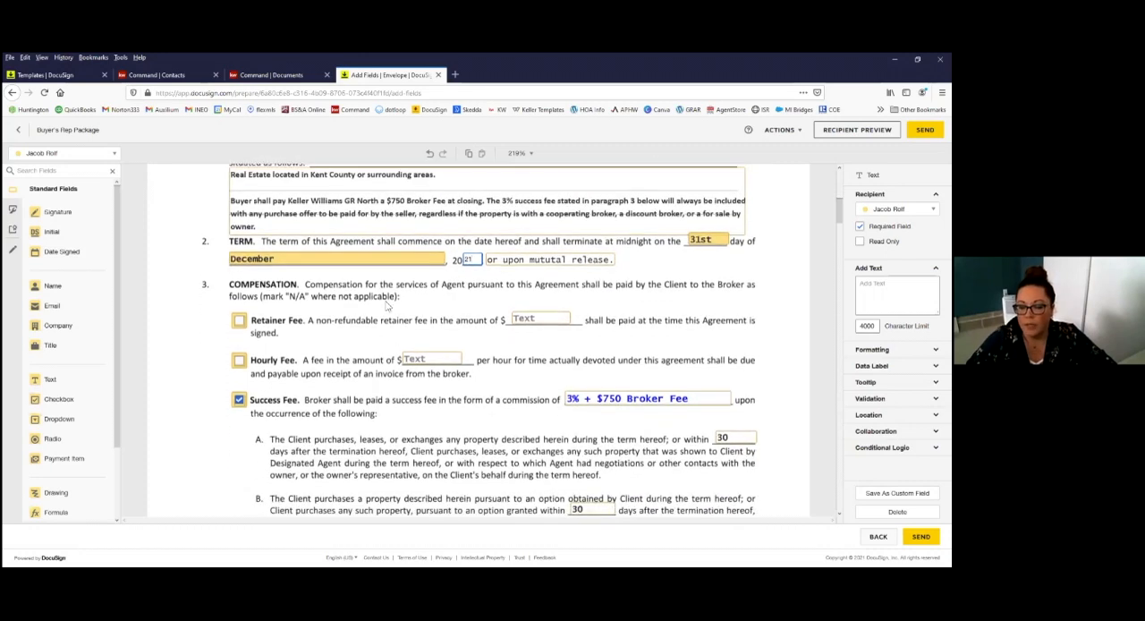
scroll(266, 358, down, 2)
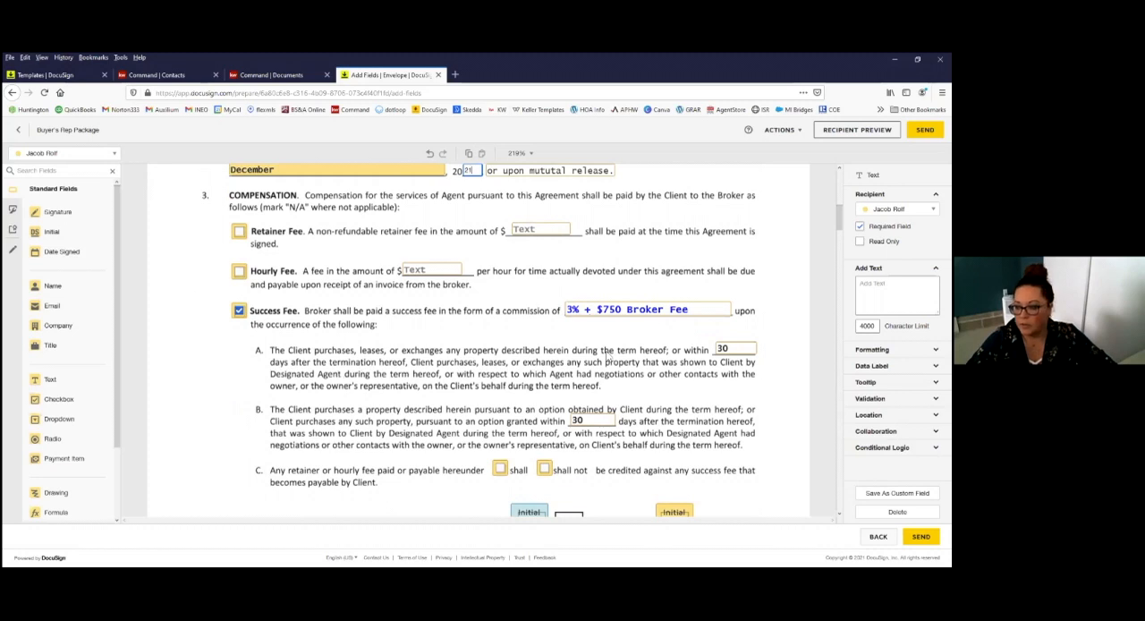
scroll(430, 278, down, 1)
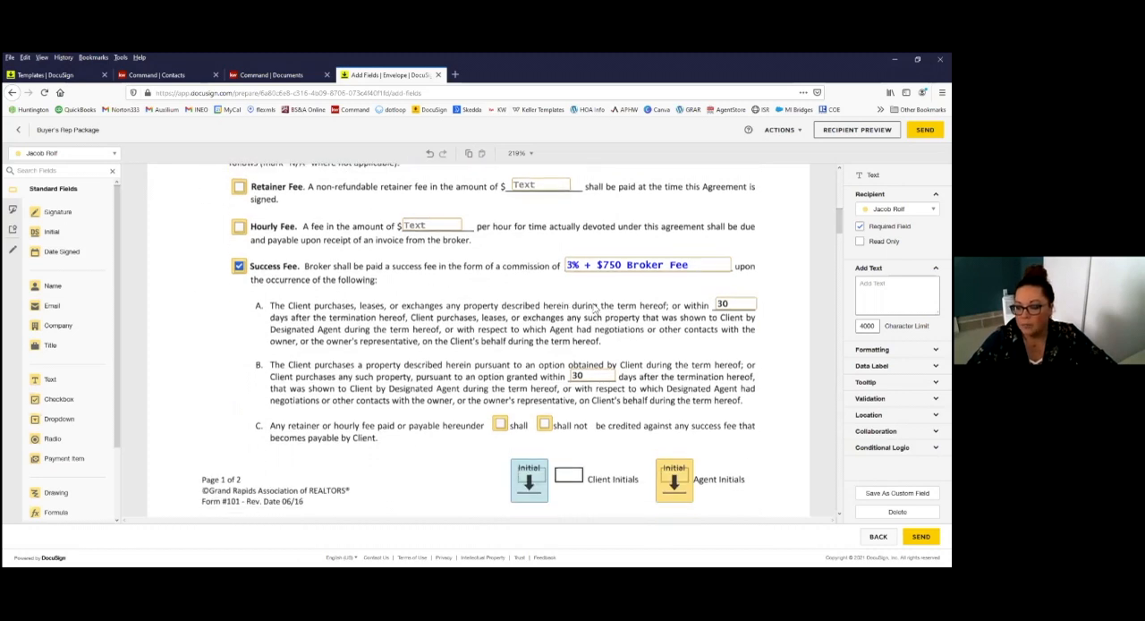
scroll(642, 313, down, 1)
scroll(657, 310, up, 4)
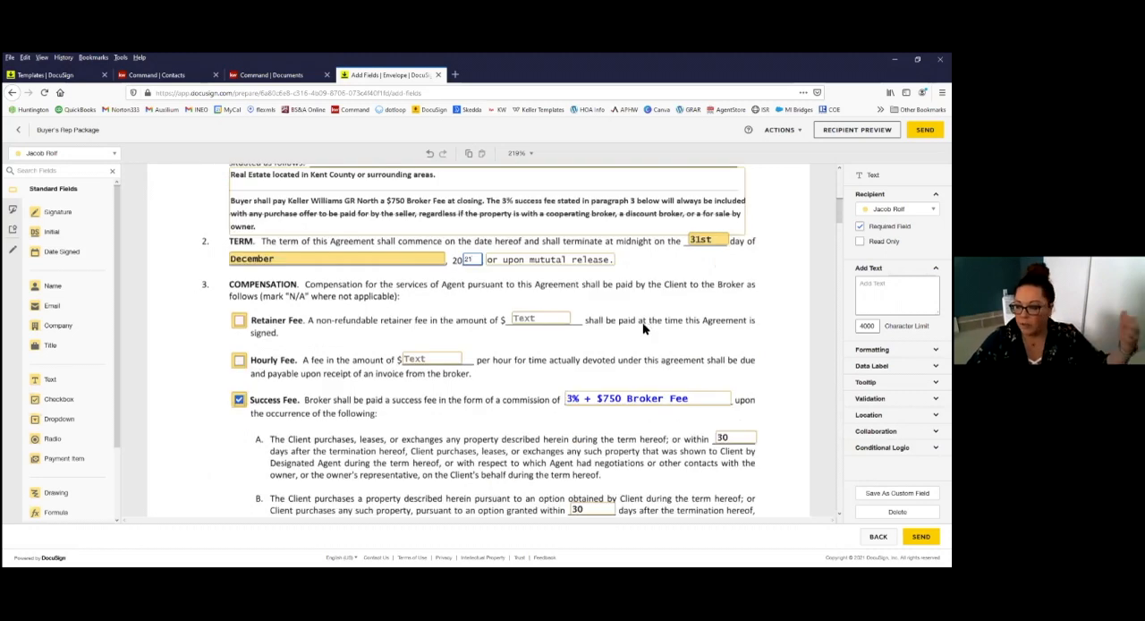
scroll(610, 361, down, 2)
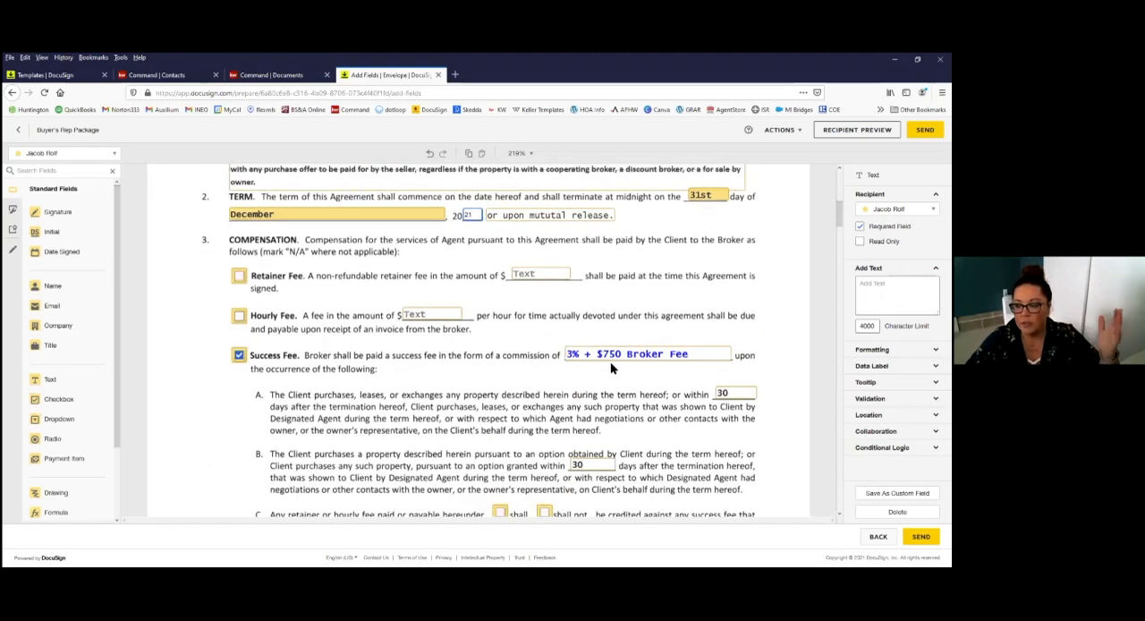
scroll(612, 367, down, 1)
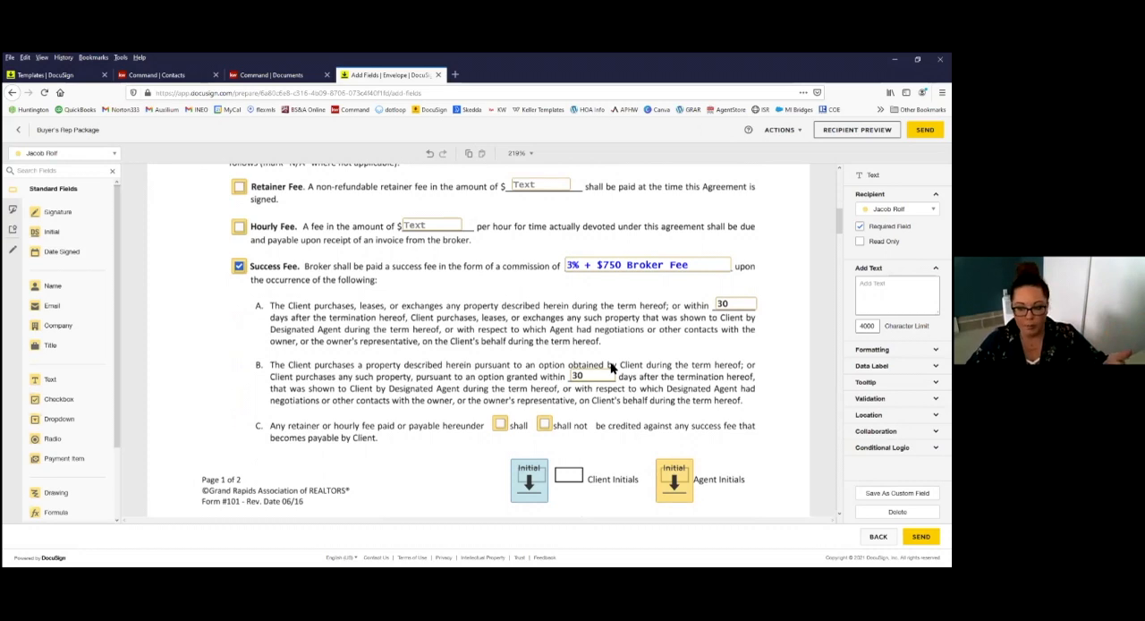
scroll(524, 350, down, 1)
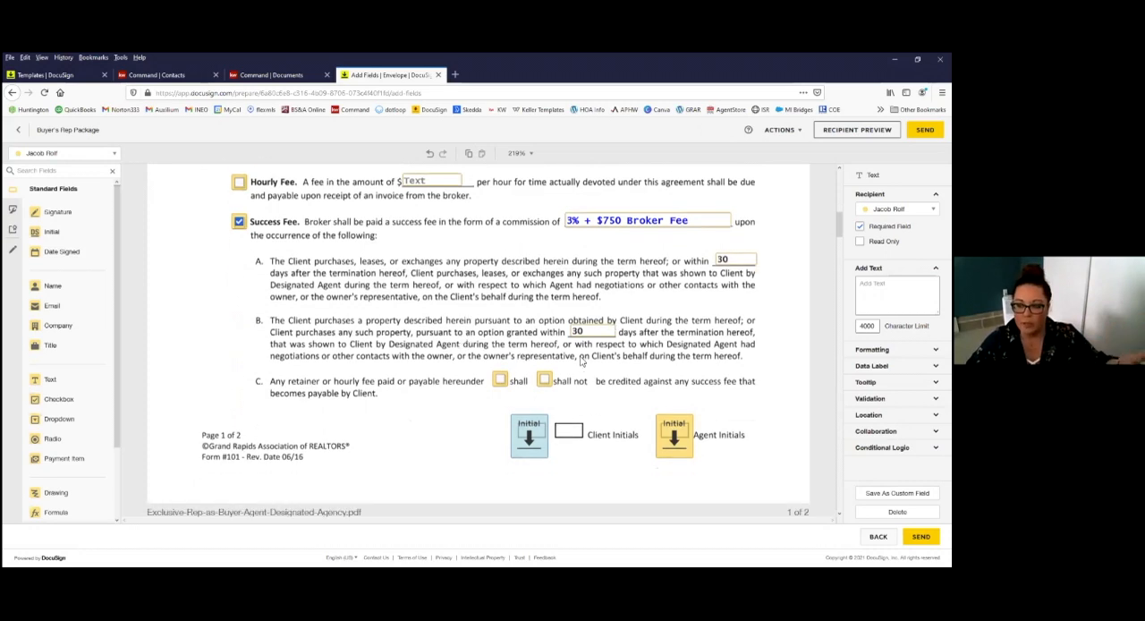
scroll(627, 295, down, 1)
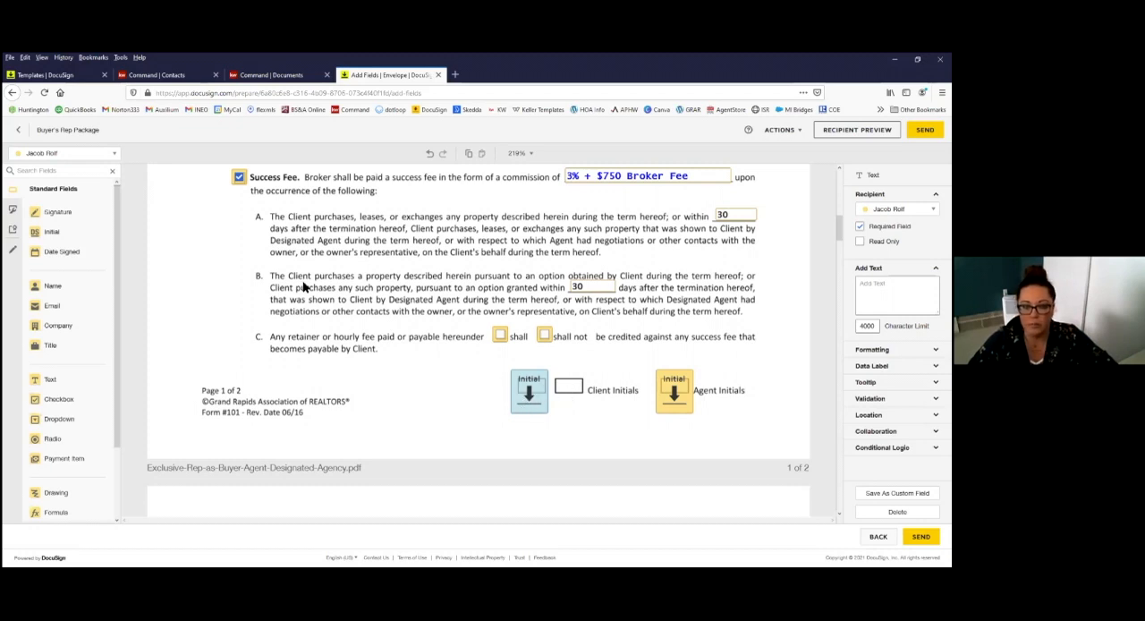
click(90, 153)
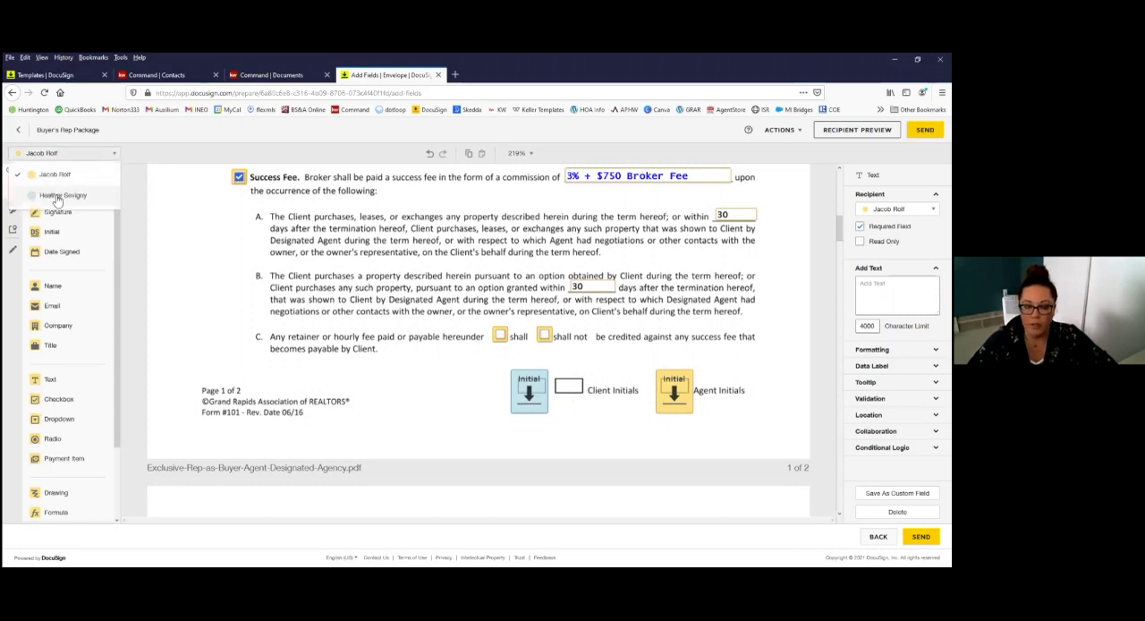
click(465, 378)
Step: Examine the conflict of interest checkboxes and the client and broker signature fields on the agreement's second page
scroll(635, 407, down, 1)
scroll(634, 407, down, 10)
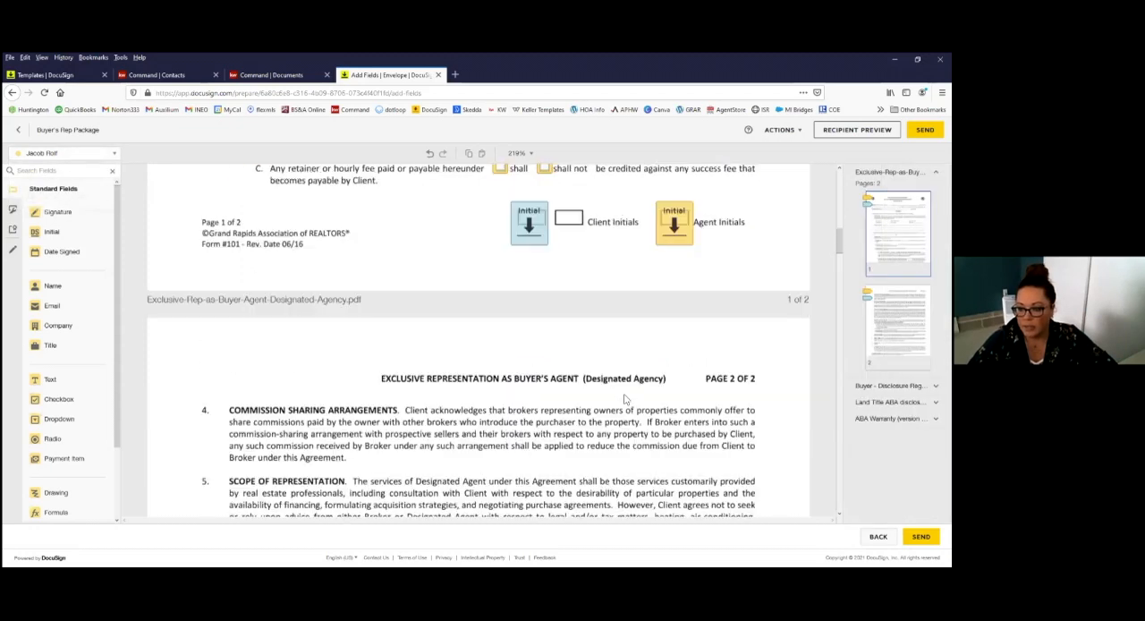
scroll(619, 396, down, 3)
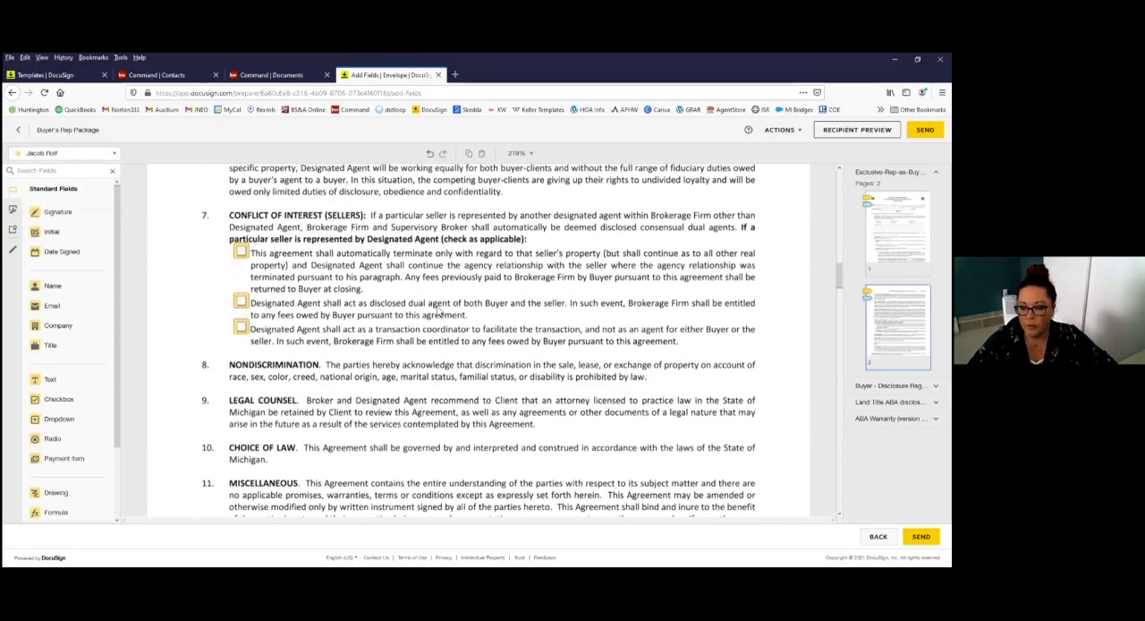
scroll(358, 358, down, 10)
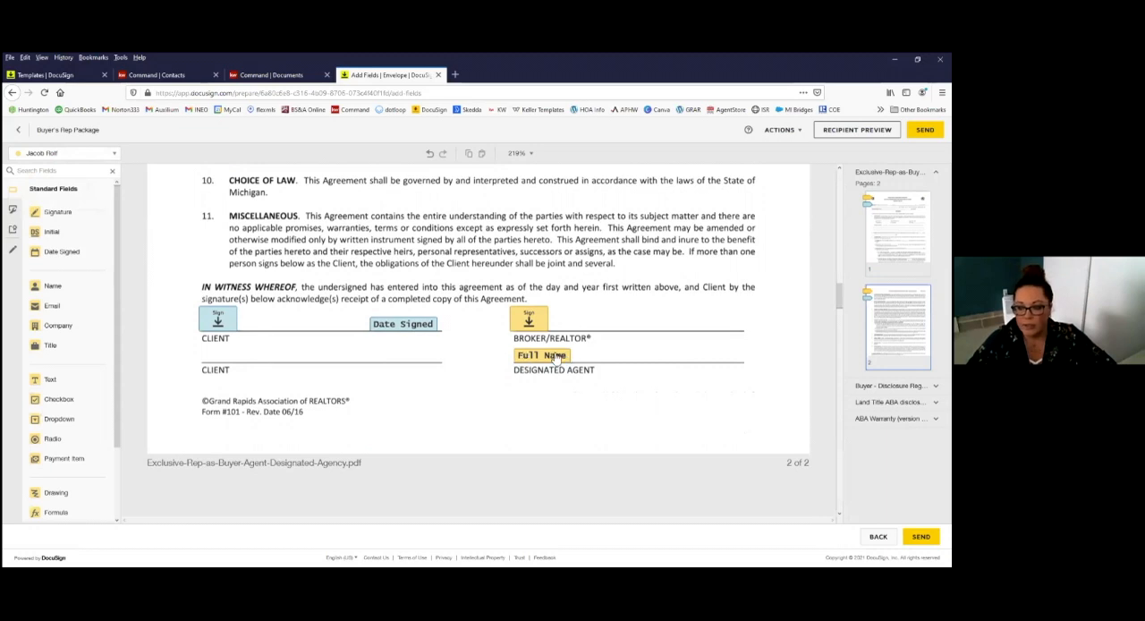
scroll(571, 375, down, 1)
scroll(486, 365, up, 2)
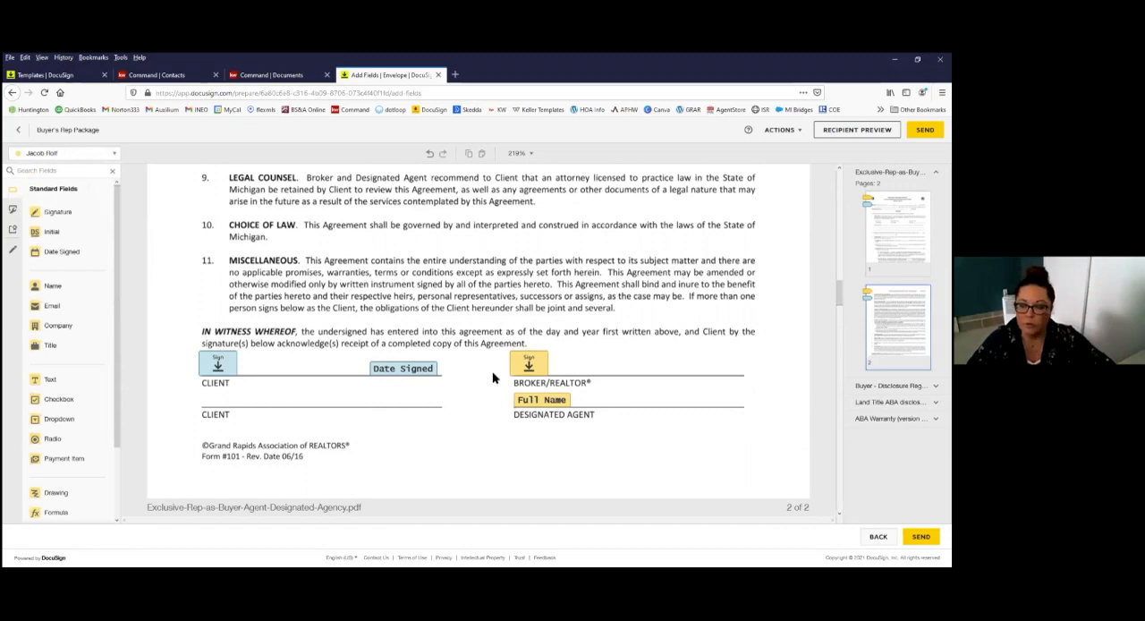
scroll(474, 375, down, 6)
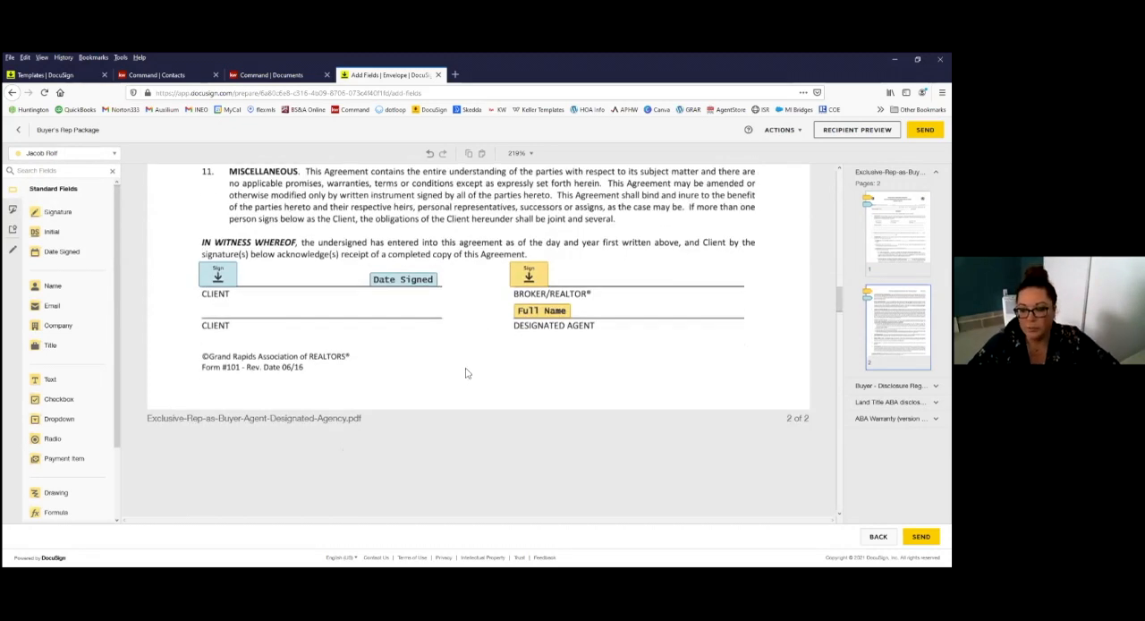
scroll(462, 373, down, 2)
scroll(463, 373, up, 2)
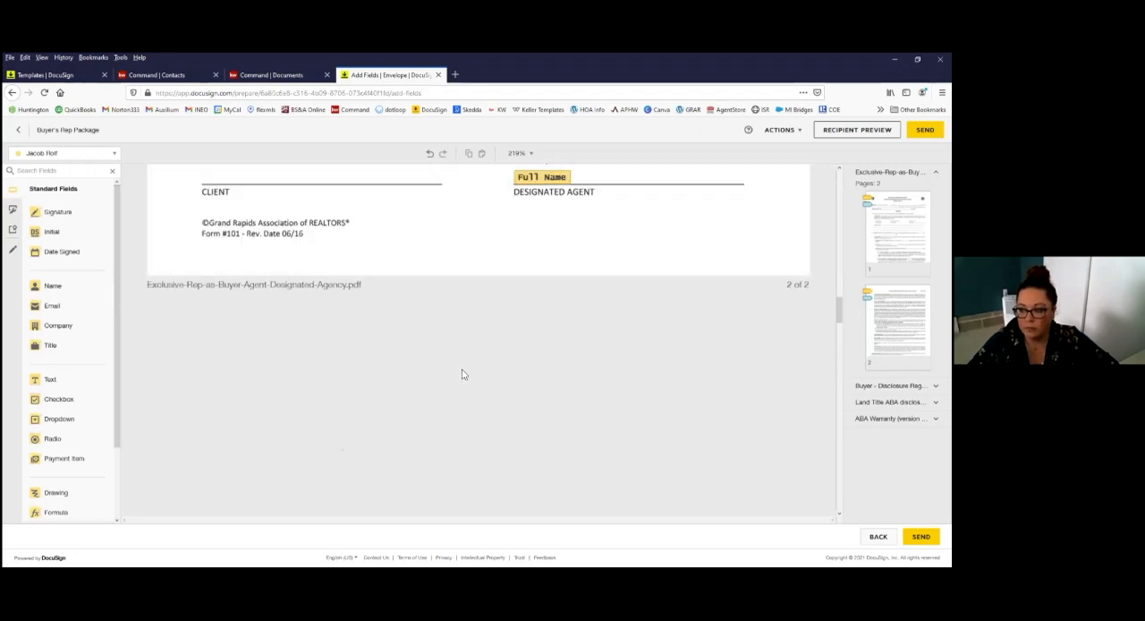
Step: Look through the pre-placed fields on the agency disclosure, Land Title disclosure and ABA Warranty documents
scroll(463, 375, down, 3)
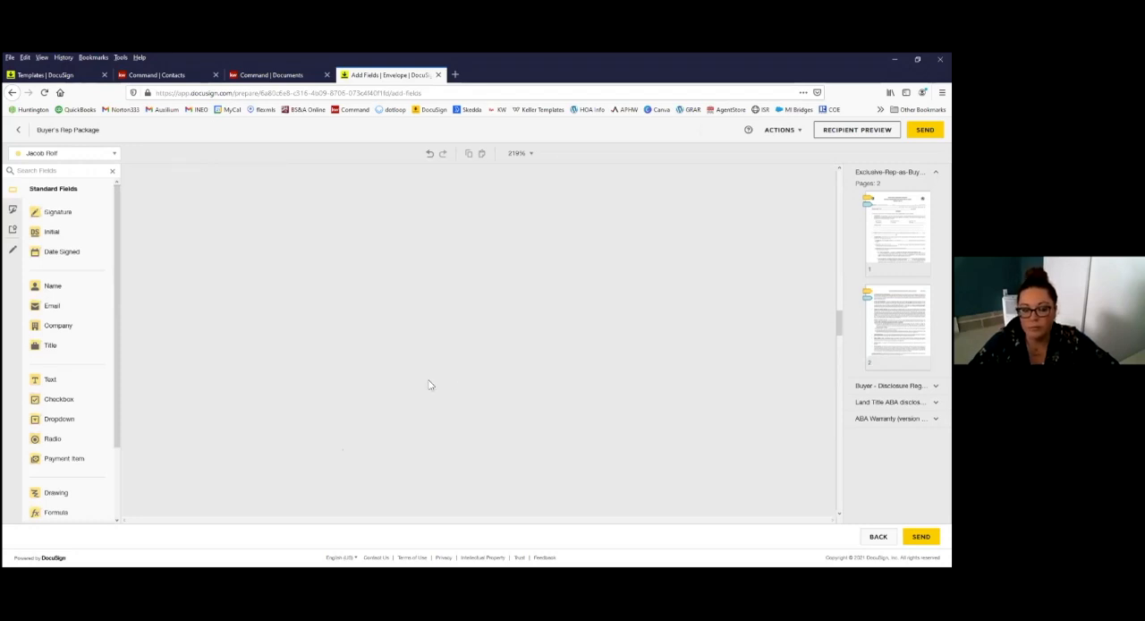
scroll(427, 387, down, 2)
scroll(427, 387, down, 3)
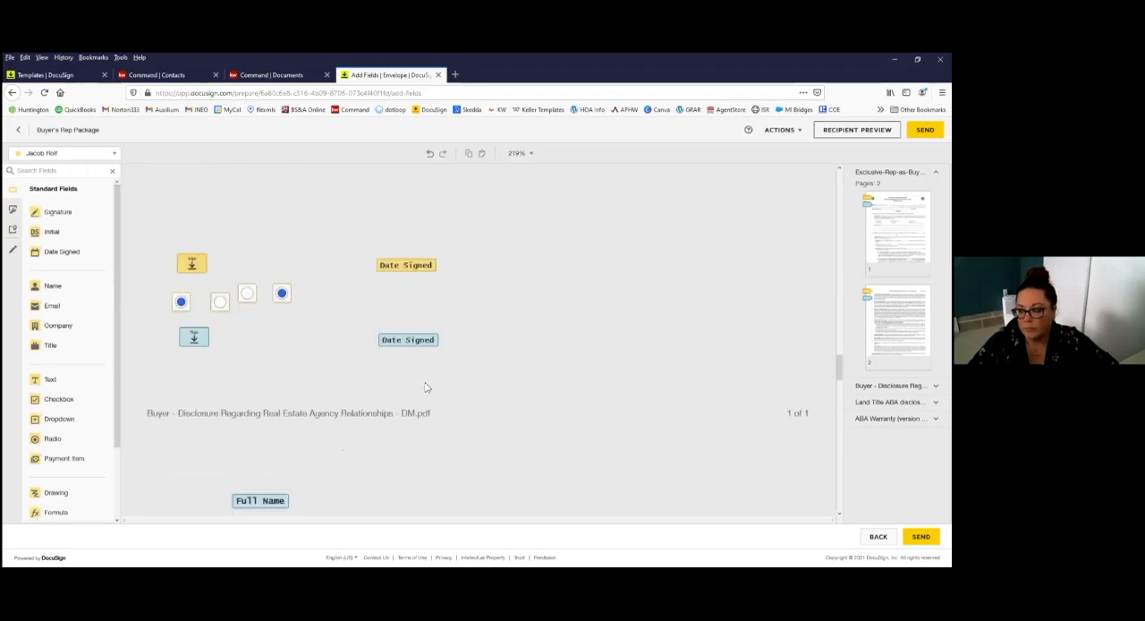
scroll(427, 387, up, 5)
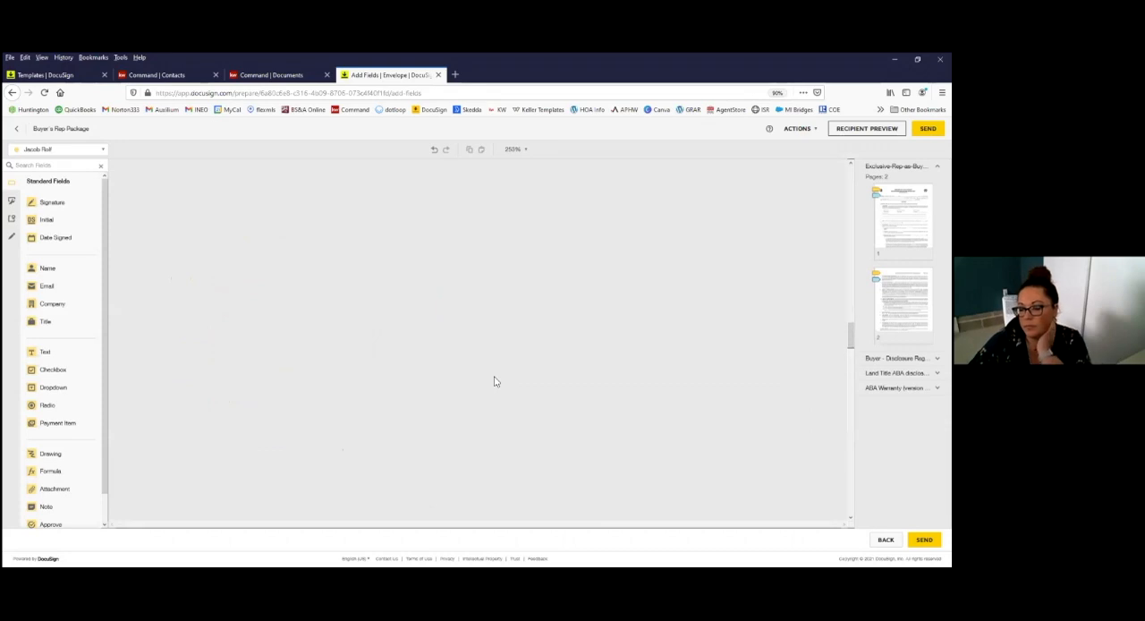
scroll(495, 382, up, 4)
scroll(495, 381, up, 2)
scroll(680, 360, down, 3)
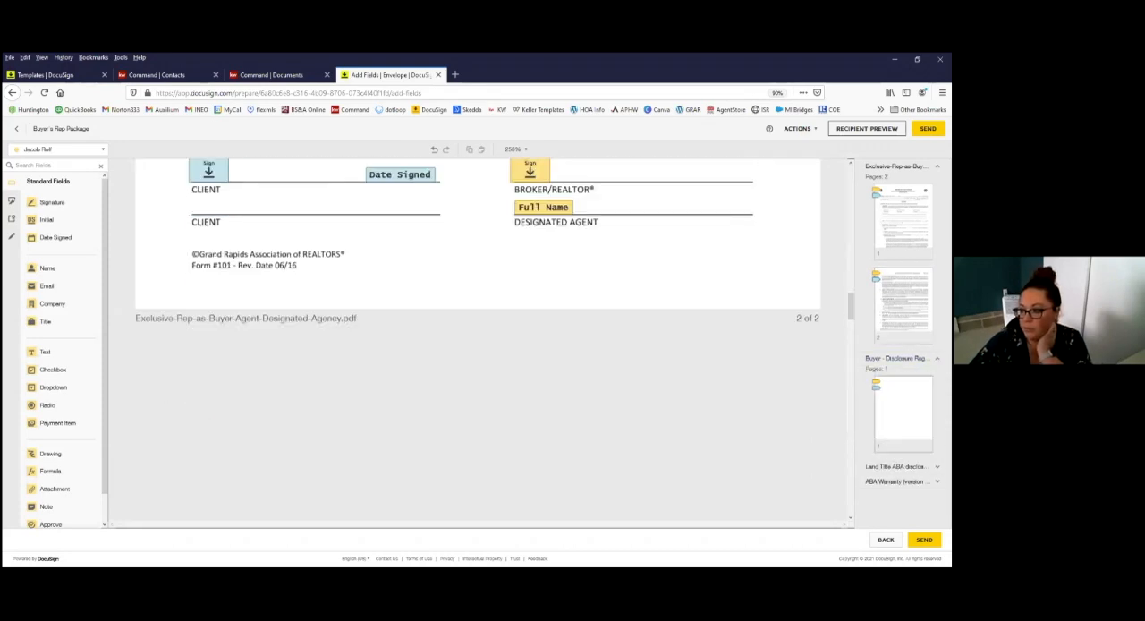
scroll(412, 331, down, 5)
scroll(608, 340, up, 3)
scroll(606, 340, down, 5)
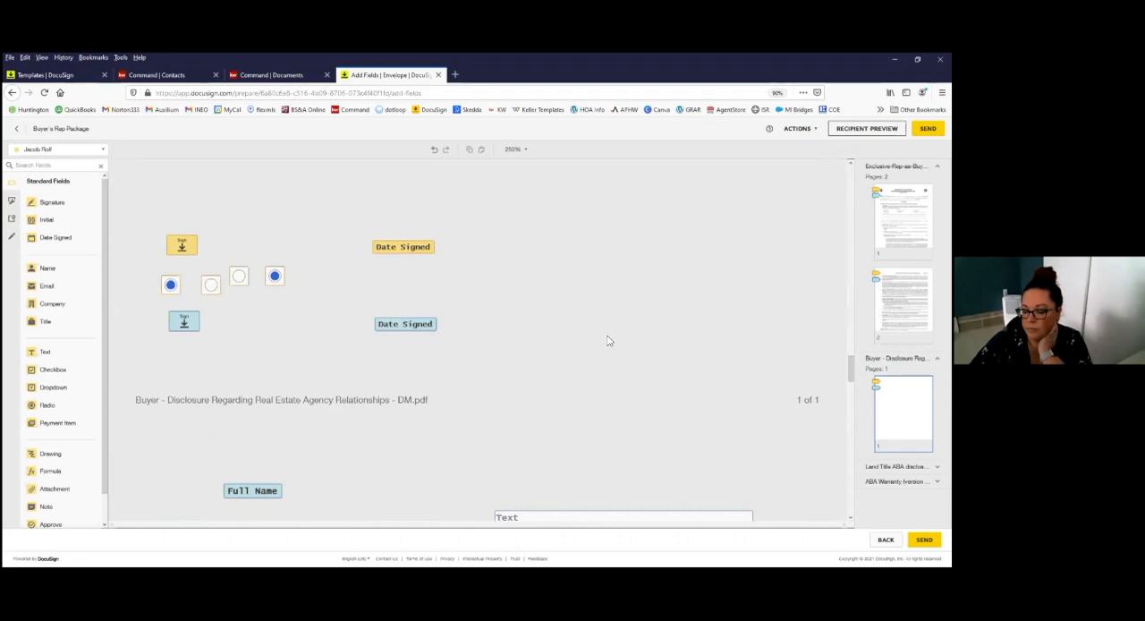
scroll(607, 345, down, 10)
scroll(609, 352, down, 10)
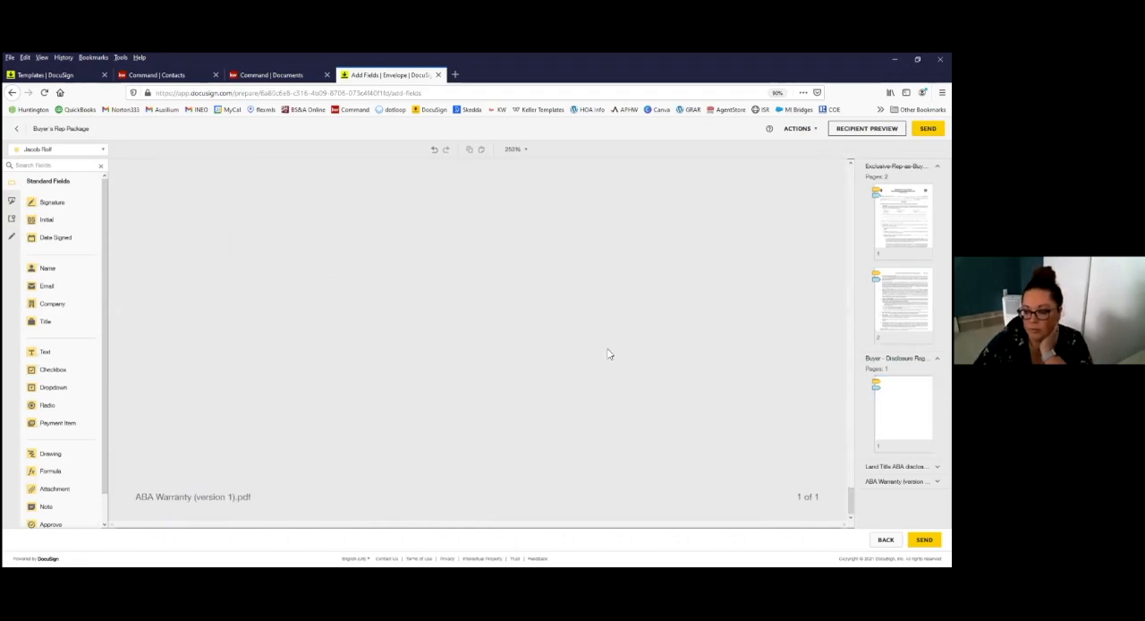
Step: Go back to the Disclosure Regarding Real Estate Agency Relationships document and review its opening sections
scroll(608, 354, up, 5)
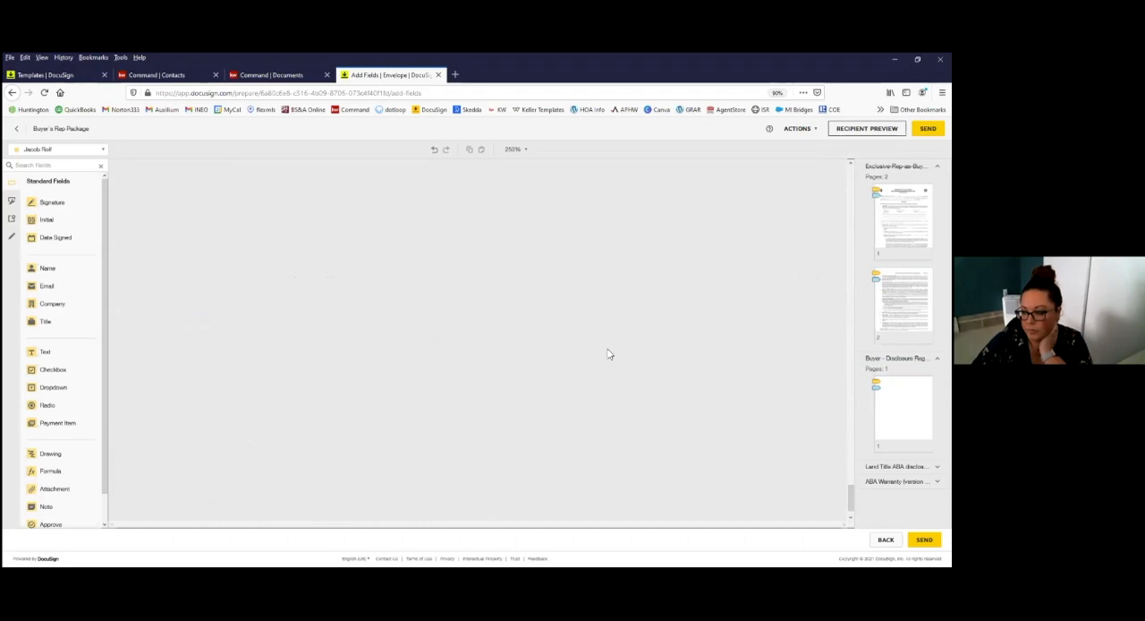
scroll(607, 354, up, 10)
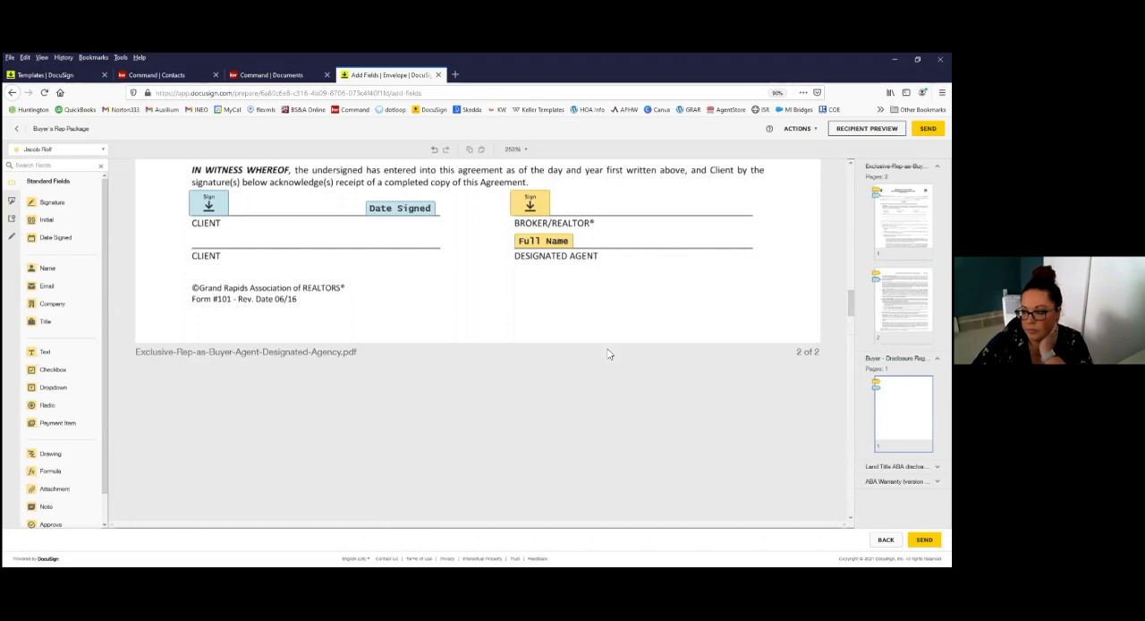
scroll(609, 353, up, 4)
scroll(622, 376, down, 2)
scroll(628, 388, down, 5)
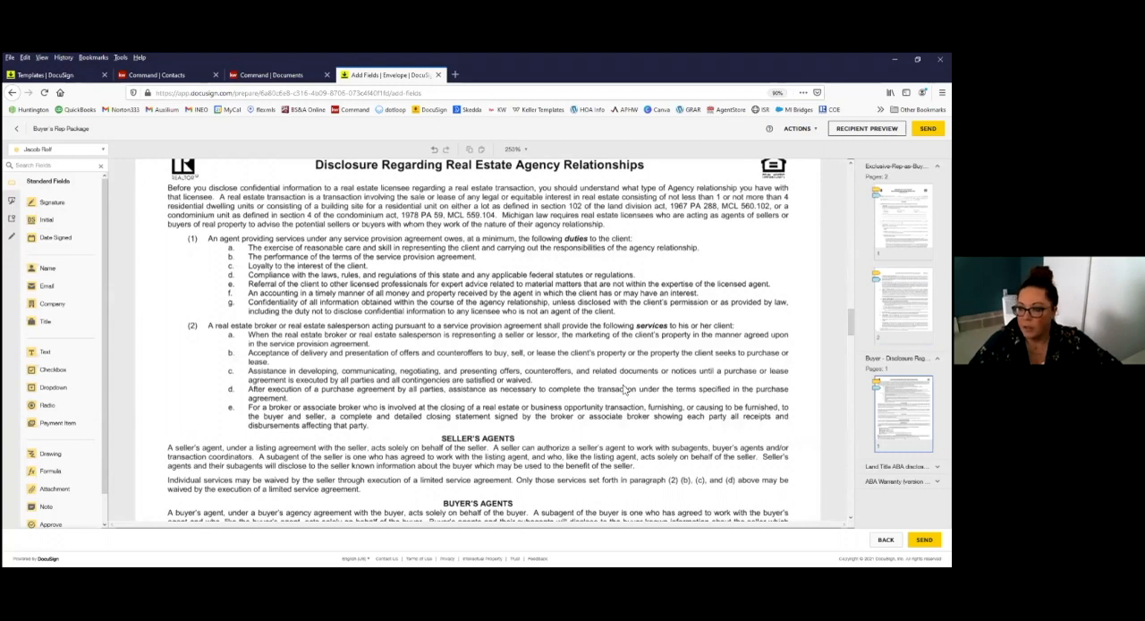
Step: Review the agency disclosure's agent descriptions, agency status and designated agent checkboxes, and the licensee and buyer signature fields
scroll(624, 390, up, 3)
scroll(452, 269, down, 3)
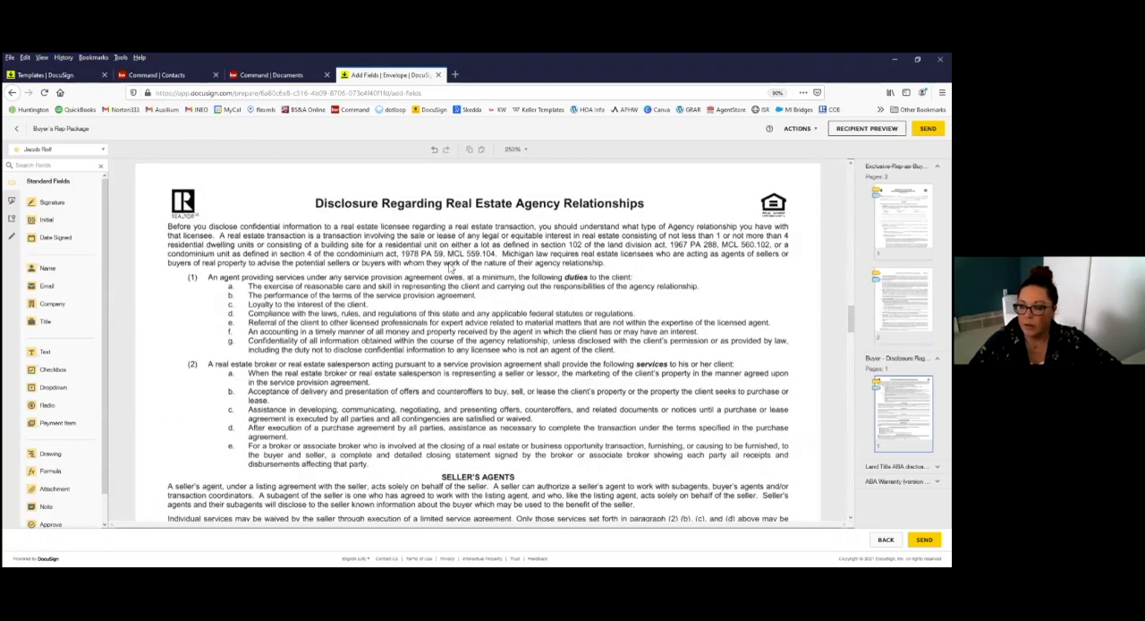
scroll(447, 334, down, 5)
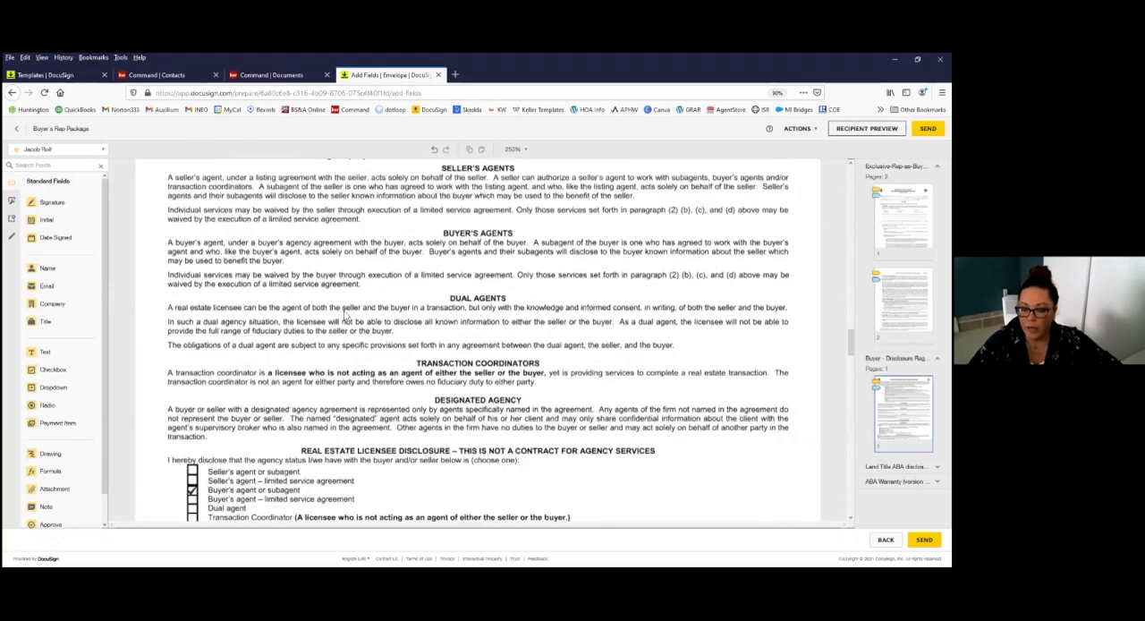
scroll(255, 452, down, 5)
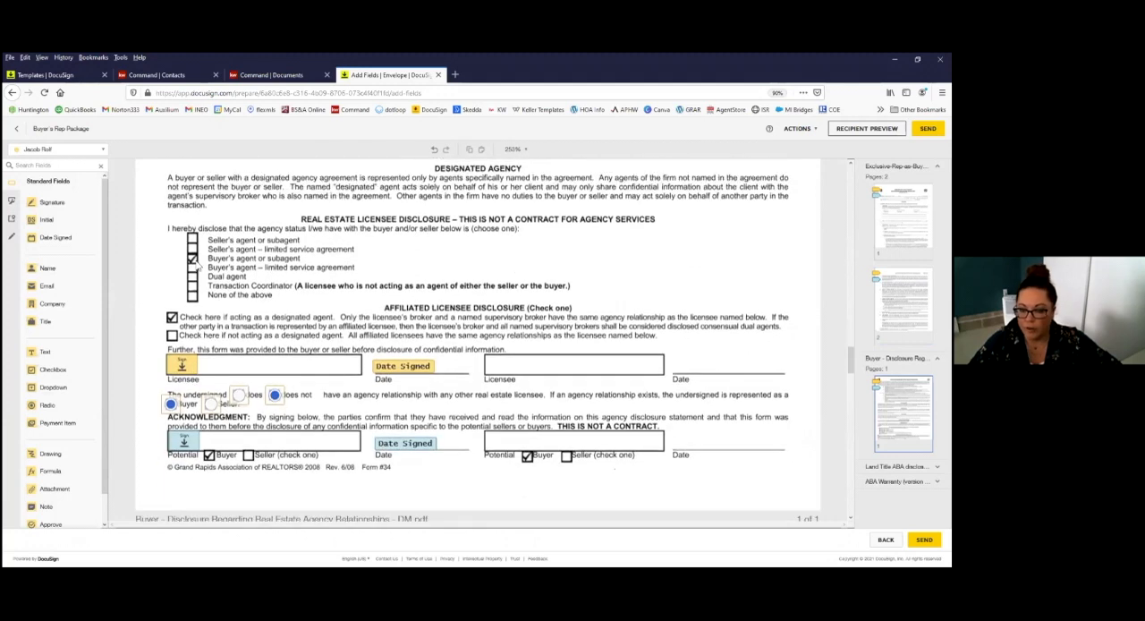
scroll(368, 488, down, 2)
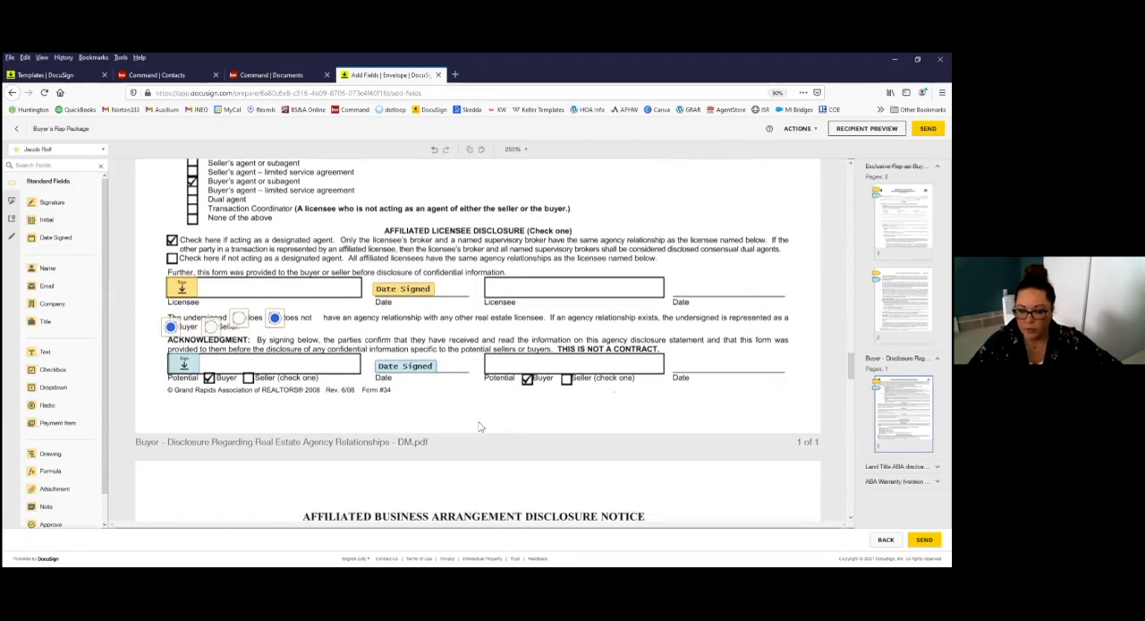
scroll(481, 426, up, 1)
scroll(378, 314, up, 3)
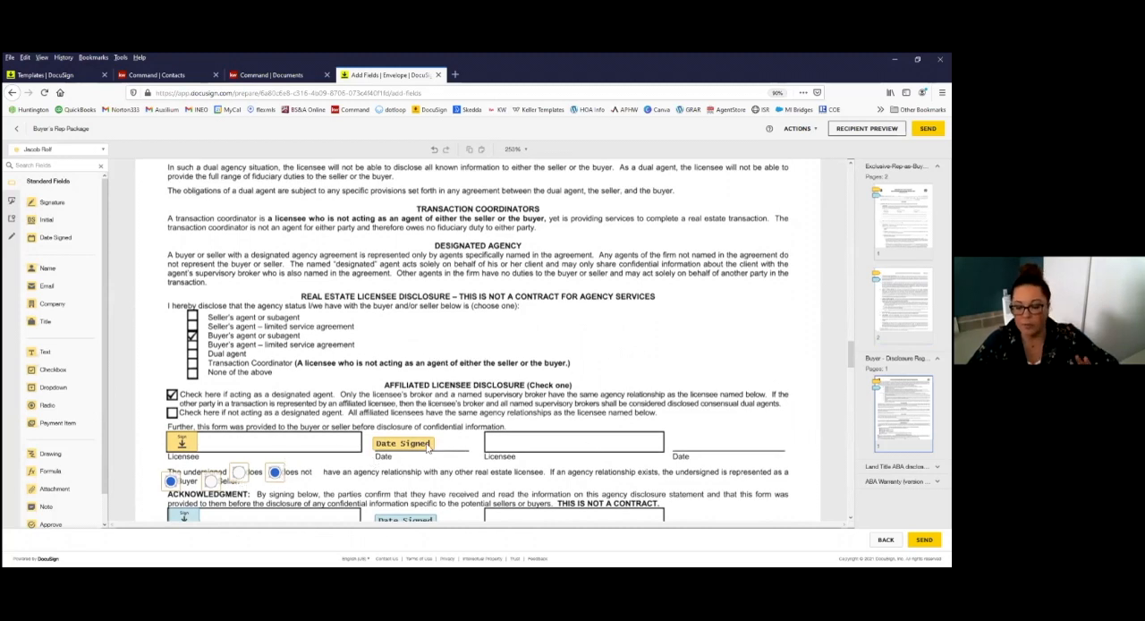
Step: Examine the Land Title disclosure notice's buyer name, property address and date fields, the properties of the address field, and the acknowledgement signature area
scroll(423, 379, down, 2)
scroll(423, 380, down, 5)
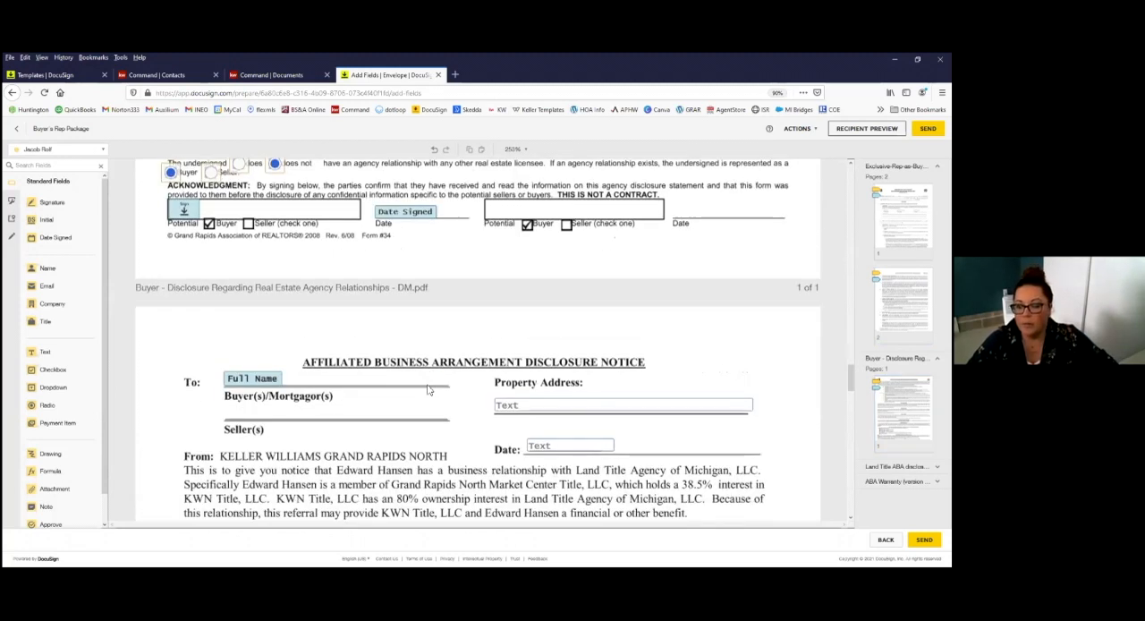
scroll(428, 389, down, 6)
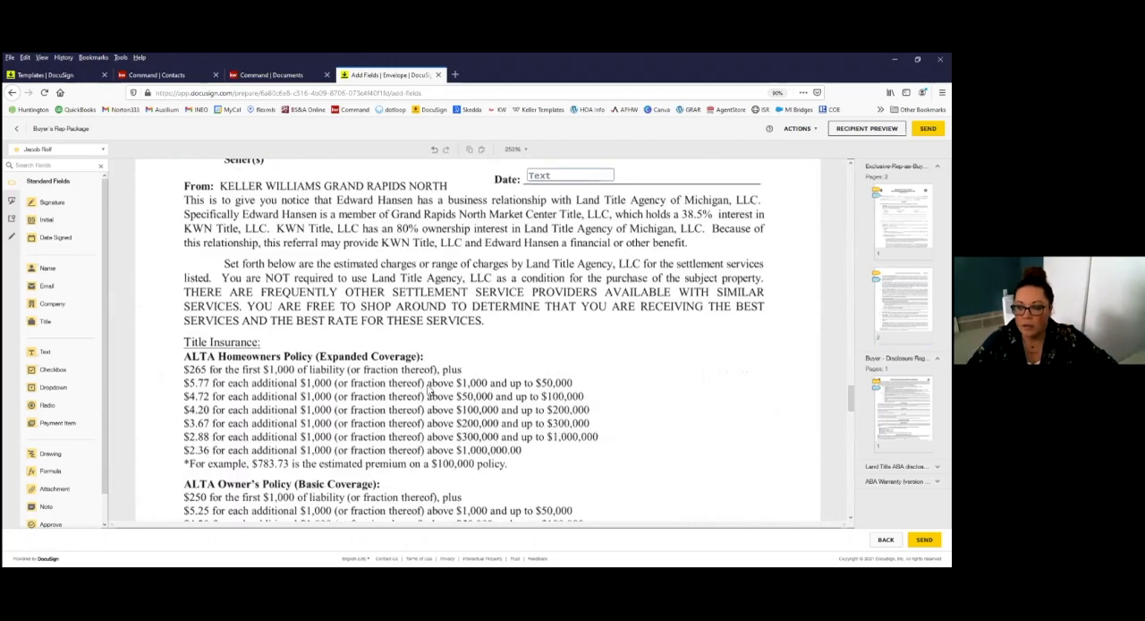
scroll(428, 389, up, 4)
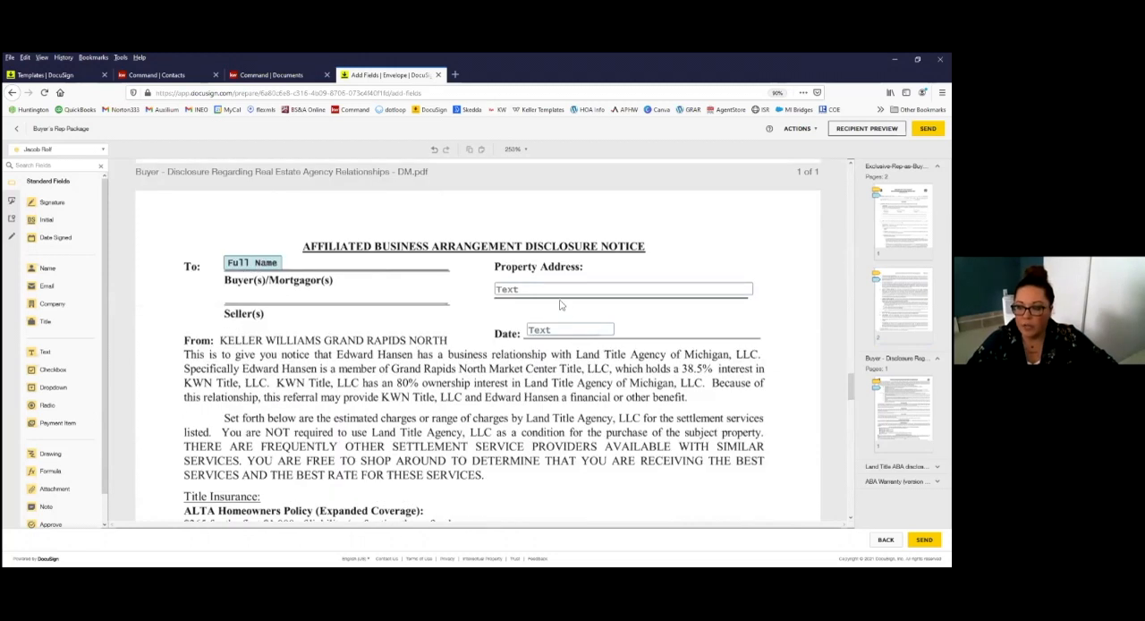
click(517, 292)
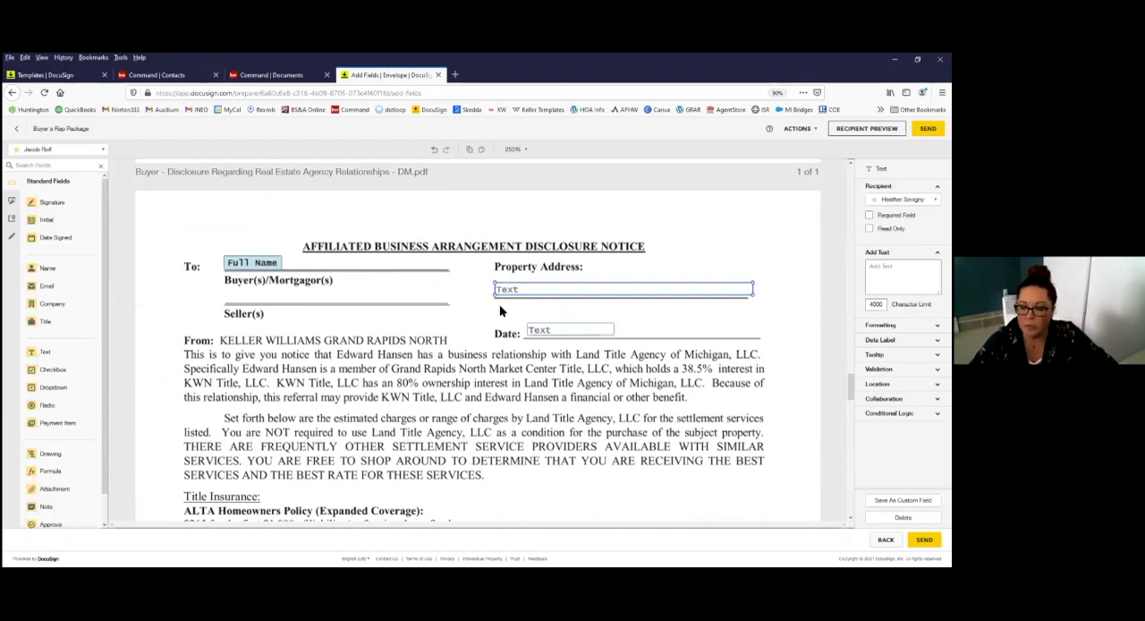
scroll(532, 391, down, 2)
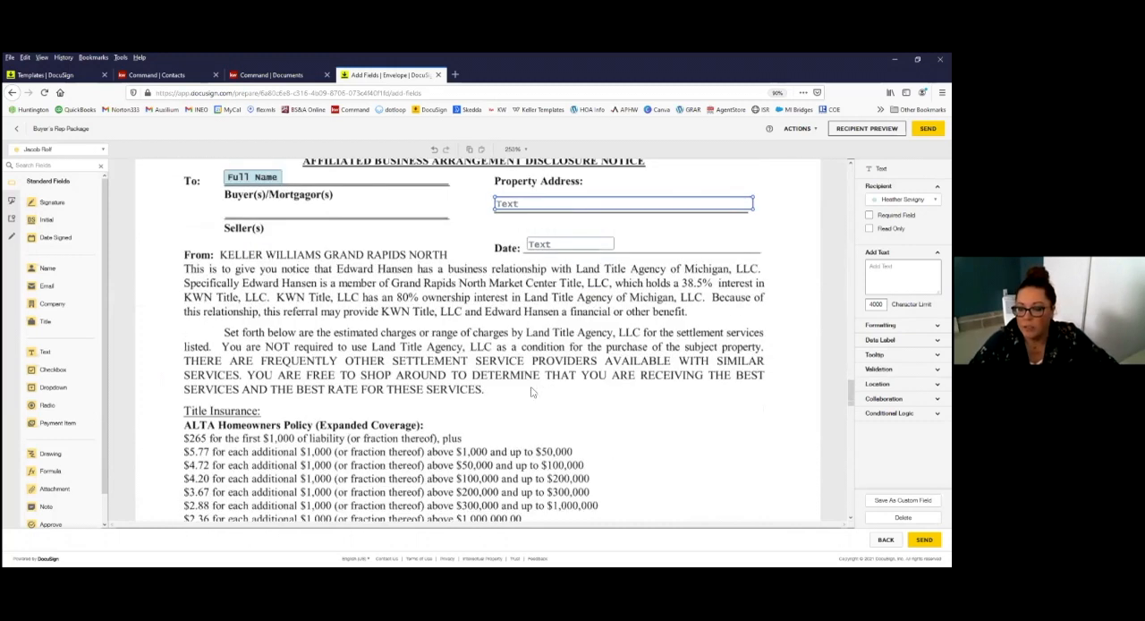
scroll(531, 391, down, 9)
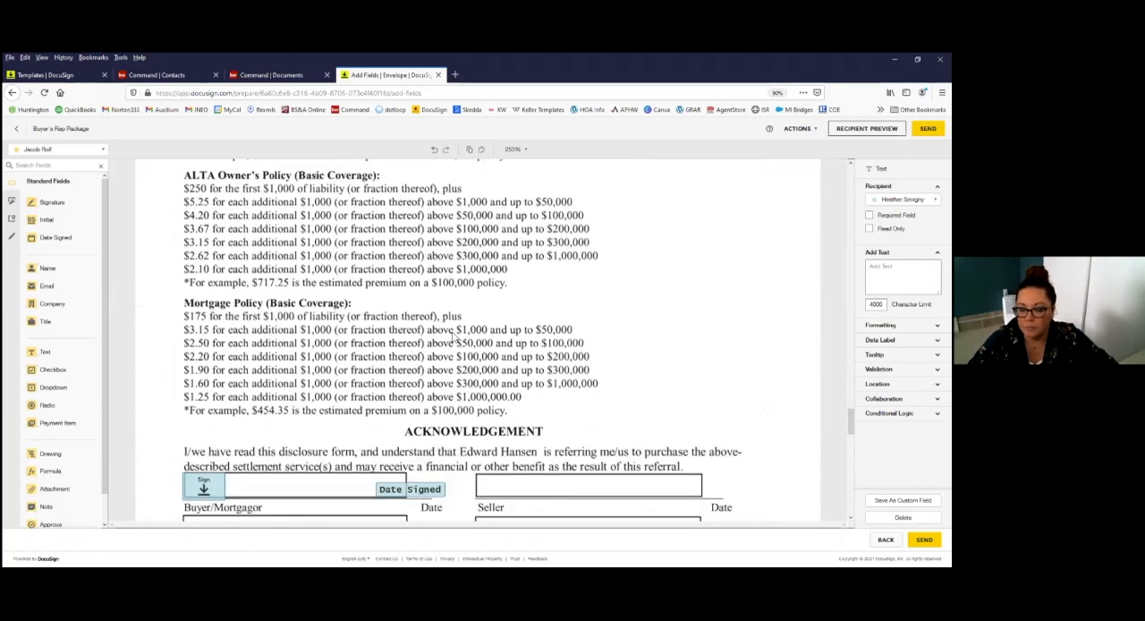
Step: Examine the home warranty disclosure statement's buyer signature, printed name, date signed and email fields, and its Buyer checkbox
scroll(455, 335, down, 4)
scroll(474, 397, down, 10)
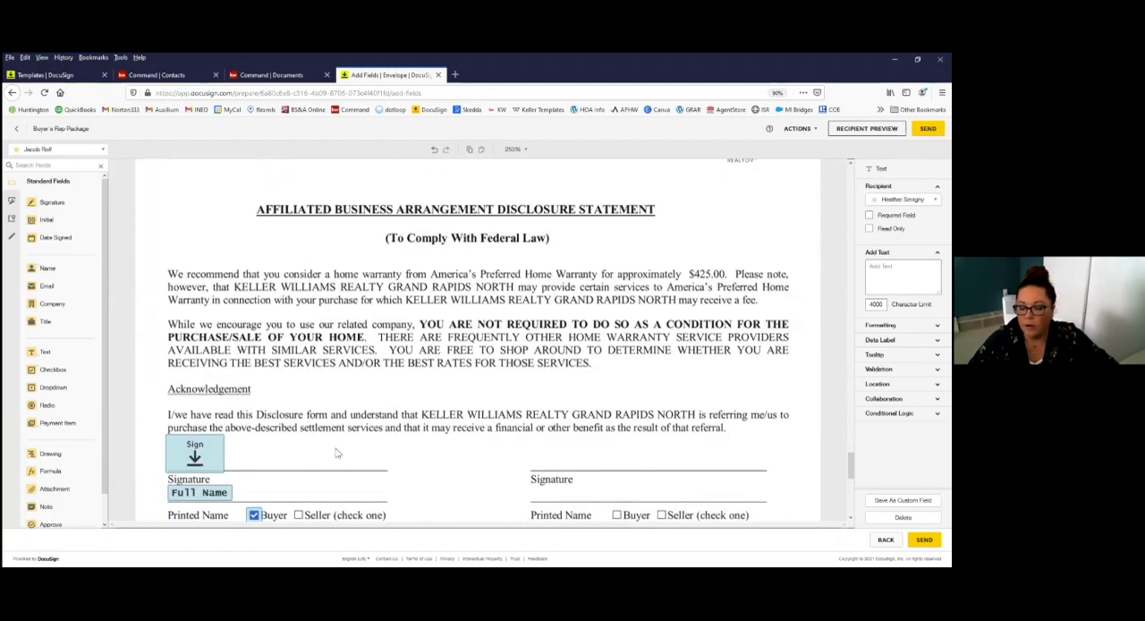
scroll(449, 403, down, 3)
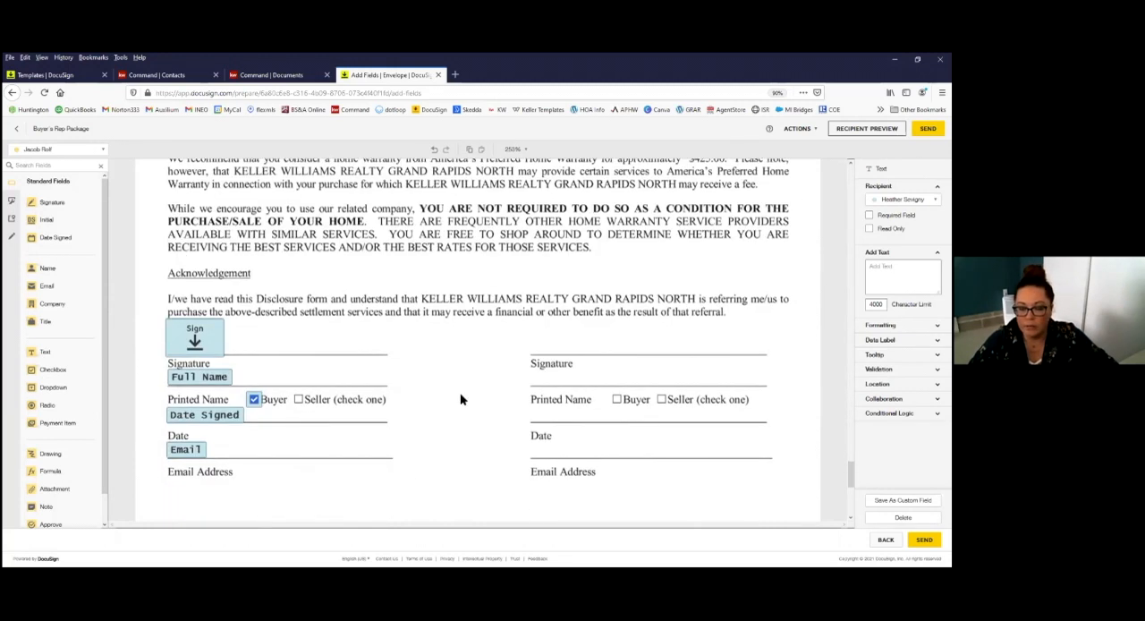
scroll(460, 399, down, 3)
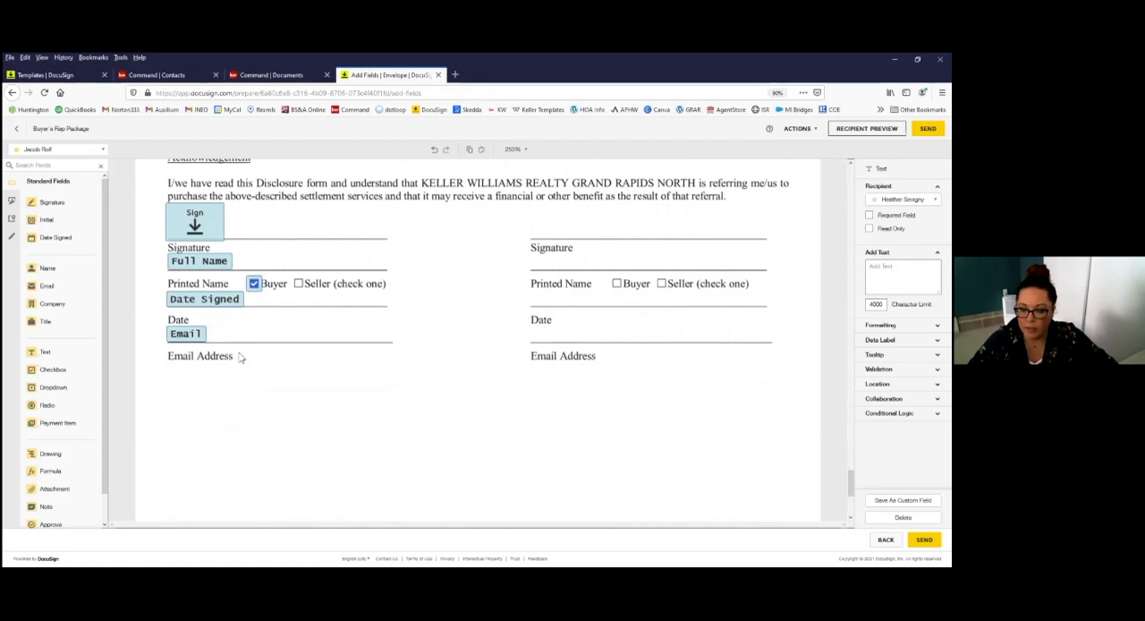
scroll(302, 352, down, 1)
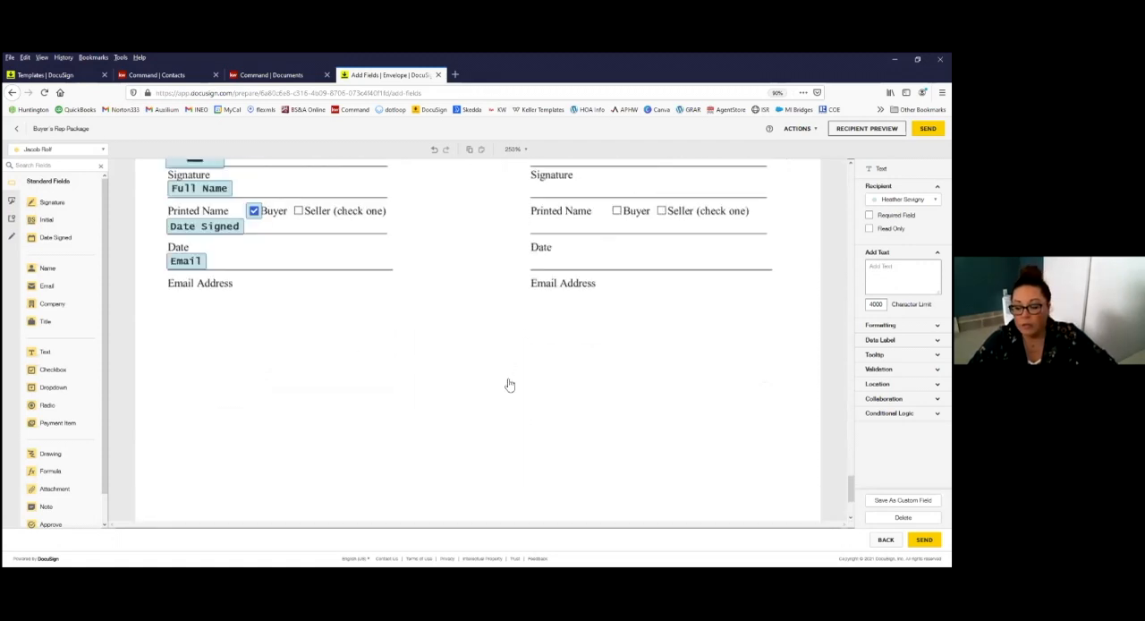
Step: Go back to the agreement's first page, check the Agent Initials field's properties, and return to the beginning of the agreement
scroll(508, 384, up, 3)
scroll(683, 302, up, 1)
scroll(684, 304, up, 3)
click(682, 302)
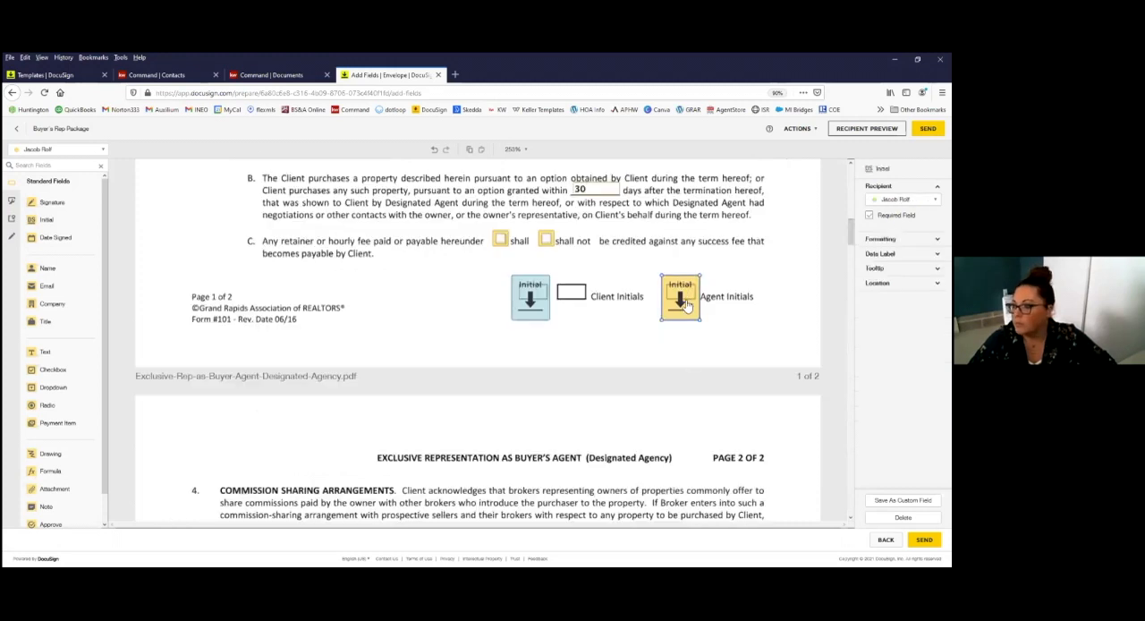
click(733, 331)
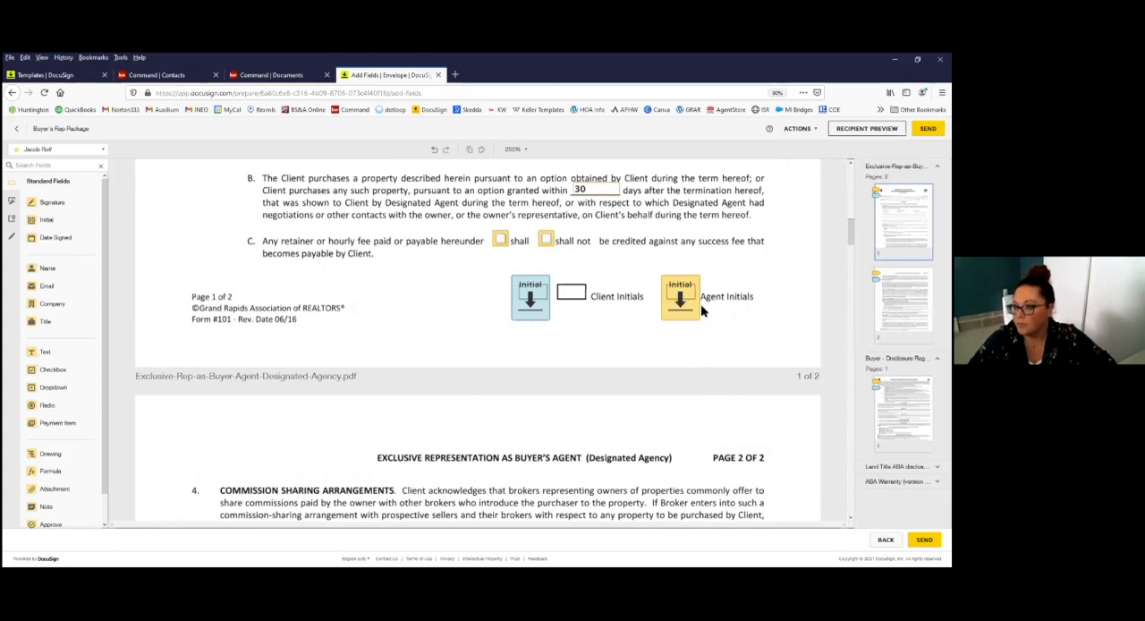
scroll(748, 259, up, 1)
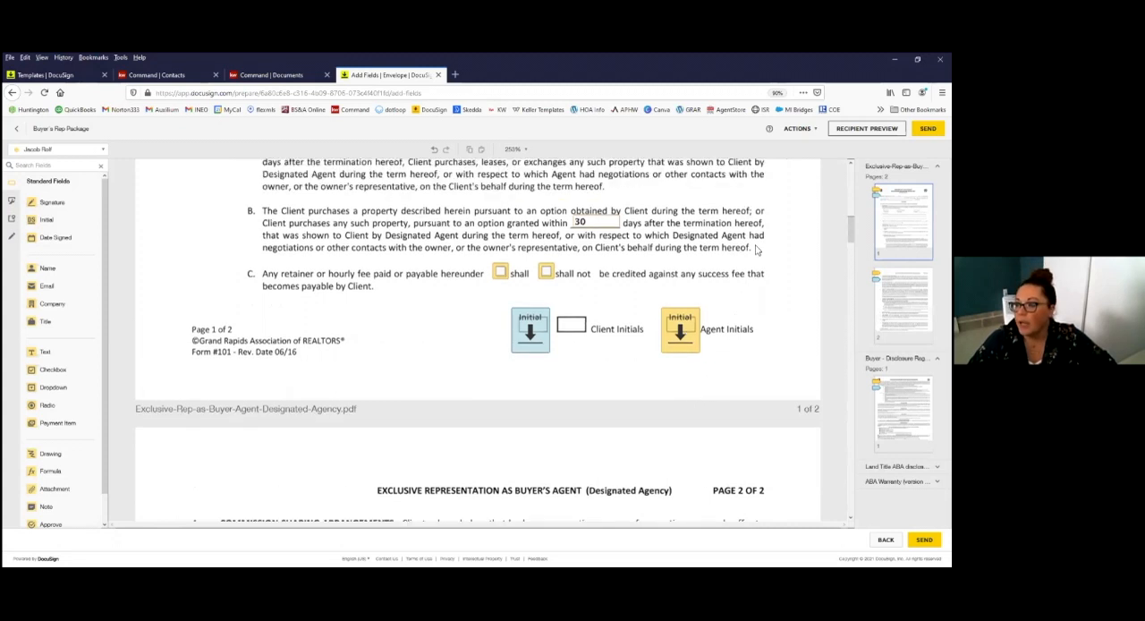
scroll(477, 340, up, 10)
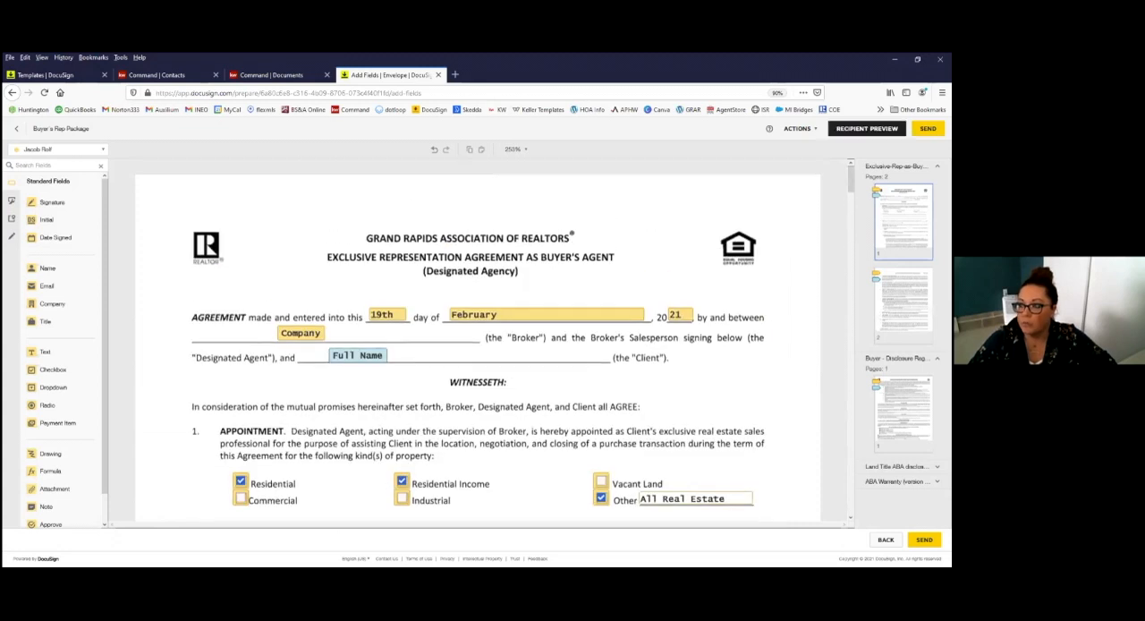
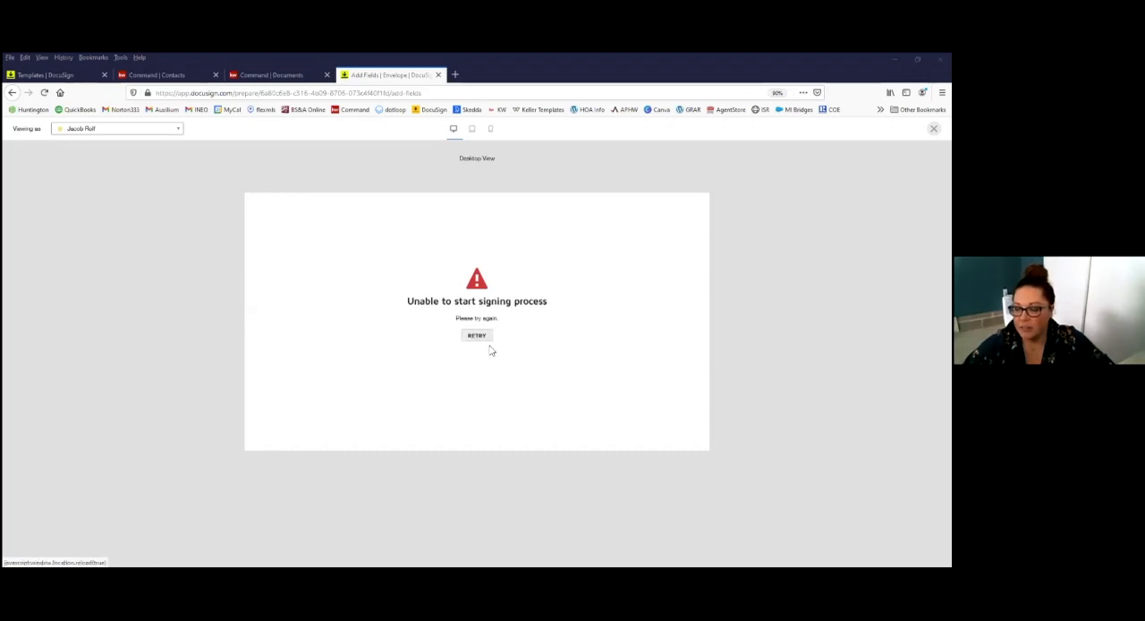
Step: Leave the recipient preview, return to the Buyer's Rep Package's field preparation, and send the envelope
click(12, 93)
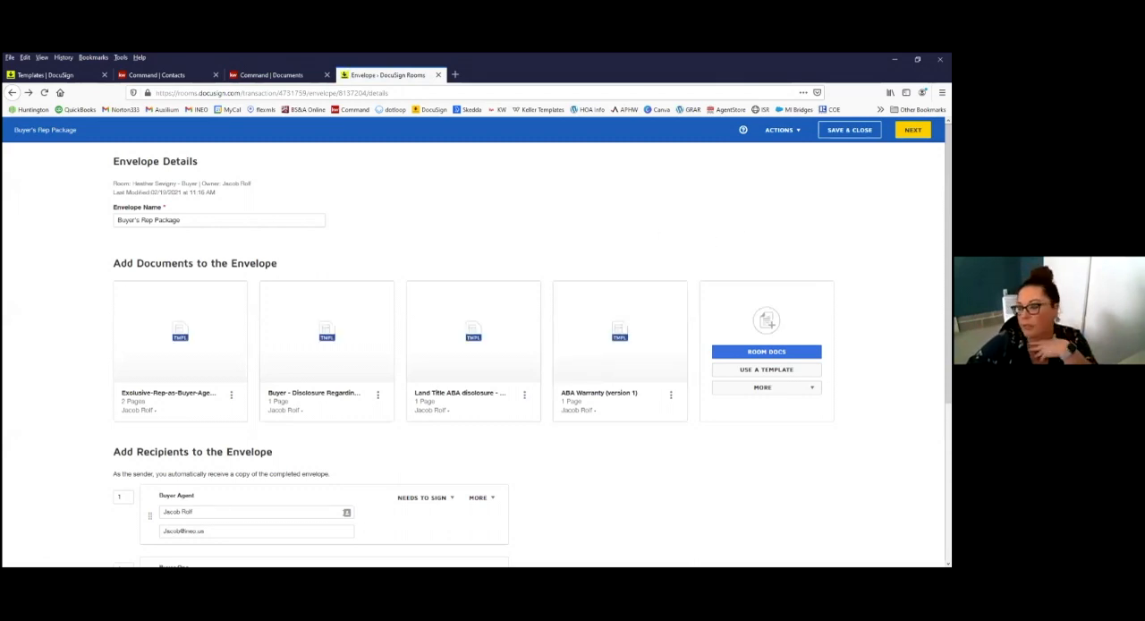
click(913, 130)
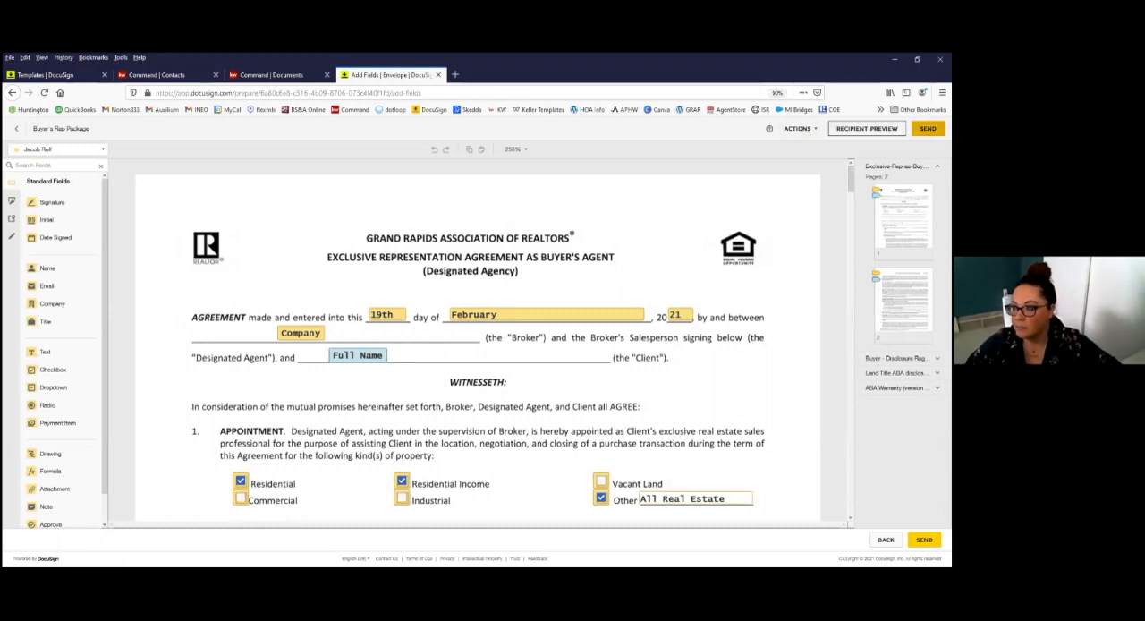
click(928, 129)
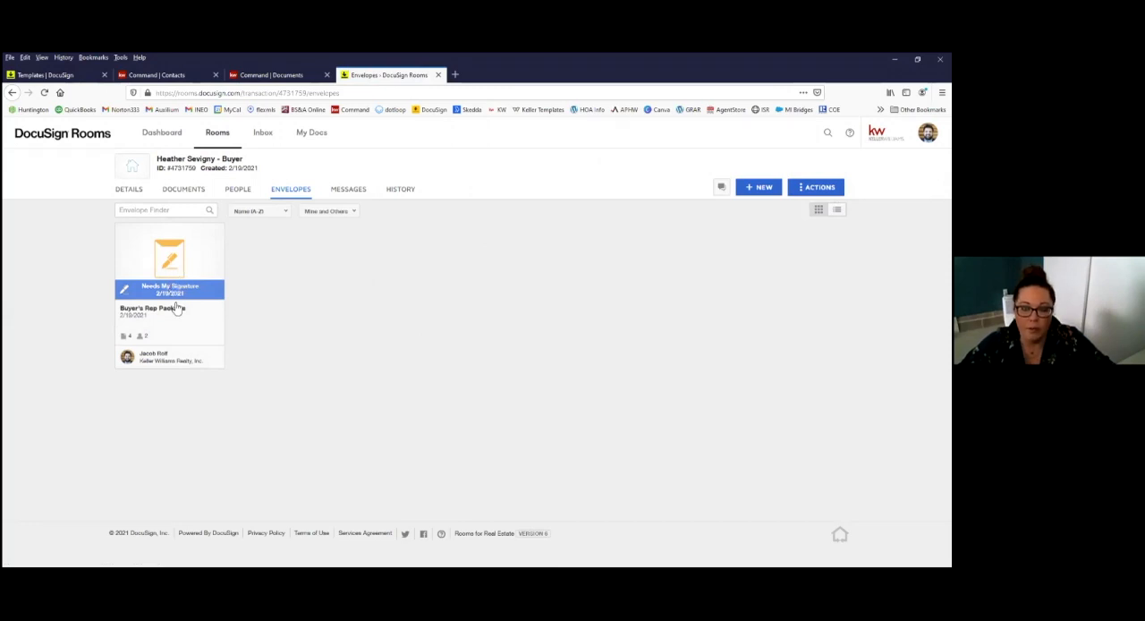
Step: Open the sent Buyer's Rep Package for signing as the buyer agent, dismiss the location request, and continue to the documents
click(170, 287)
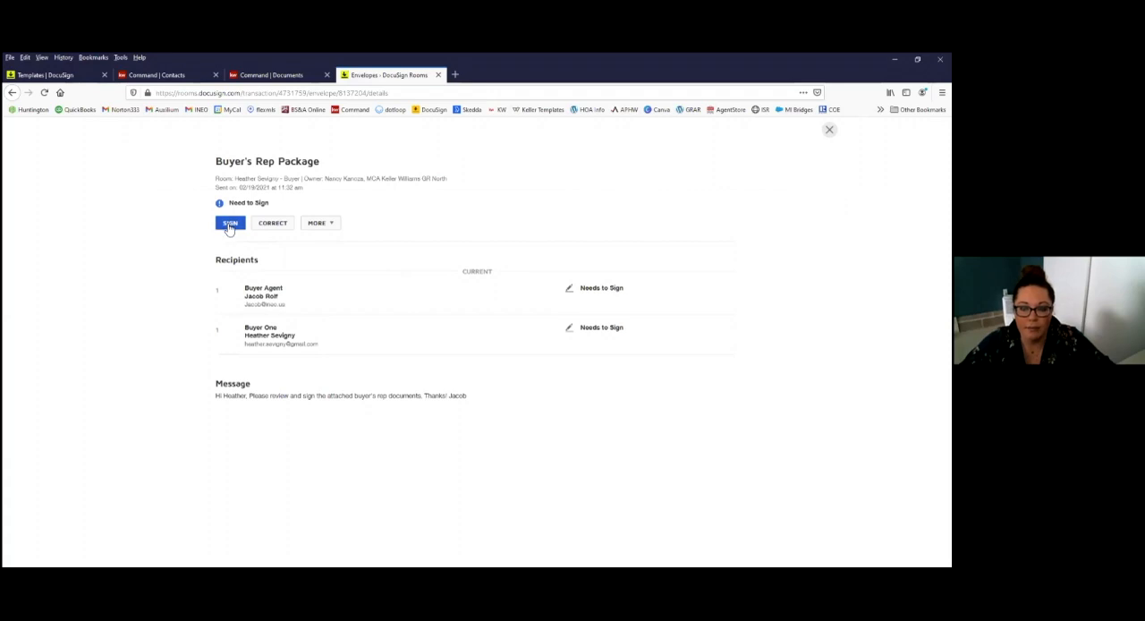
click(230, 225)
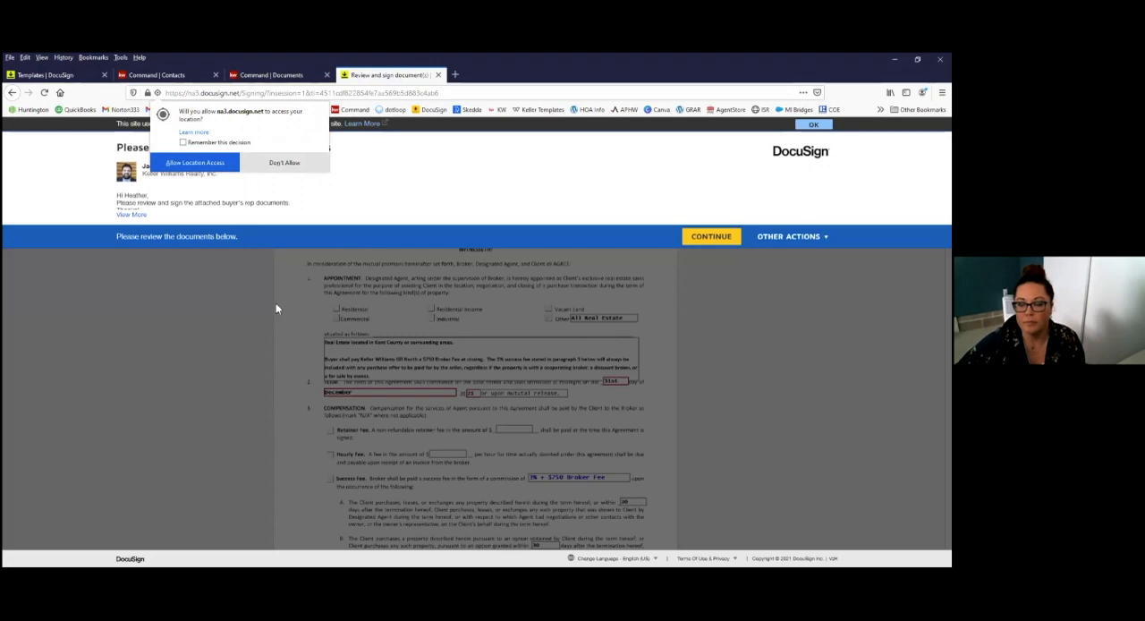
click(326, 302)
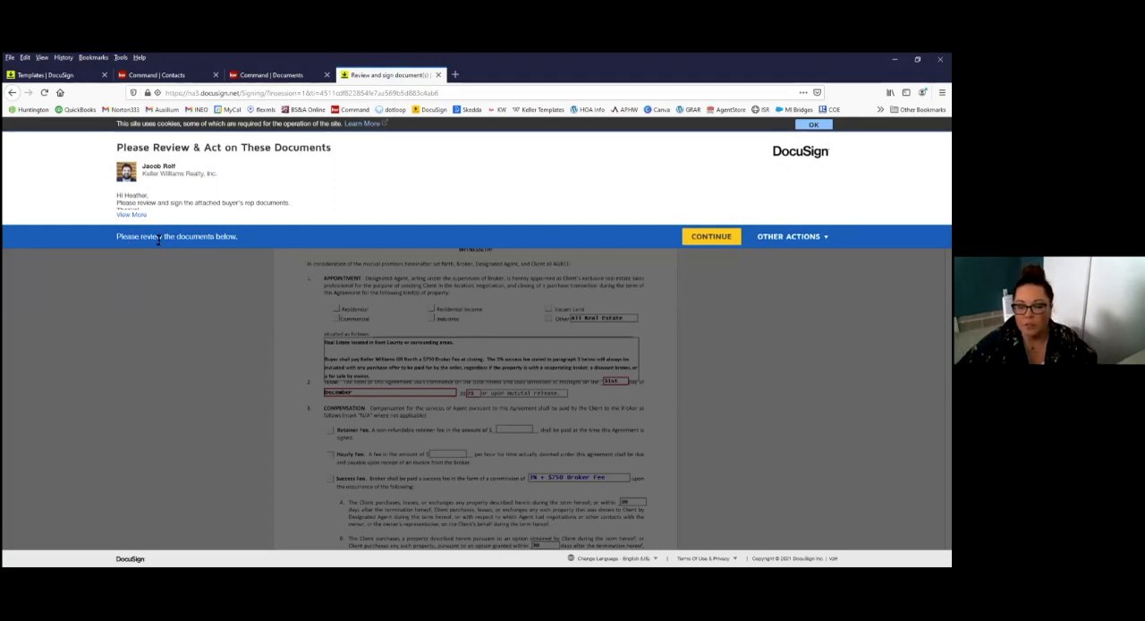
click(712, 240)
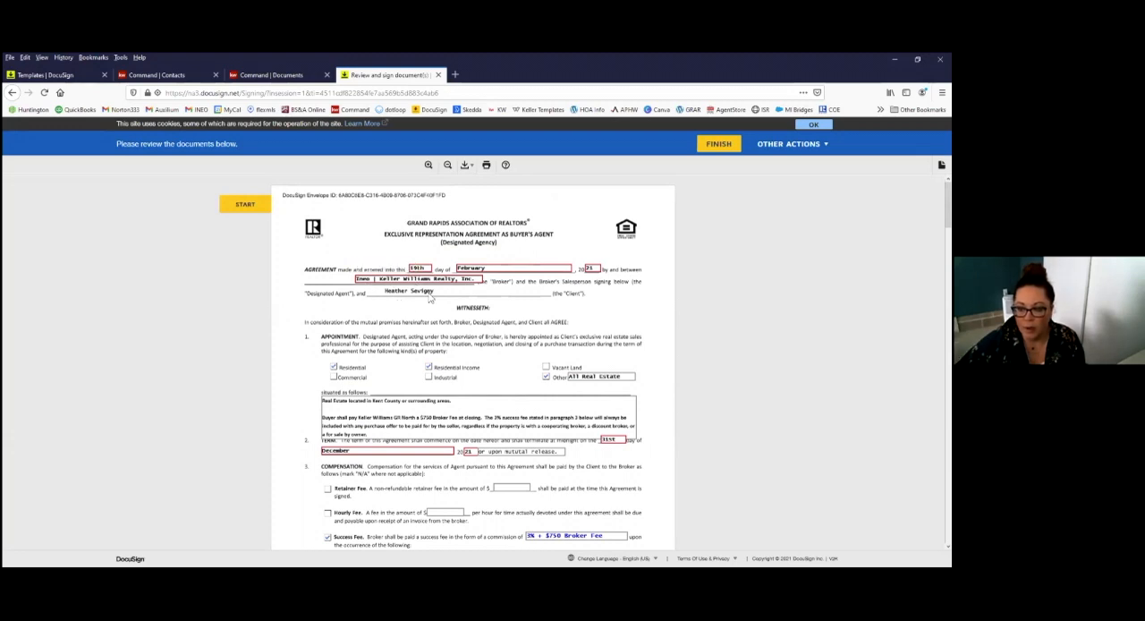
Step: Review the agreement's first page from the dates to the compensation terms and apply the required agent initials
scroll(689, 373, down, 1)
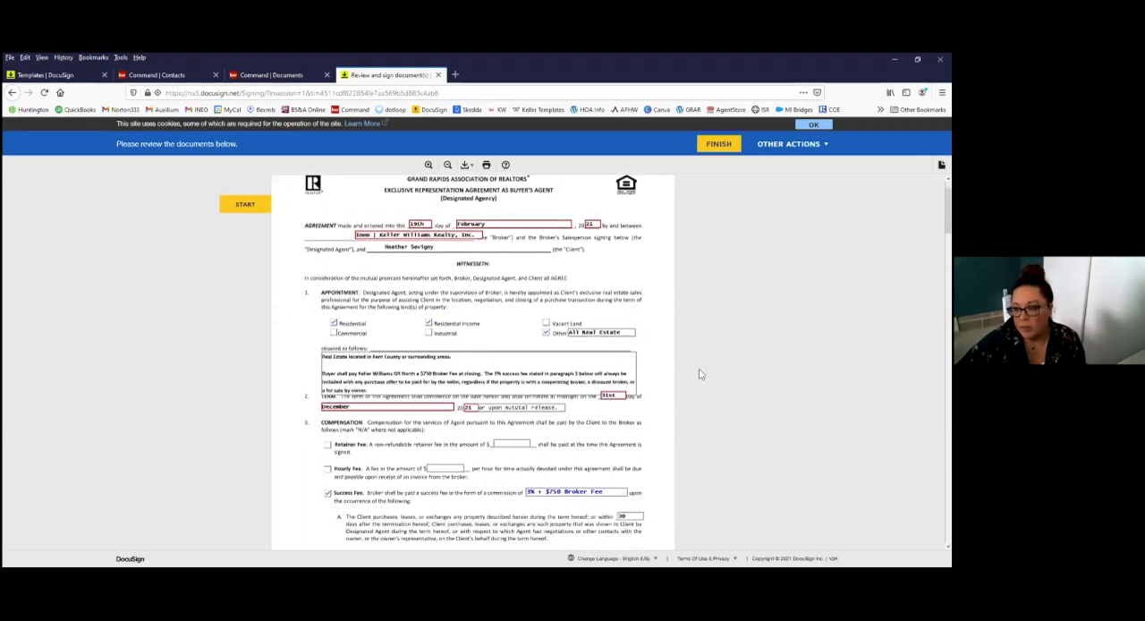
scroll(666, 376, down, 1)
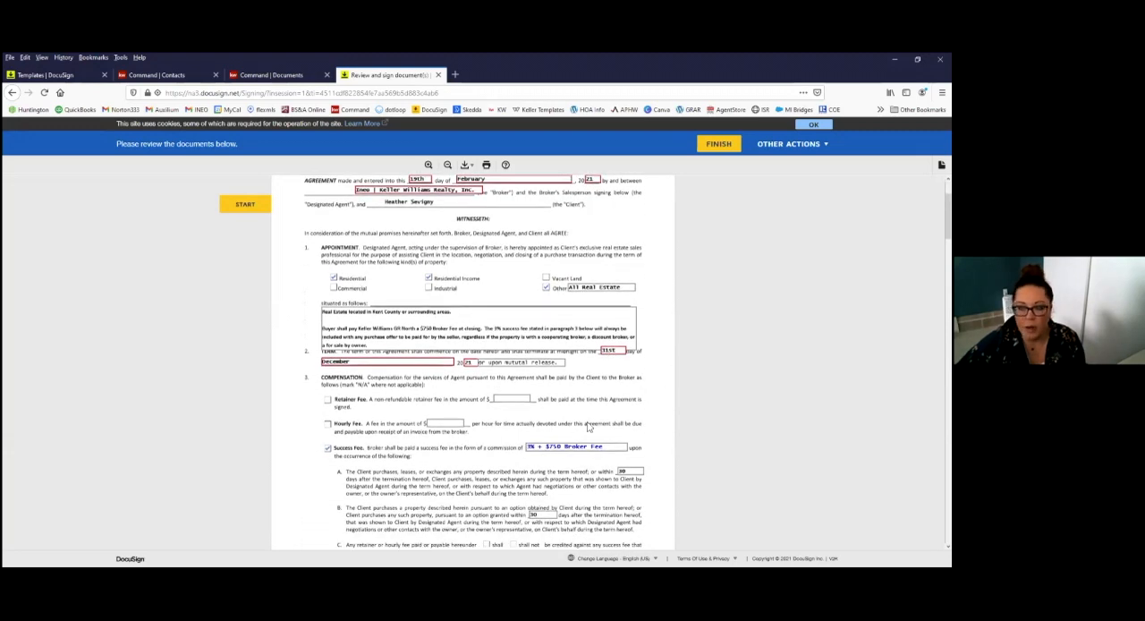
scroll(604, 424, down, 2)
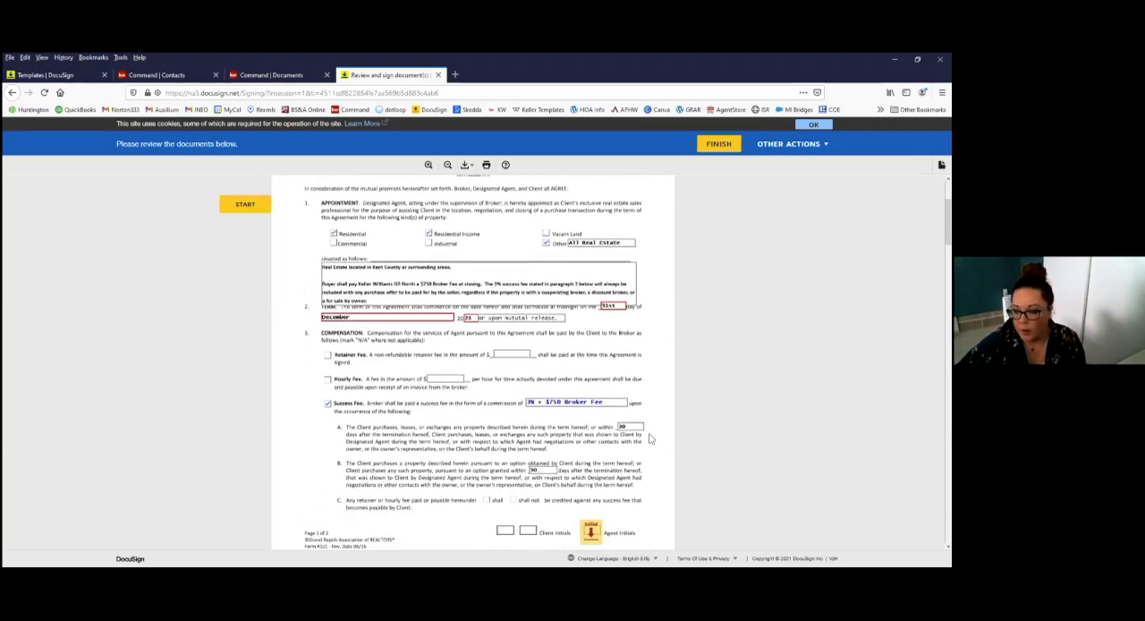
scroll(590, 443, down, 1)
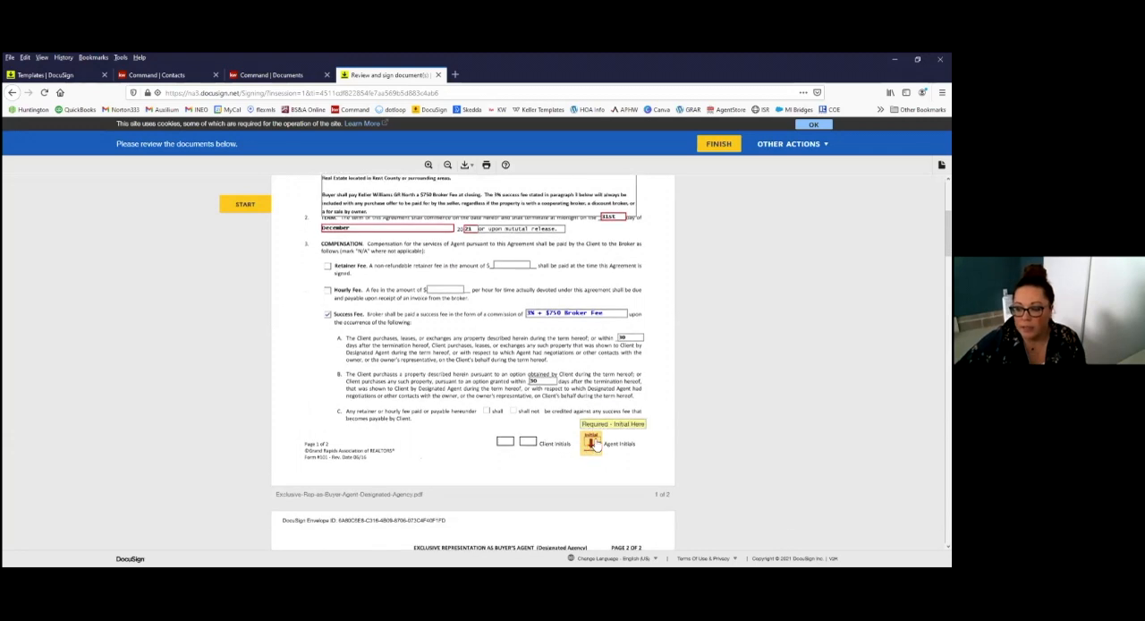
scroll(627, 434, down, 1)
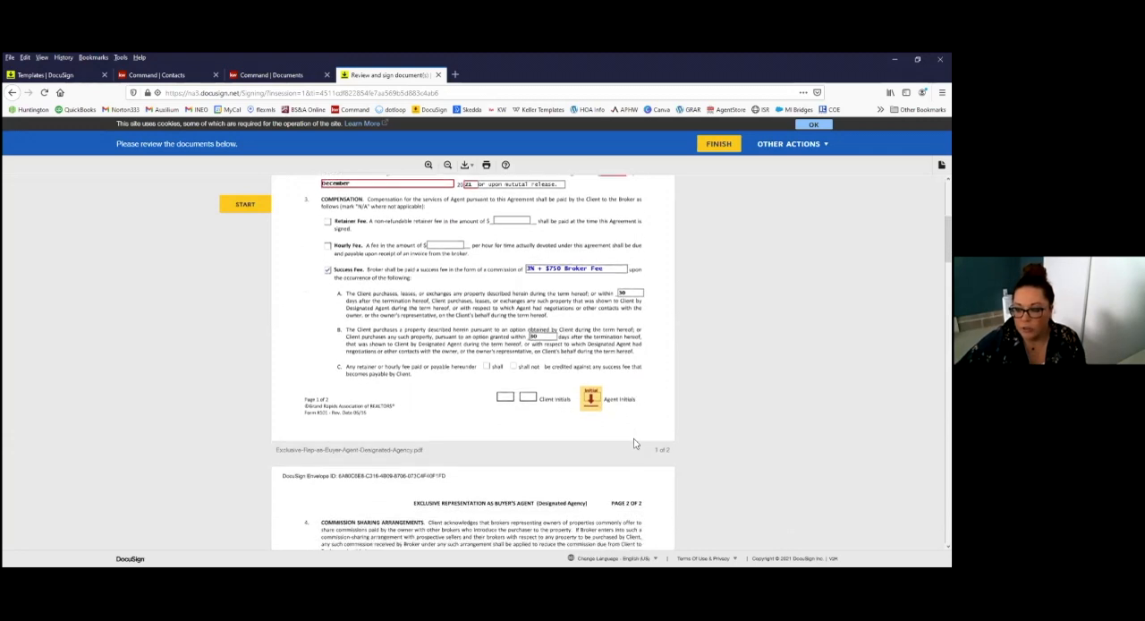
scroll(609, 439, up, 1)
click(591, 442)
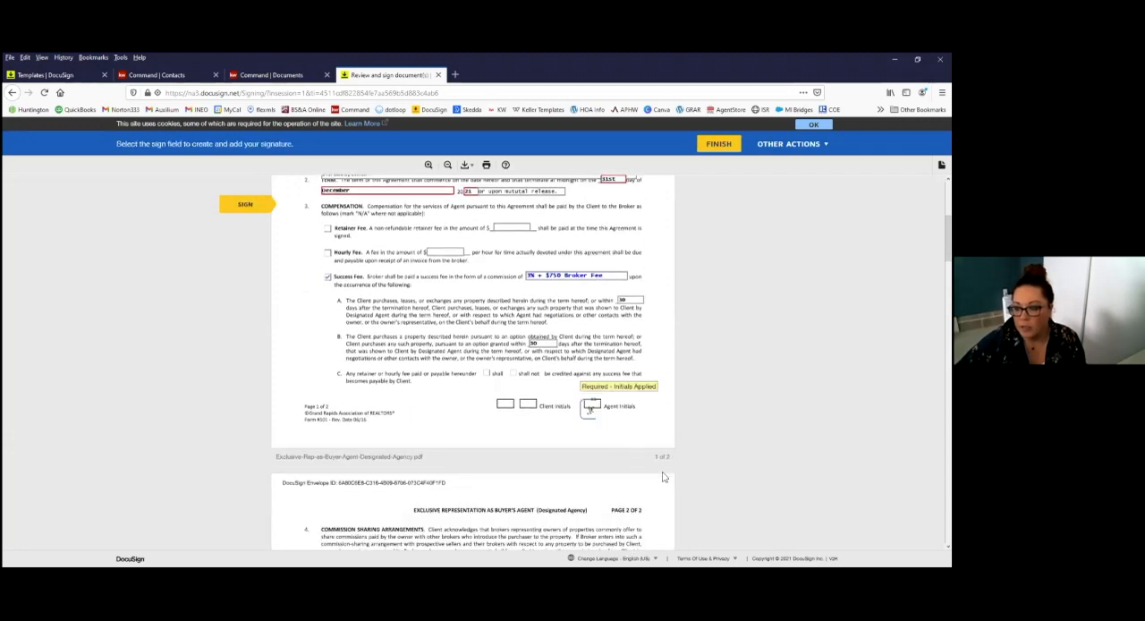
Step: Sign the agreement's second page as broker/realtor and apply the licensee signature on the agency disclosure
scroll(663, 477, down, 3)
scroll(507, 365, down, 3)
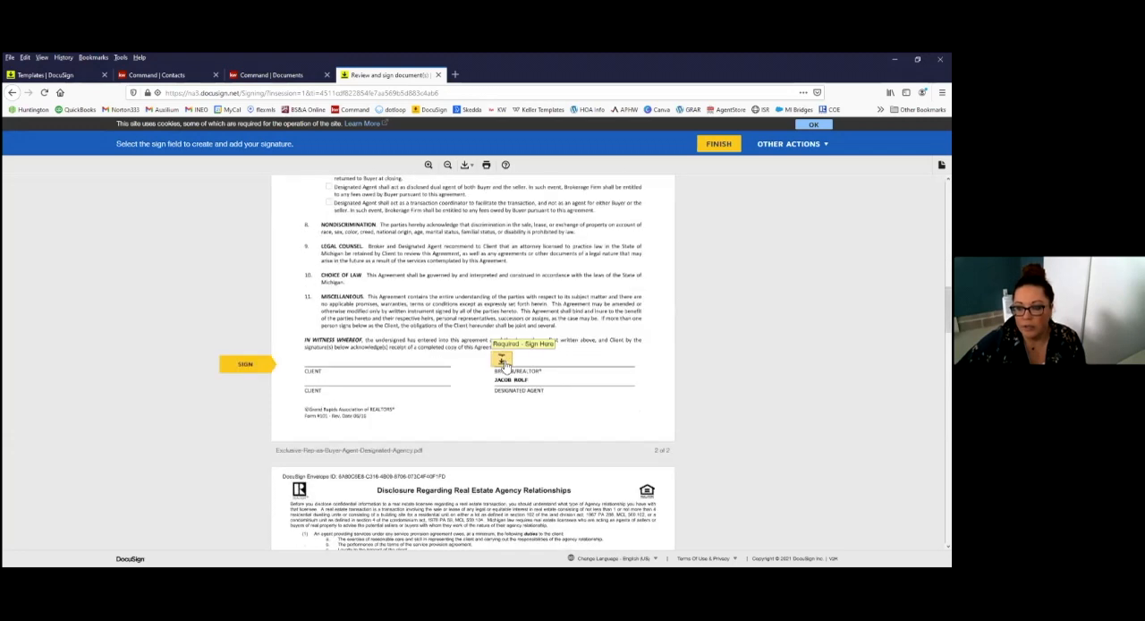
click(300, 364)
Step: Review the signed agency disclosure, Land Title notice and warranty statement, and finish the agent's signing
scroll(615, 423, down, 2)
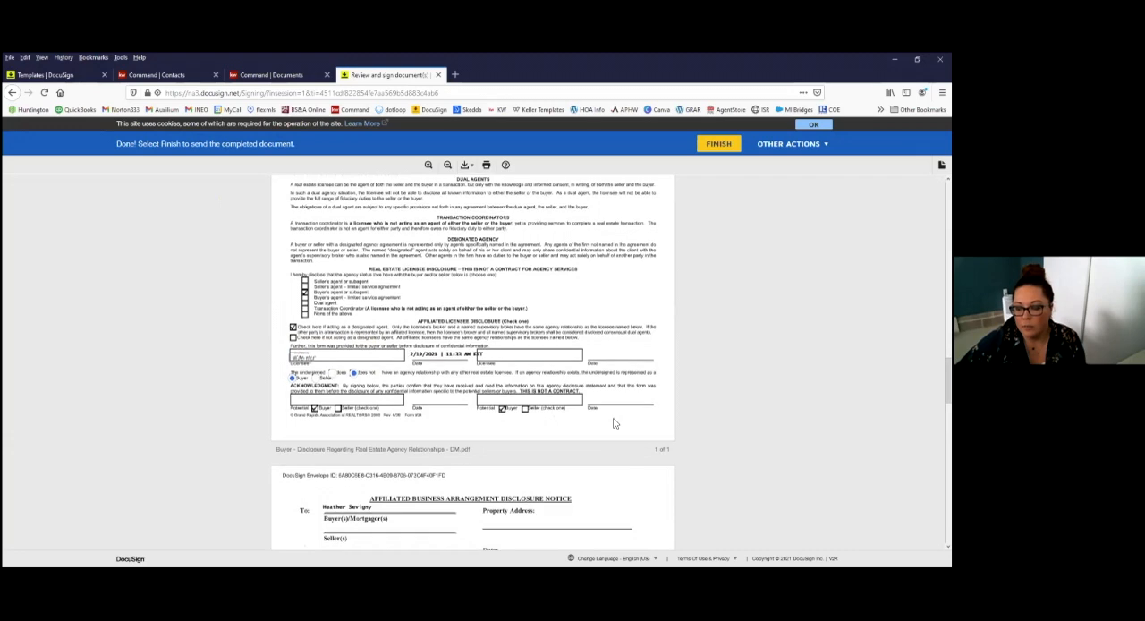
scroll(615, 423, down, 1)
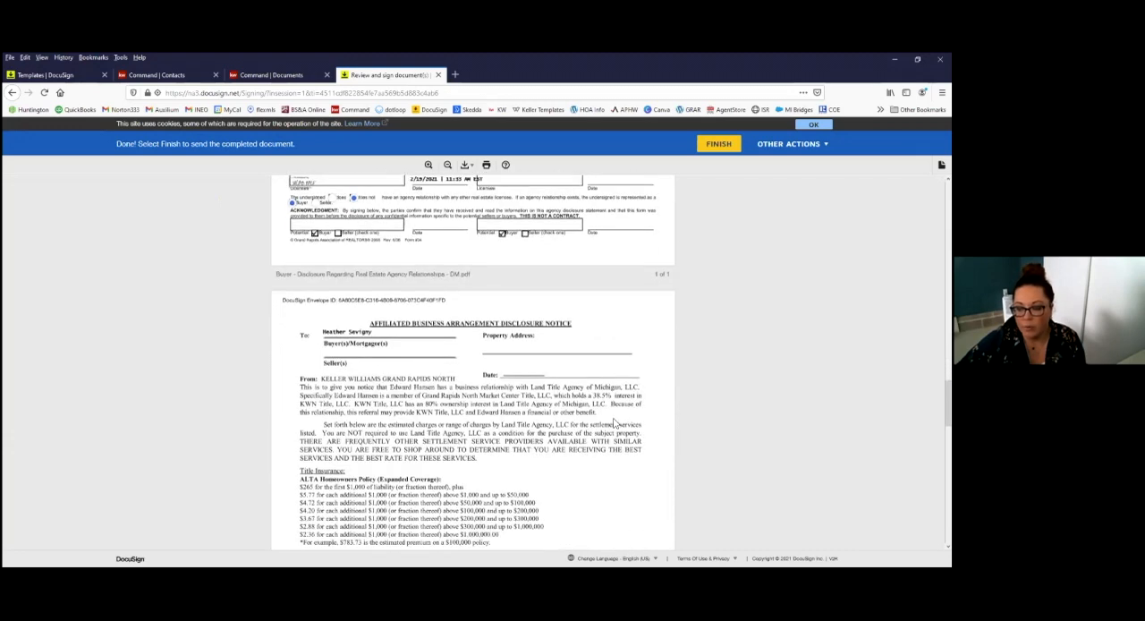
scroll(570, 439, down, 10)
scroll(570, 439, up, 3)
scroll(570, 439, down, 3)
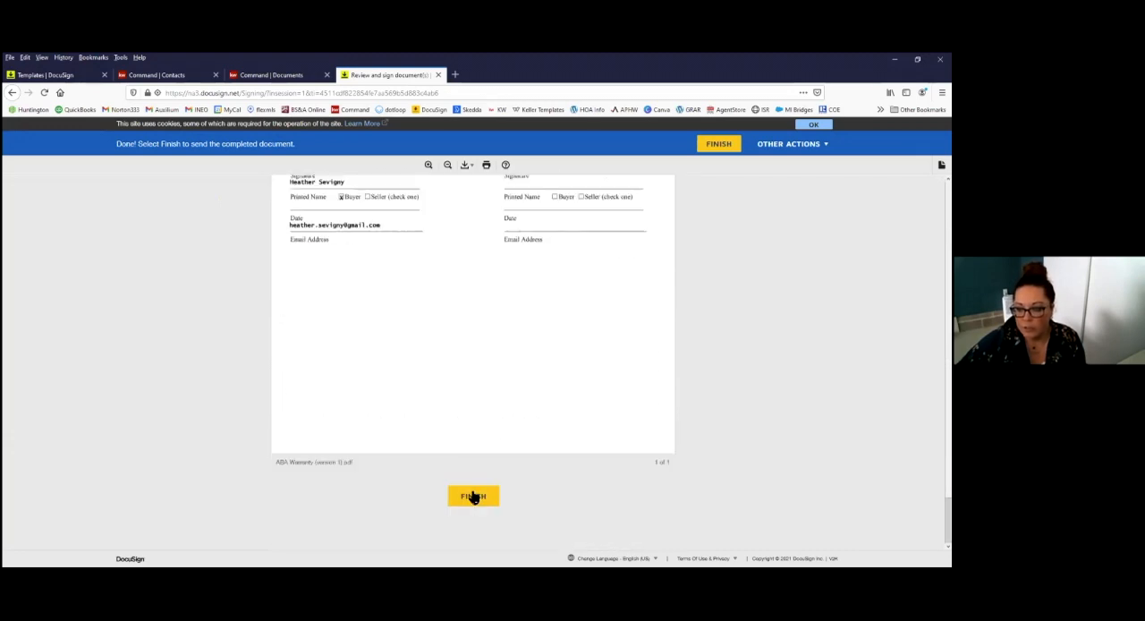
click(473, 496)
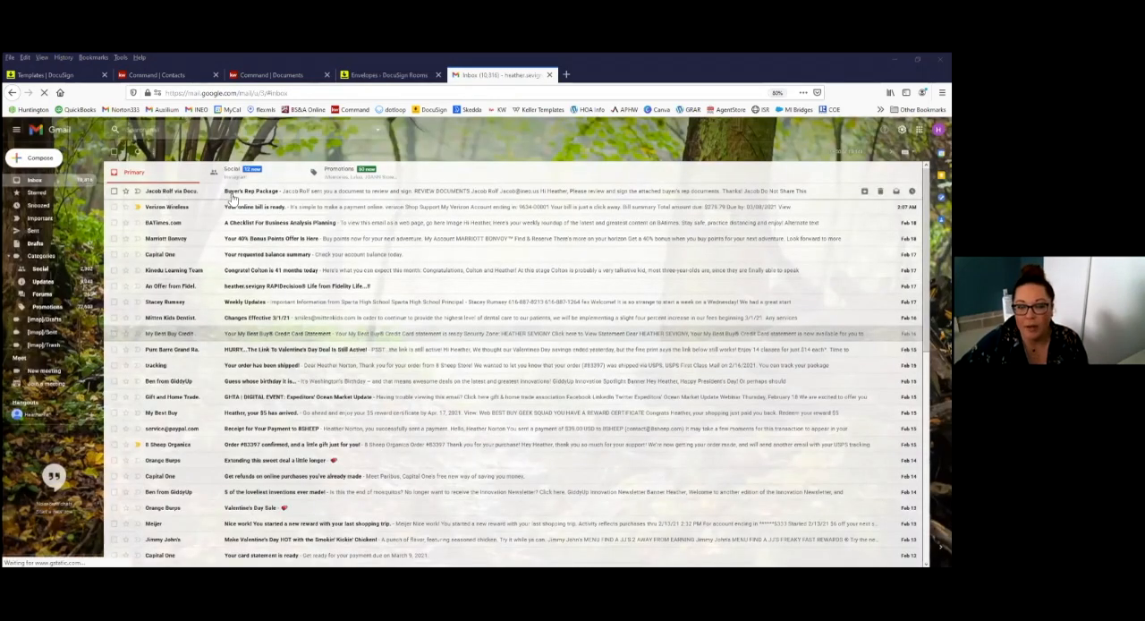
Step: Open the Buyer's Rep Package email in the buyer's Gmail inbox, launch the document review with location access allowed, and continue to the documents
click(251, 192)
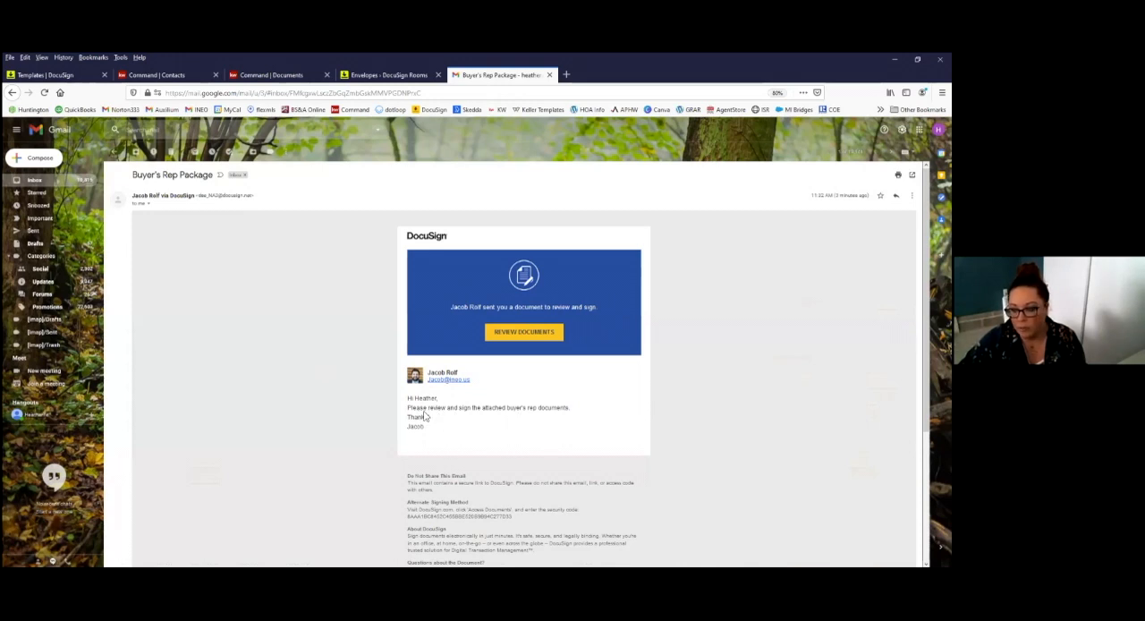
scroll(608, 451, down, 1)
scroll(608, 451, up, 1)
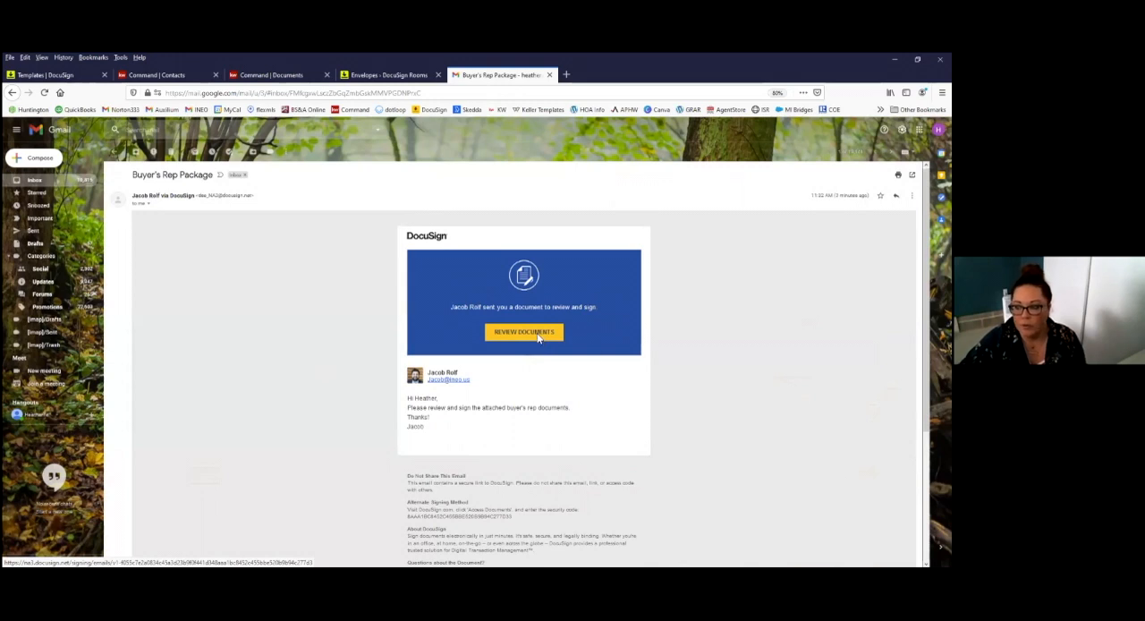
click(540, 338)
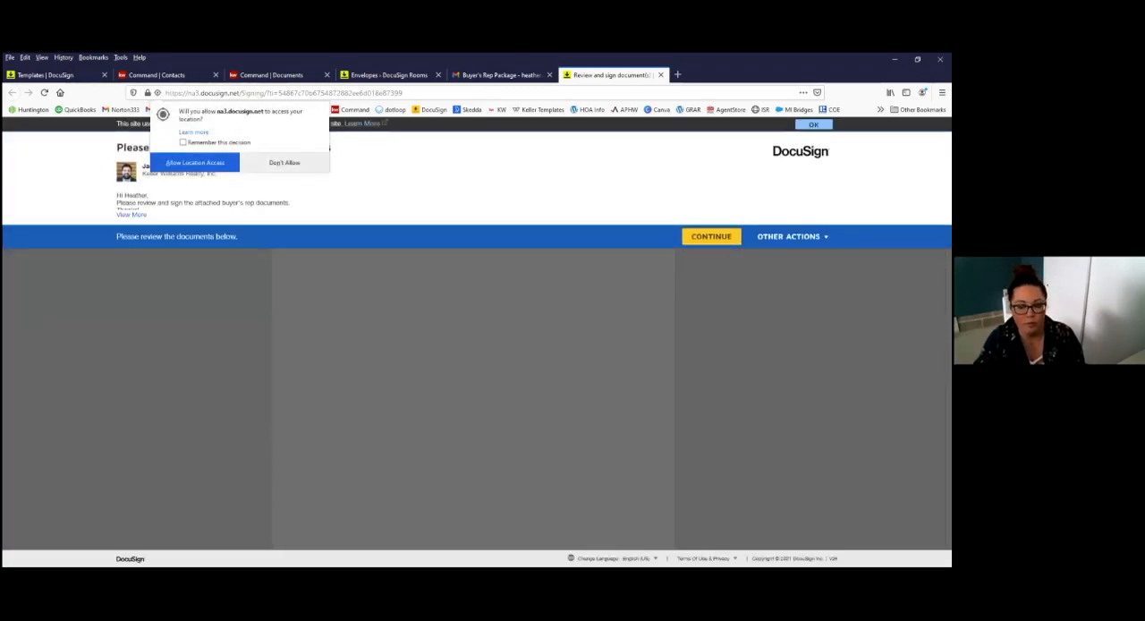
click(195, 162)
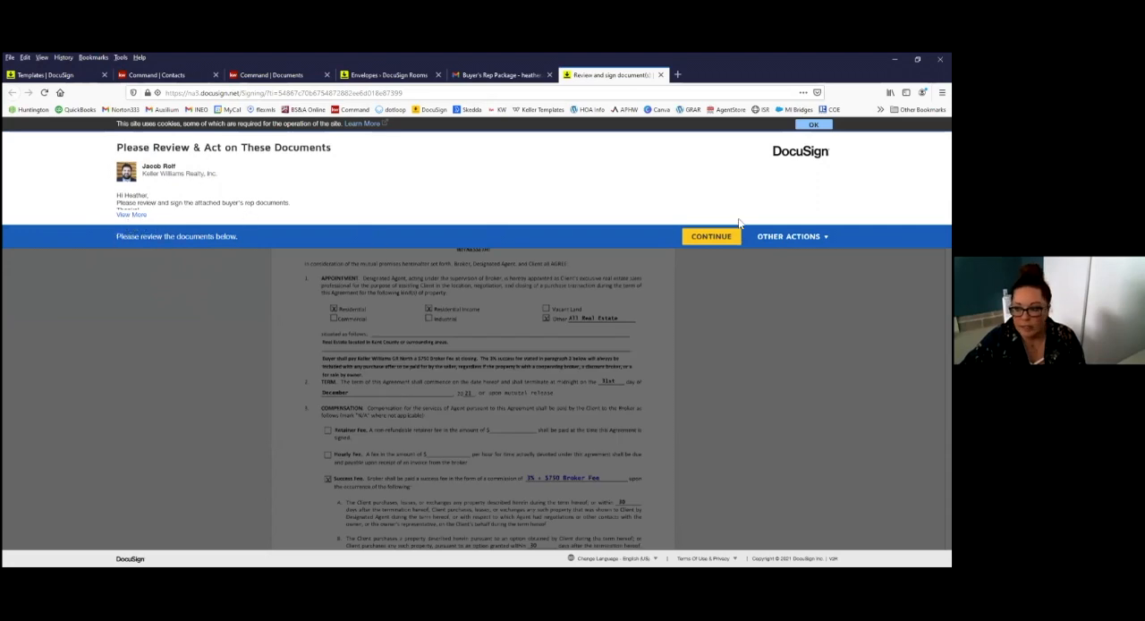
click(711, 236)
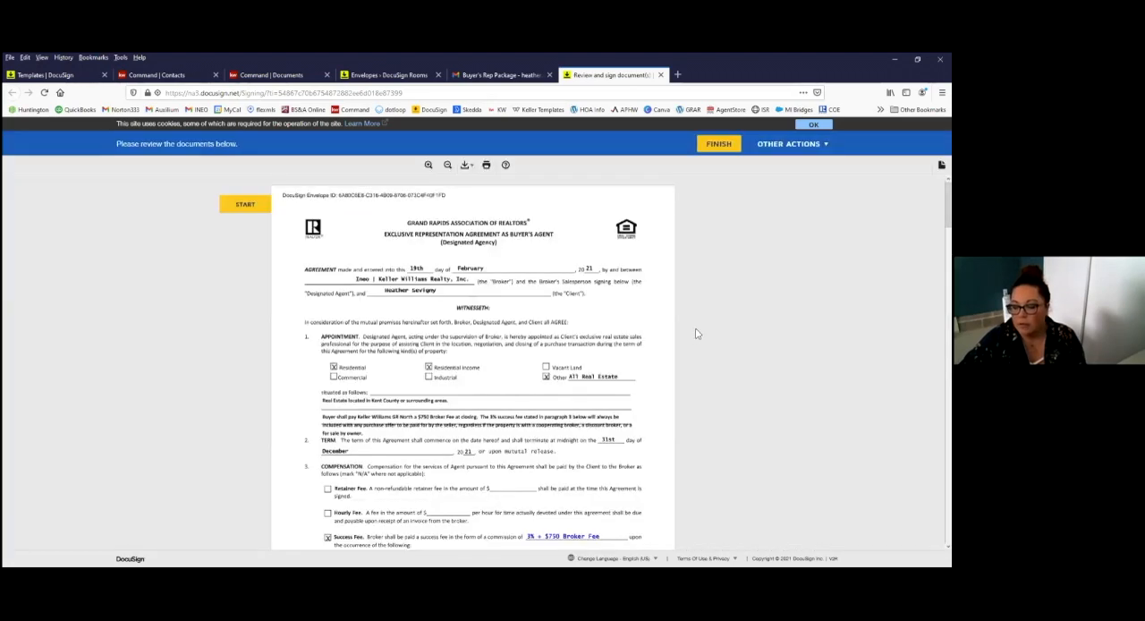
Step: Review the agreement's first page as the buyer and apply the required client initials
scroll(598, 455, down, 2)
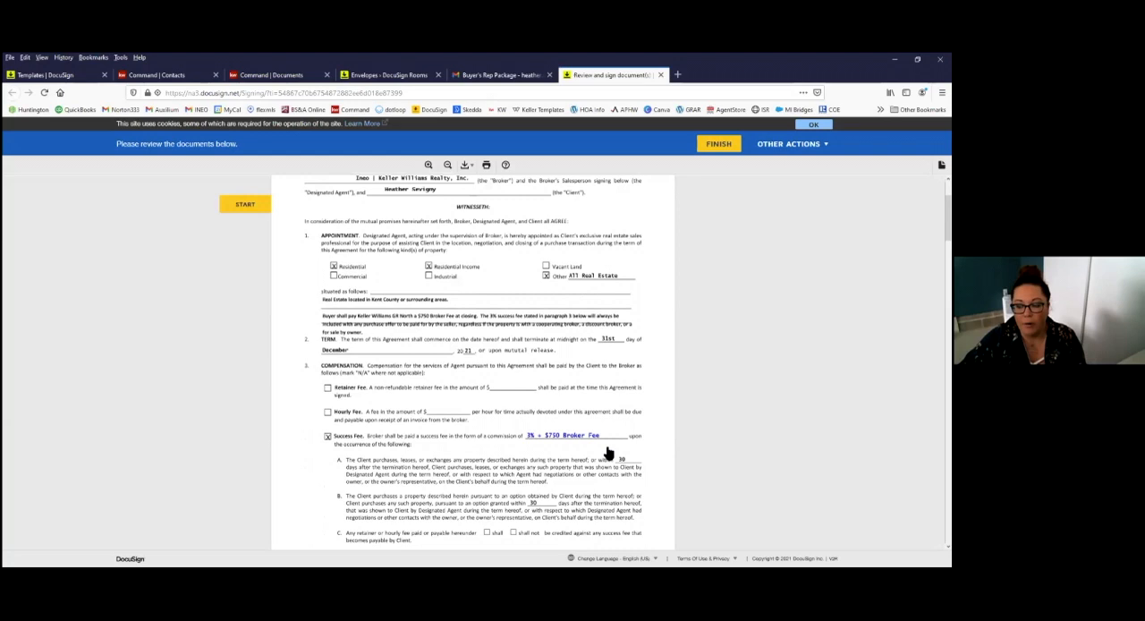
scroll(607, 453, down, 3)
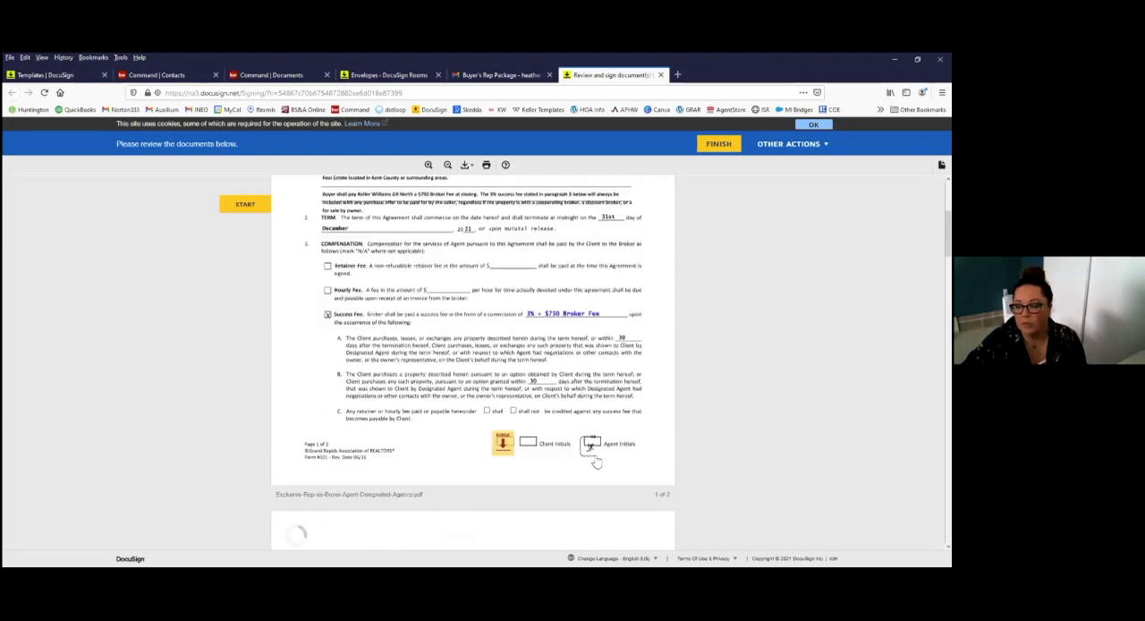
scroll(600, 452, down, 1)
click(502, 398)
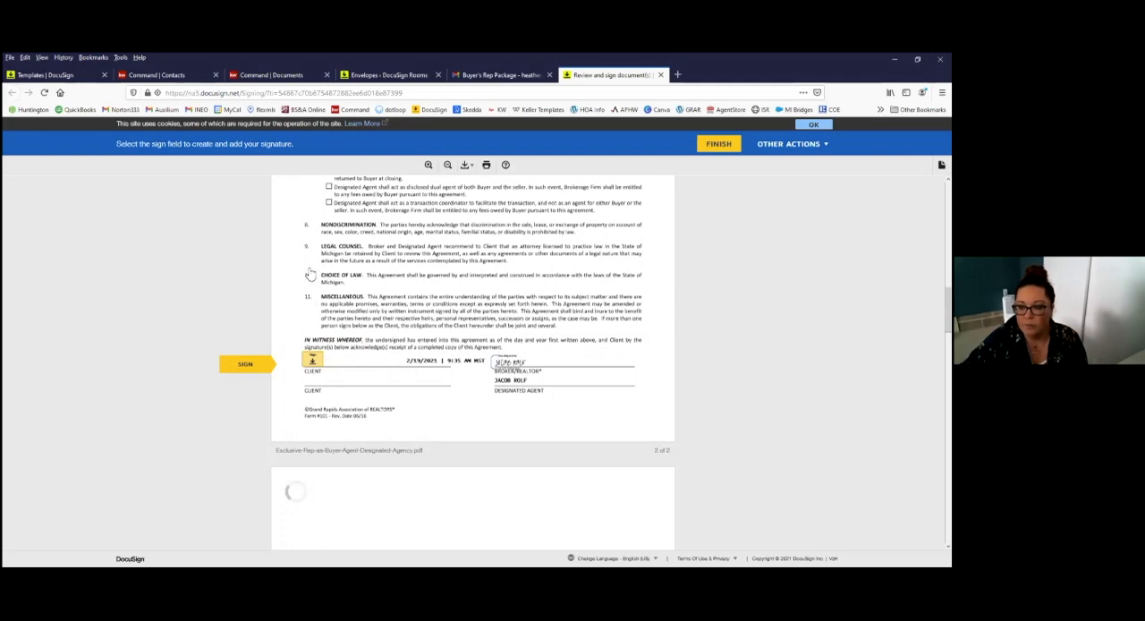
Step: Apply the buyer's signature in the agreement, agency disclosure, Land Title notice and warranty statement, finish signing, and decline the DocuSign login
click(311, 362)
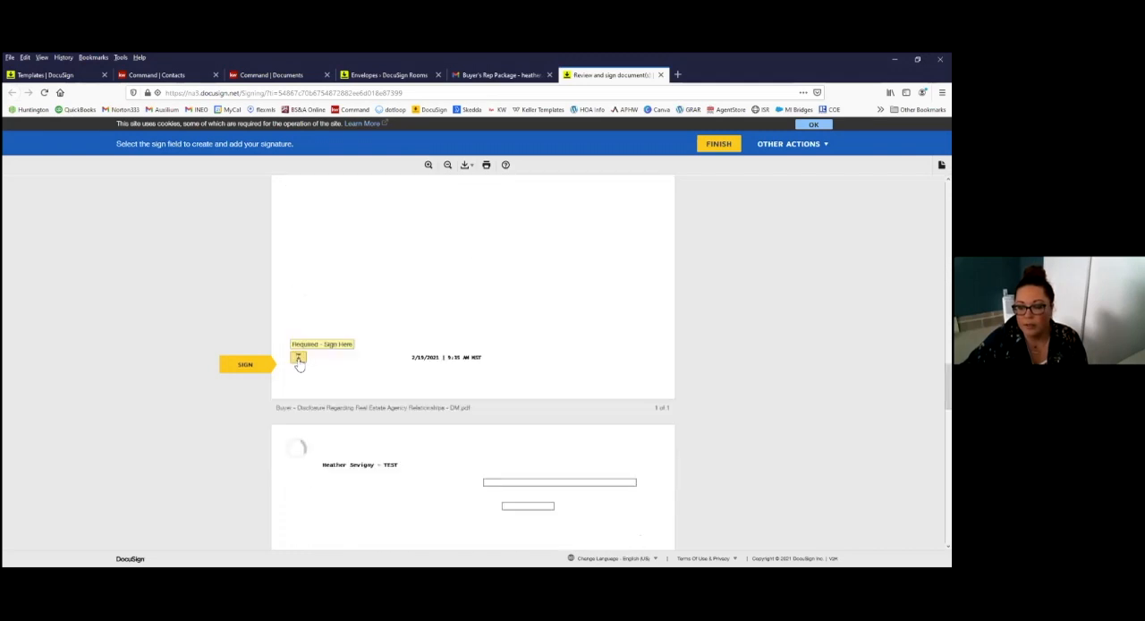
click(310, 360)
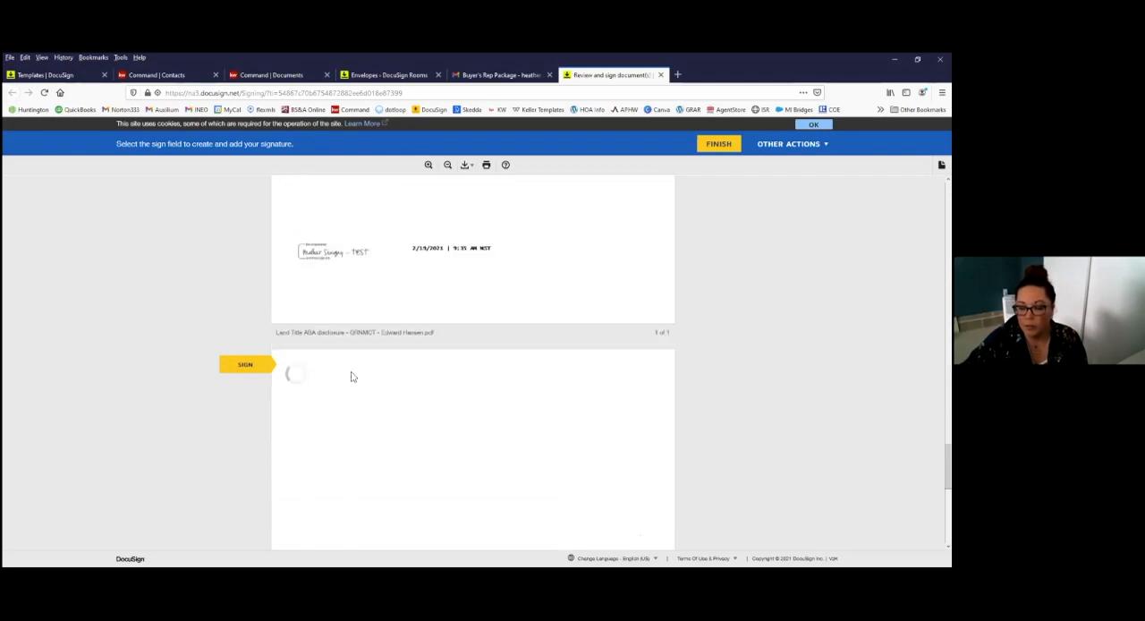
click(304, 362)
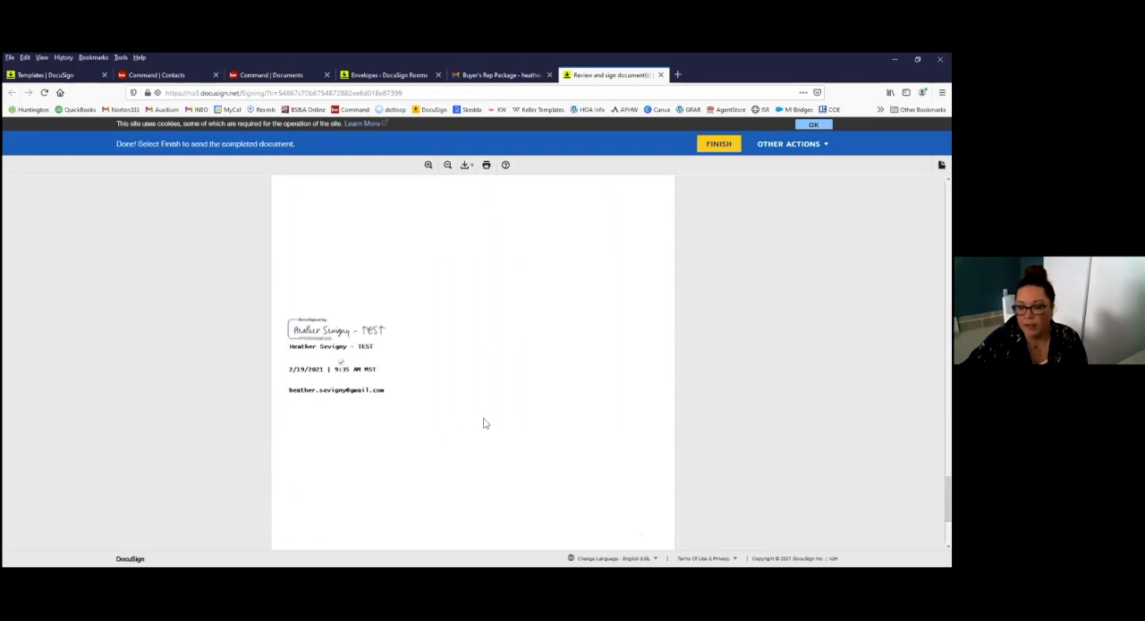
click(491, 496)
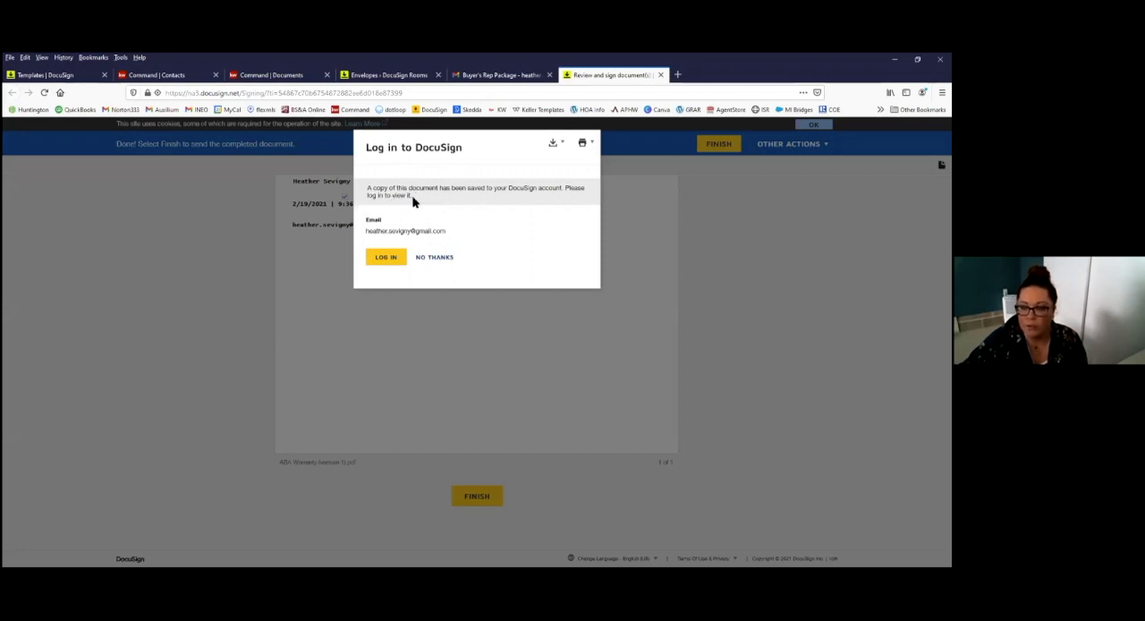
click(436, 258)
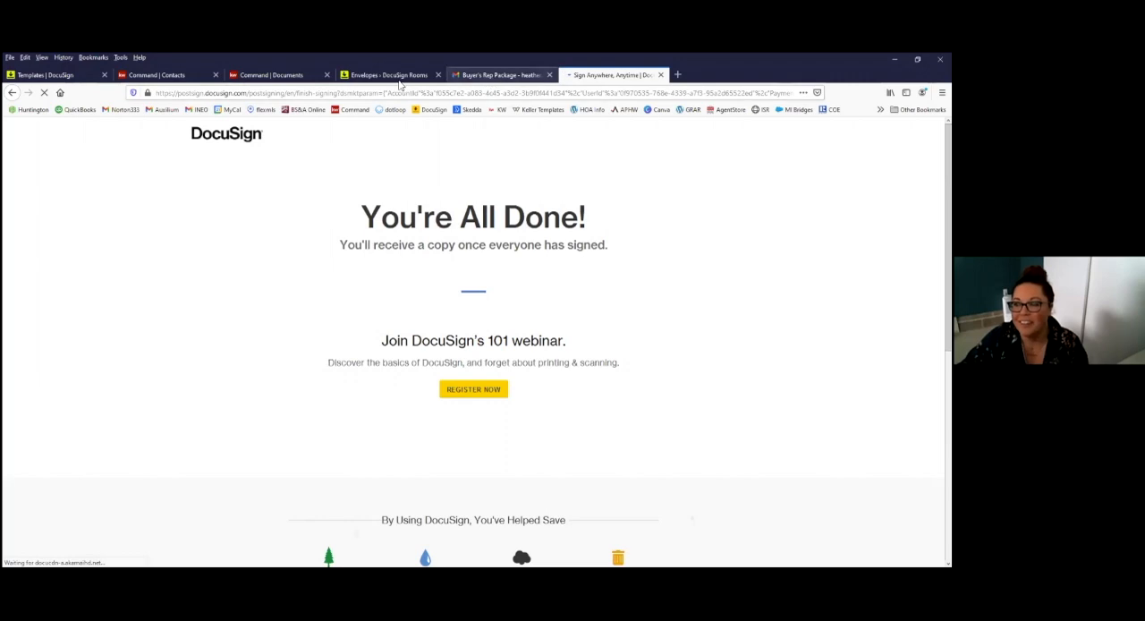
Step: Close the buyer's email and signing pages, refresh the room's envelopes in DocuSign Rooms, and check the Buyer's Rep Package's signing details
click(478, 75)
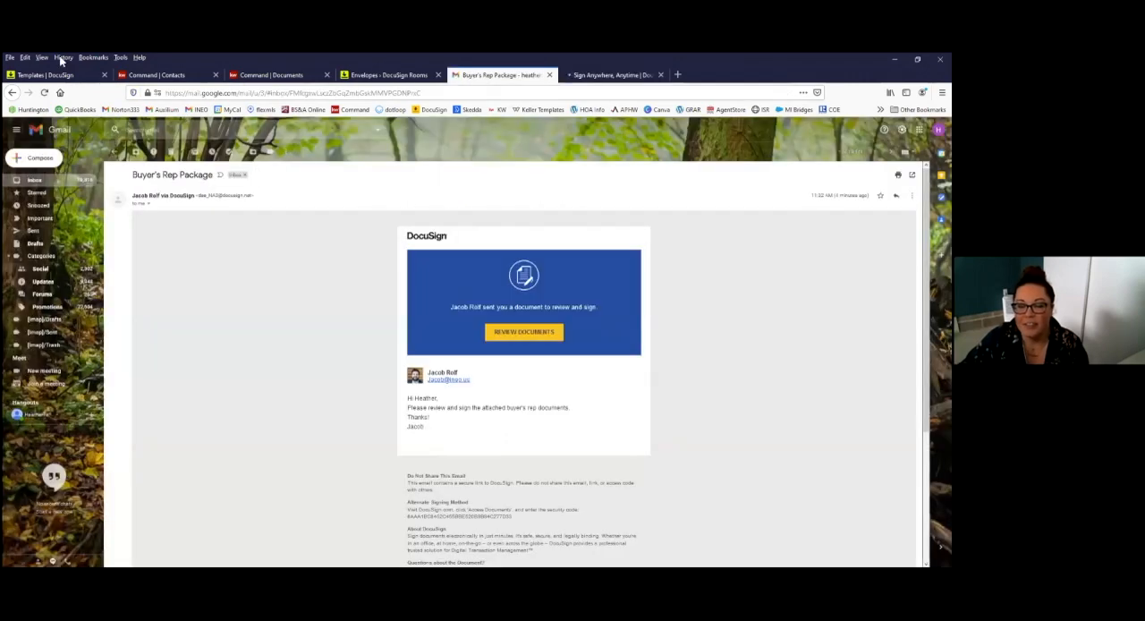
click(551, 77)
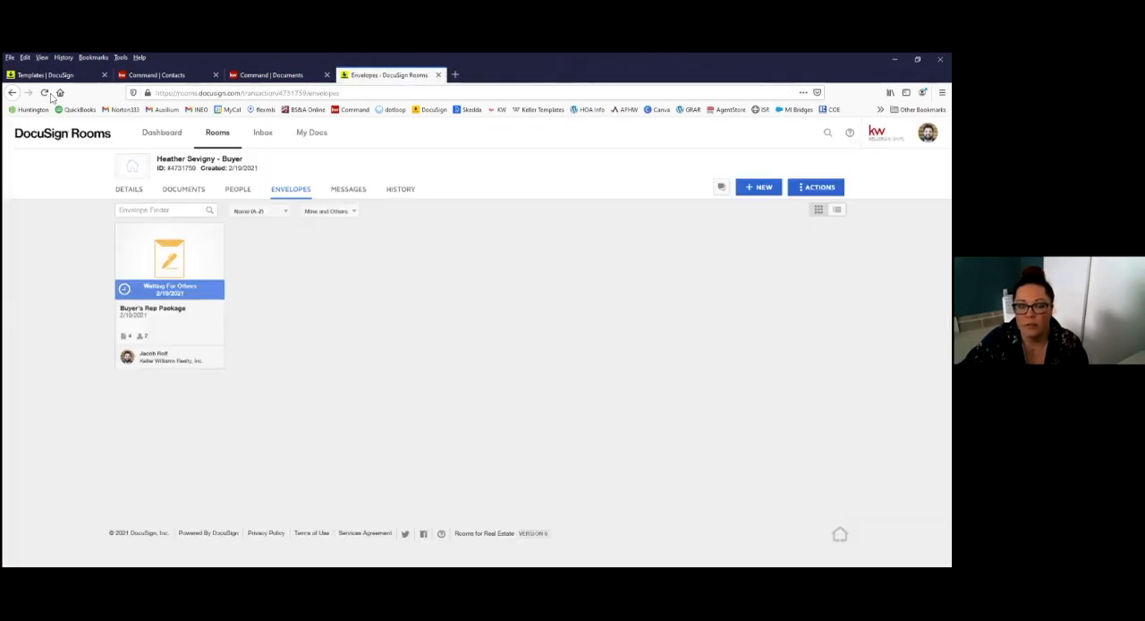
click(50, 95)
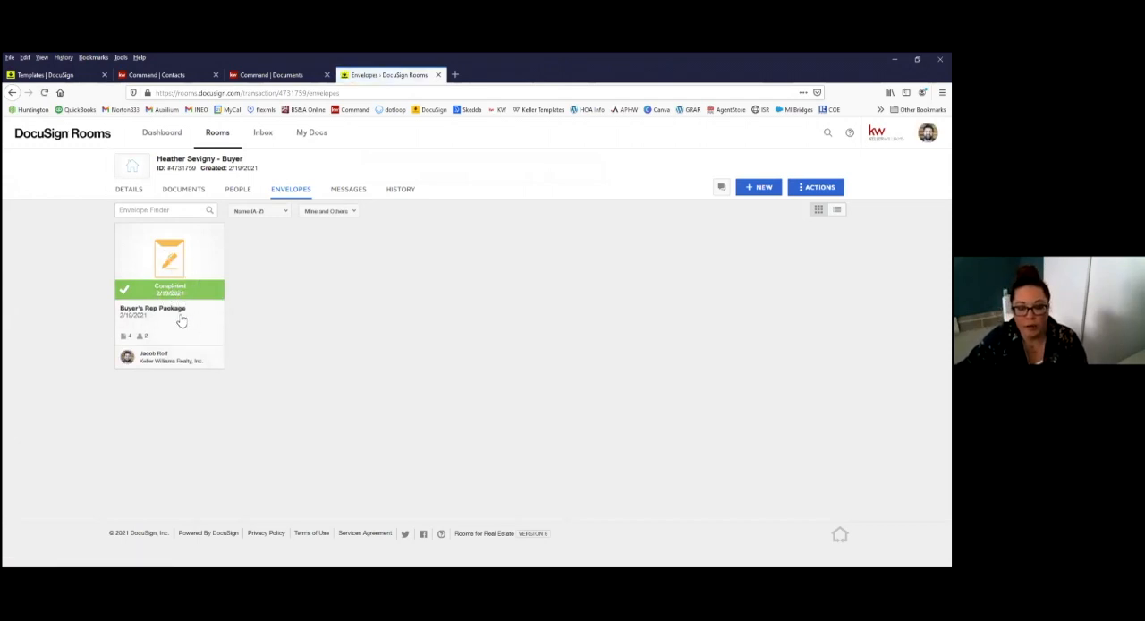
click(167, 314)
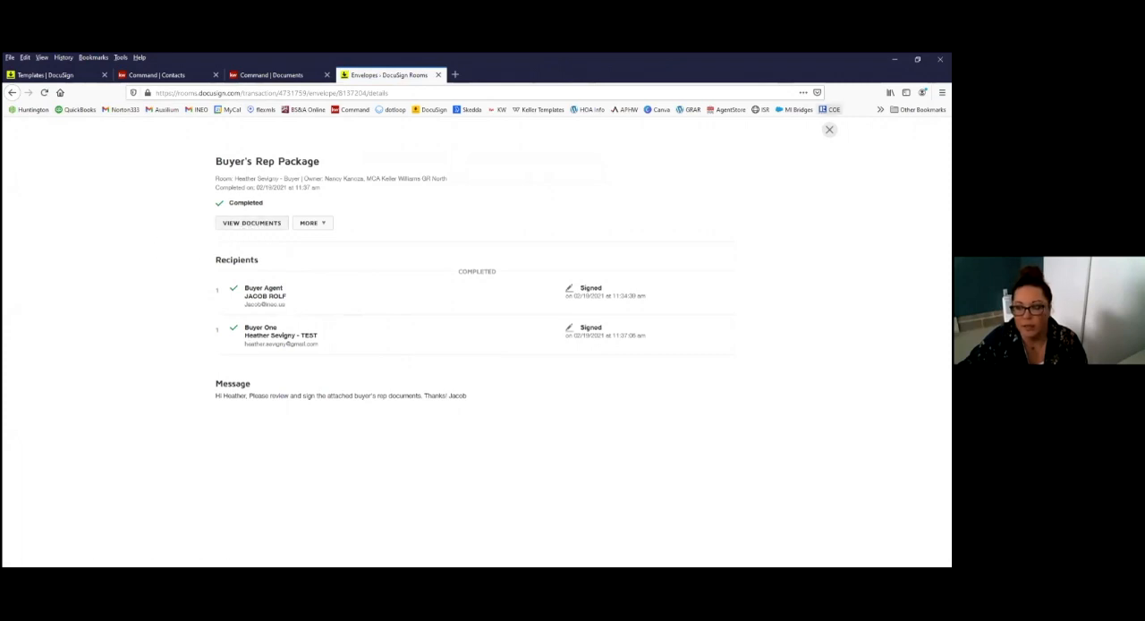
Step: Close the envelope details and delete the Certification - Buyer's Rep Package file from the room's documents
click(830, 129)
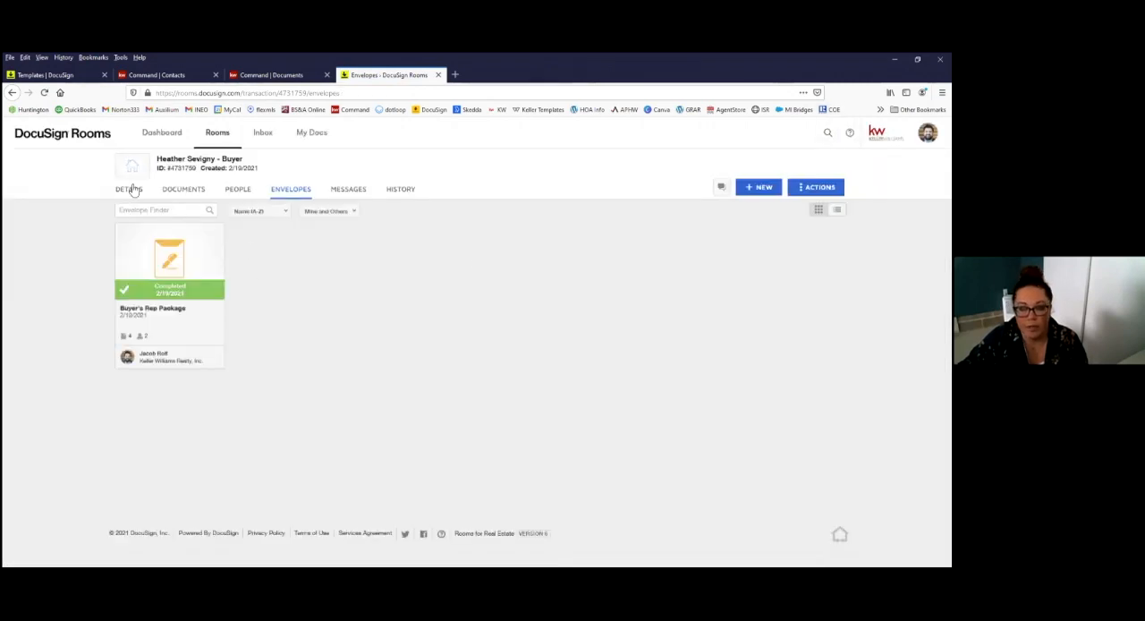
click(205, 195)
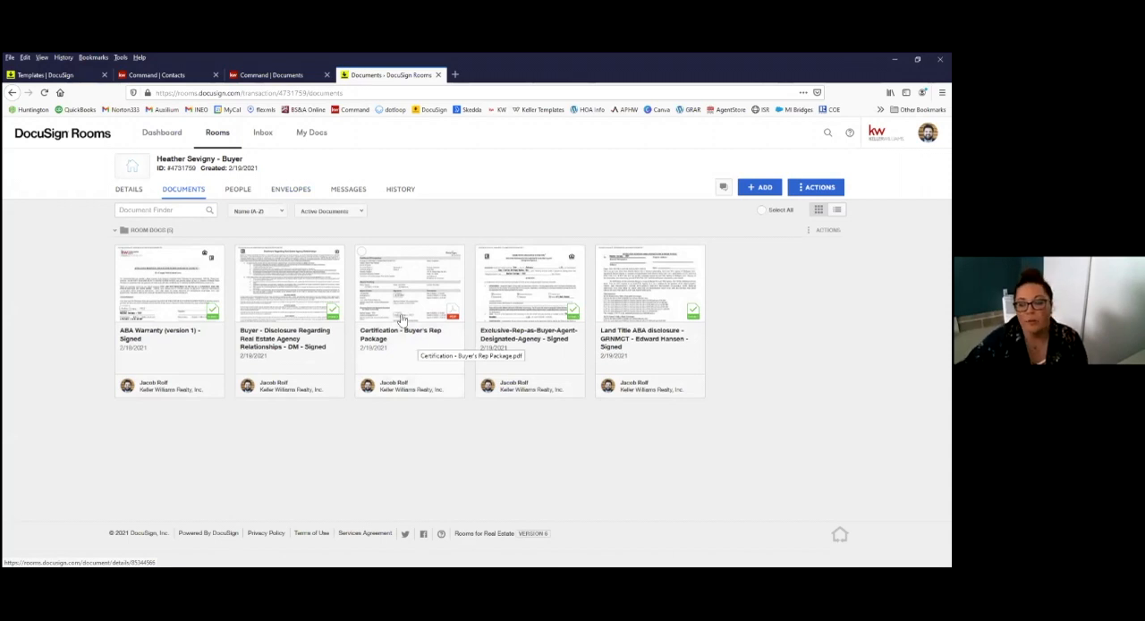
click(361, 253)
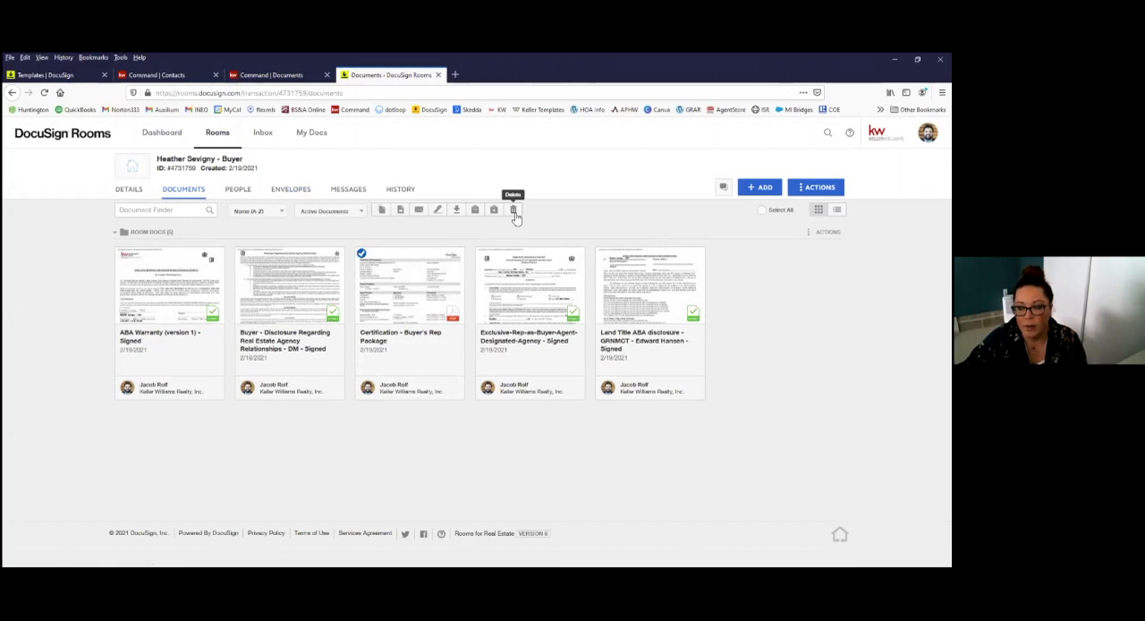
click(516, 216)
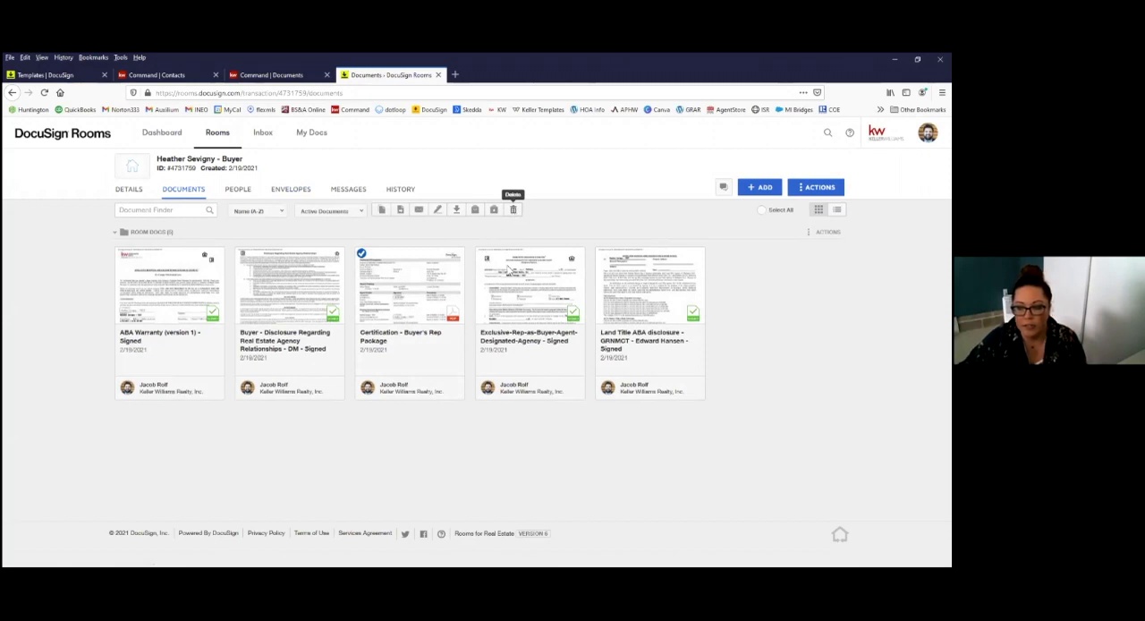
click(514, 250)
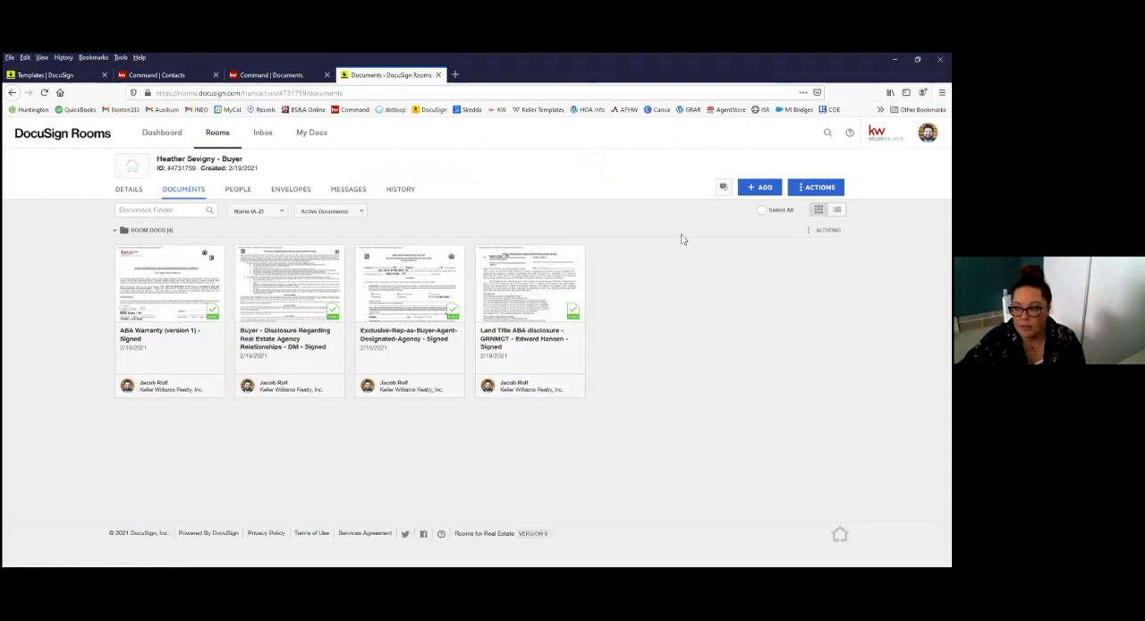
Step: Create a new folder named Buyer Documents in the room's documents
click(825, 230)
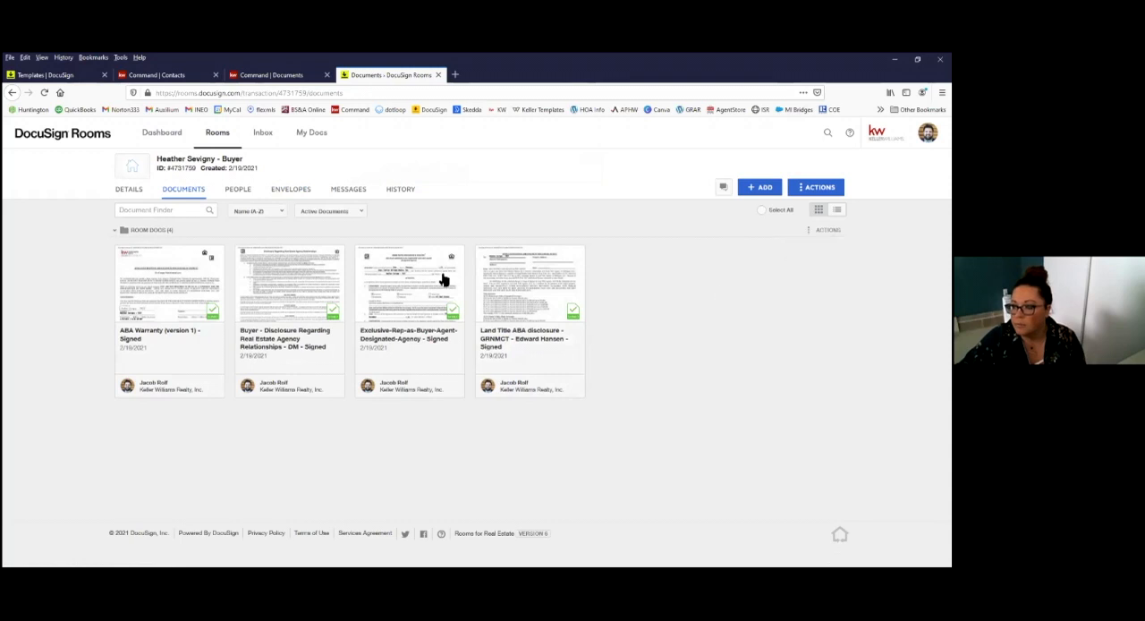
click(130, 231)
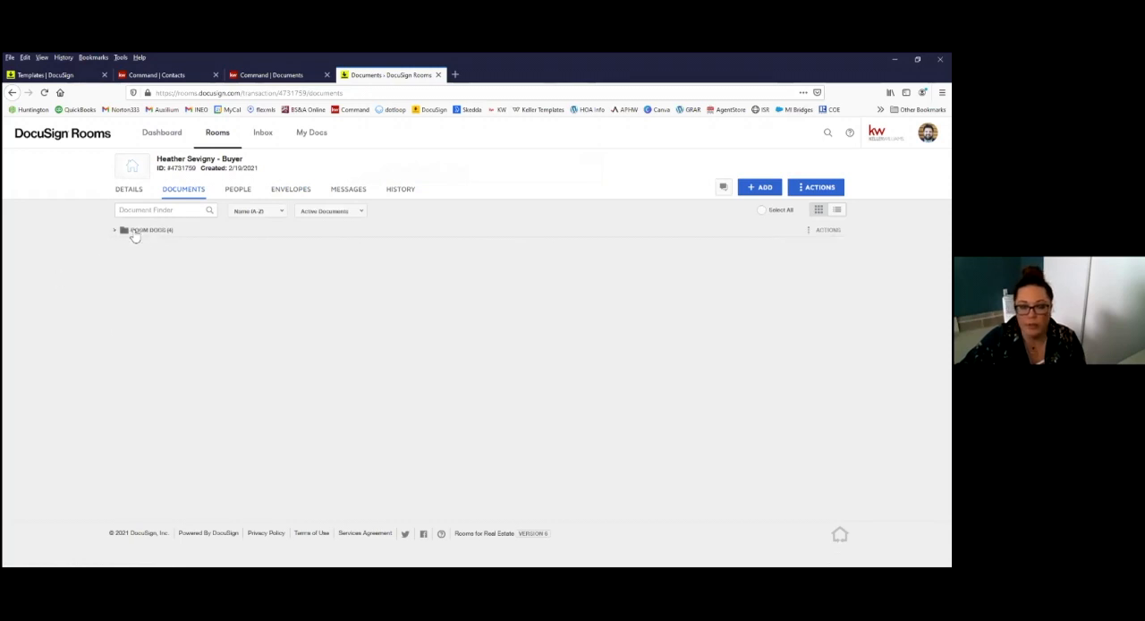
click(150, 233)
right_click(158, 234)
click(442, 502)
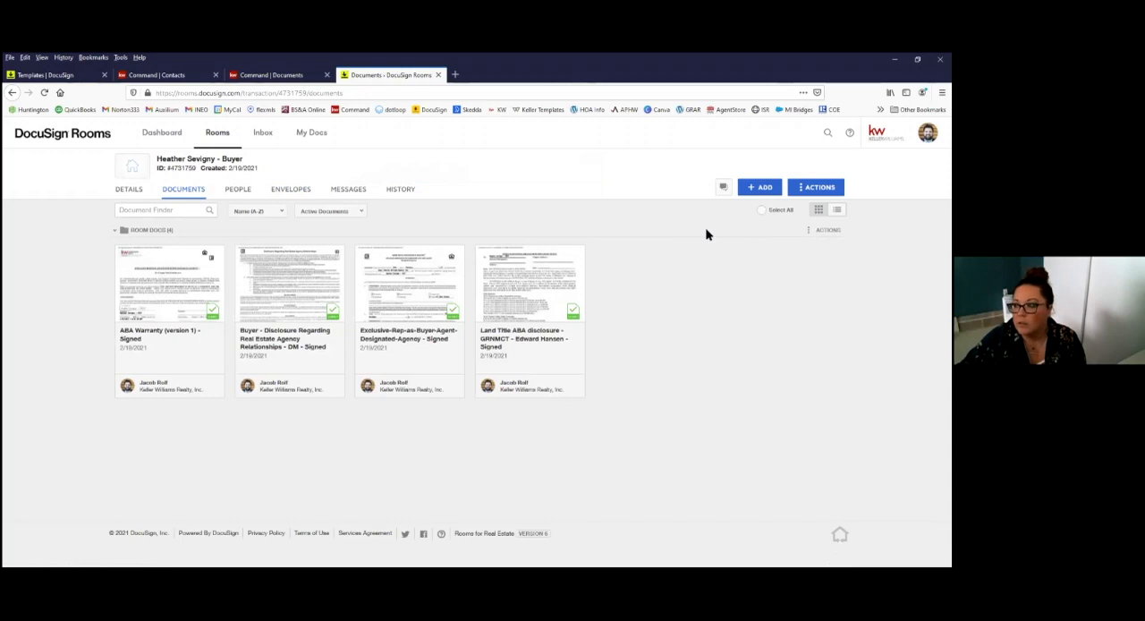
click(759, 188)
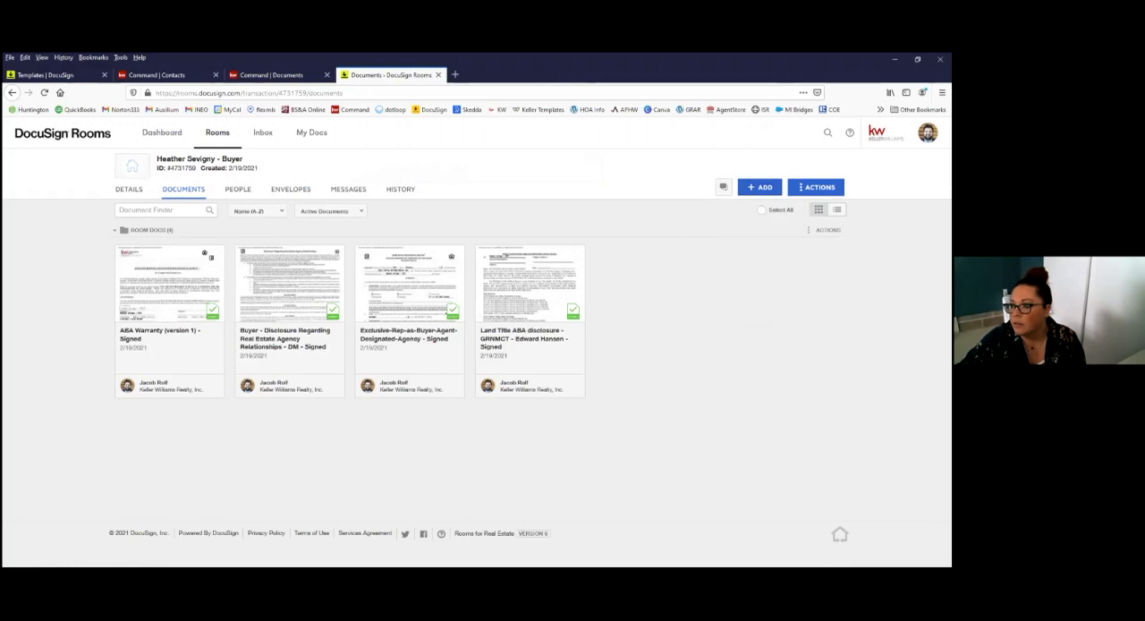
click(816, 188)
click(807, 229)
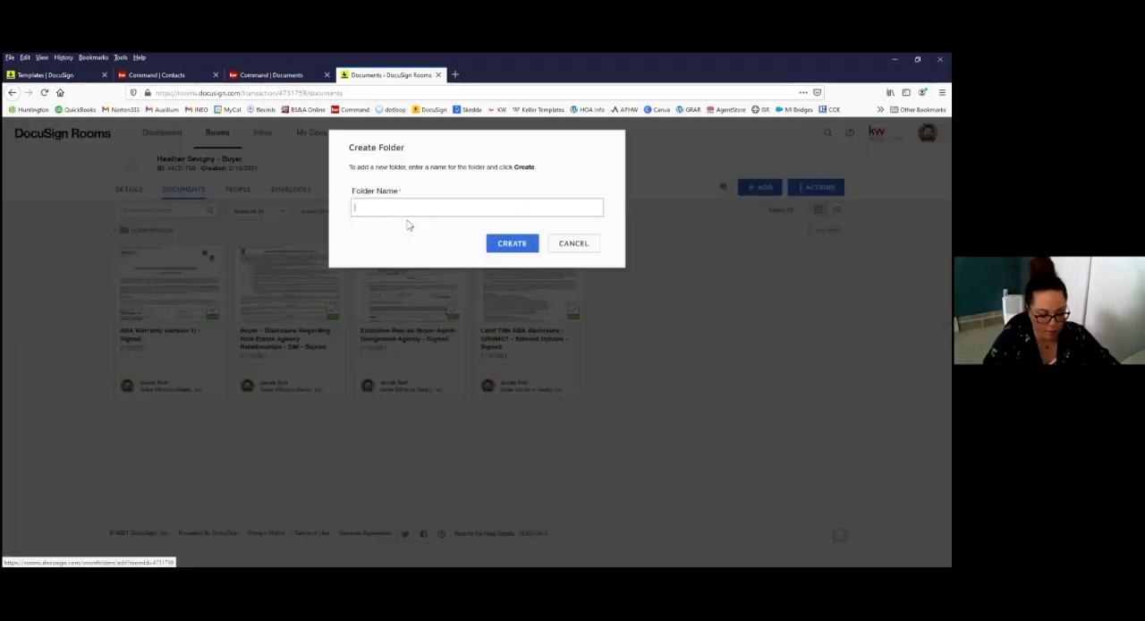
text(Buyer Documents)
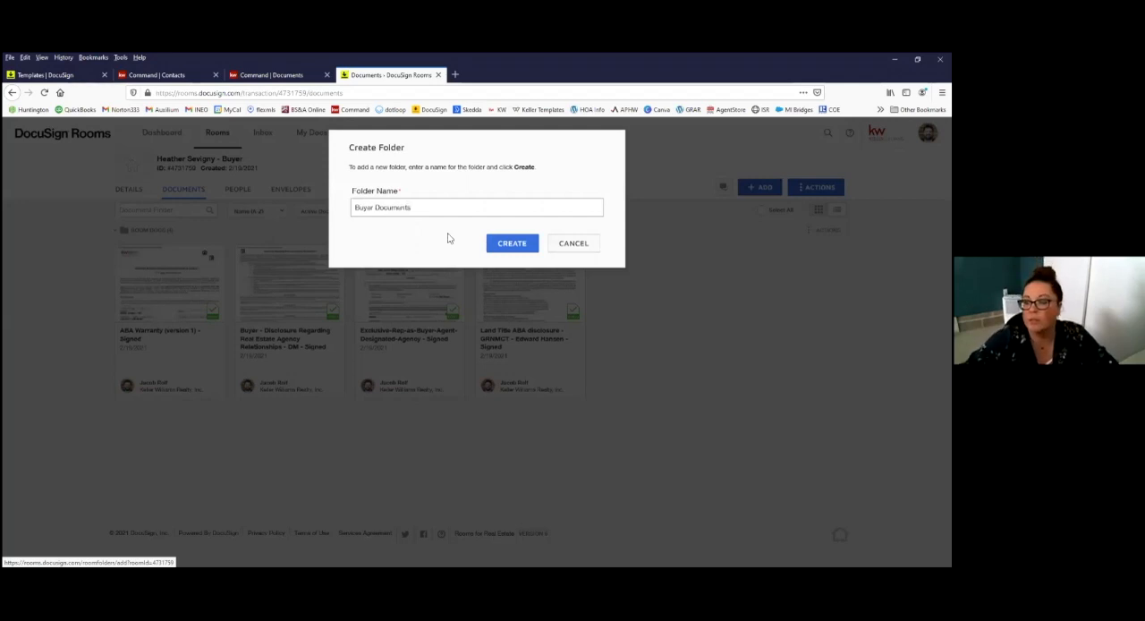
click(508, 244)
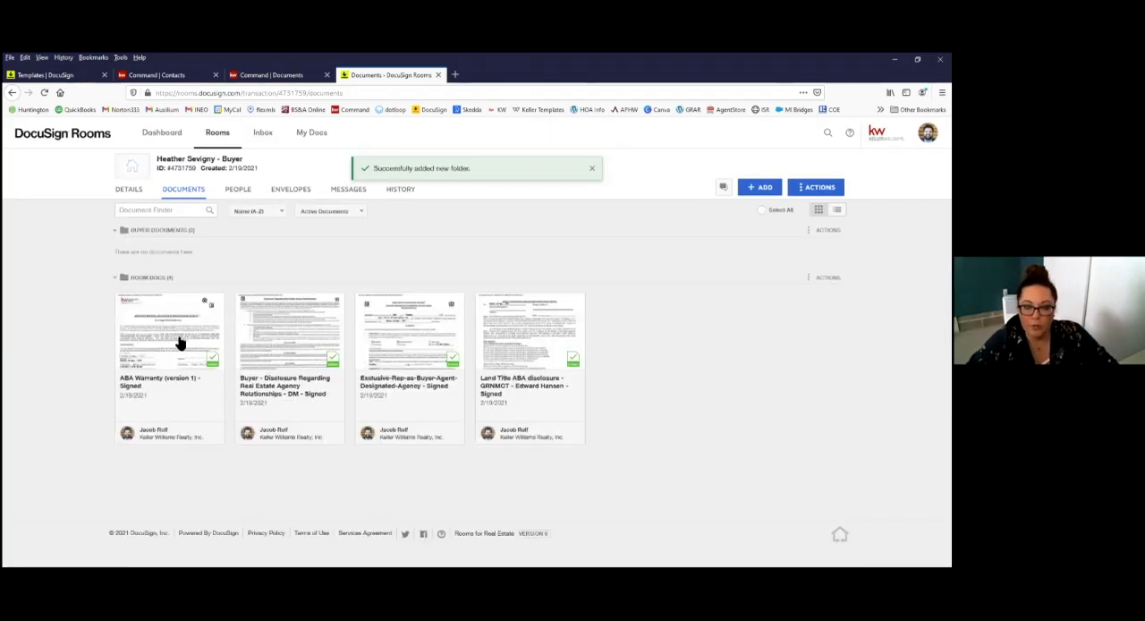
Step: Move the four signed documents, from the ABA Warranty to the Land Title ABA disclosure, from Room Docs into the Buyer Documents folder
drag(169, 233, 166, 222)
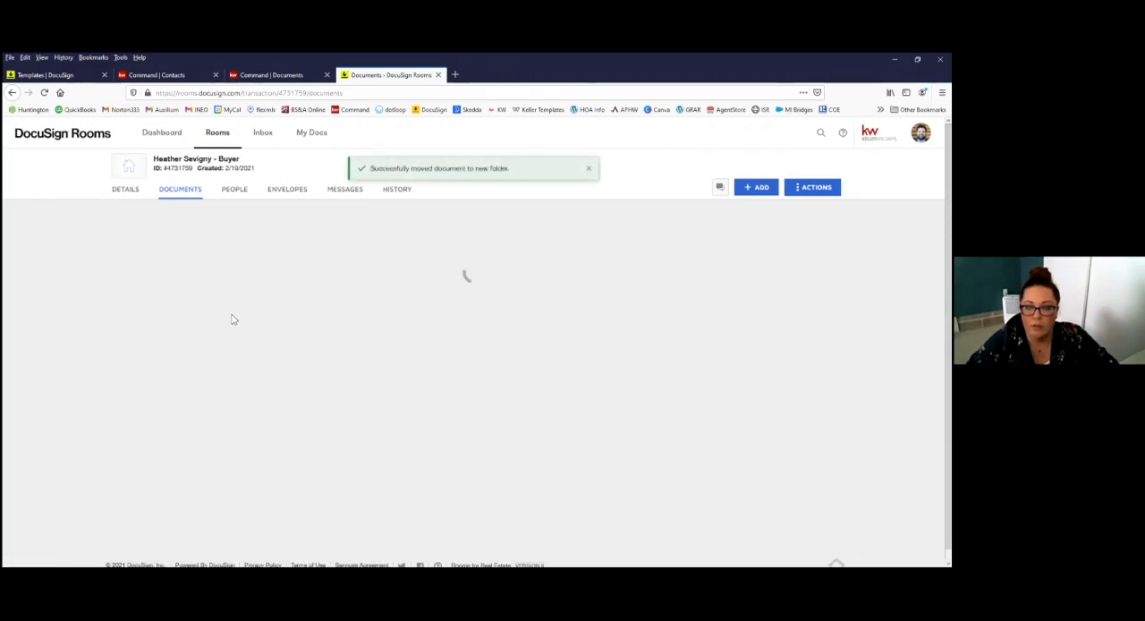
scroll(210, 448, down, 1)
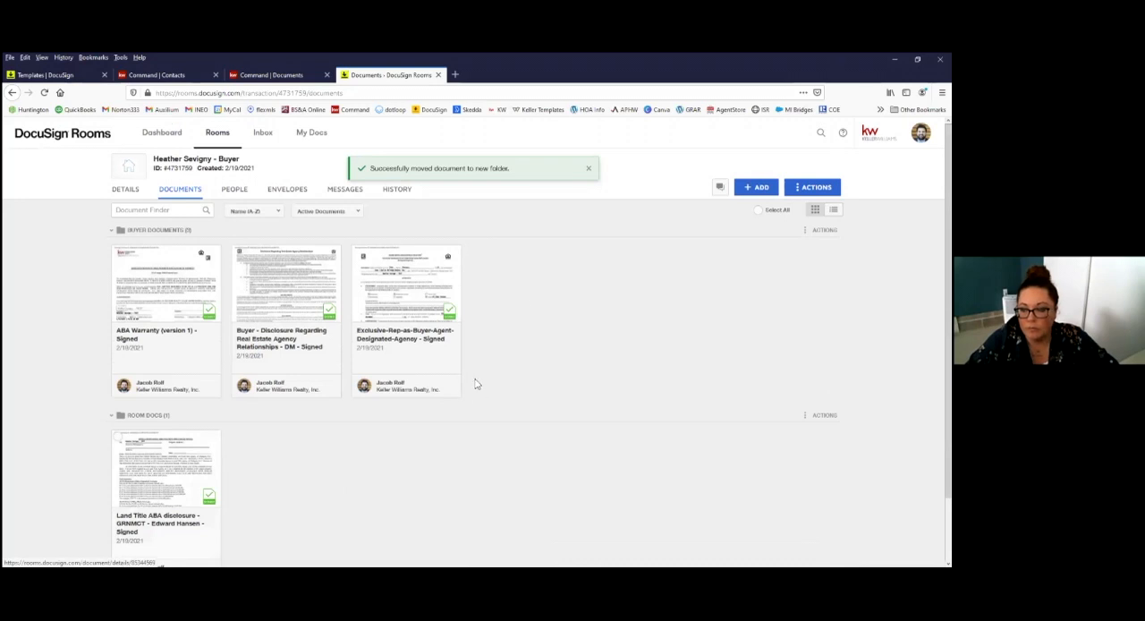
drag(476, 384, 474, 383)
scroll(475, 341, down, 1)
scroll(755, 202, up, 1)
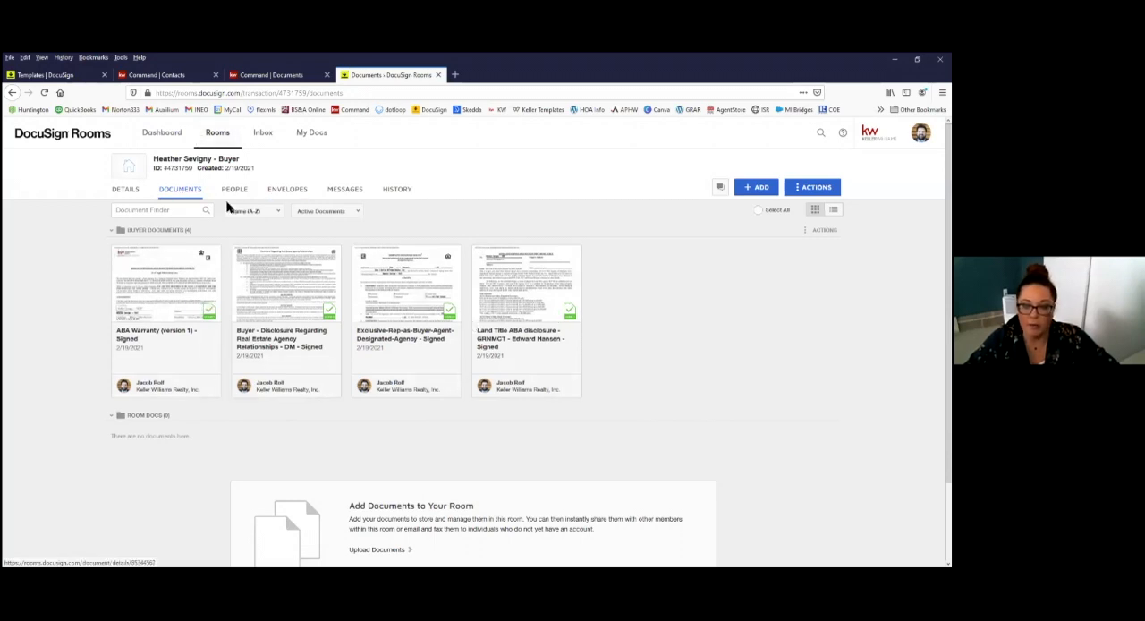
Step: Create a new envelope in the room and name it with the property's street address followed by Offer
click(279, 192)
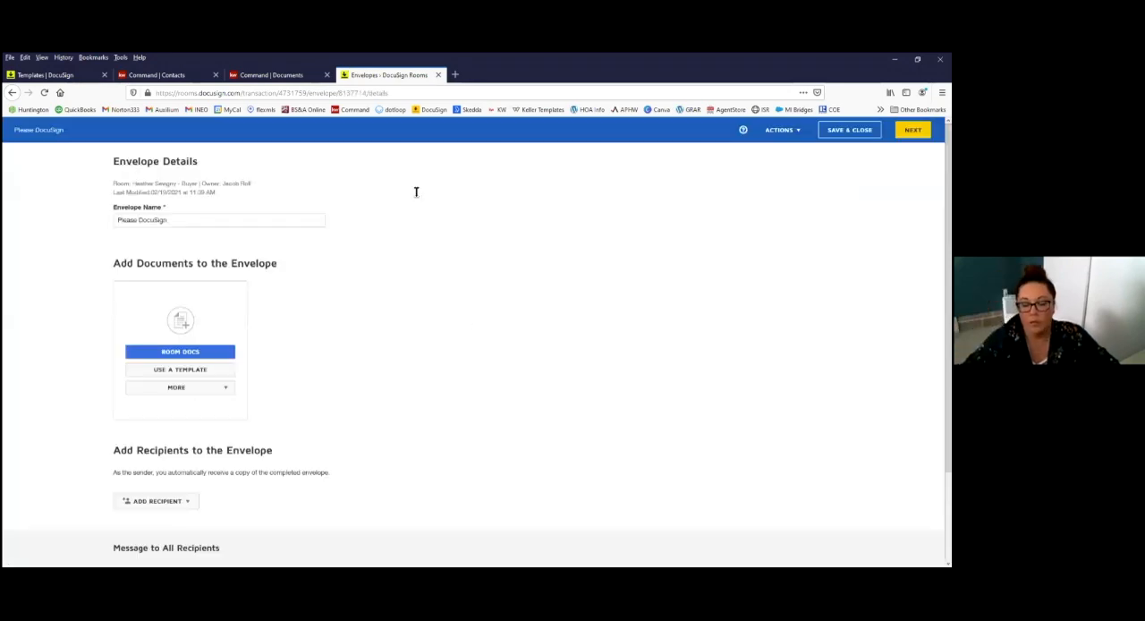
drag(160, 221, 8, 218)
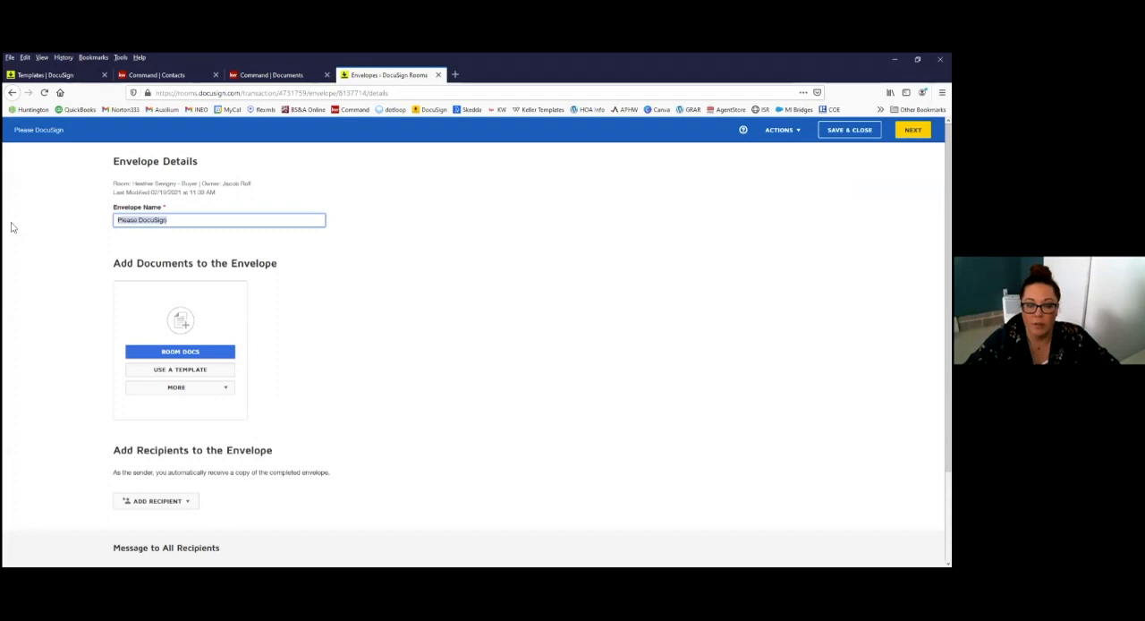
text(123 Main St)
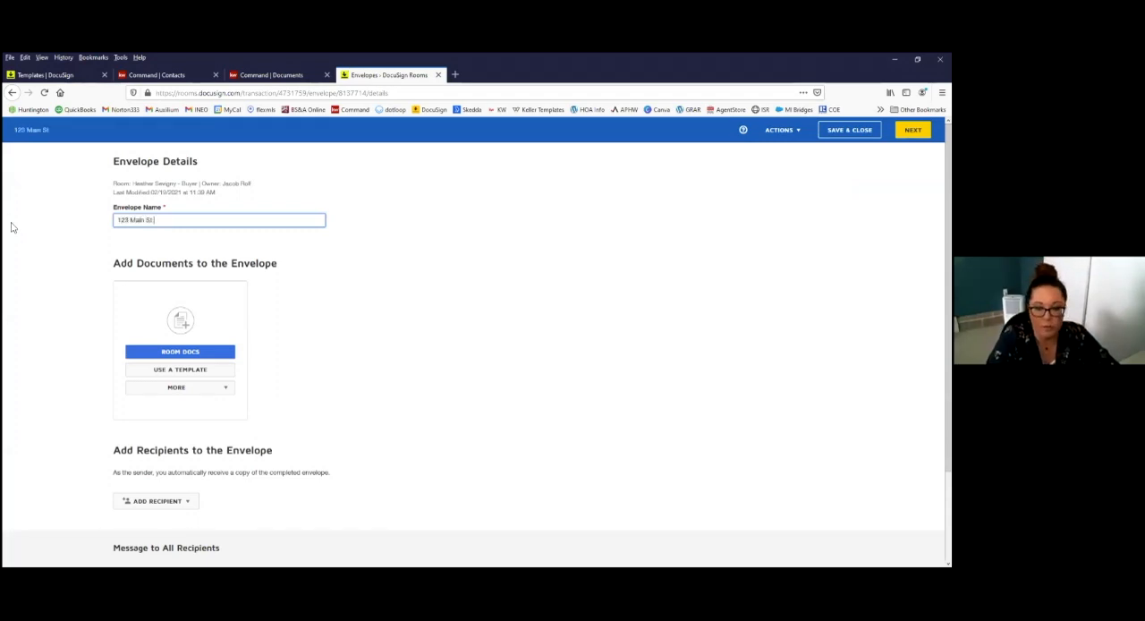
text( Offer)
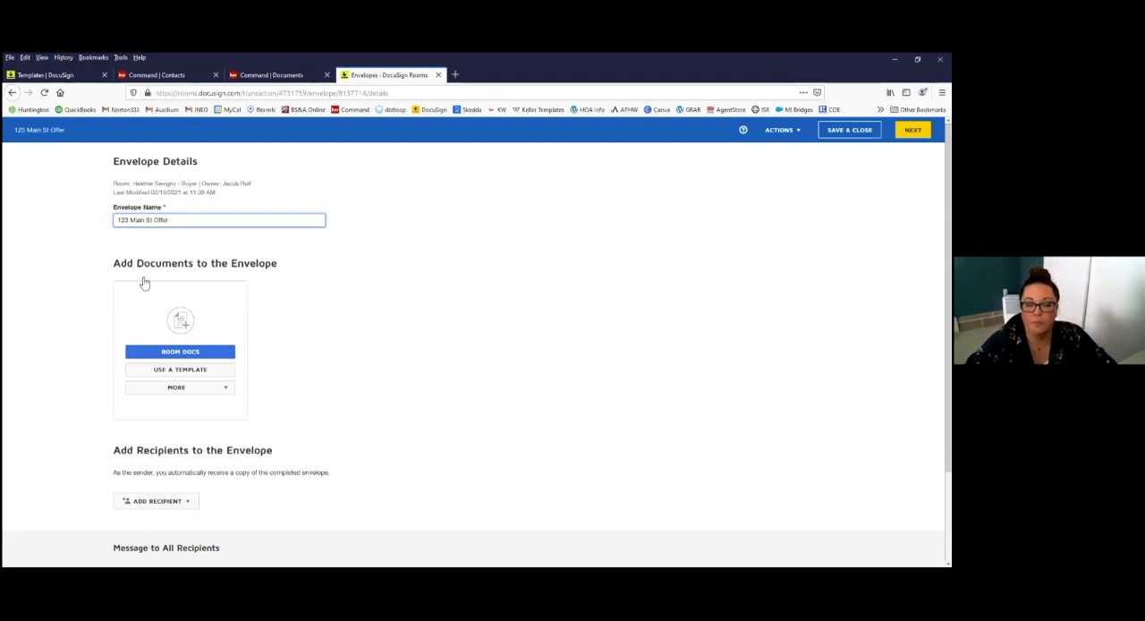
scroll(179, 278, down, 2)
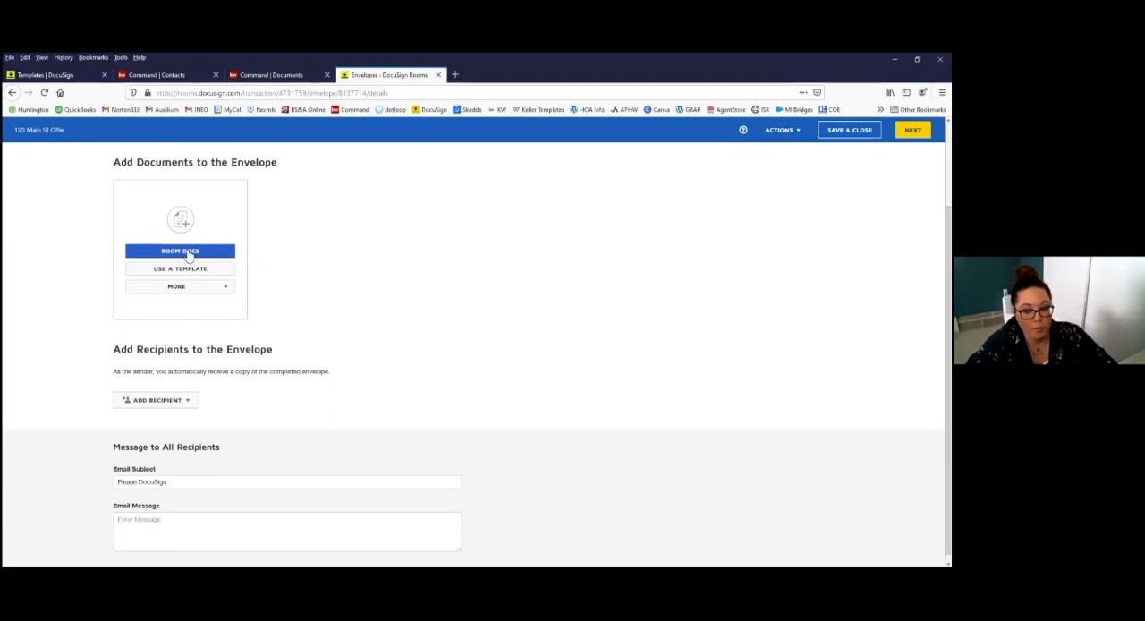
click(189, 253)
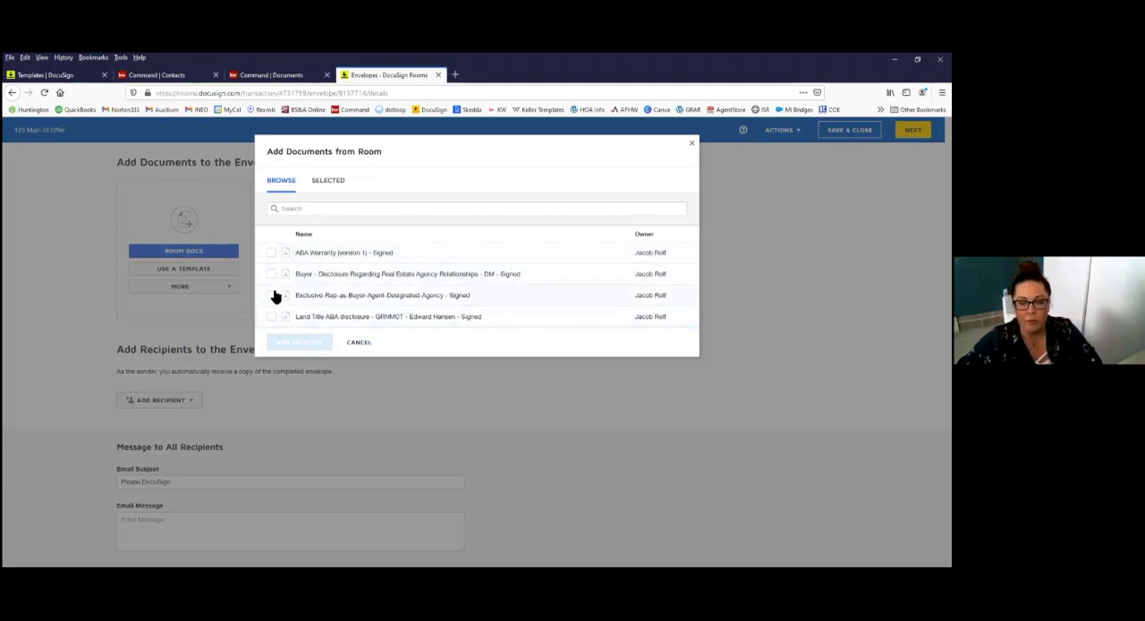
click(361, 344)
scroll(340, 262, up, 3)
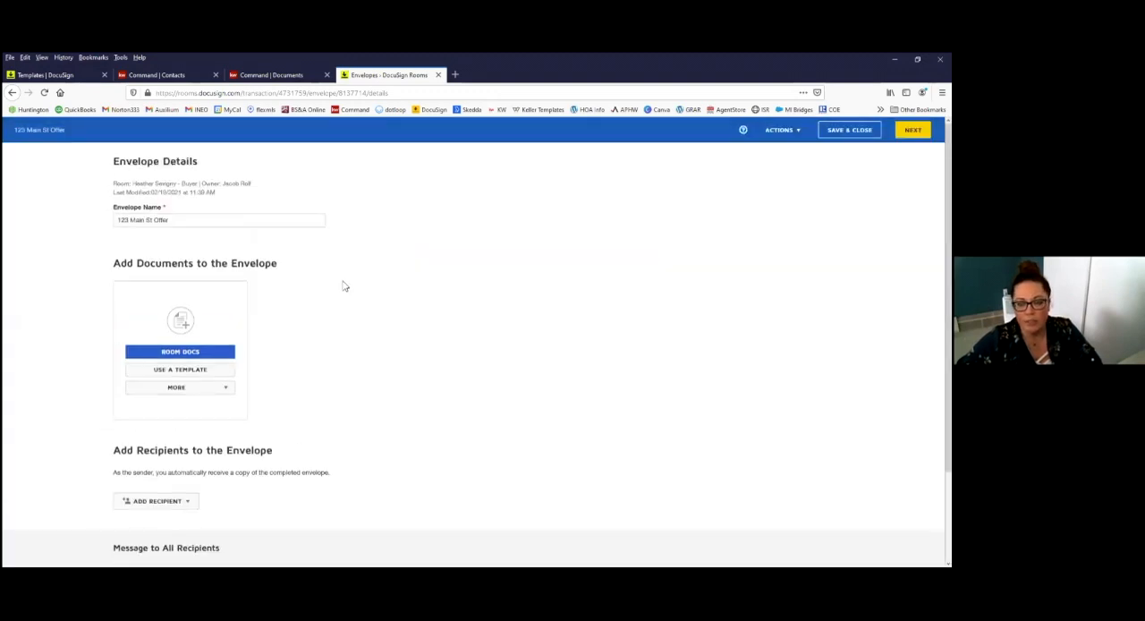
click(234, 389)
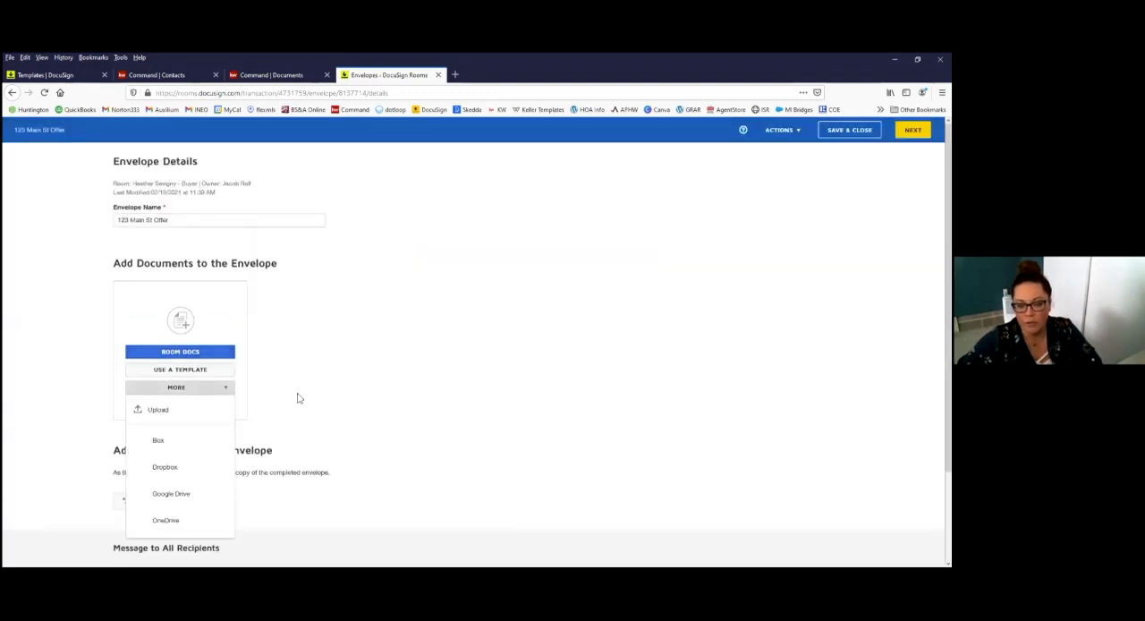
Step: Add the room document ABA Warranty (version 1) - Signed to the offer envelope
click(159, 352)
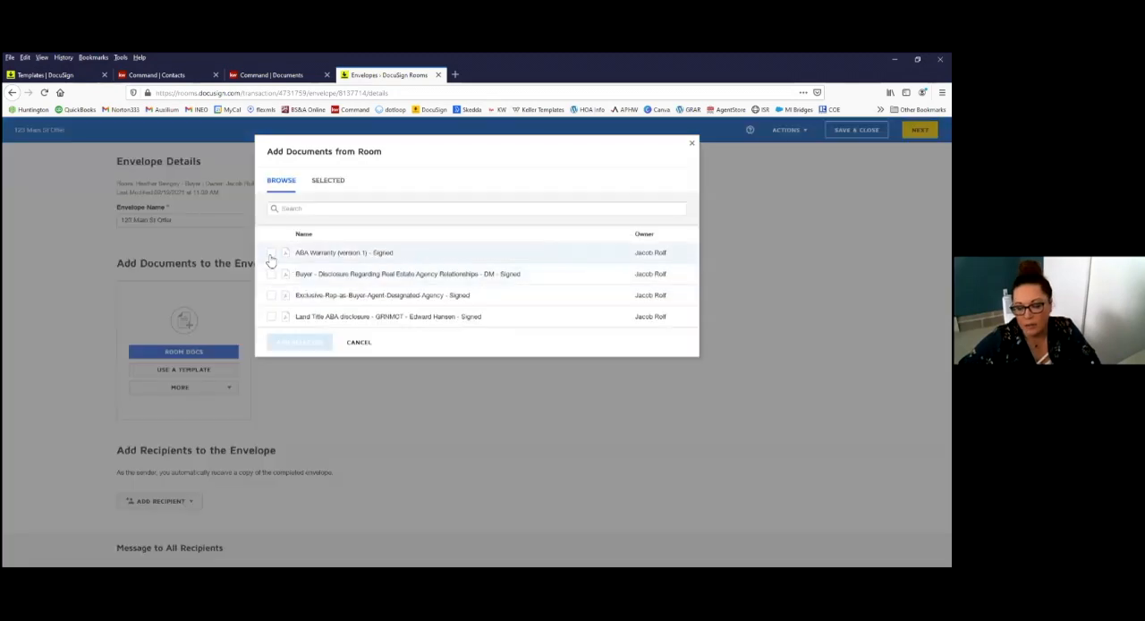
click(271, 253)
click(298, 342)
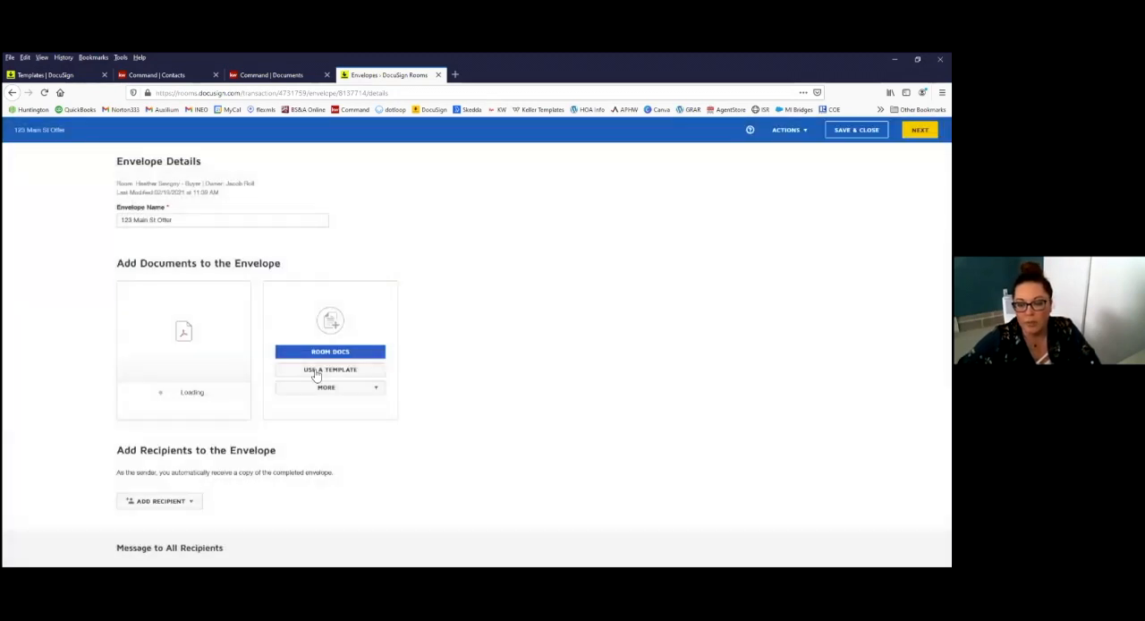
Step: Add the BUYER | Purchase Agreement template from the personal templates to the offer envelope
click(315, 375)
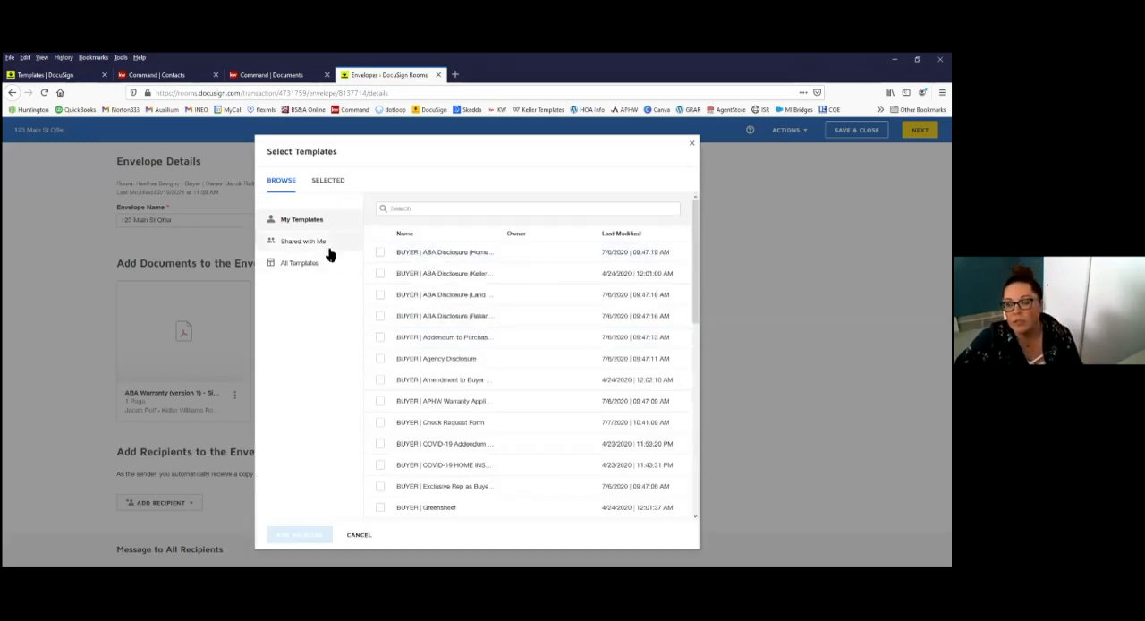
scroll(466, 390, down, 2)
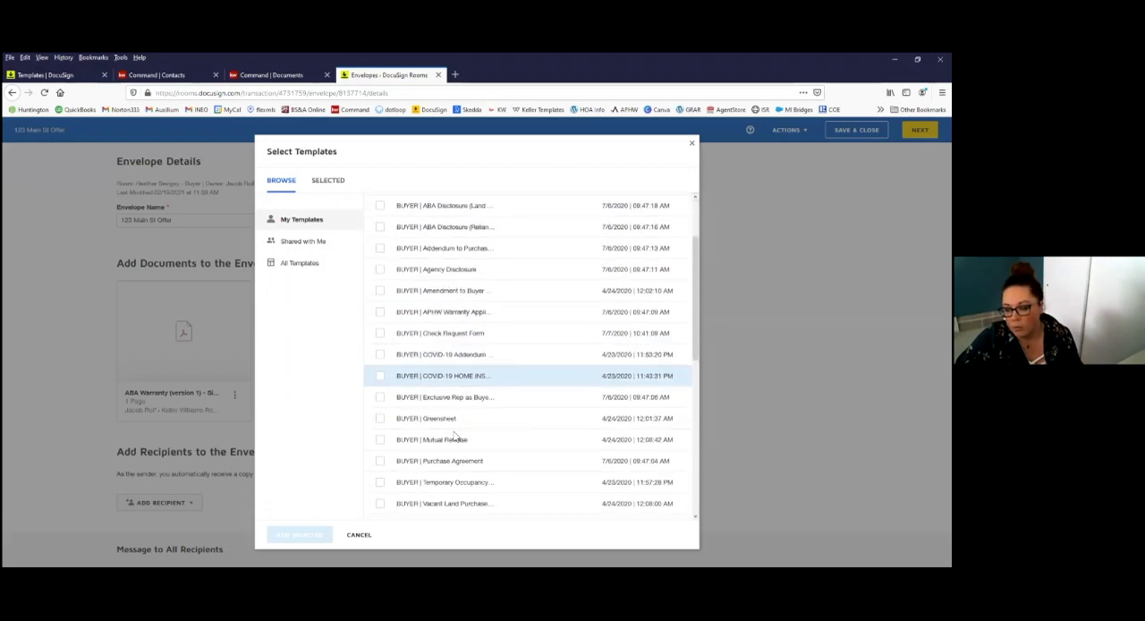
click(380, 462)
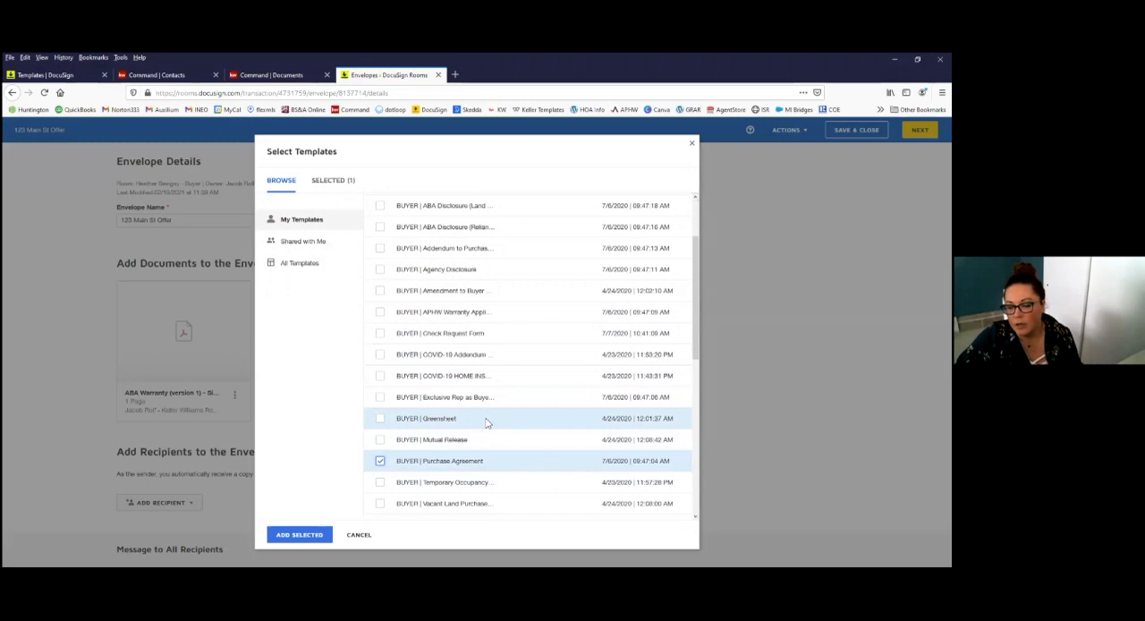
scroll(488, 424, up, 2)
scroll(487, 431, down, 3)
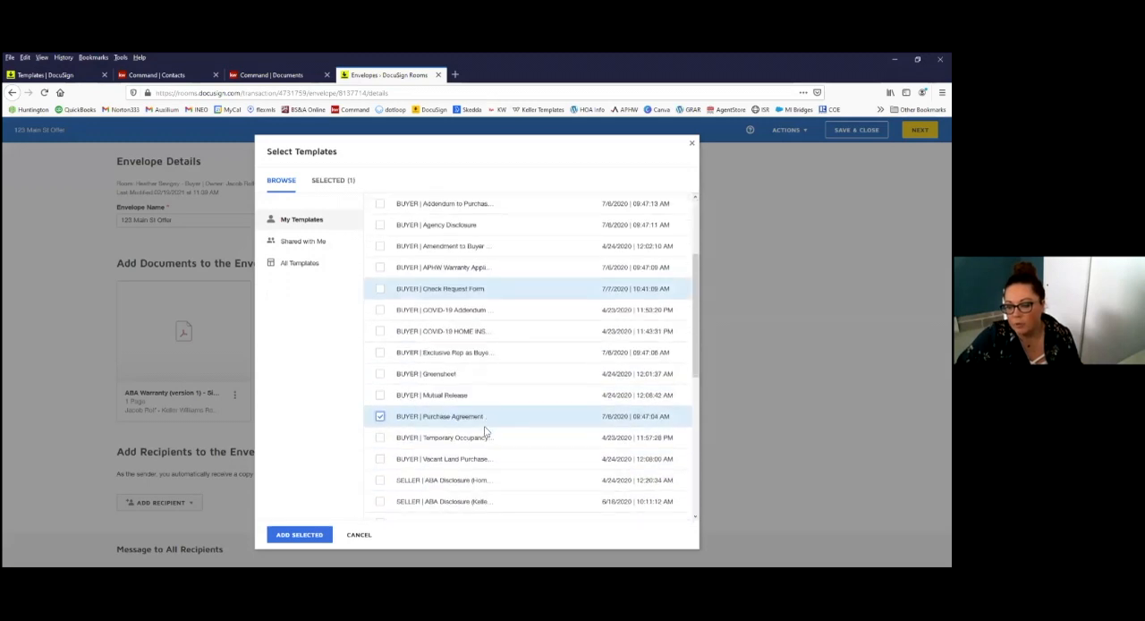
scroll(486, 432, down, 2)
click(315, 534)
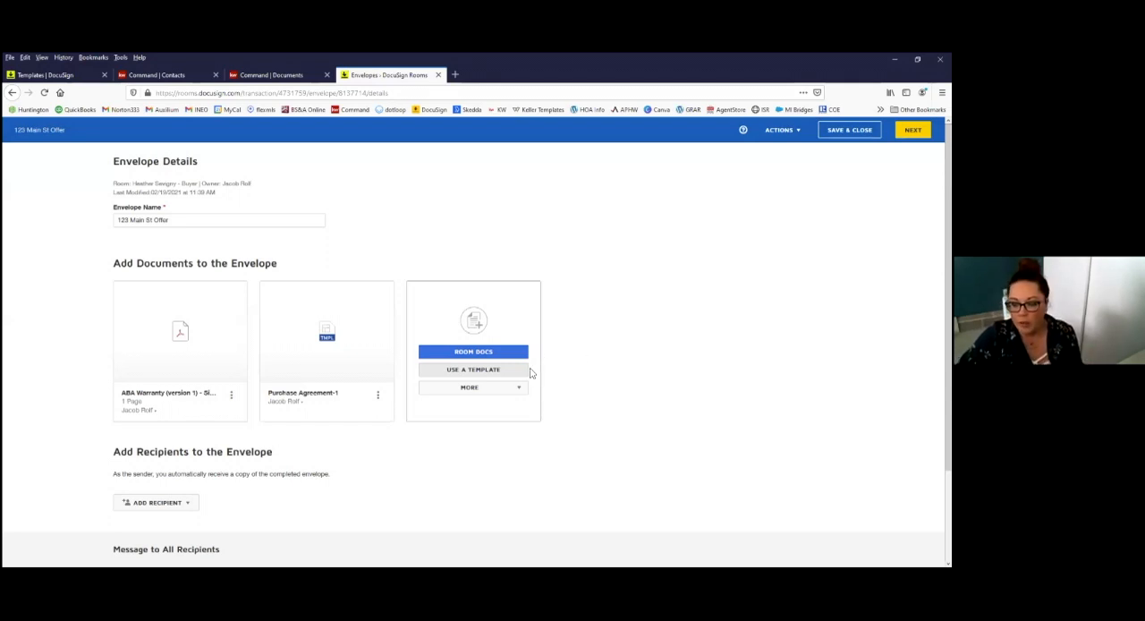
Step: Upload the Lead Based Paint Disclosure and Seller's Disclosure Statement to the envelope from the 03.24 listing folder under INEO's active transactions
click(504, 391)
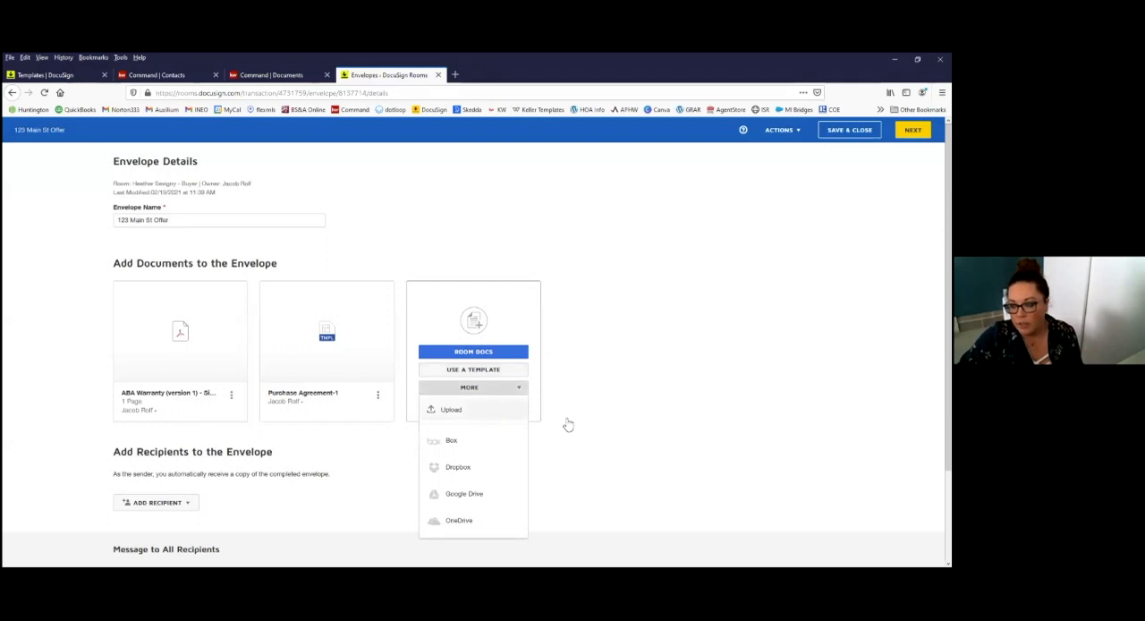
click(664, 418)
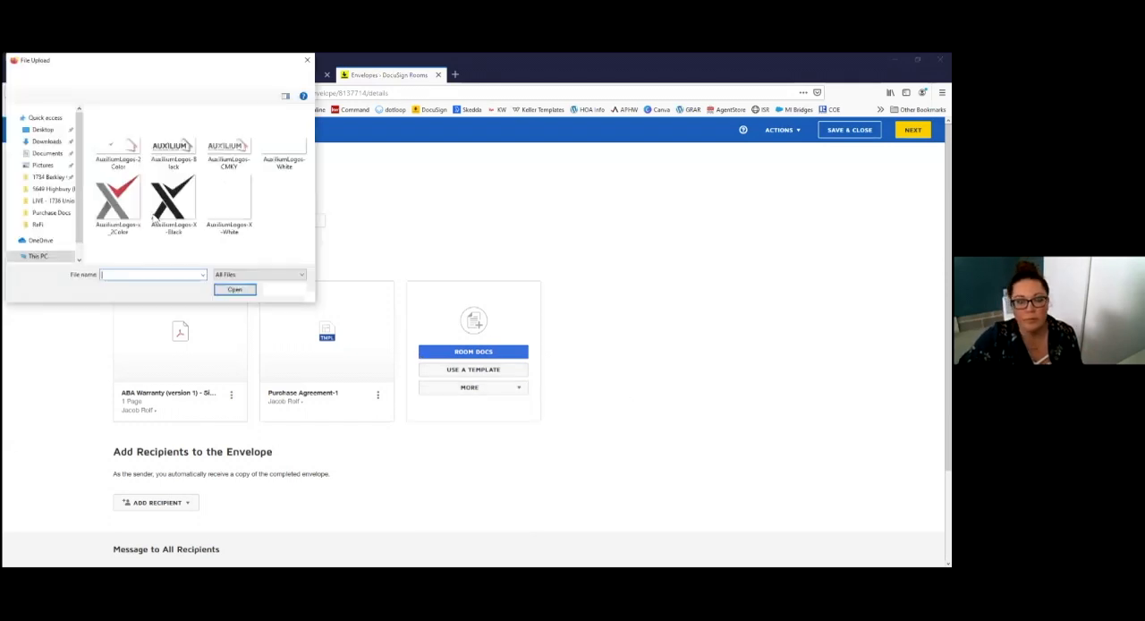
double_click(117, 136)
double_click(125, 155)
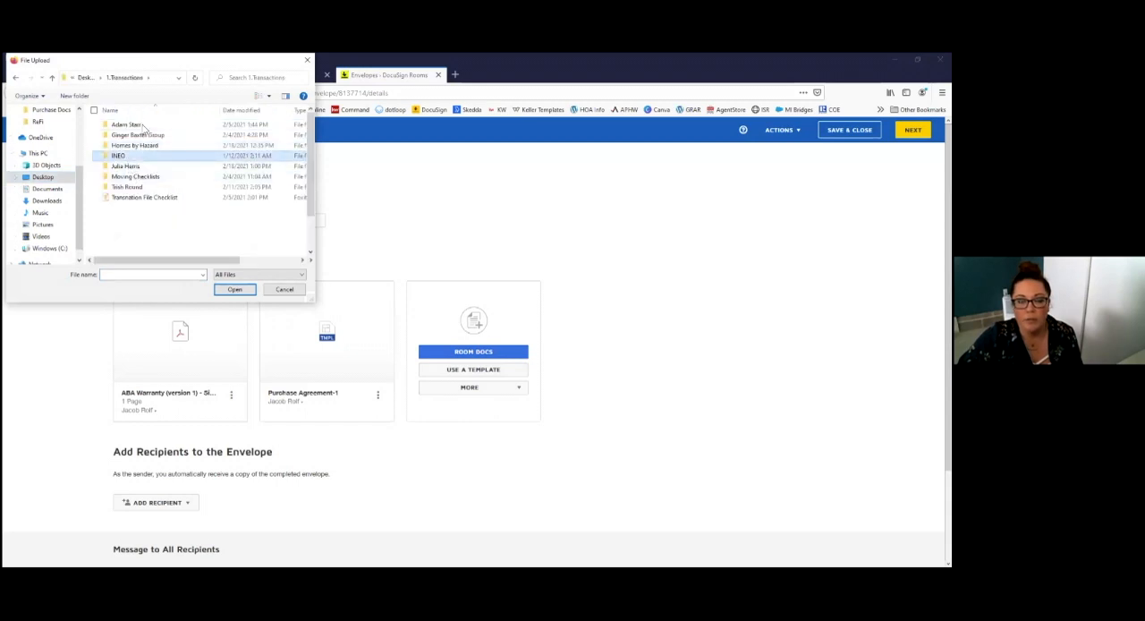
double_click(152, 139)
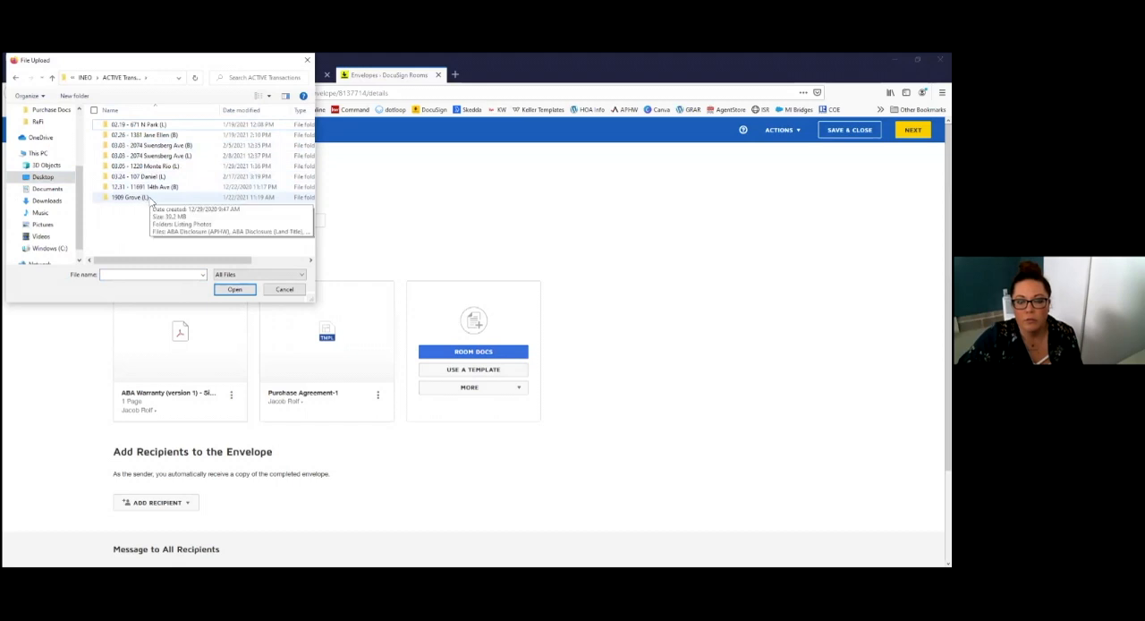
double_click(143, 176)
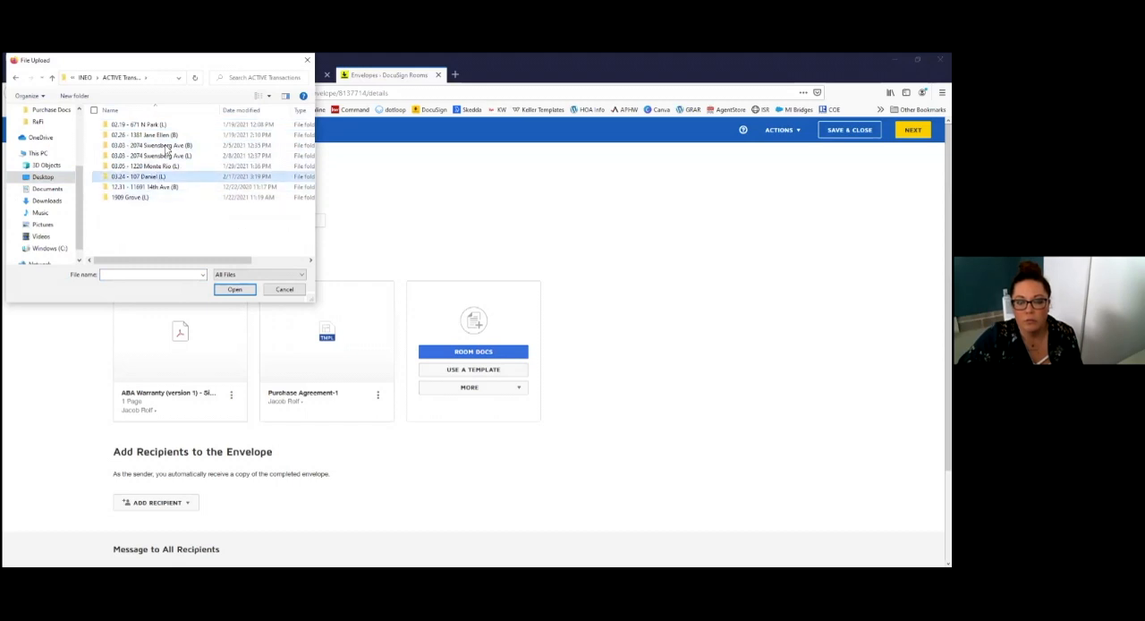
scroll(158, 193, down, 1)
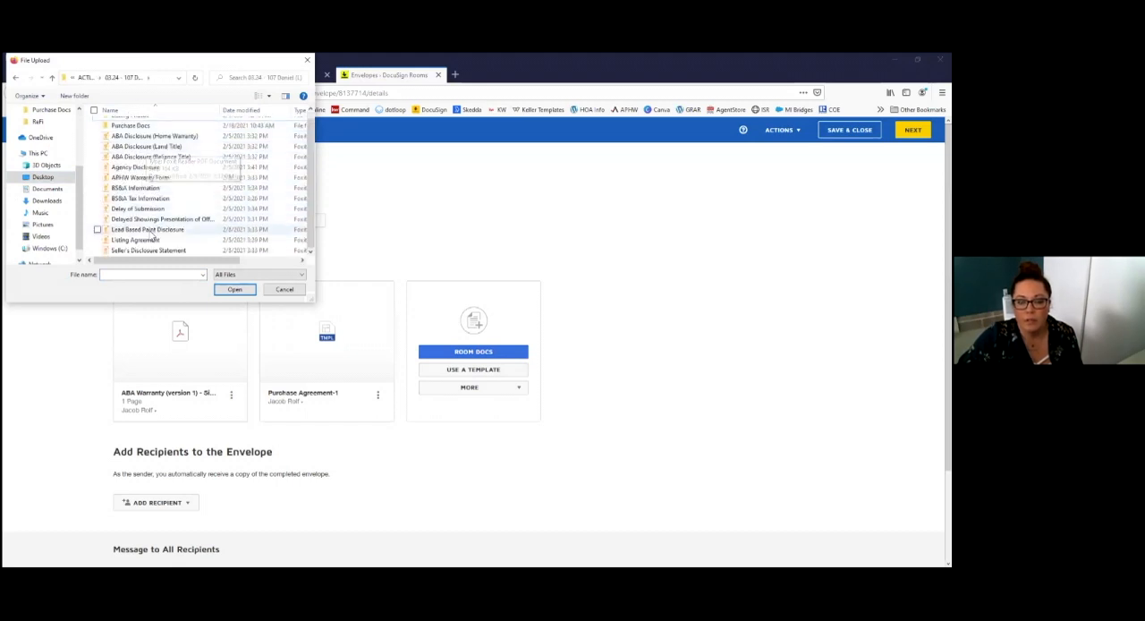
click(170, 251)
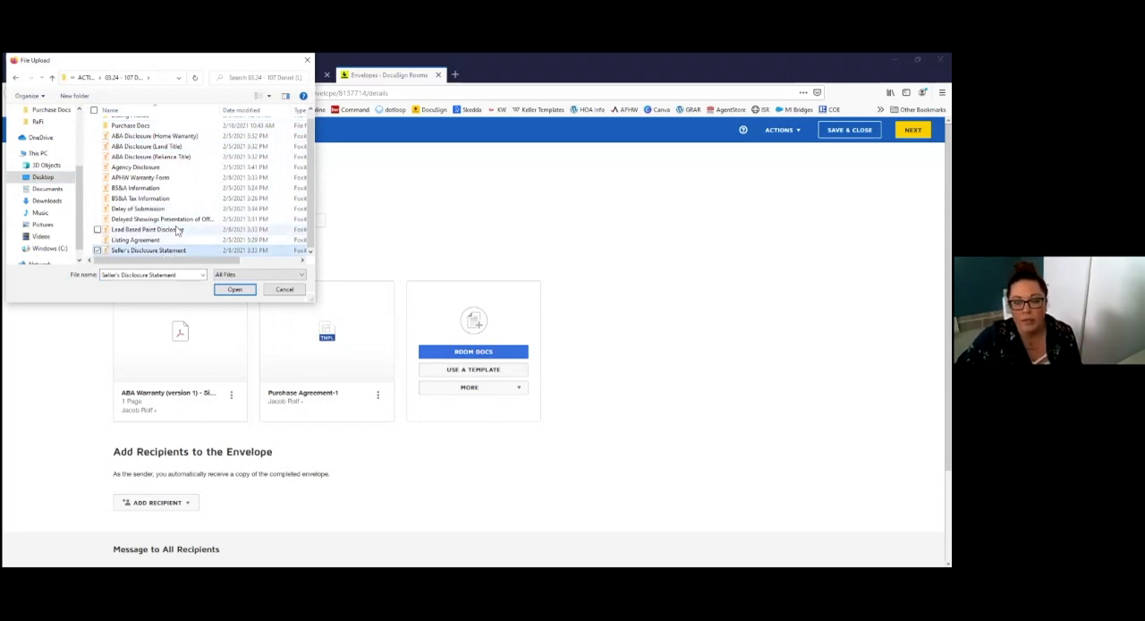
ctrl+click(179, 230)
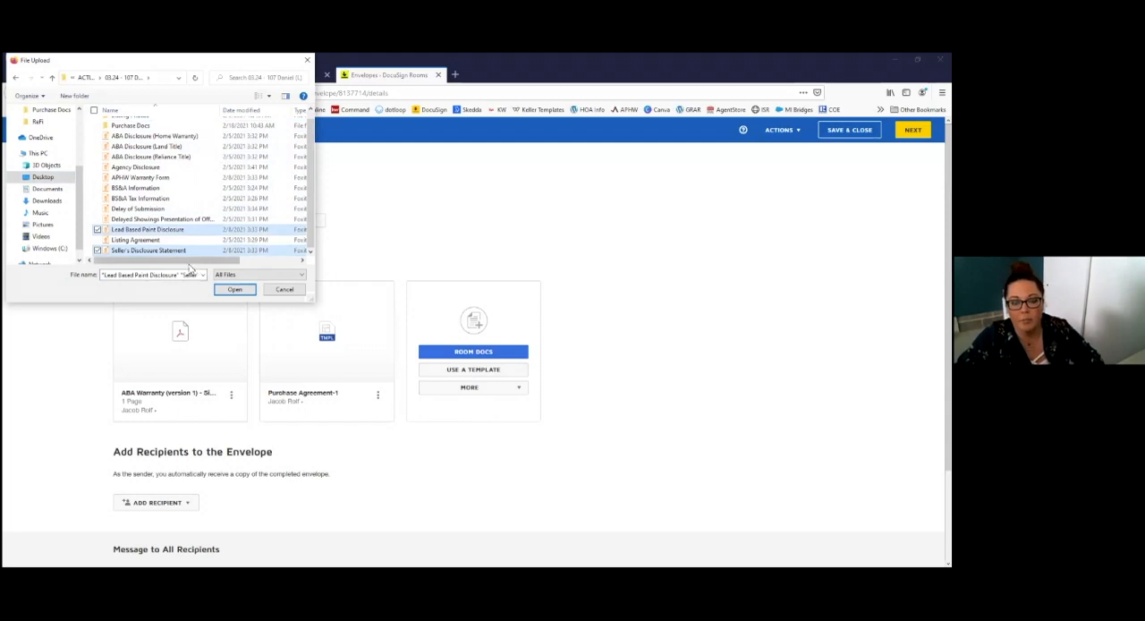
click(236, 291)
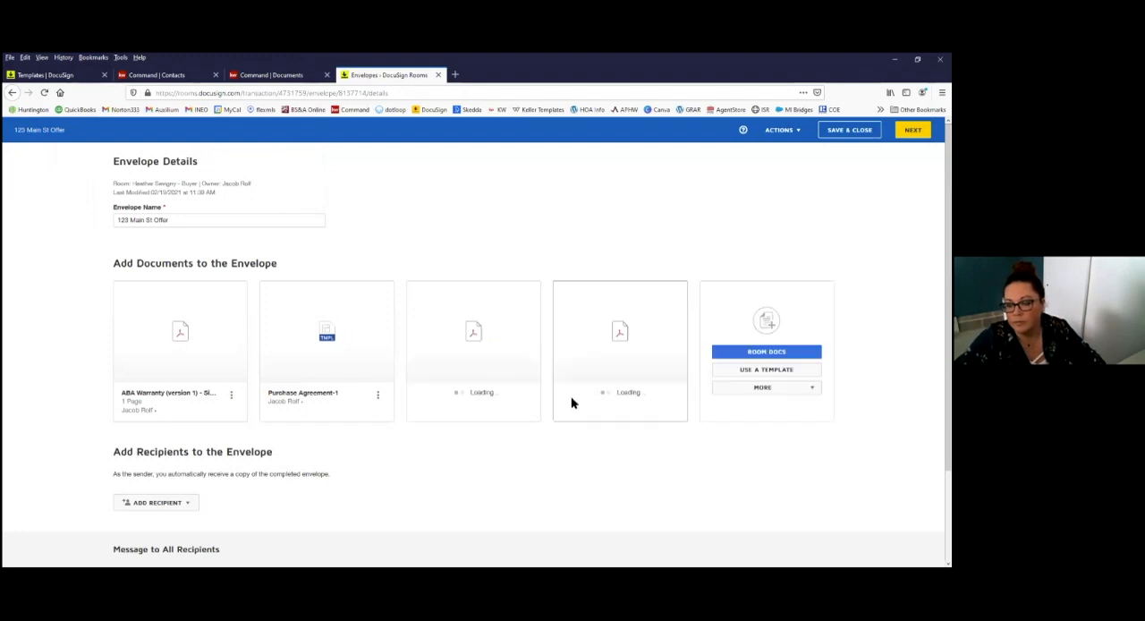
Step: Select the pre-tagged Buyer Agent role for the Purchase Agreement and assign the room owner as its recipient
mouse_move(182, 327)
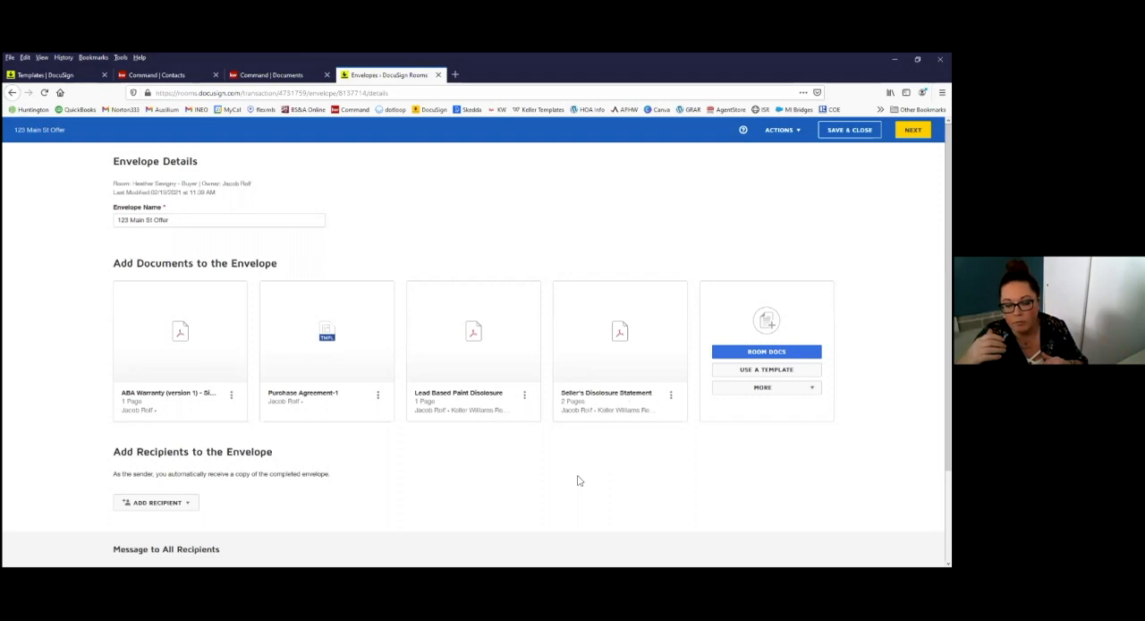
scroll(358, 439, down, 2)
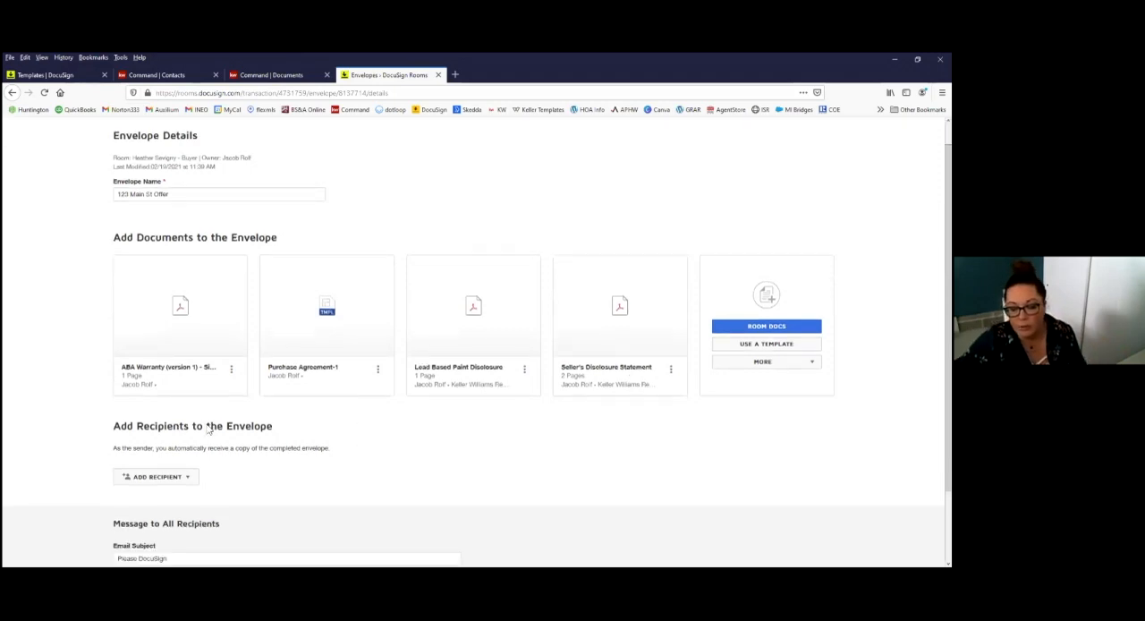
click(161, 424)
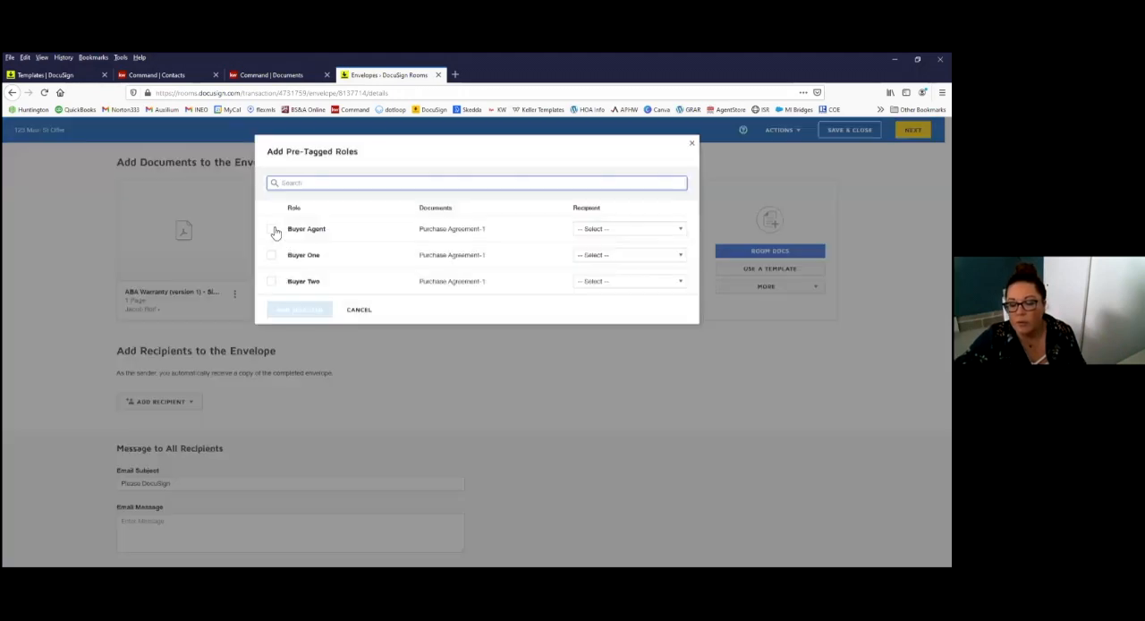
click(273, 230)
click(616, 232)
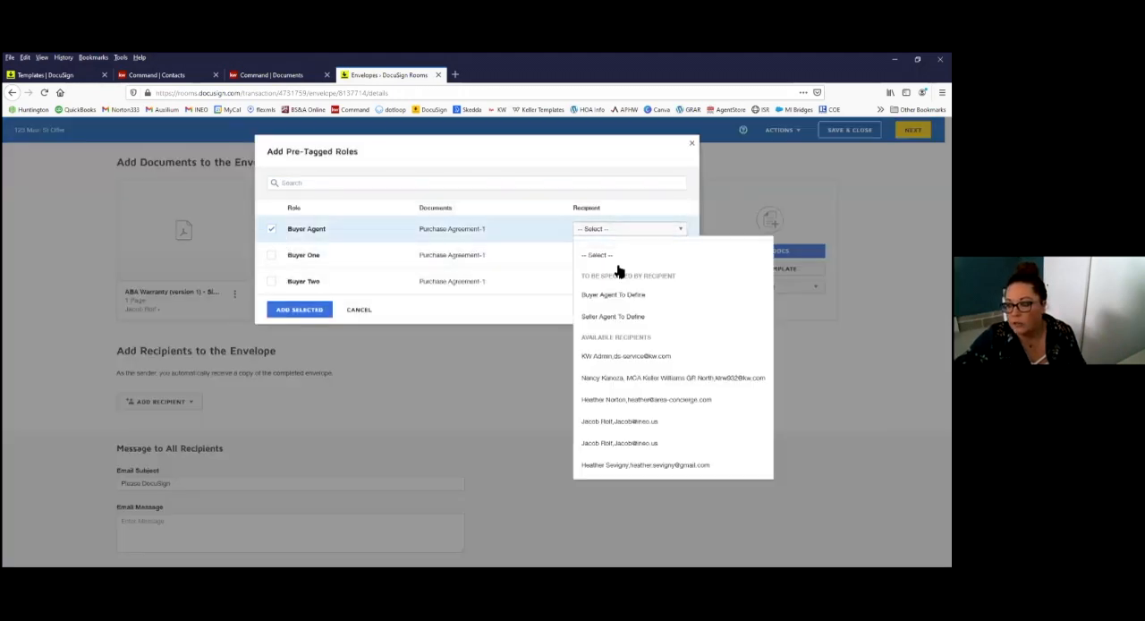
click(626, 424)
Step: Assign the buyer client to the pre-tagged Buyer One role and add both selected roles to the envelope
click(281, 256)
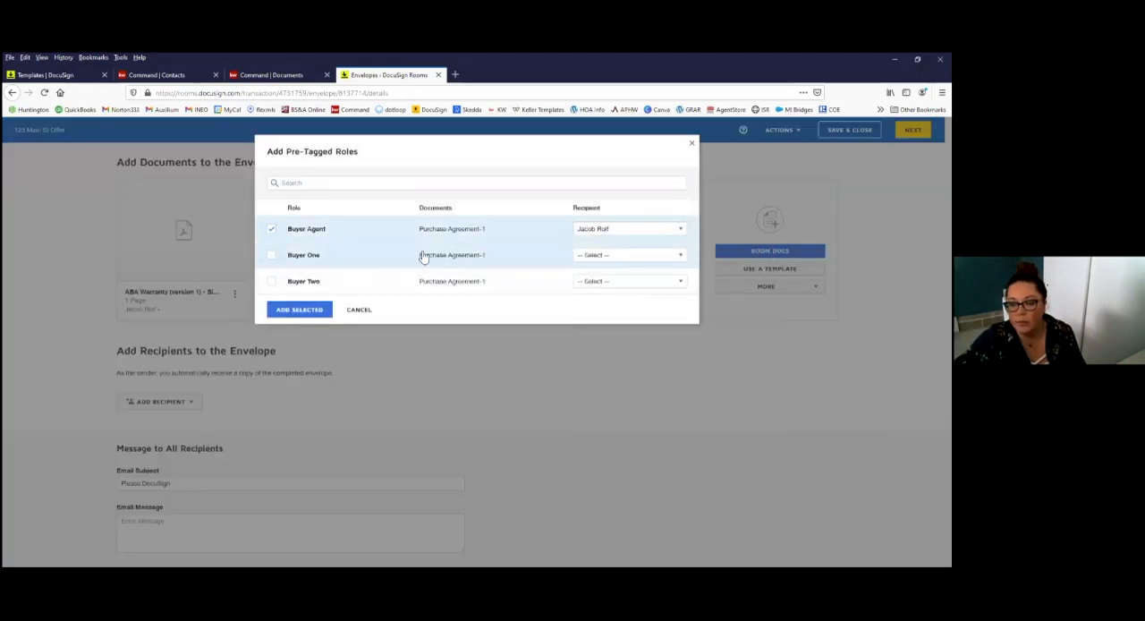
click(640, 257)
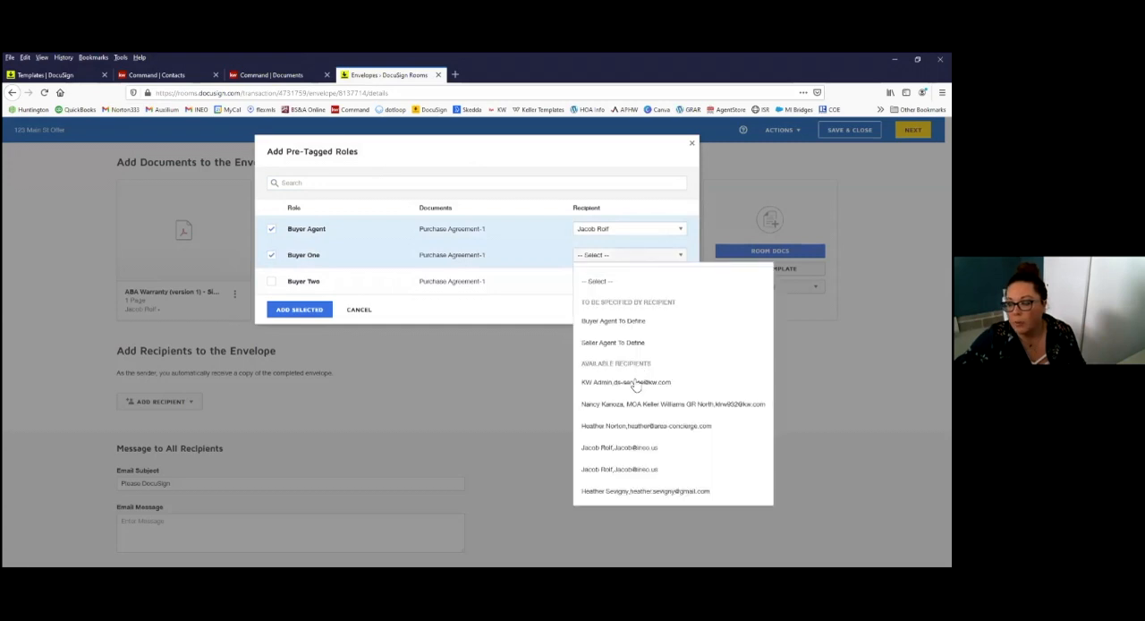
click(624, 491)
click(304, 309)
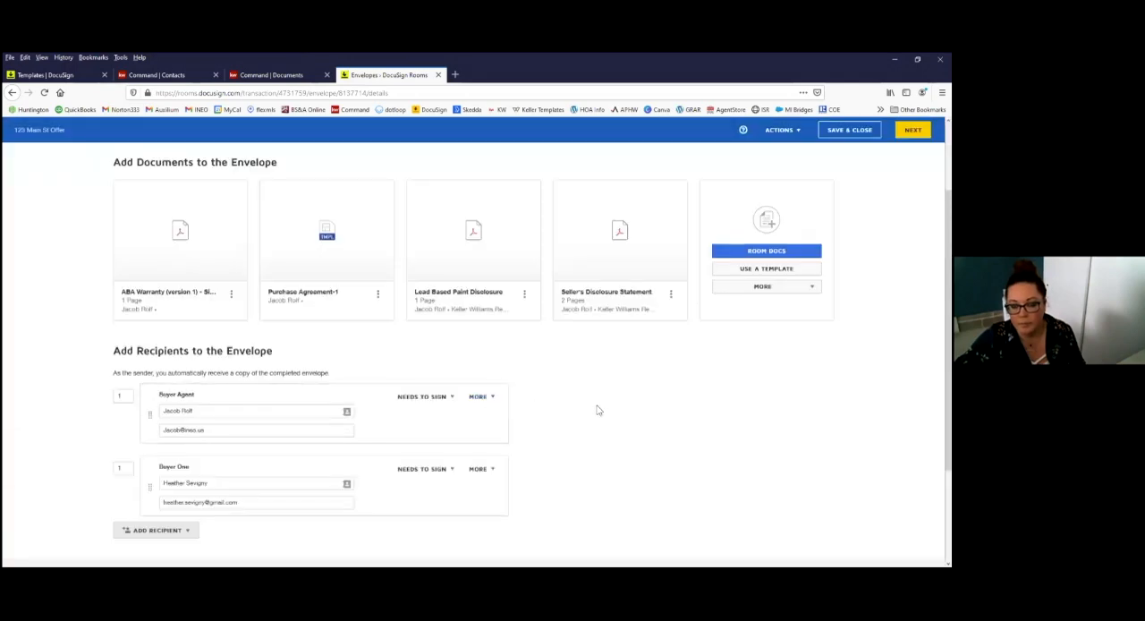
Step: Set the envelope's email subject to the property's street address followed by Offer
scroll(598, 410, down, 3)
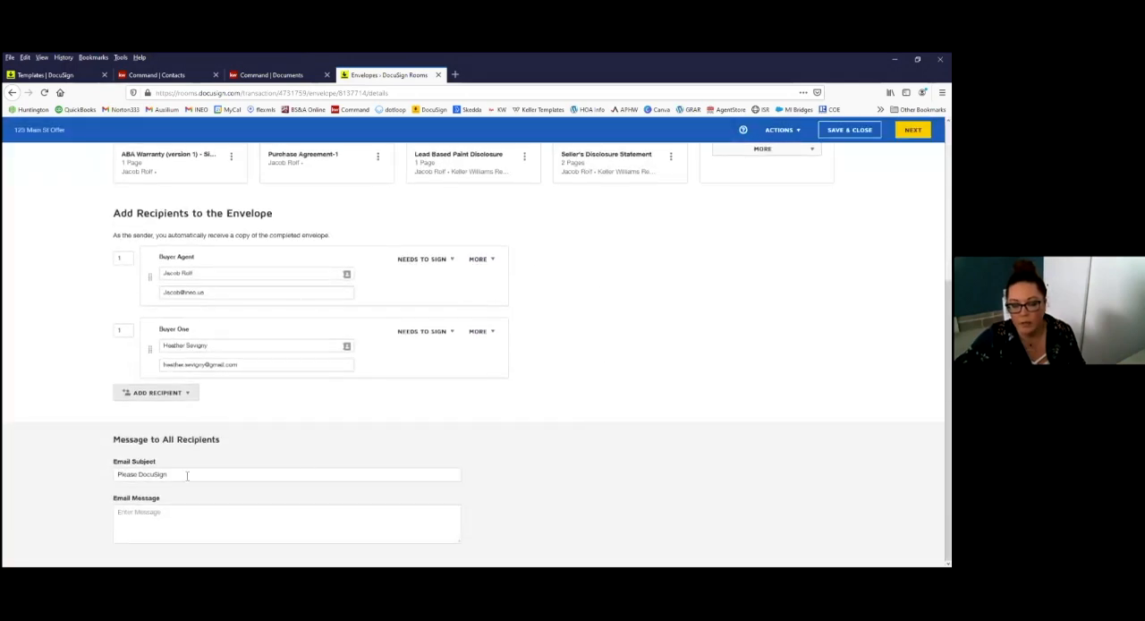
triple_click(186, 476)
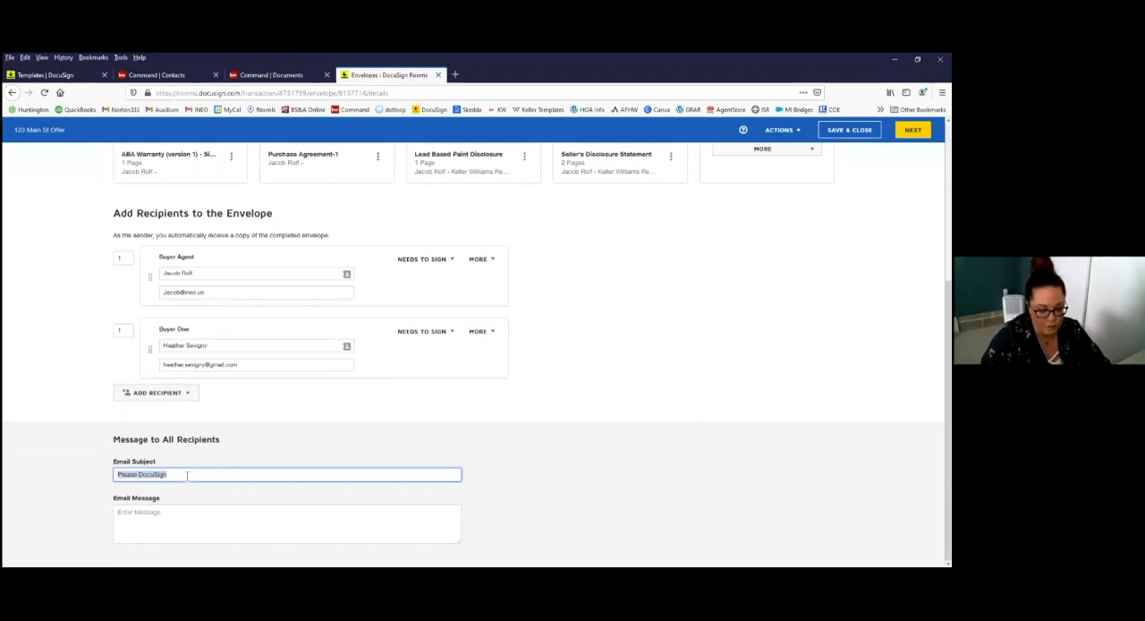
text(123 Main St Offer)
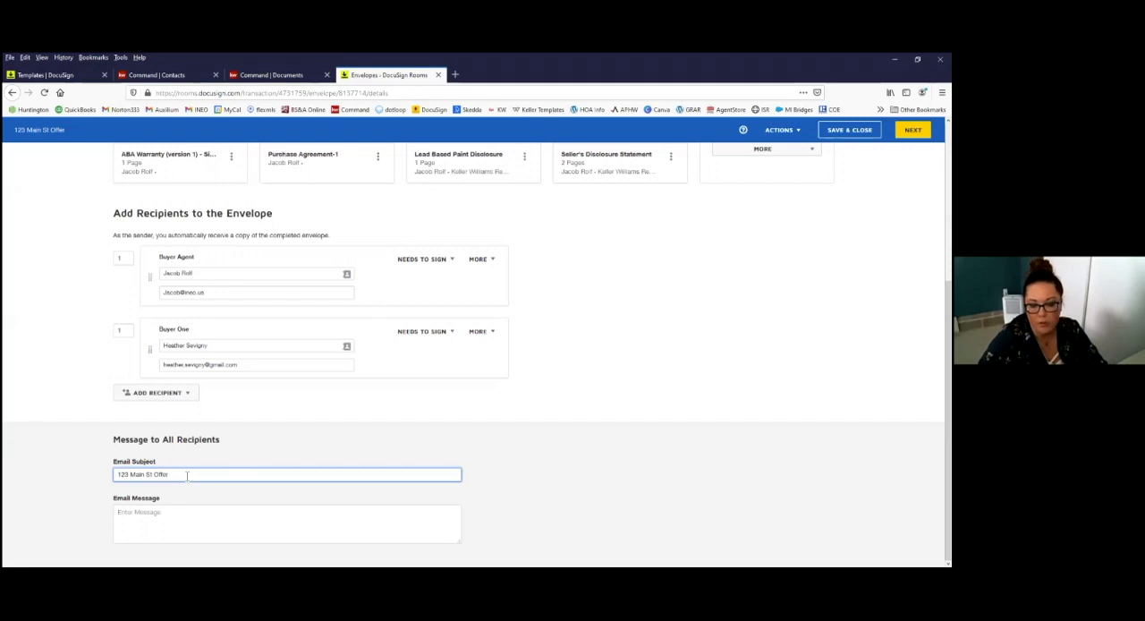
Step: Enter the email message "please find attached documents for your offer" and continue to the envelope's field placement
click(173, 519)
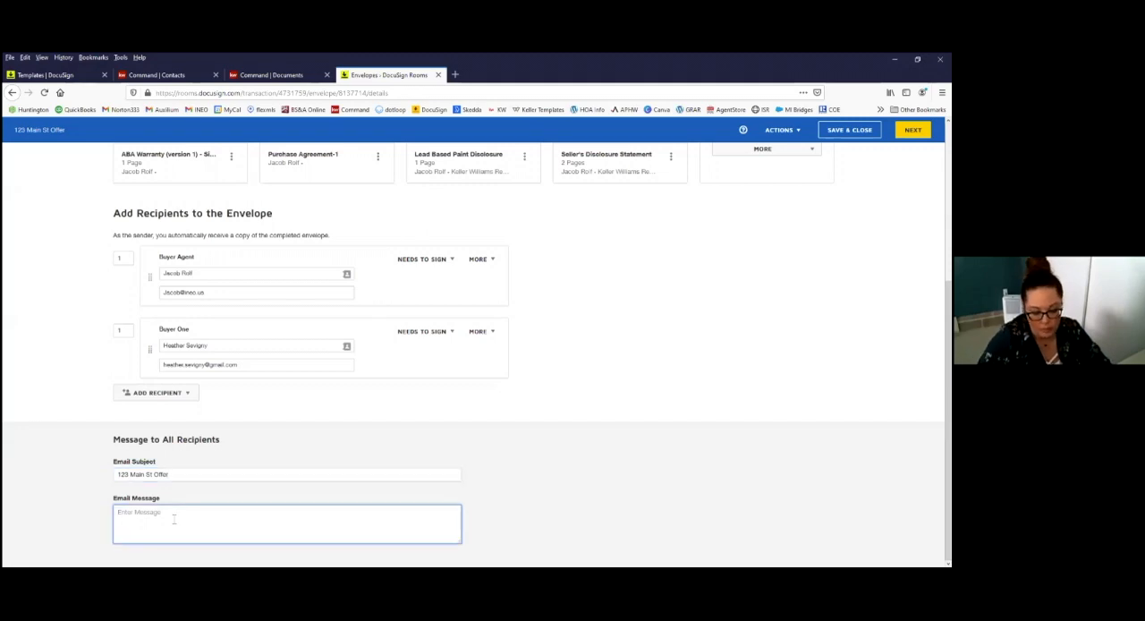
text(Pl)
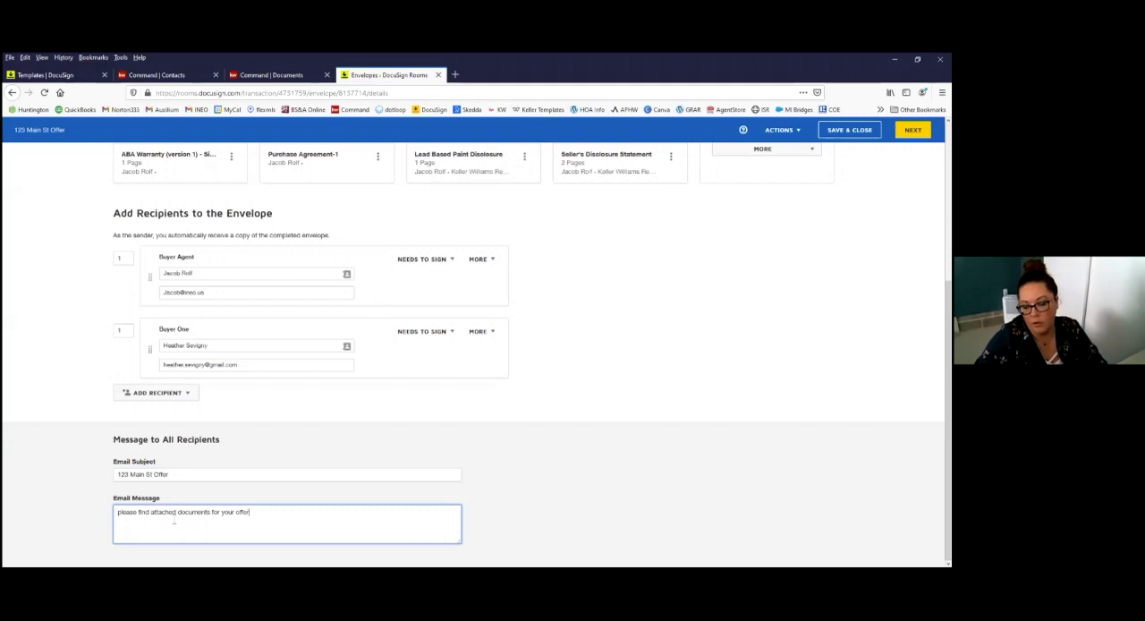
click(519, 448)
scroll(617, 439, up, 5)
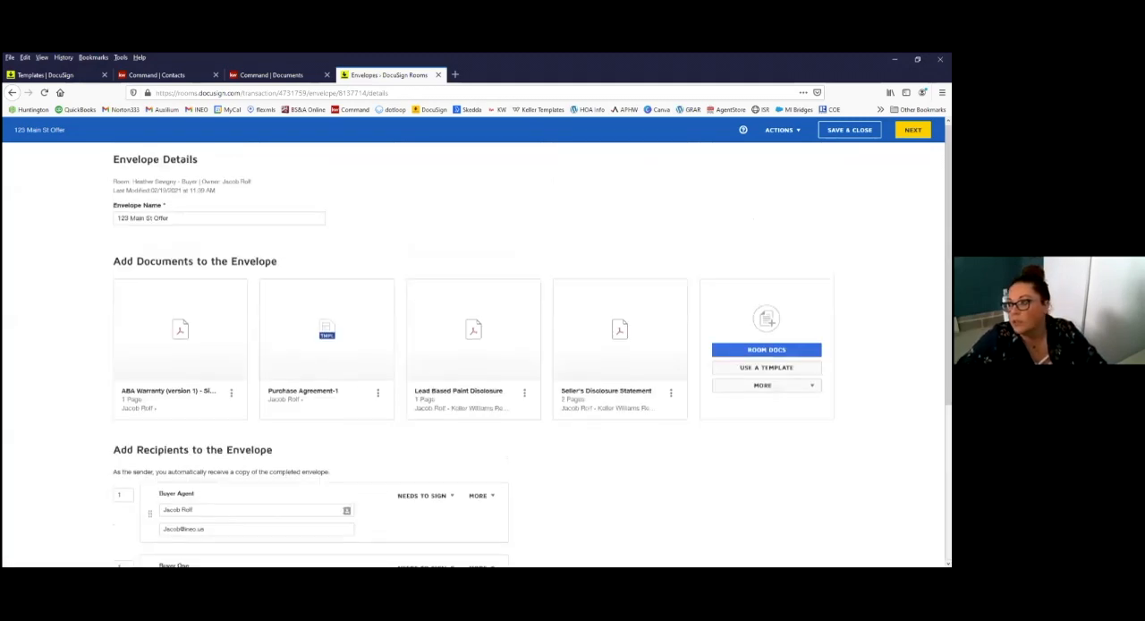
click(912, 129)
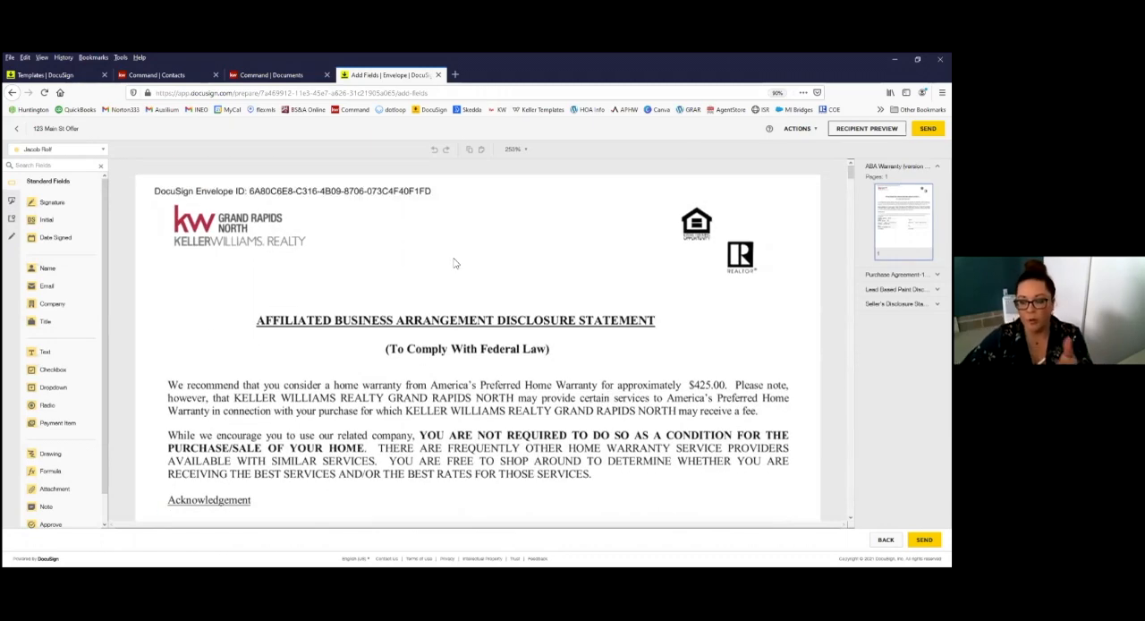
Step: Review the pages and pre-placed fields of the offer documents, from the ABA Warranty through the Seller's Disclosure Statement and back through the Purchase Agreement
scroll(454, 261, down, 5)
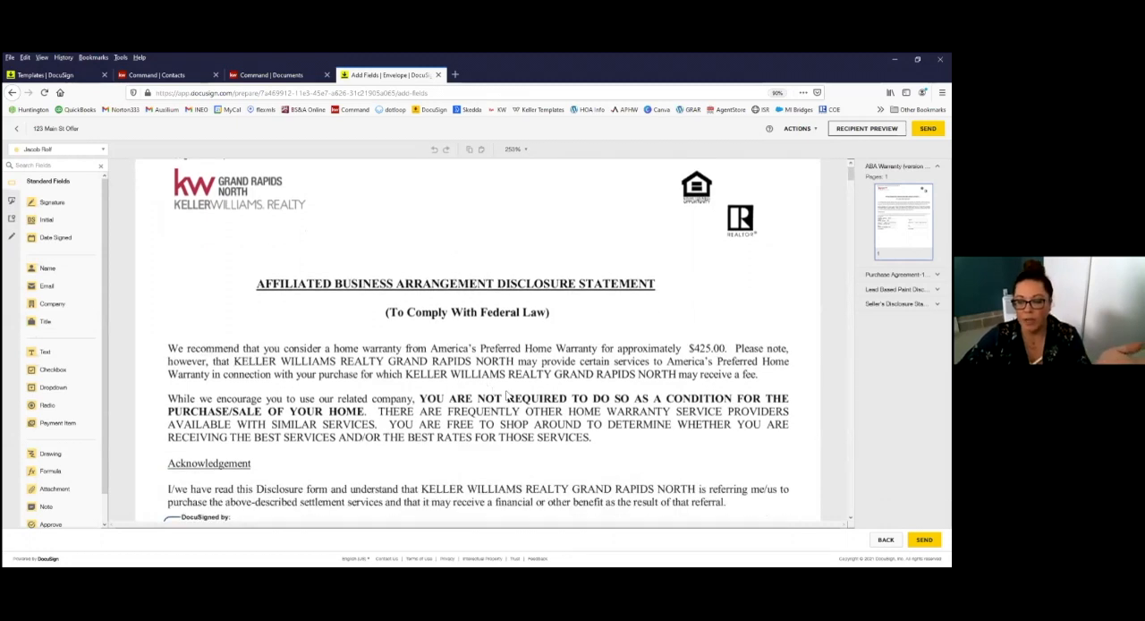
scroll(630, 368, down, 10)
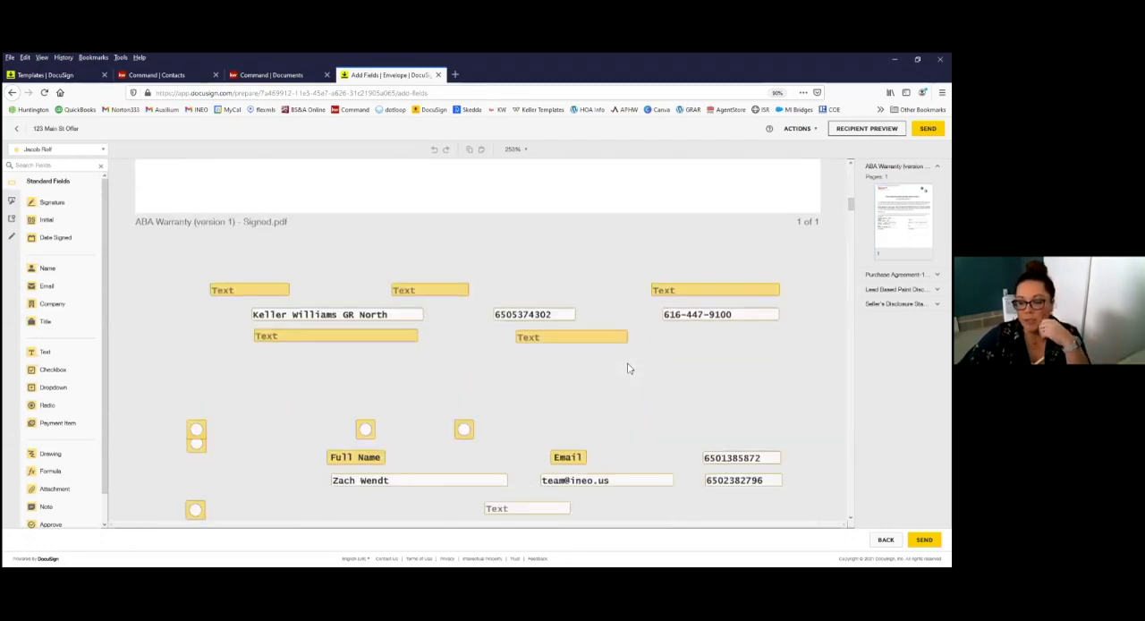
scroll(476, 250, down, 1)
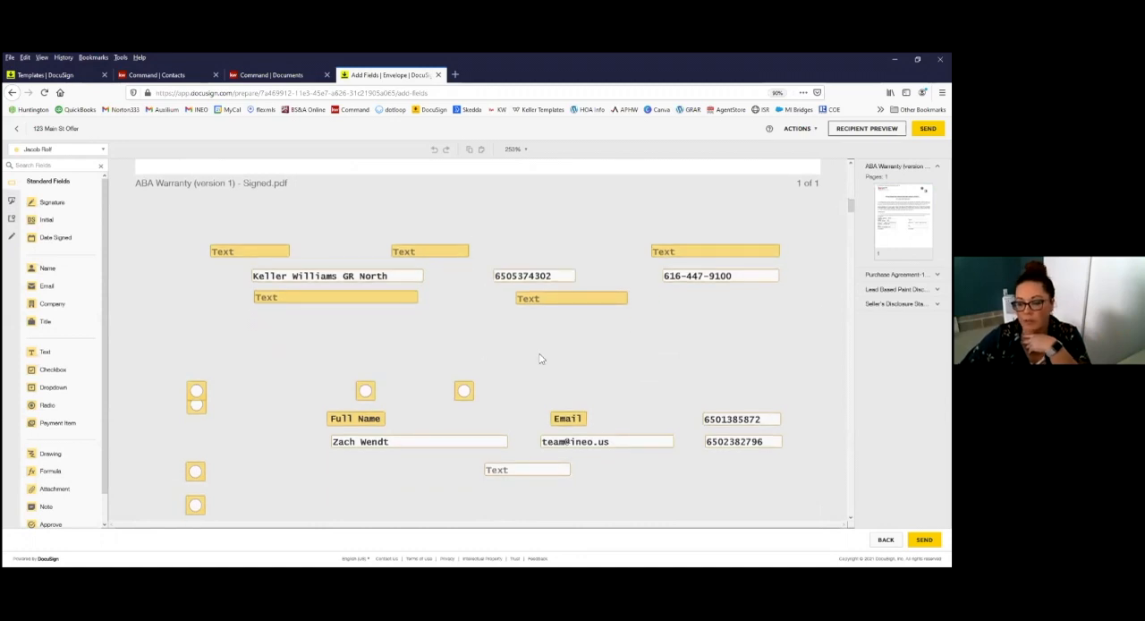
scroll(539, 358, down, 10)
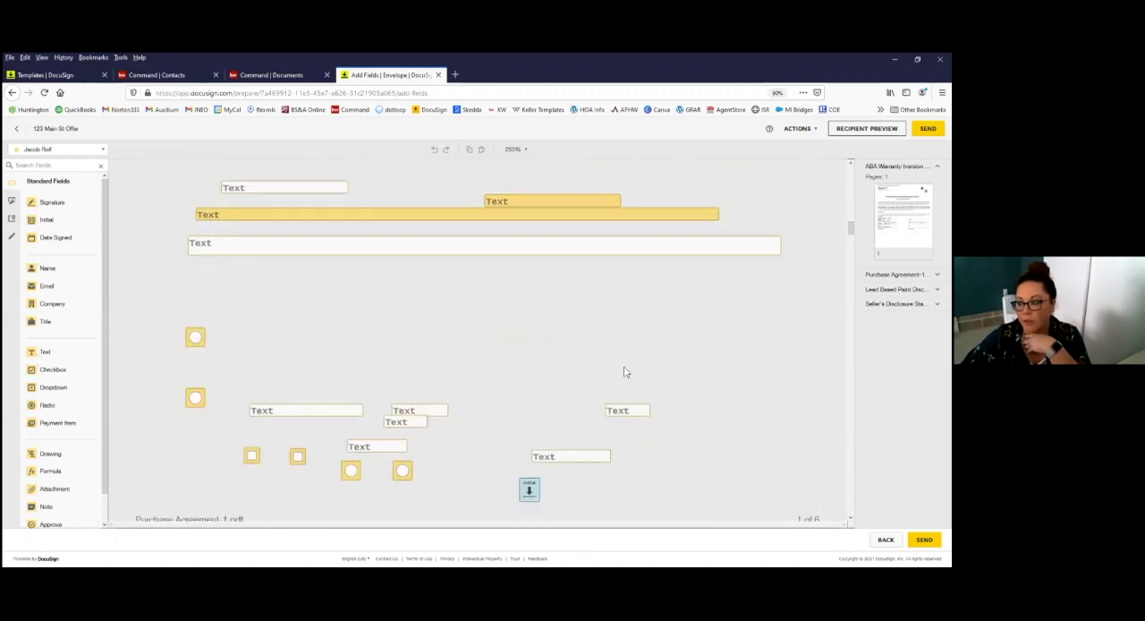
scroll(745, 500, down, 15)
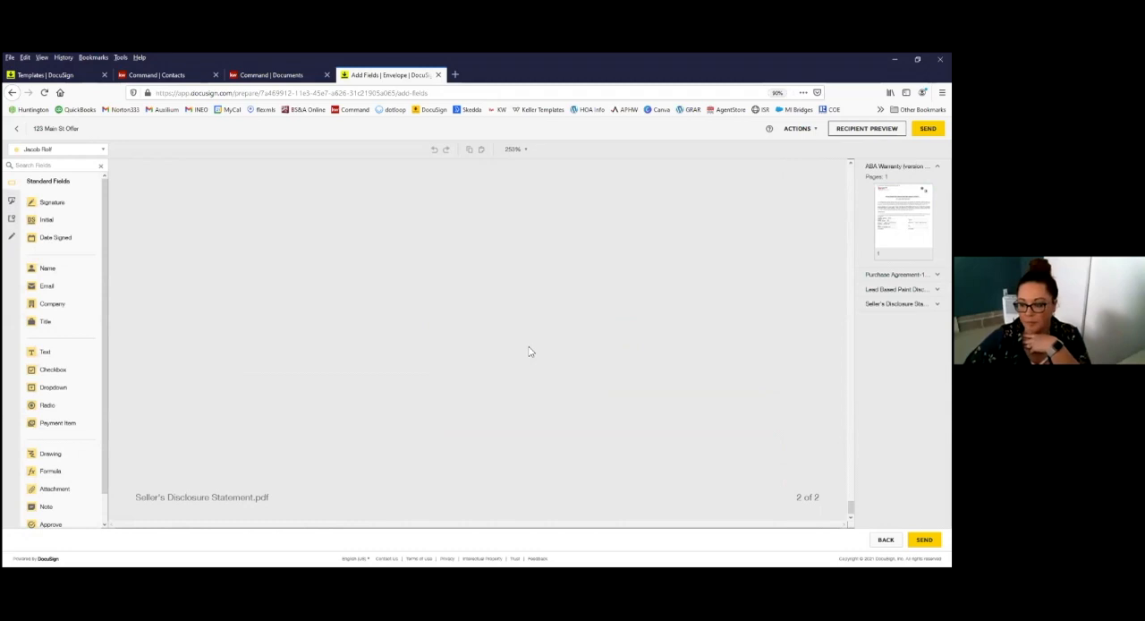
scroll(529, 352, up, 10)
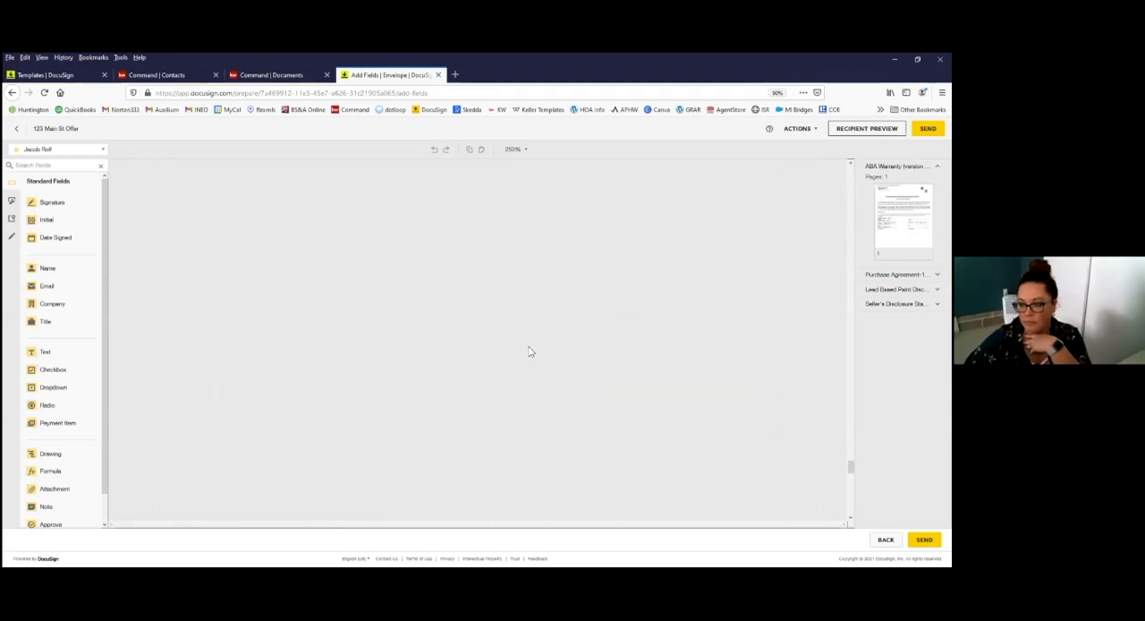
scroll(529, 352, up, 15)
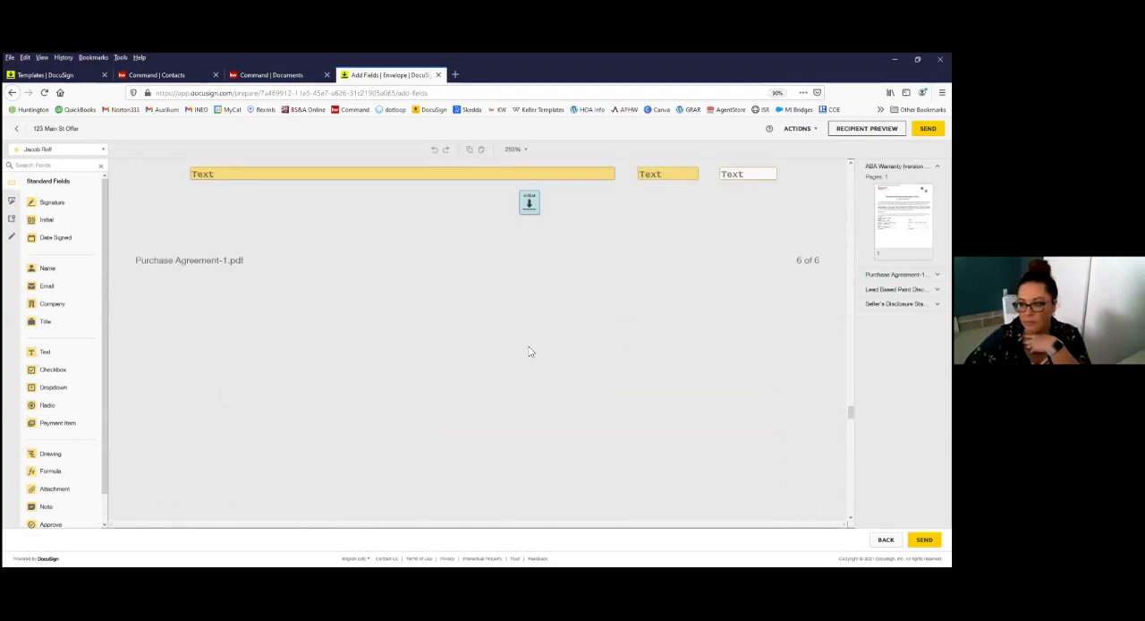
scroll(529, 352, up, 15)
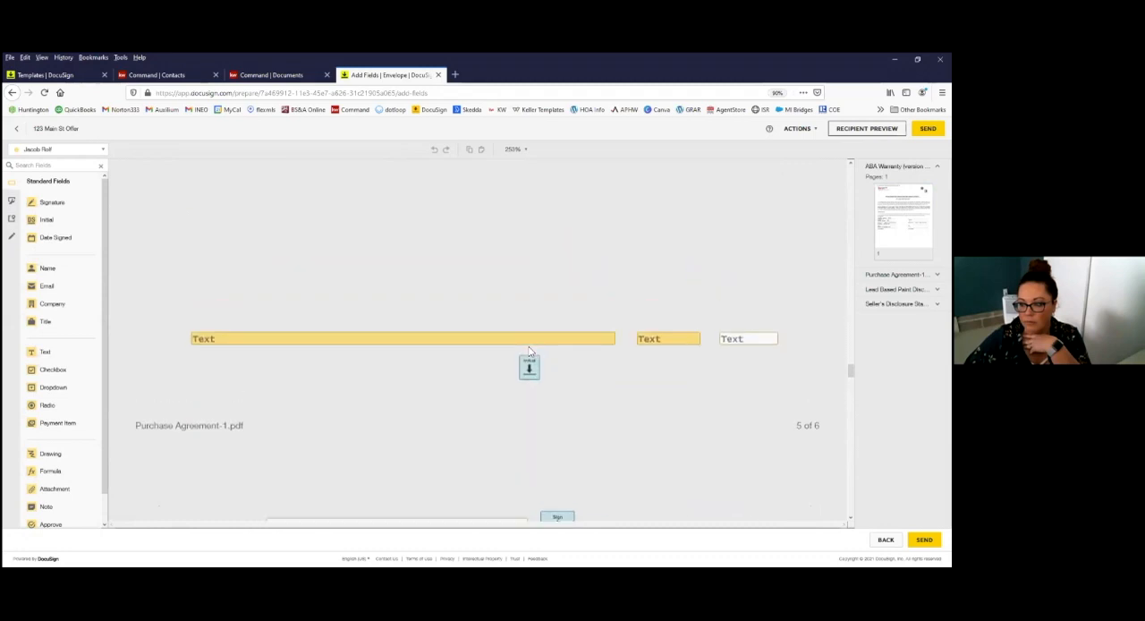
scroll(529, 351, up, 15)
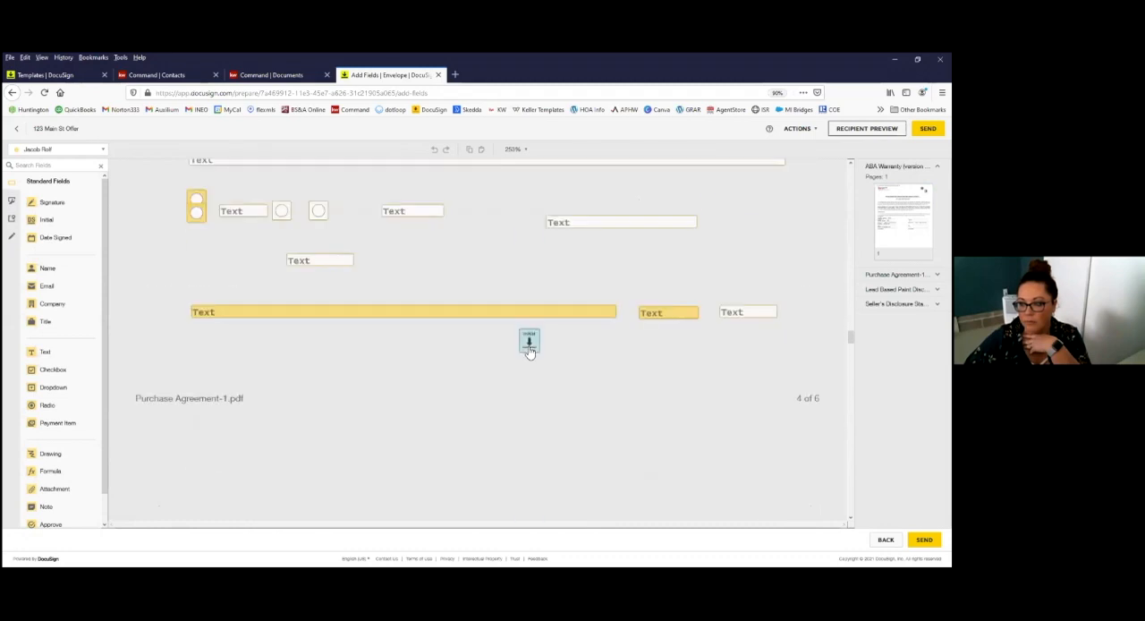
scroll(529, 352, up, 15)
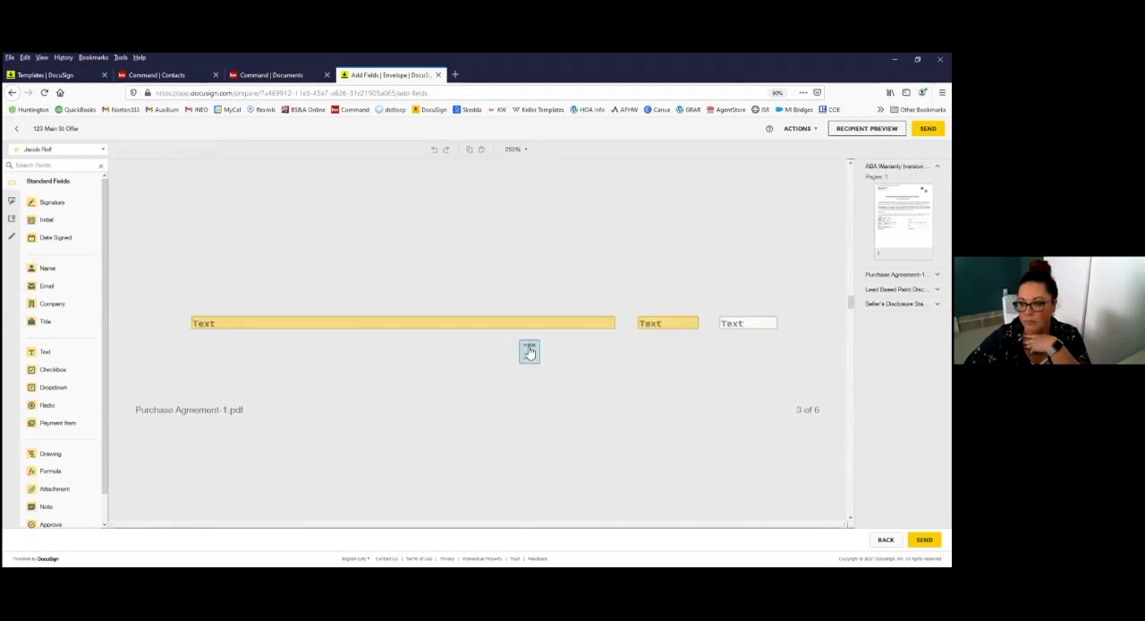
scroll(529, 351, up, 15)
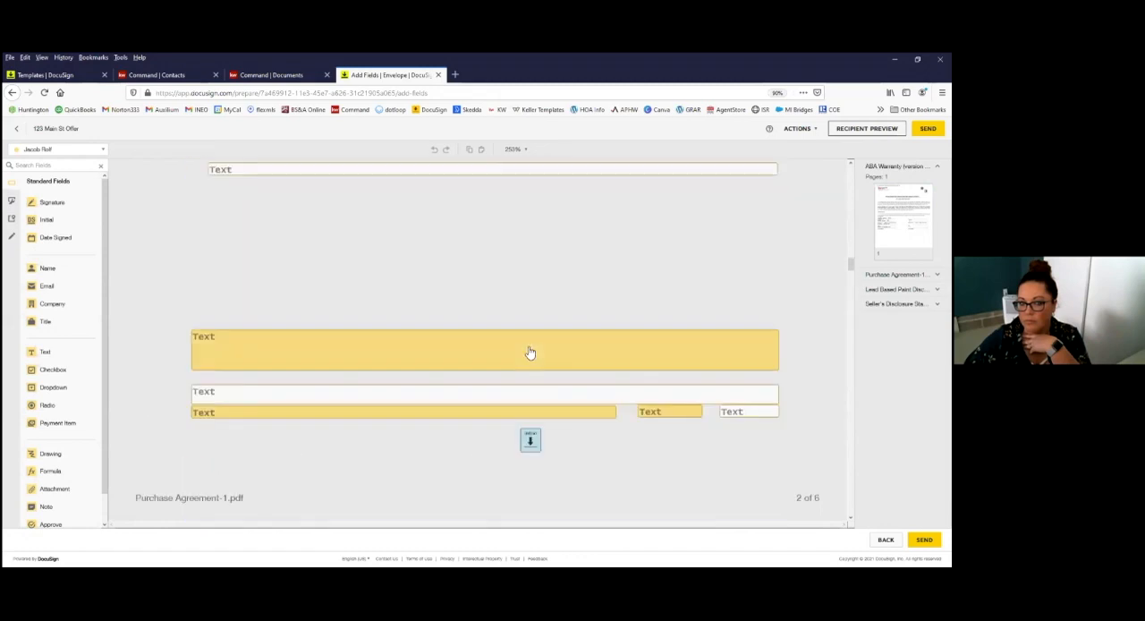
scroll(529, 352, up, 12)
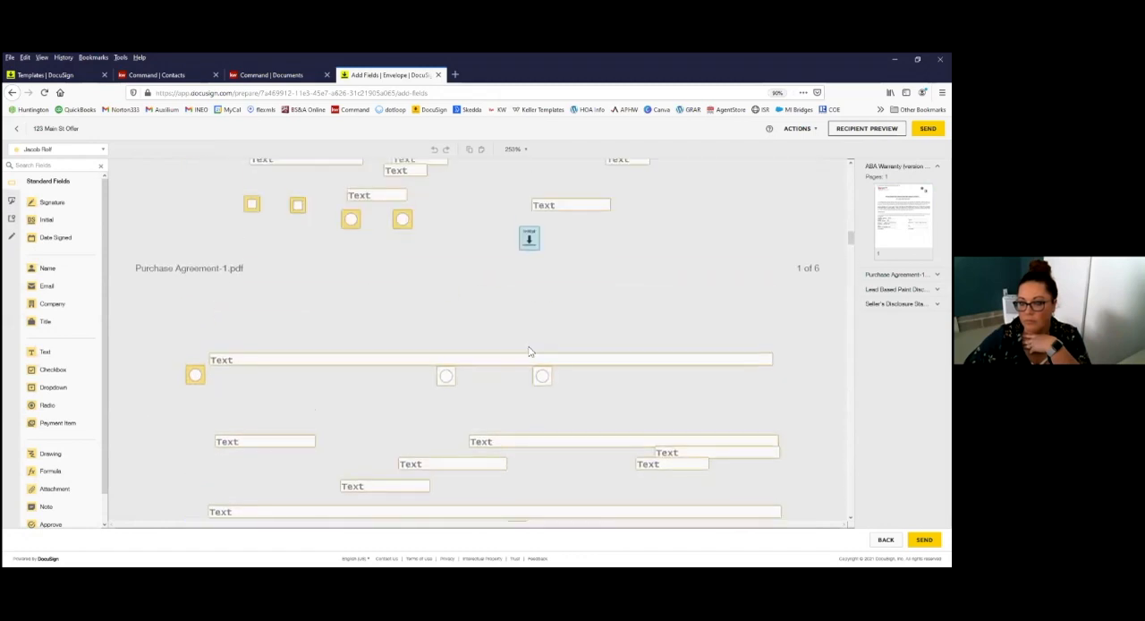
Step: Fill in the Purchase Agreement's date as 2/19/21 and its time as 11:43am
scroll(529, 351, up, 3)
scroll(529, 353, up, 4)
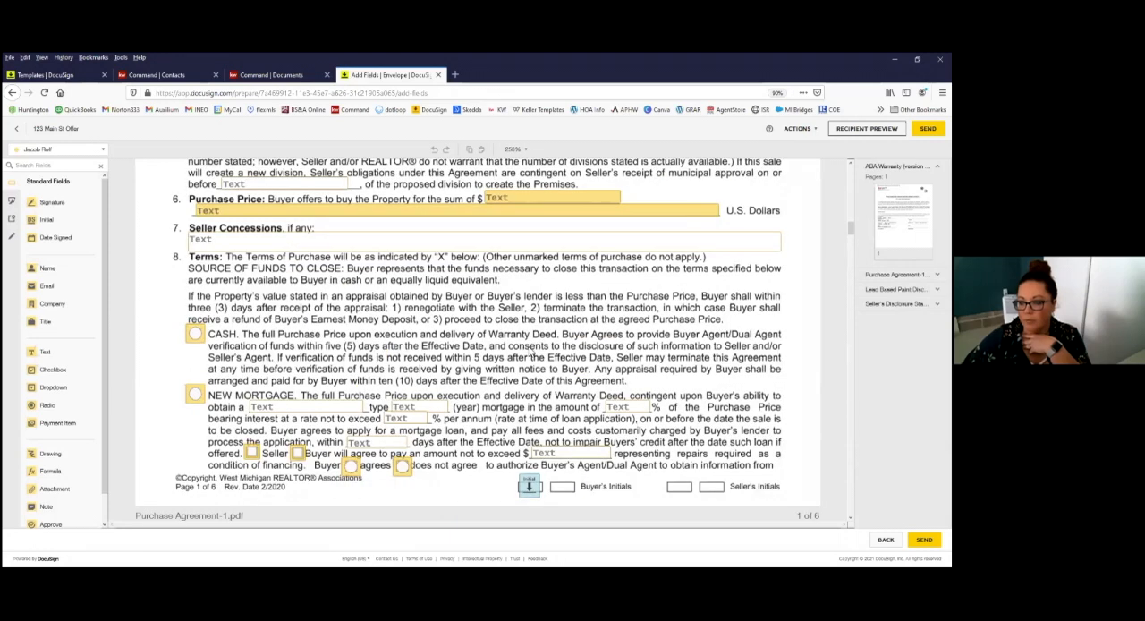
scroll(522, 347, up, 3)
scroll(348, 258, up, 1)
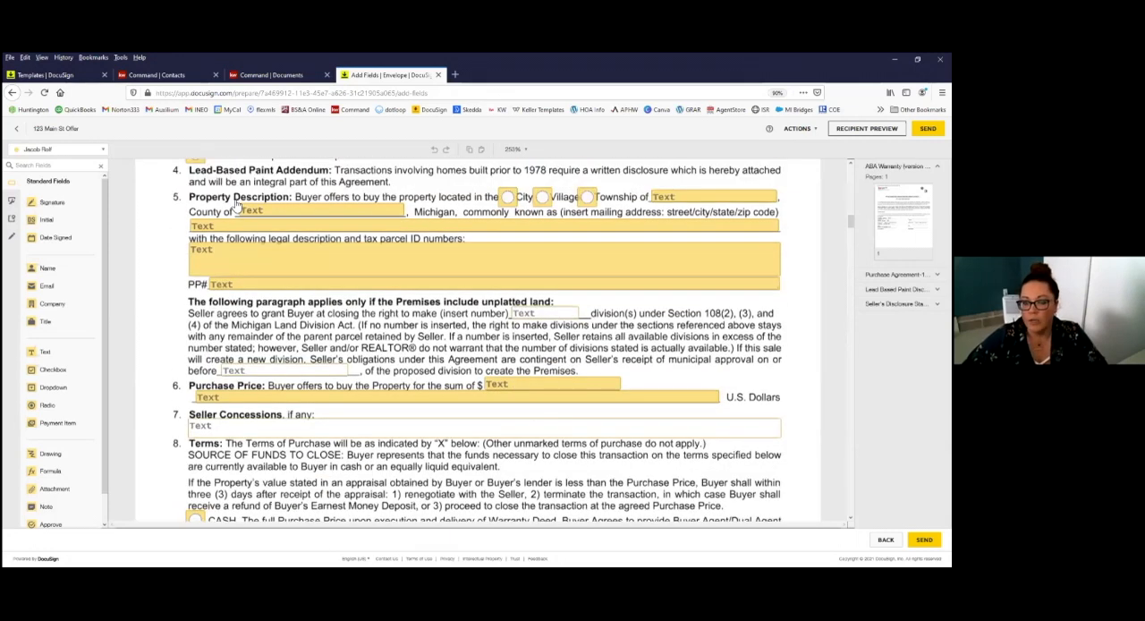
scroll(237, 208, up, 8)
click(260, 204)
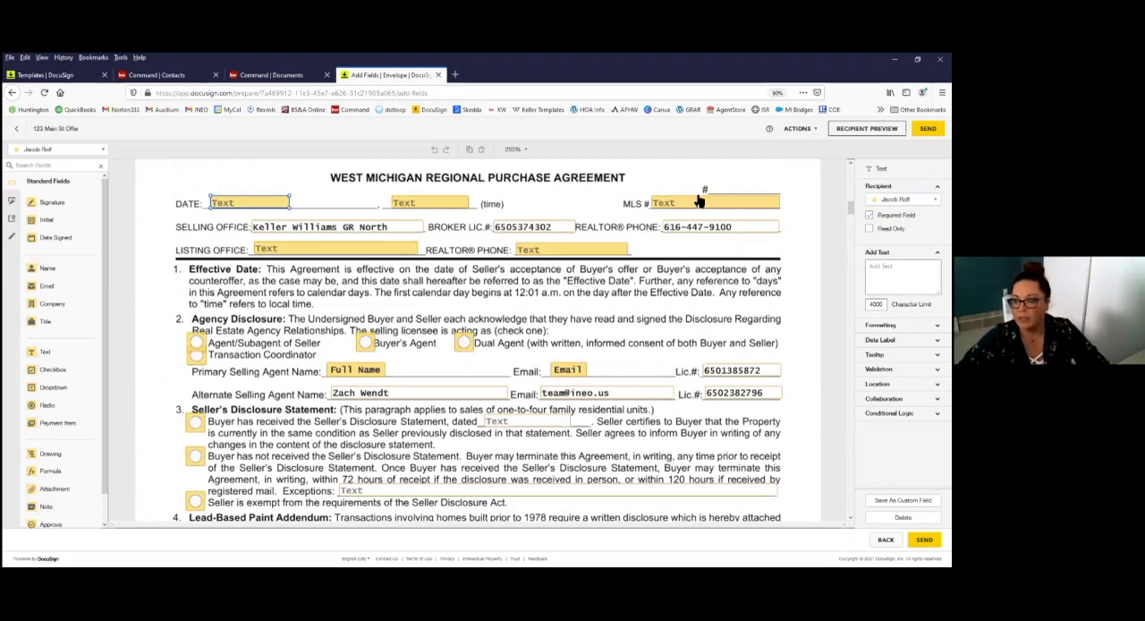
click(250, 205)
text(2/19/21)
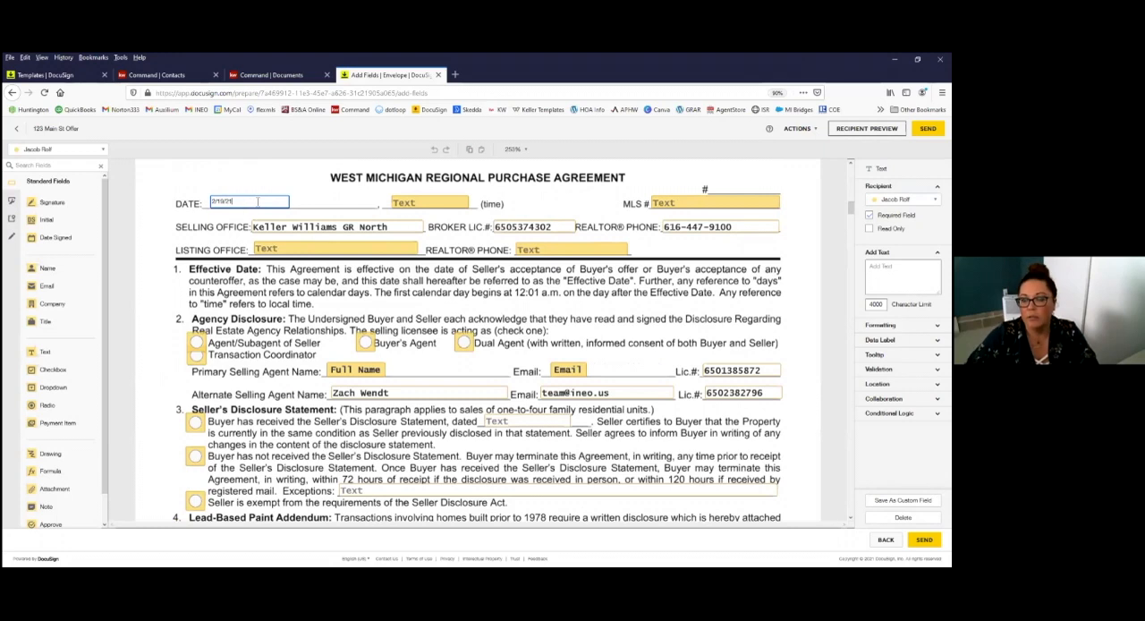
click(445, 204)
click(444, 203)
text(11:4)
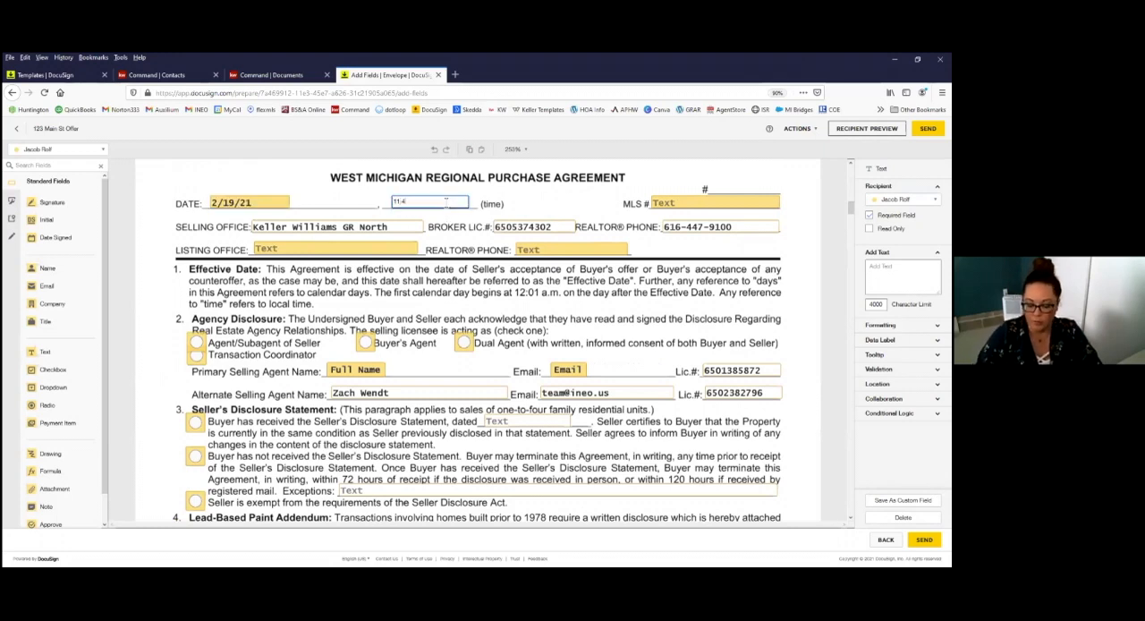
text(3am)
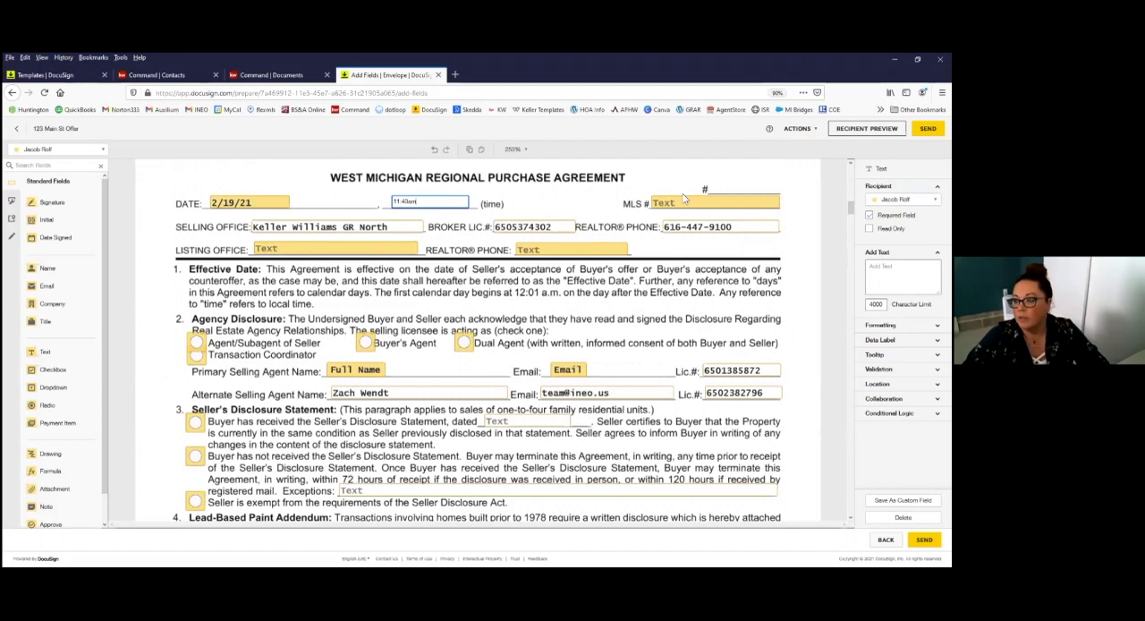
Step: Fill in the Purchase Agreement's MLS number as 123456789
click(684, 203)
text(1234)
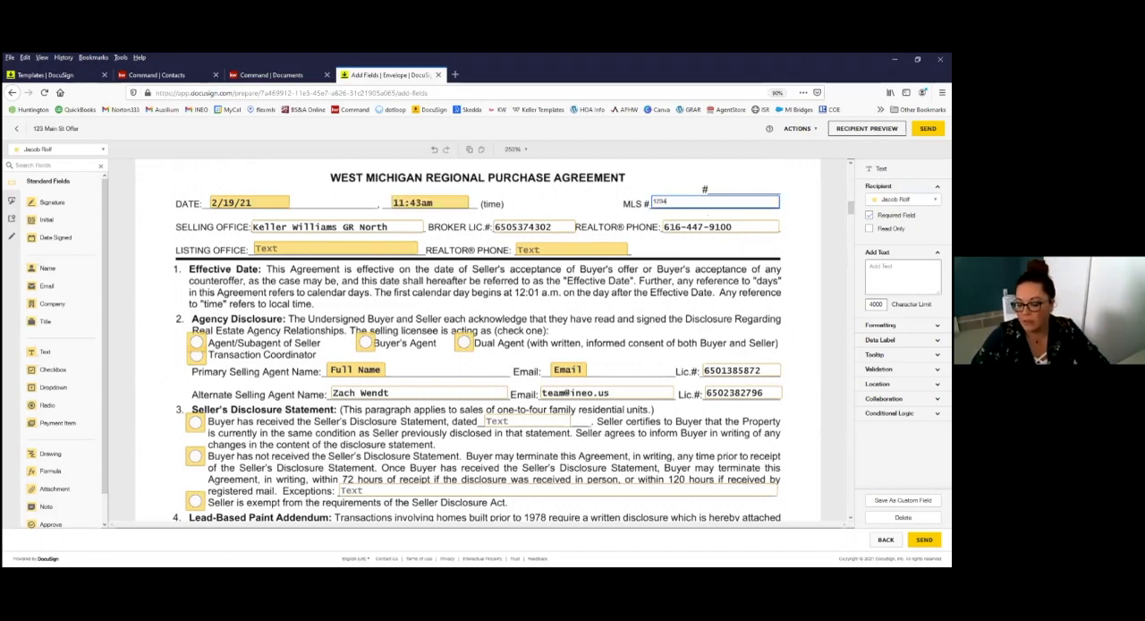
text(56789)
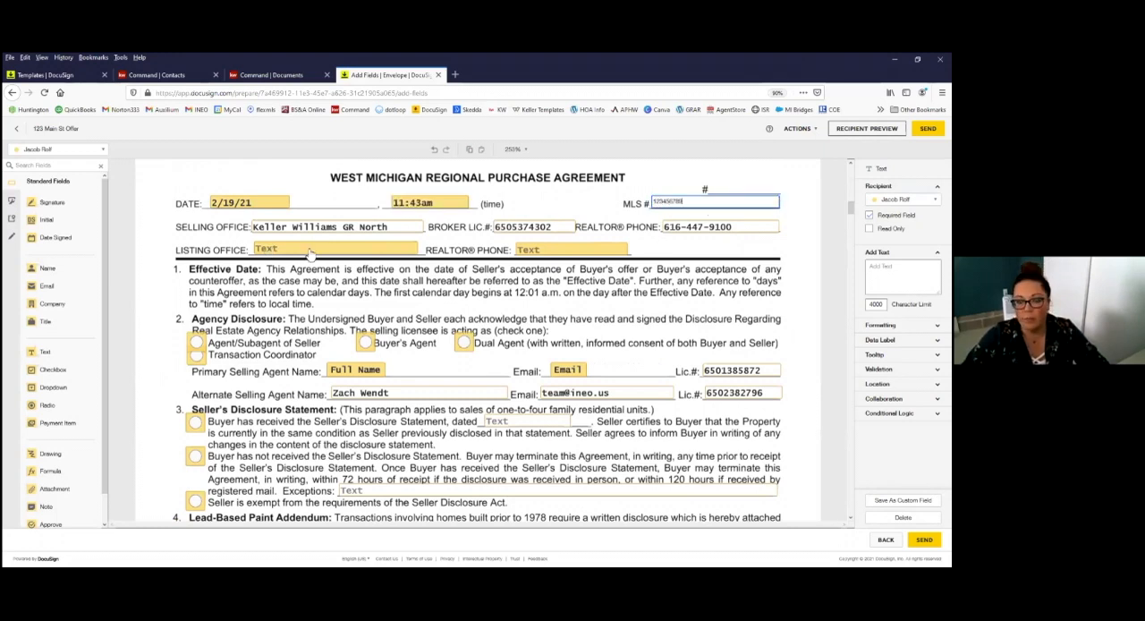
Step: Enter Five Star as the listing office and fill in the listing REALTOR's phone number
click(310, 252)
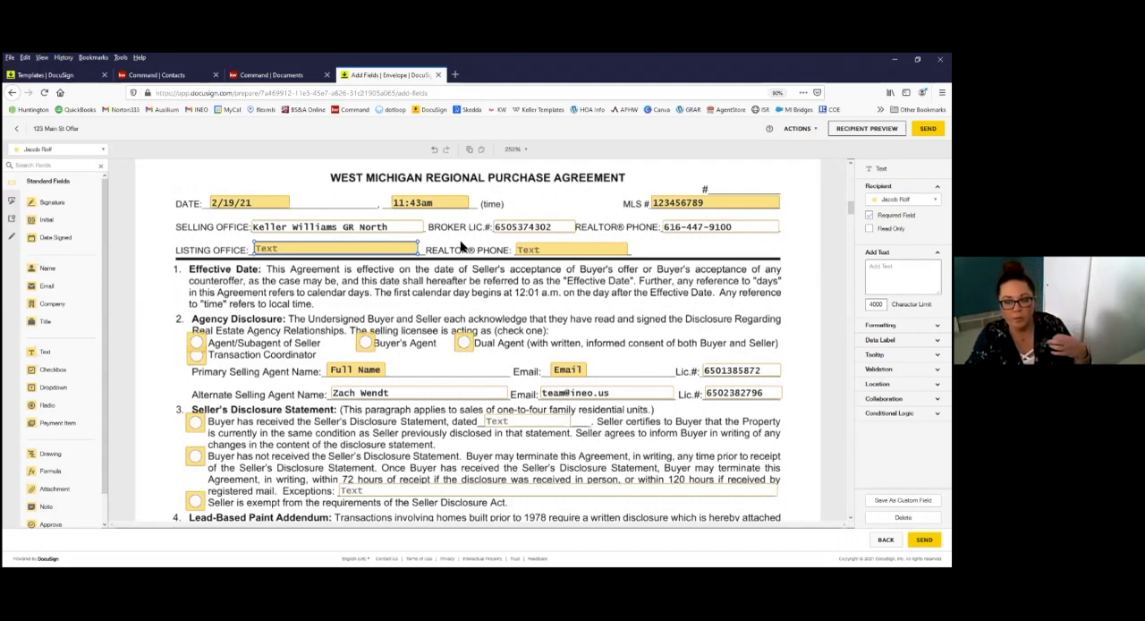
double_click(375, 251)
text(Five Star)
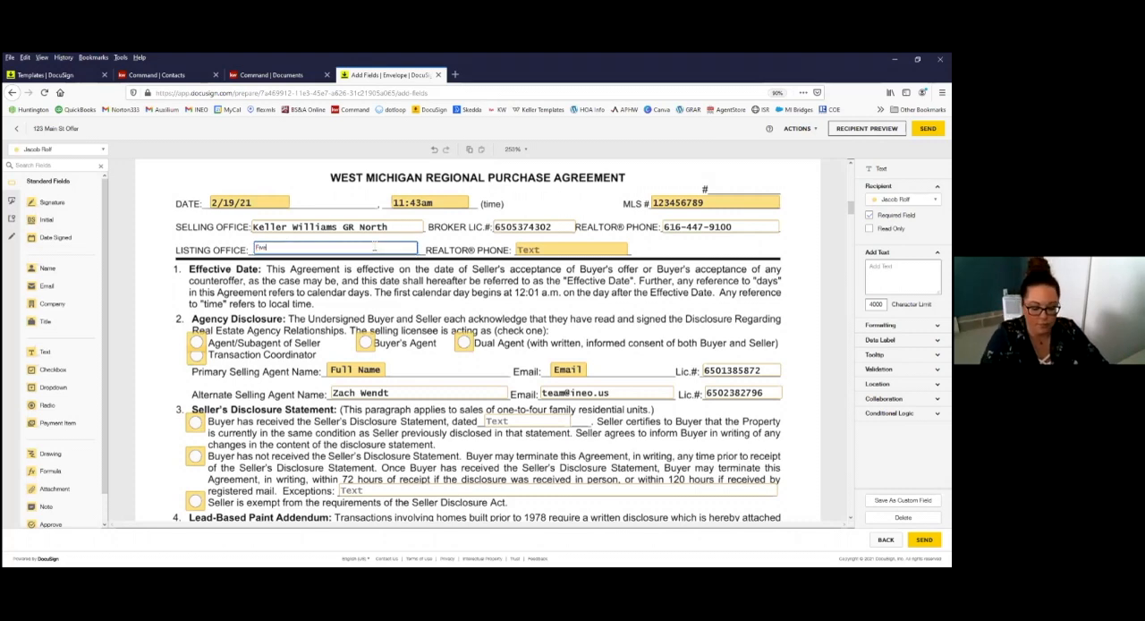
click(549, 254)
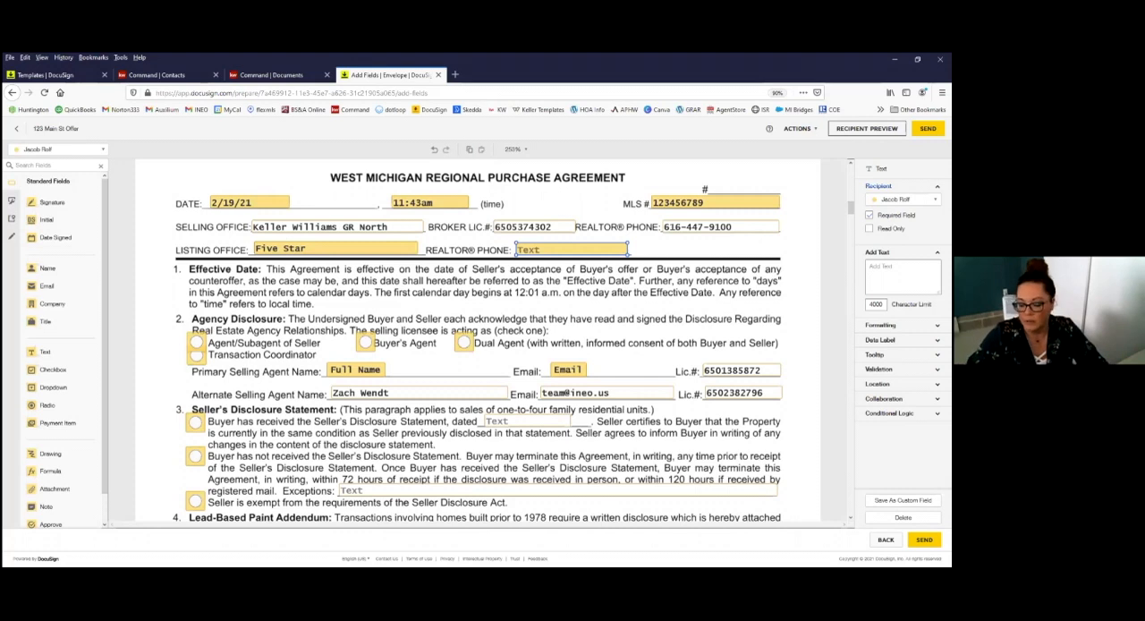
text(616-555-1234)
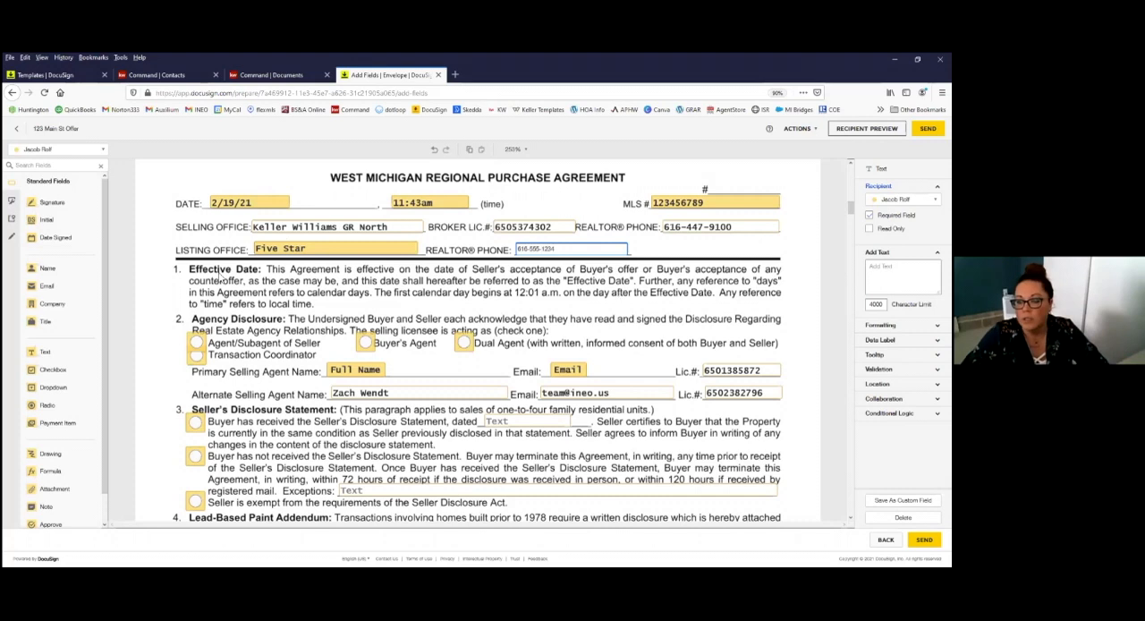
Step: Preselect Buyer's Agent in the radio group of the Agency Disclosure section
scroll(363, 308, down, 1)
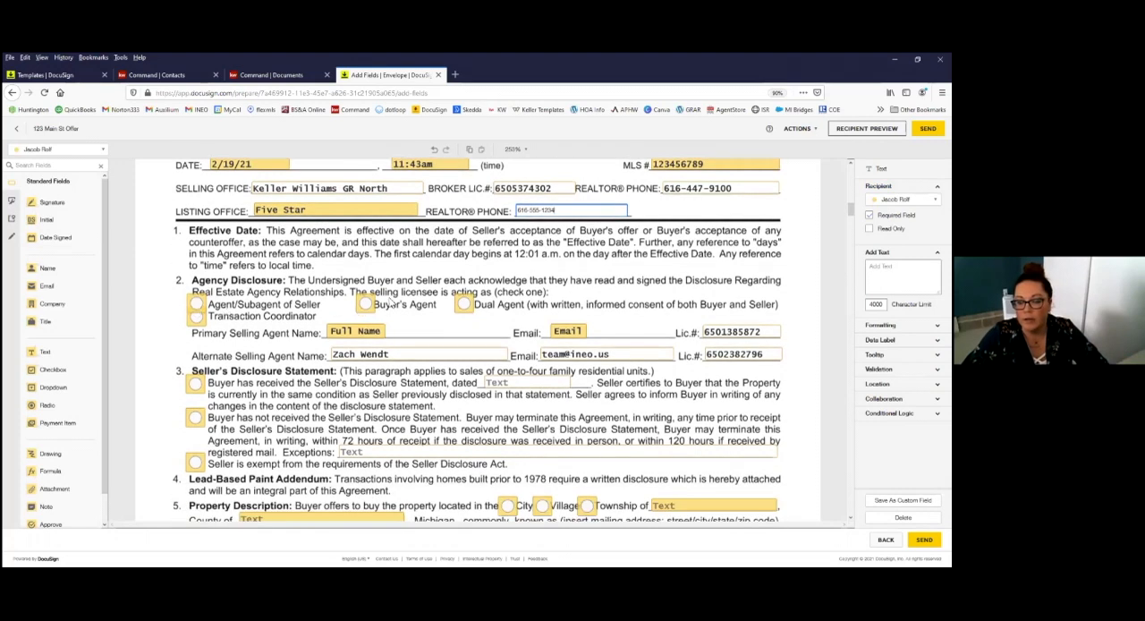
scroll(466, 305, down, 1)
scroll(319, 308, down, 1)
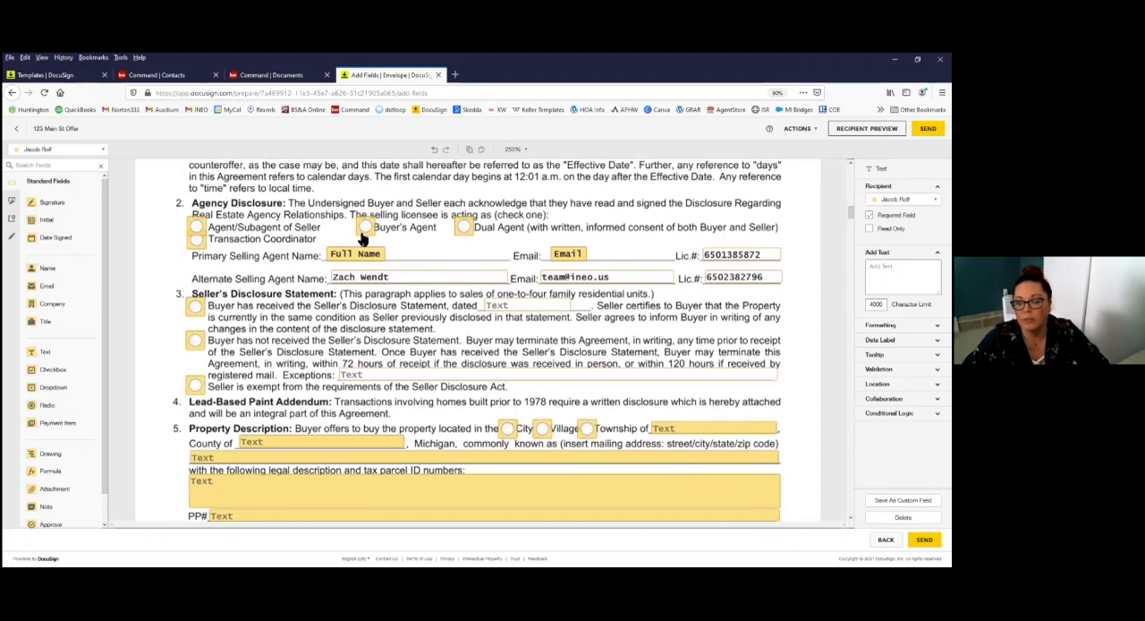
click(369, 255)
click(366, 228)
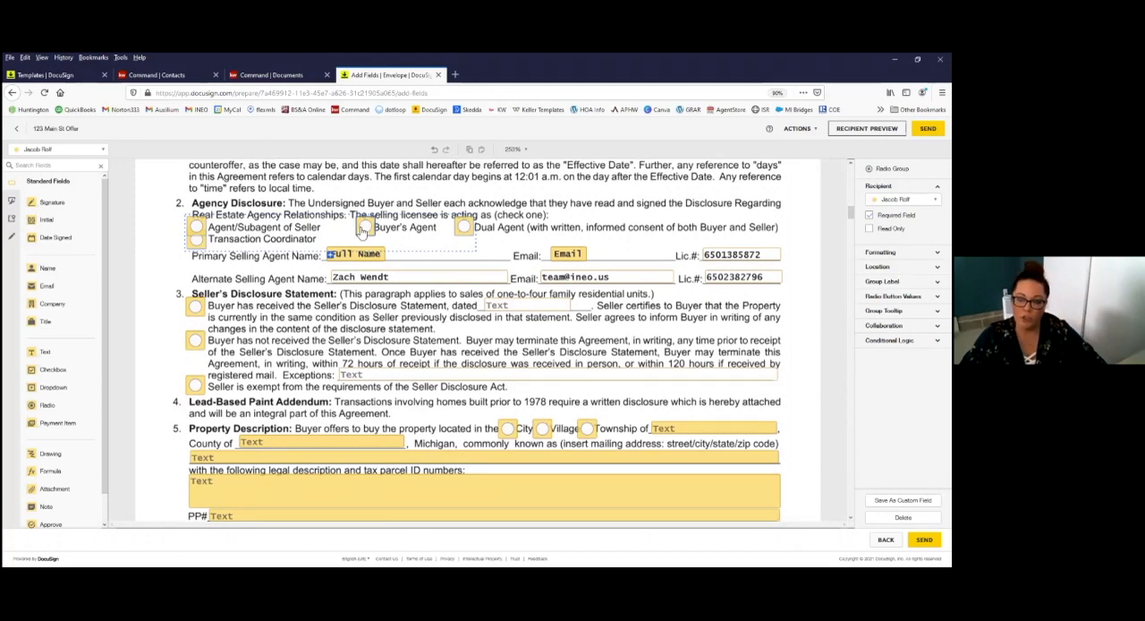
click(197, 236)
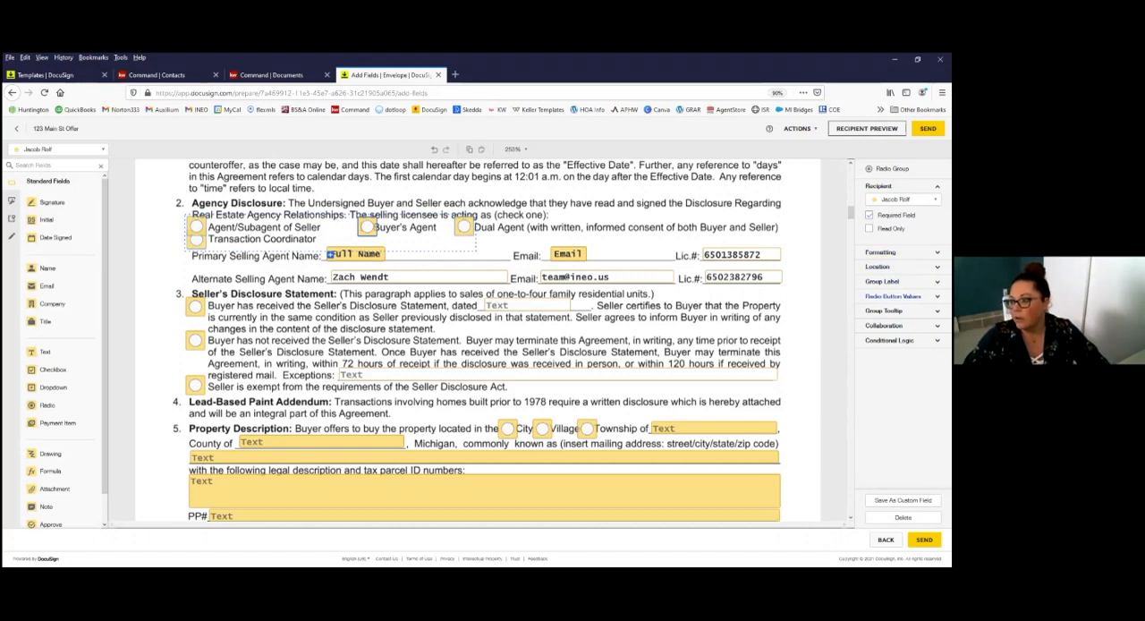
click(893, 295)
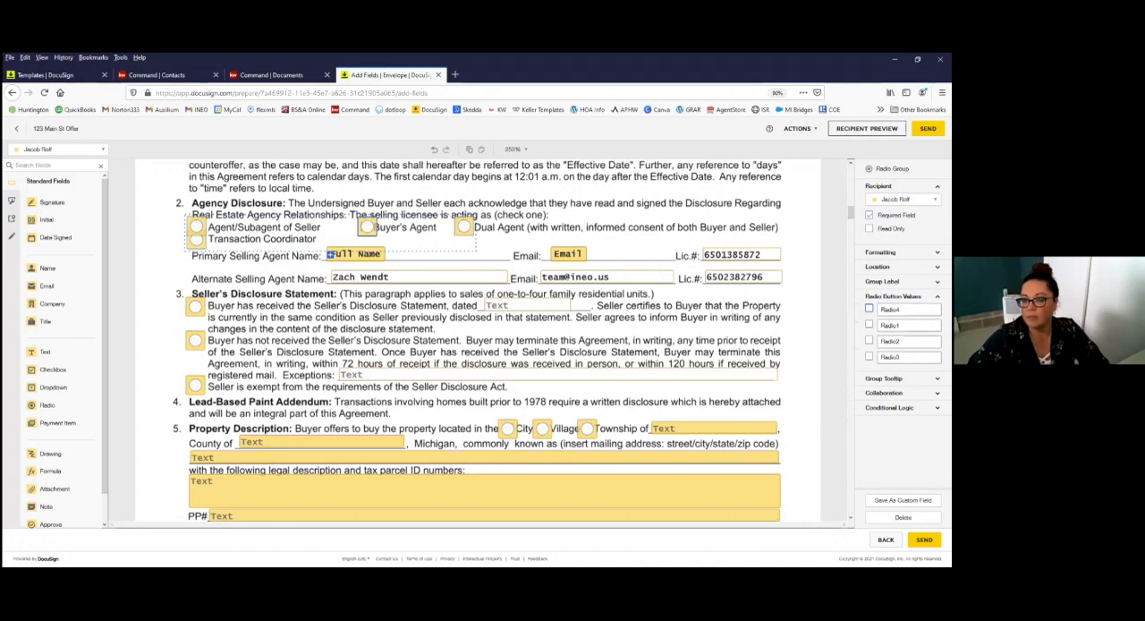
click(869, 324)
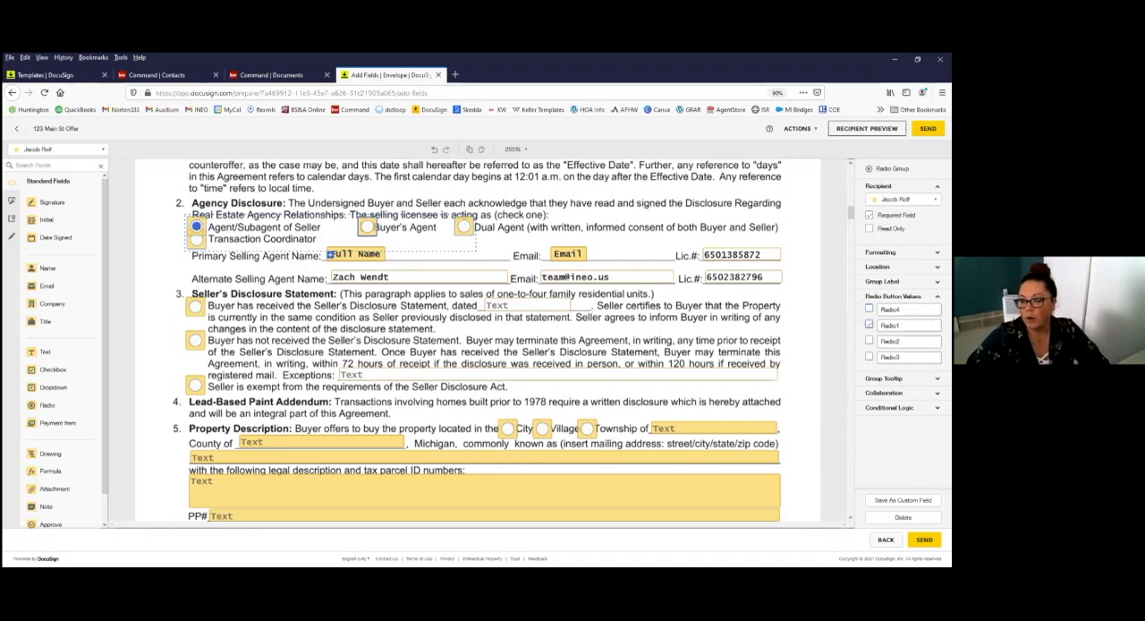
click(869, 325)
click(869, 341)
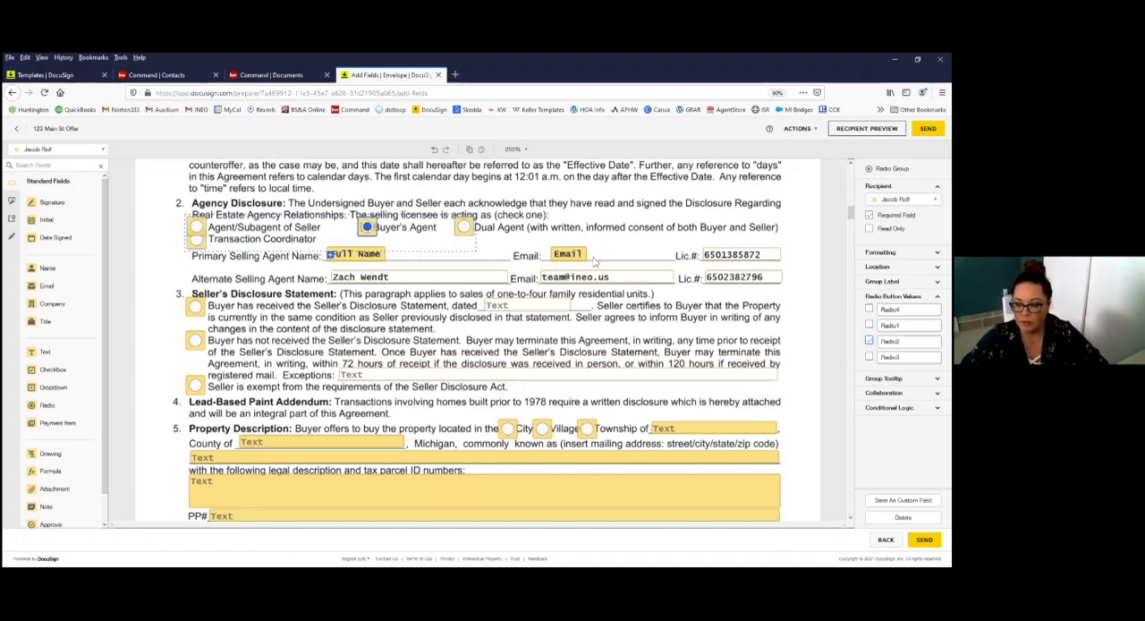
Step: Mark that the buyer has received the Seller's Disclosure Statement and enter its date as 1/25/21
scroll(320, 312, down, 1)
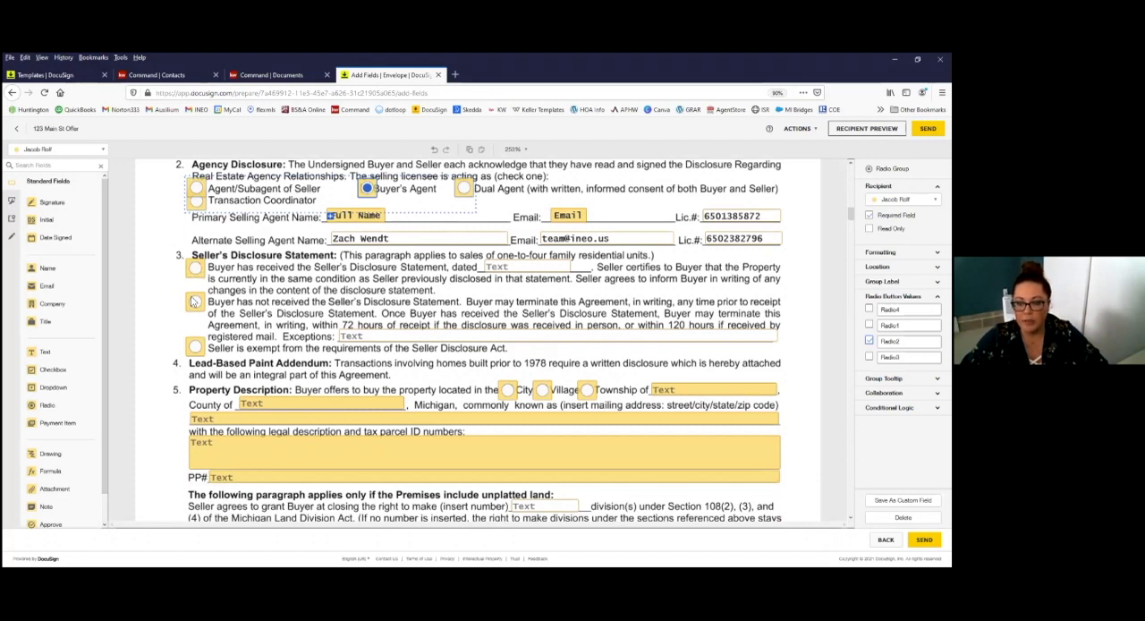
click(195, 270)
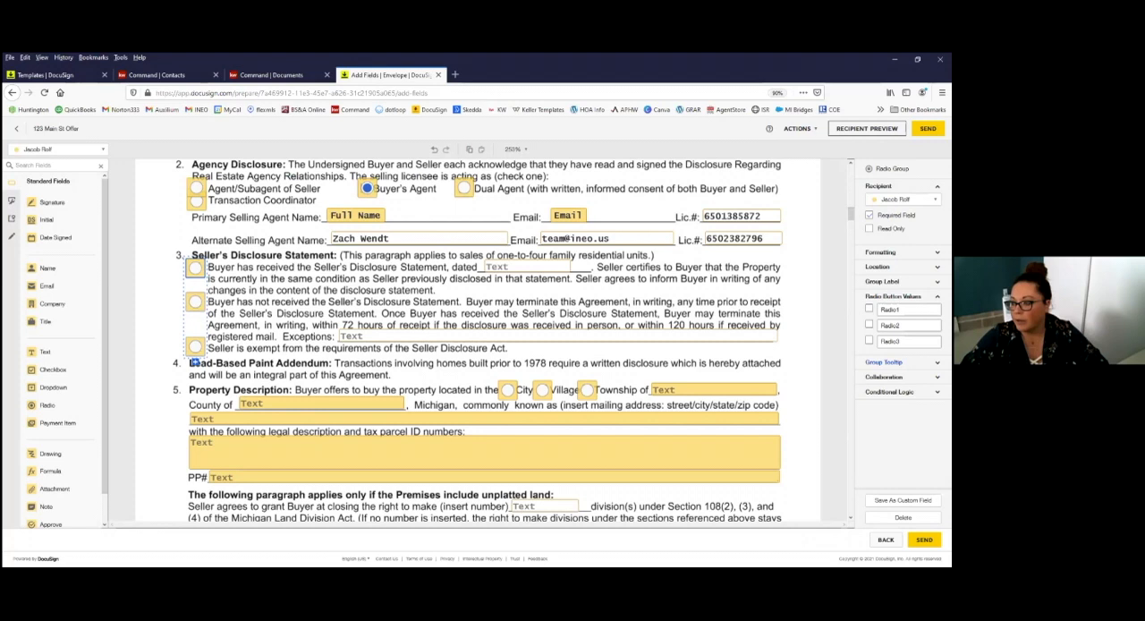
click(195, 268)
click(524, 267)
text(1/25/21)
Step: Review the rest of the Purchase Agreement's fields through page 6 and the lead-based paint disclosure form through the seller's signature area
scroll(536, 296, down, 1)
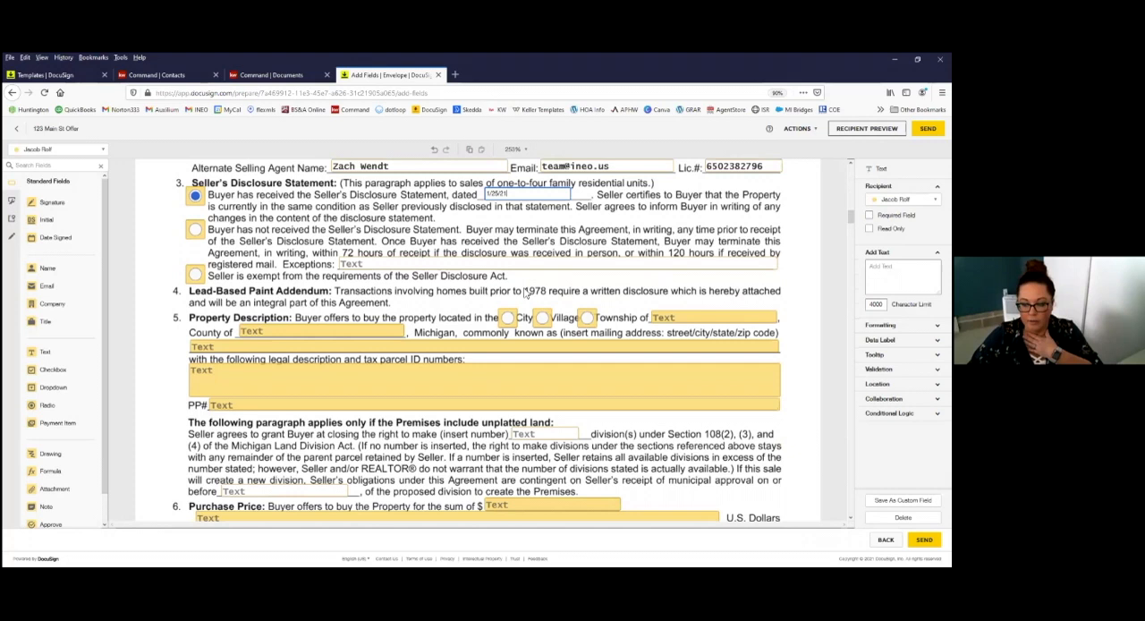
scroll(528, 295, down, 5)
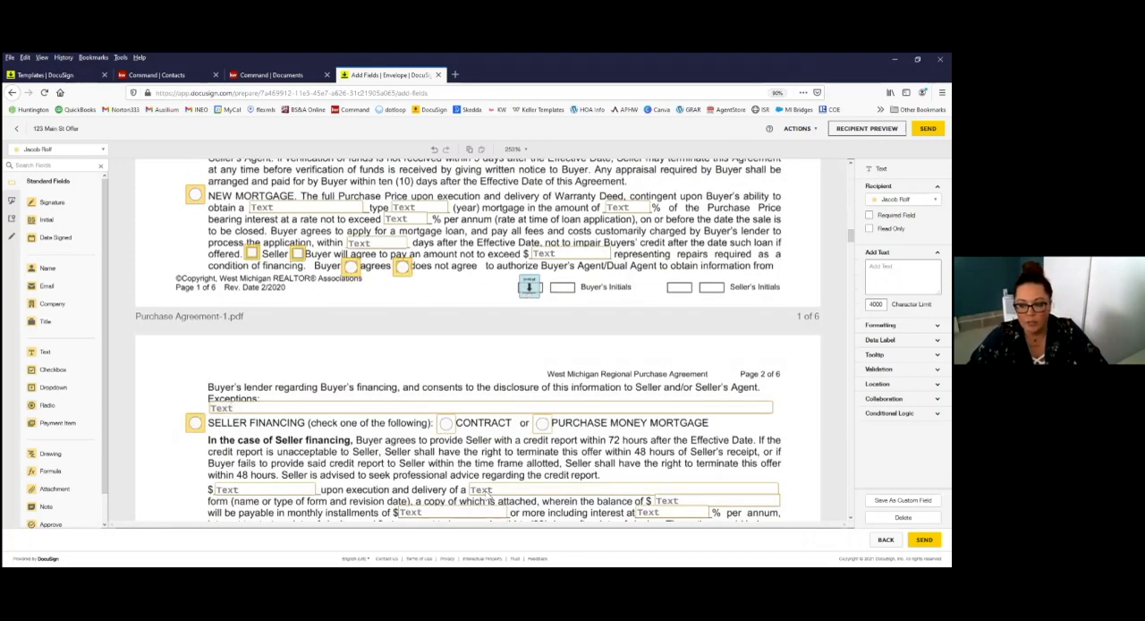
scroll(542, 439, down, 2)
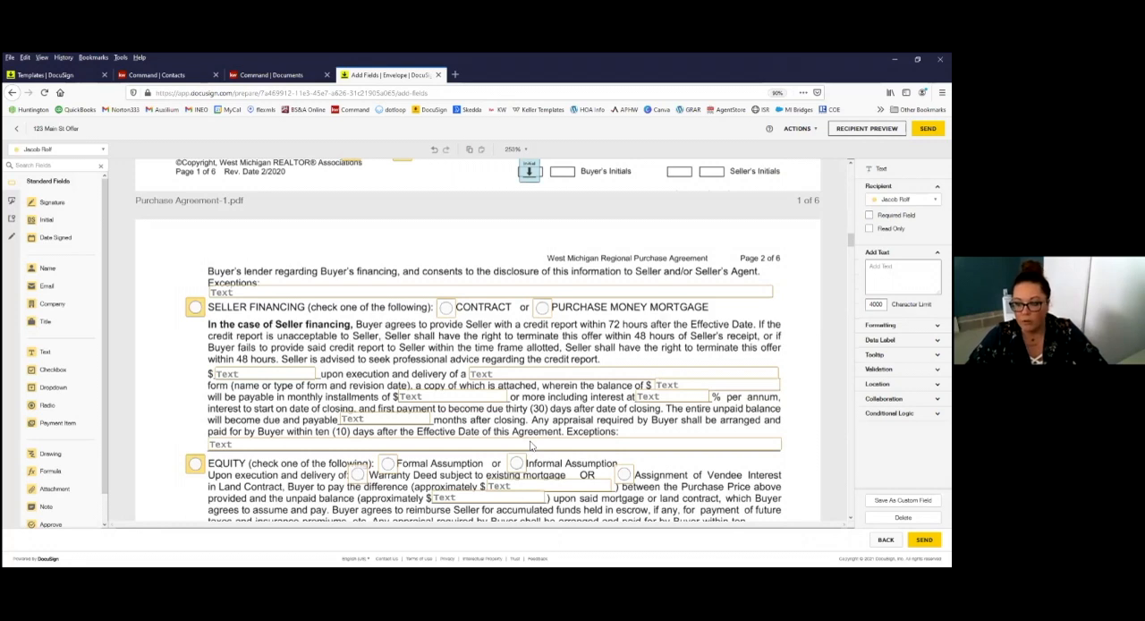
scroll(530, 446, down, 6)
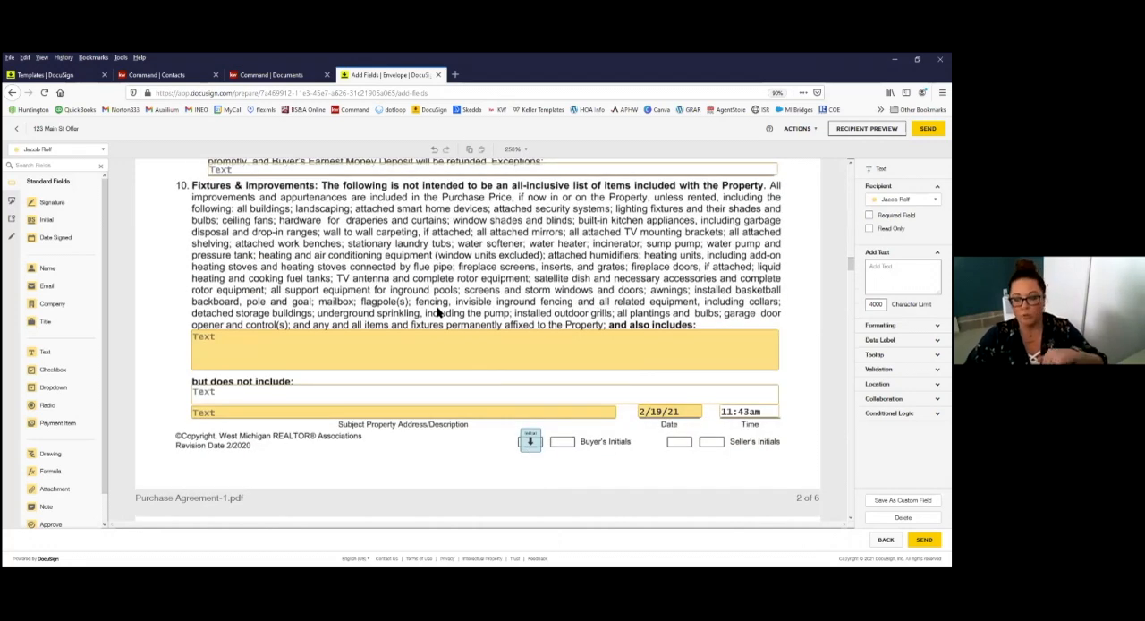
scroll(580, 376, down, 5)
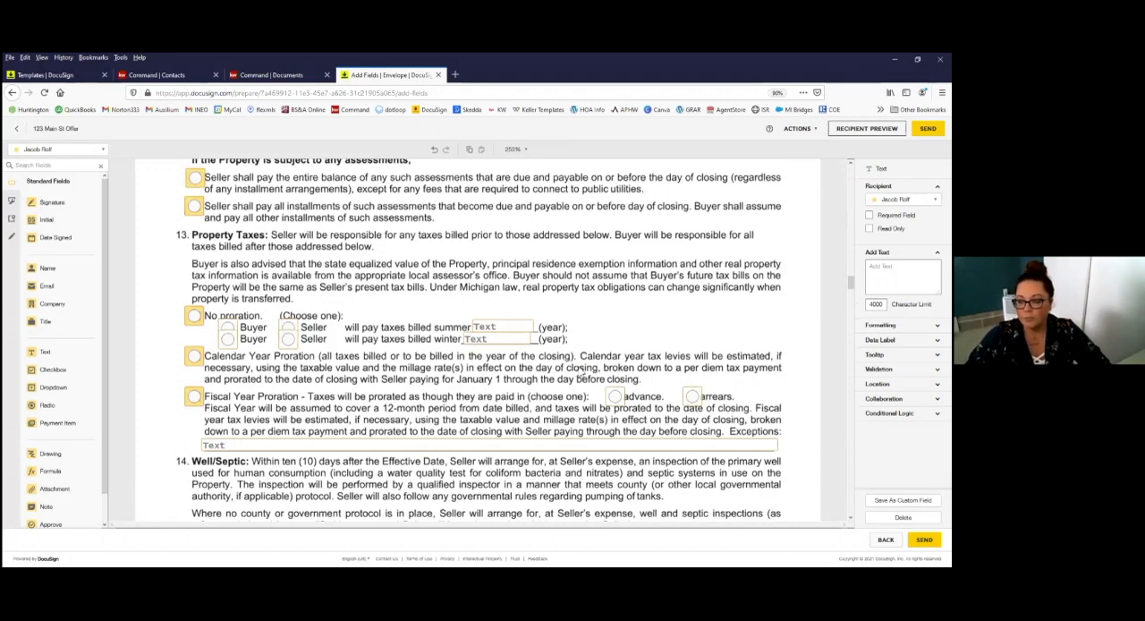
scroll(582, 372, down, 5)
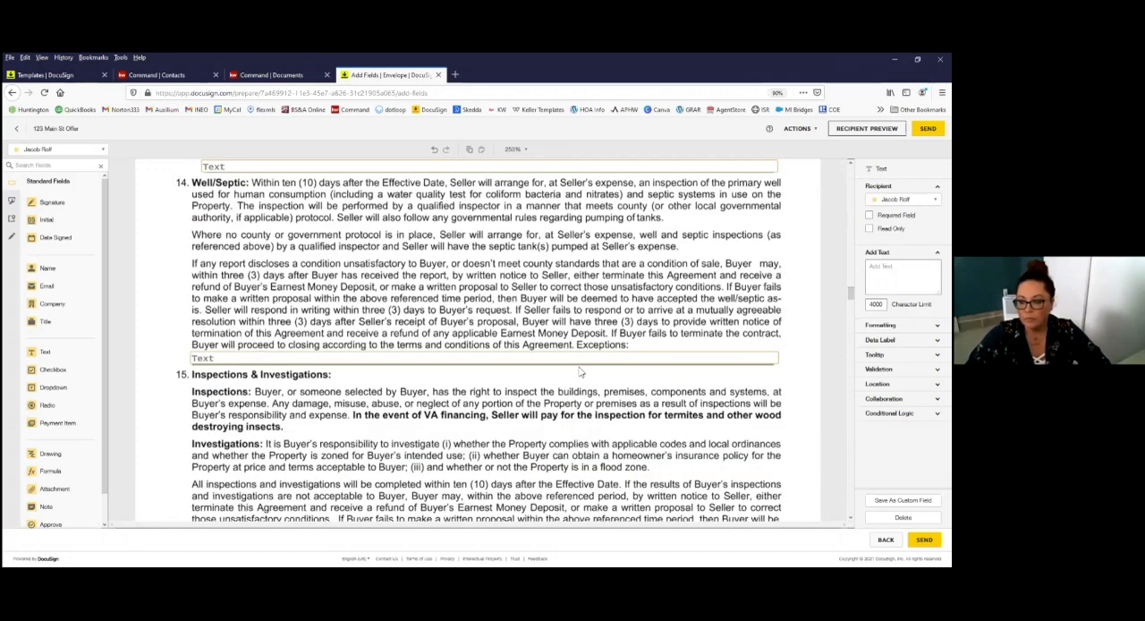
scroll(580, 371, down, 10)
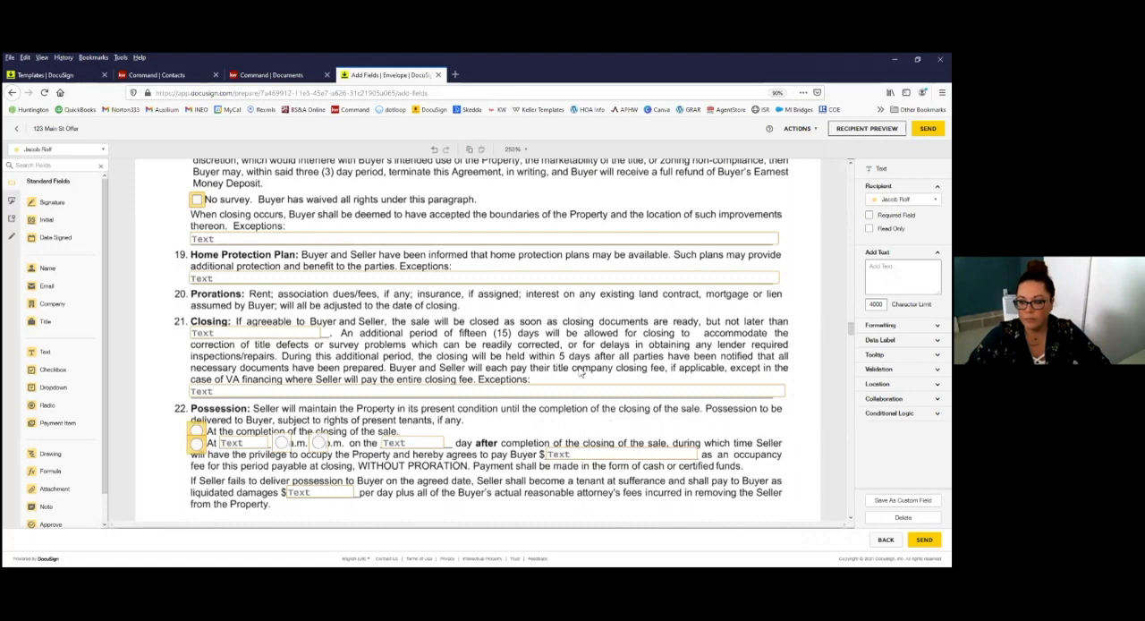
scroll(555, 287, down, 20)
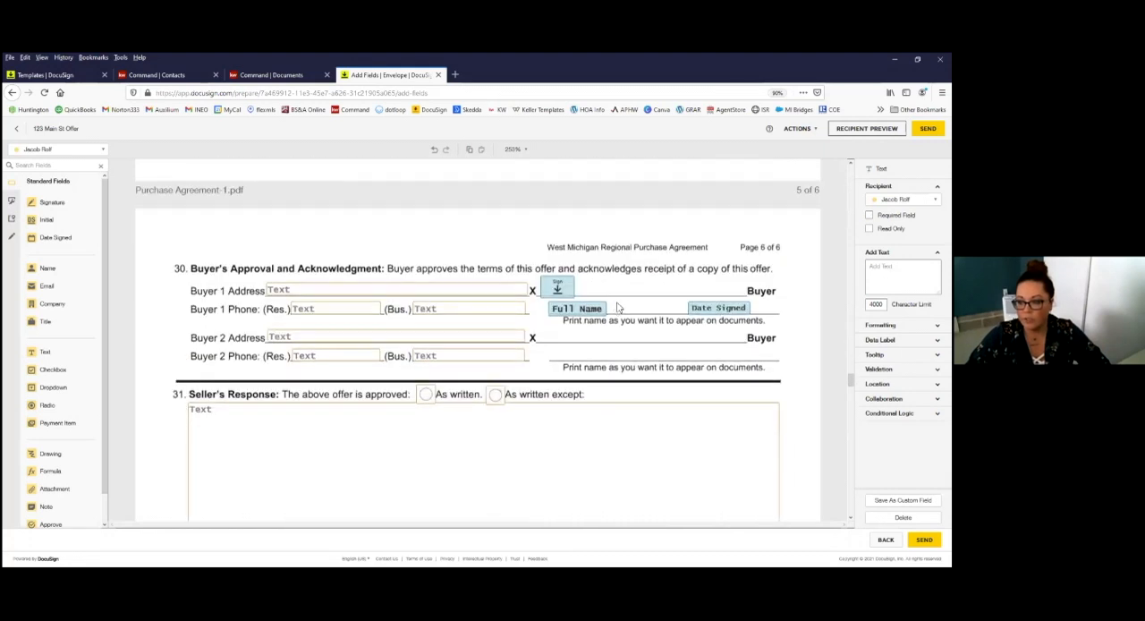
scroll(620, 306, down, 3)
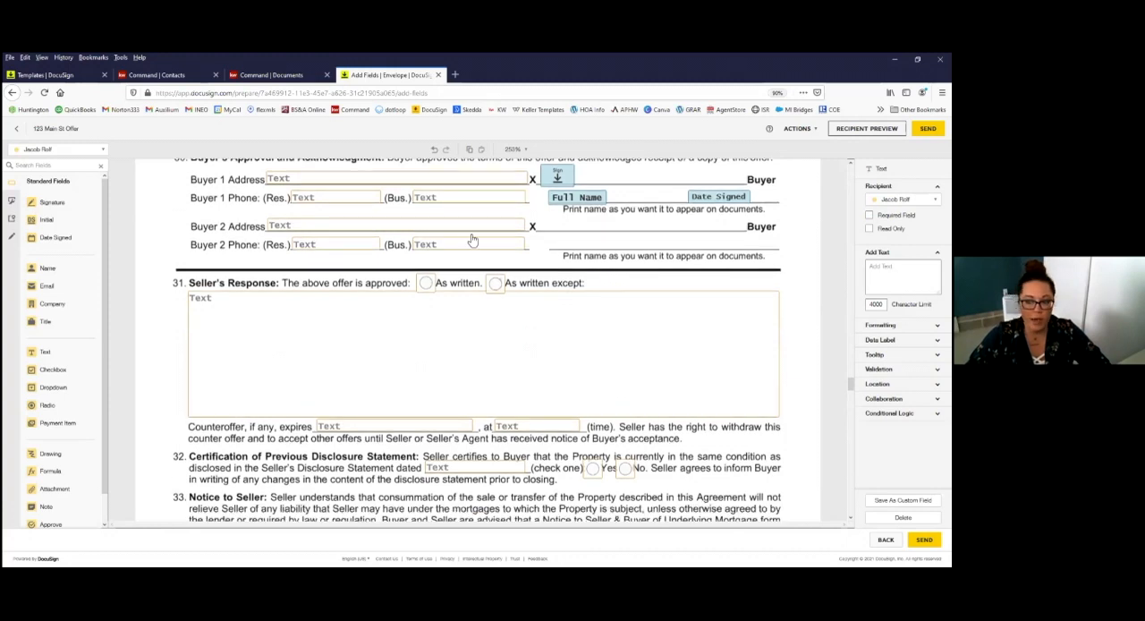
scroll(573, 250, down, 9)
scroll(578, 319, up, 10)
scroll(430, 329, down, 15)
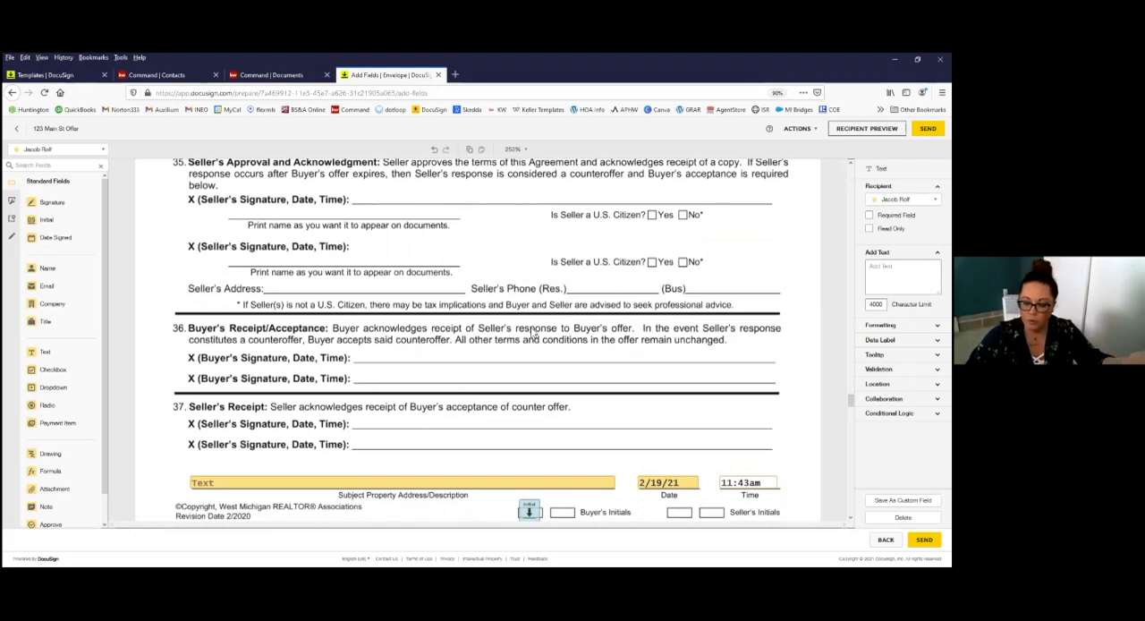
scroll(531, 332, down, 1)
scroll(532, 332, down, 1)
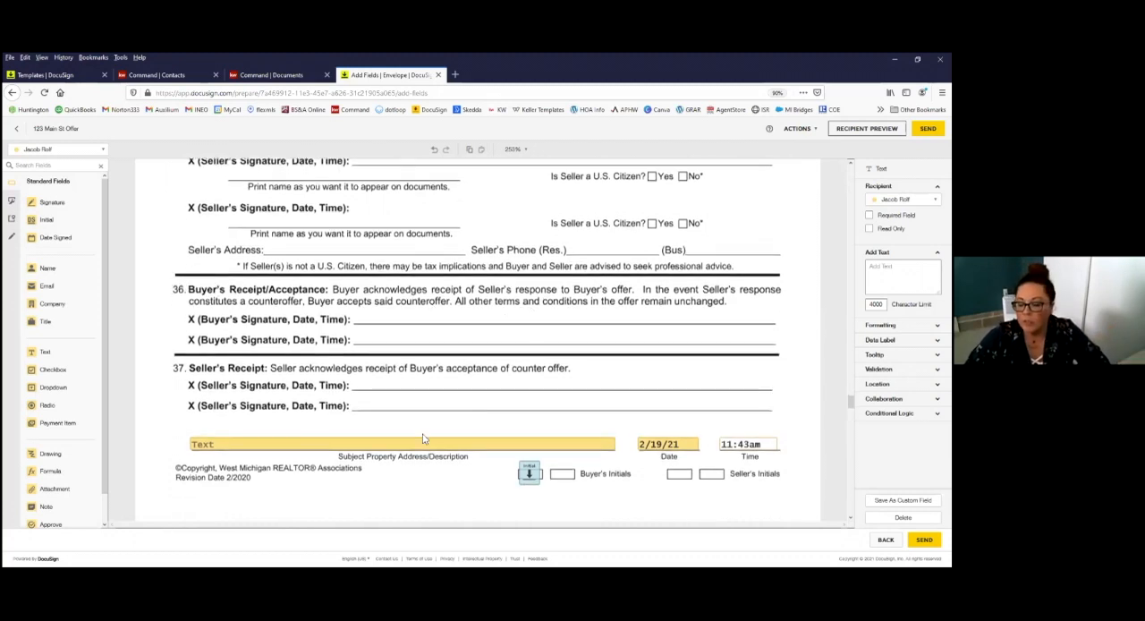
scroll(528, 430, down, 5)
scroll(525, 423, down, 10)
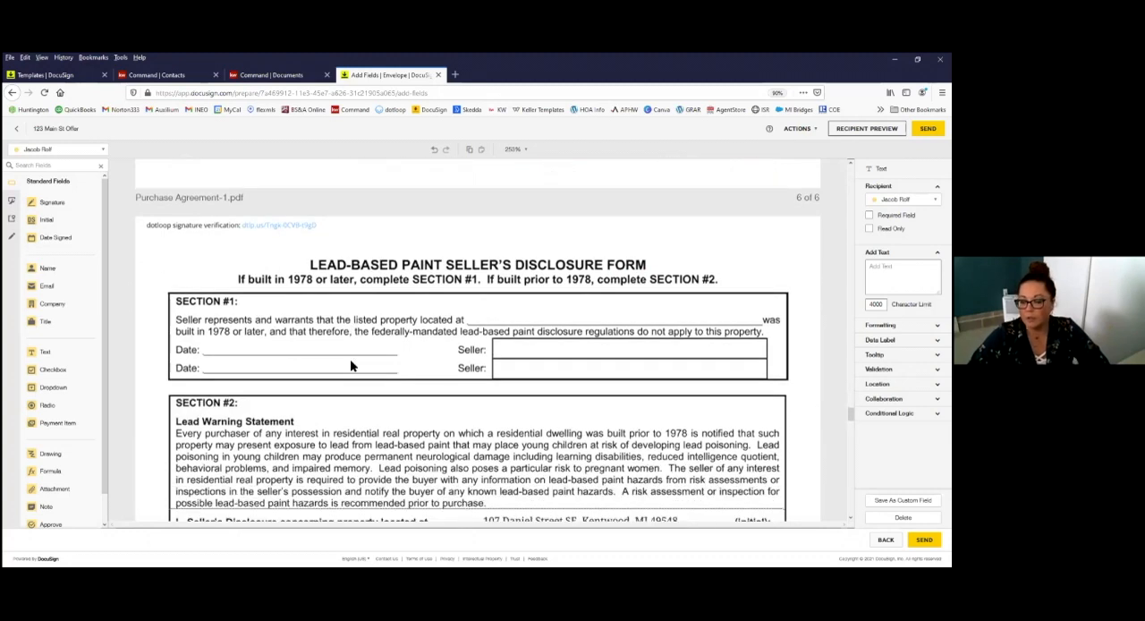
scroll(351, 363, down, 10)
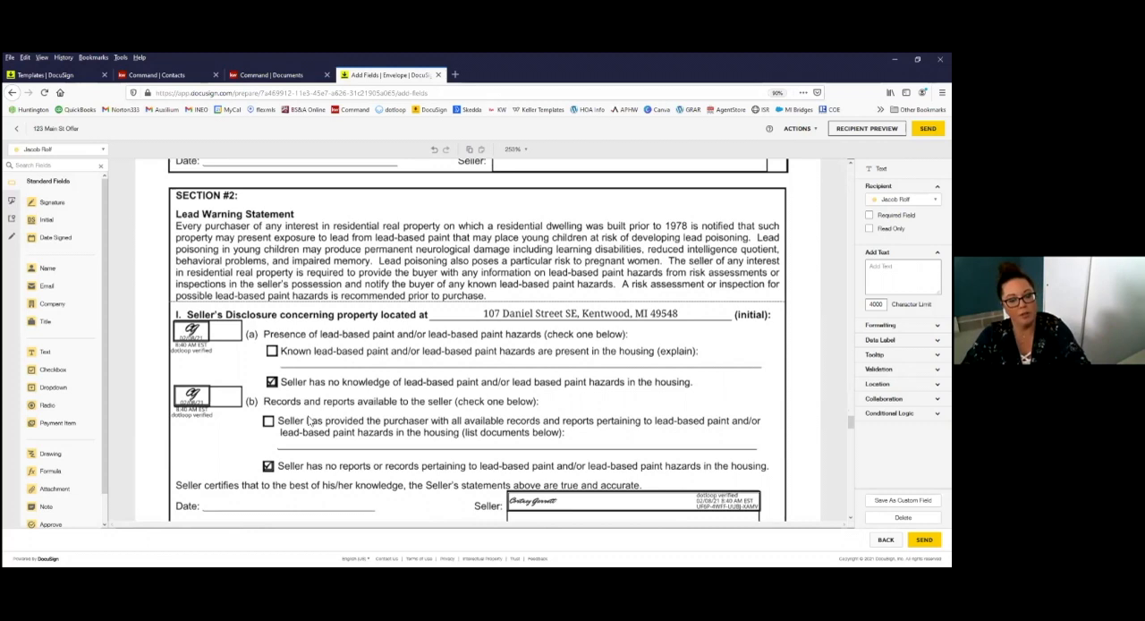
scroll(355, 269, down, 8)
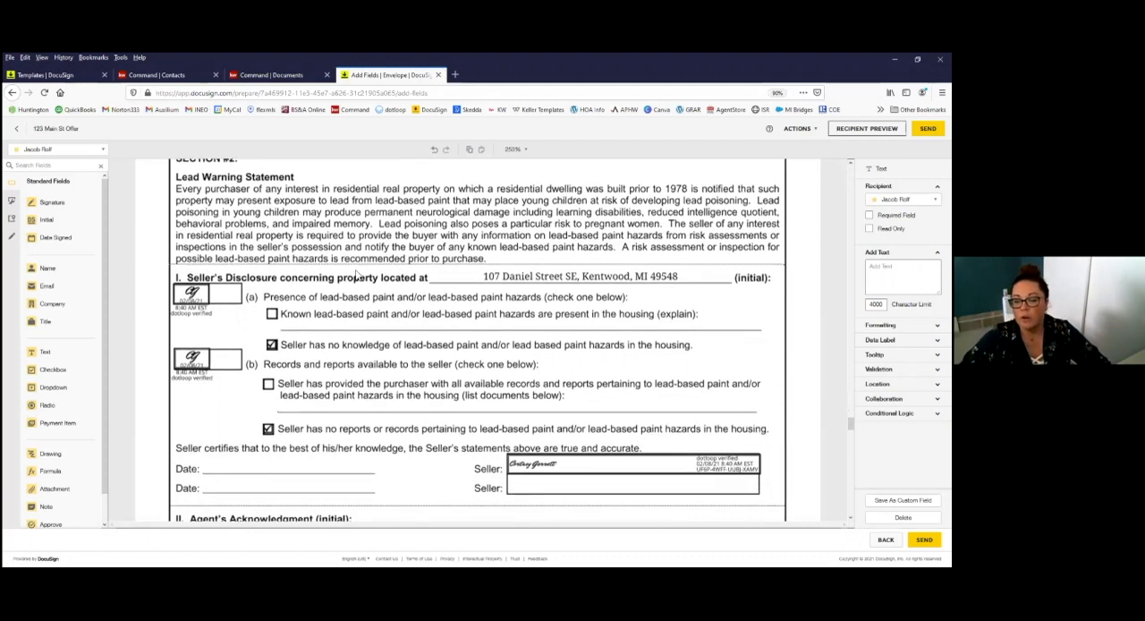
Step: Place an initial field in row (a) of the lead-based paint form's Purchaser's Acknowledgment and assign it to the buyer
scroll(354, 293, down, 7)
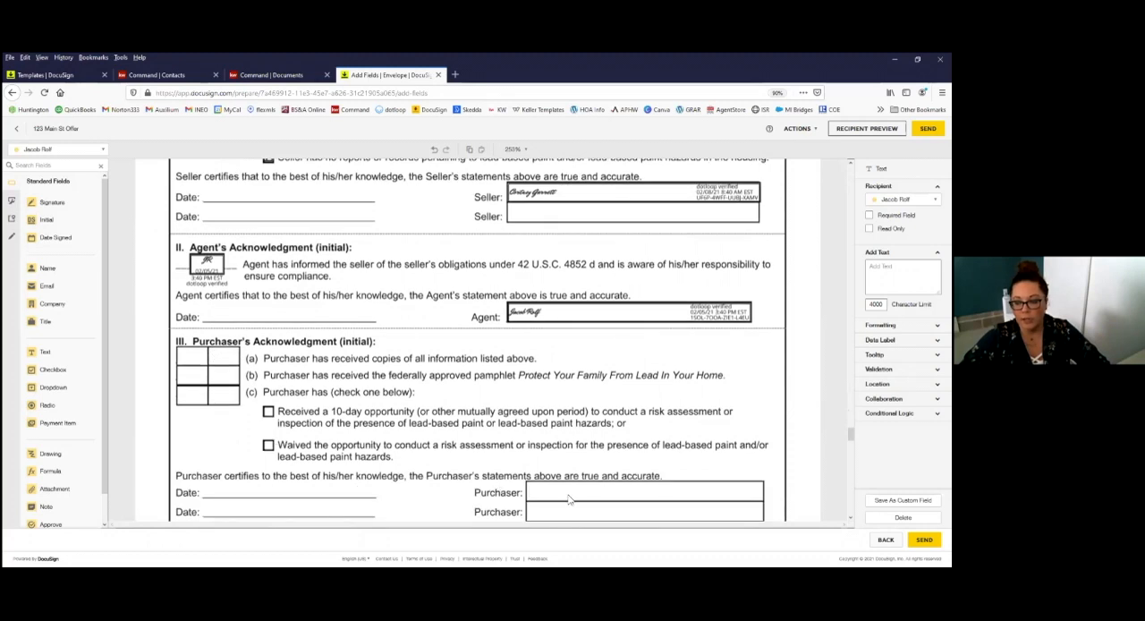
scroll(440, 427, down, 2)
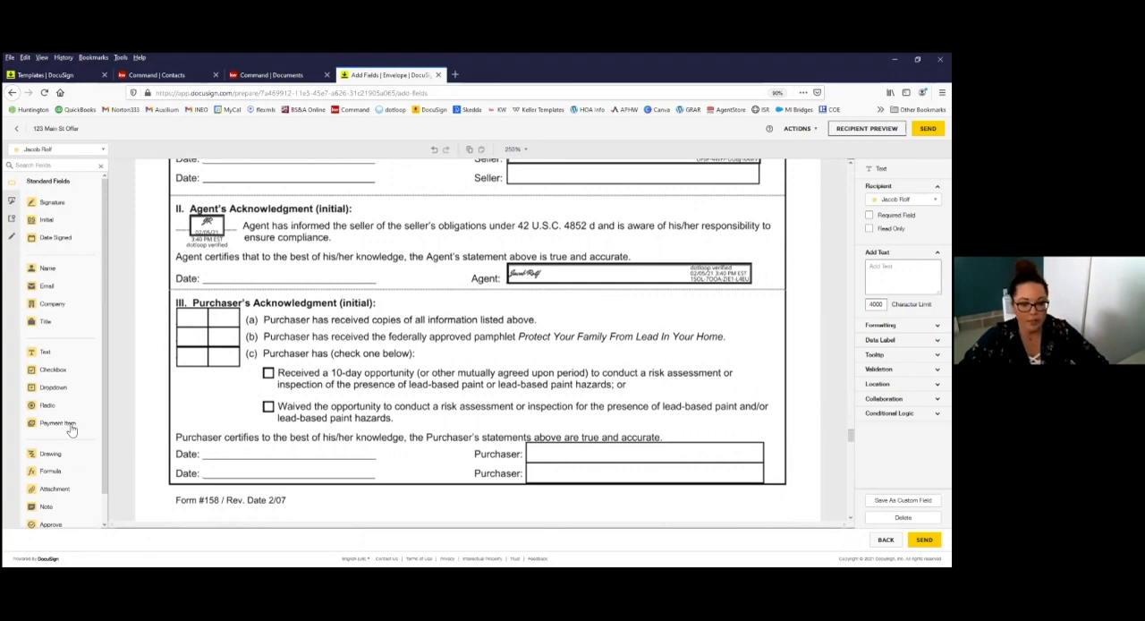
click(43, 224)
drag(37, 222, 183, 314)
drag(215, 350, 195, 317)
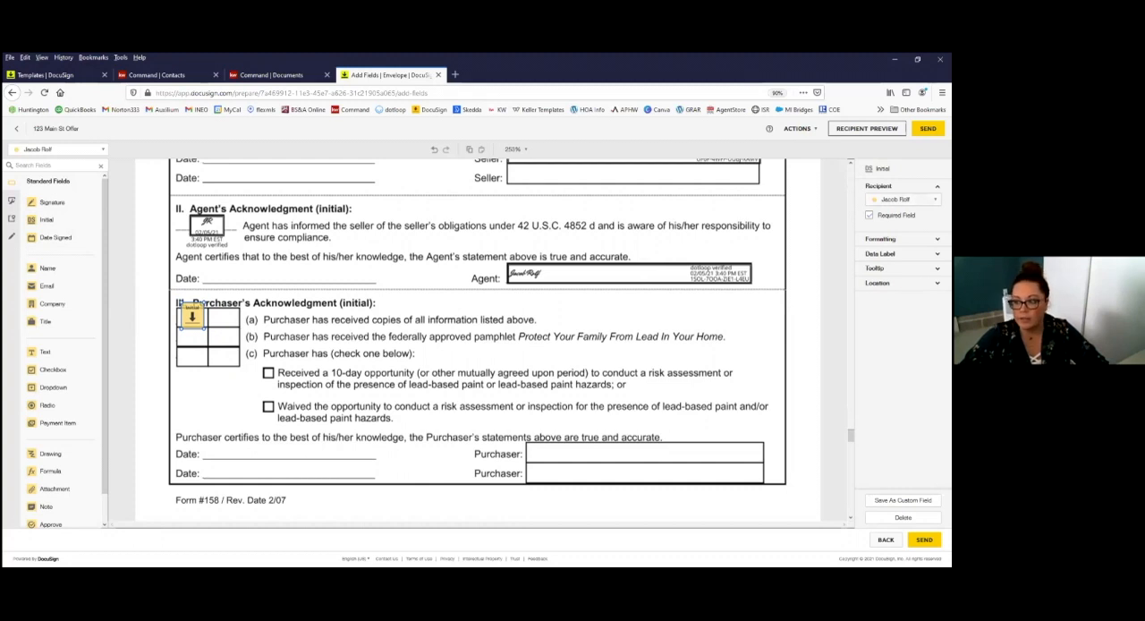
click(904, 200)
click(903, 238)
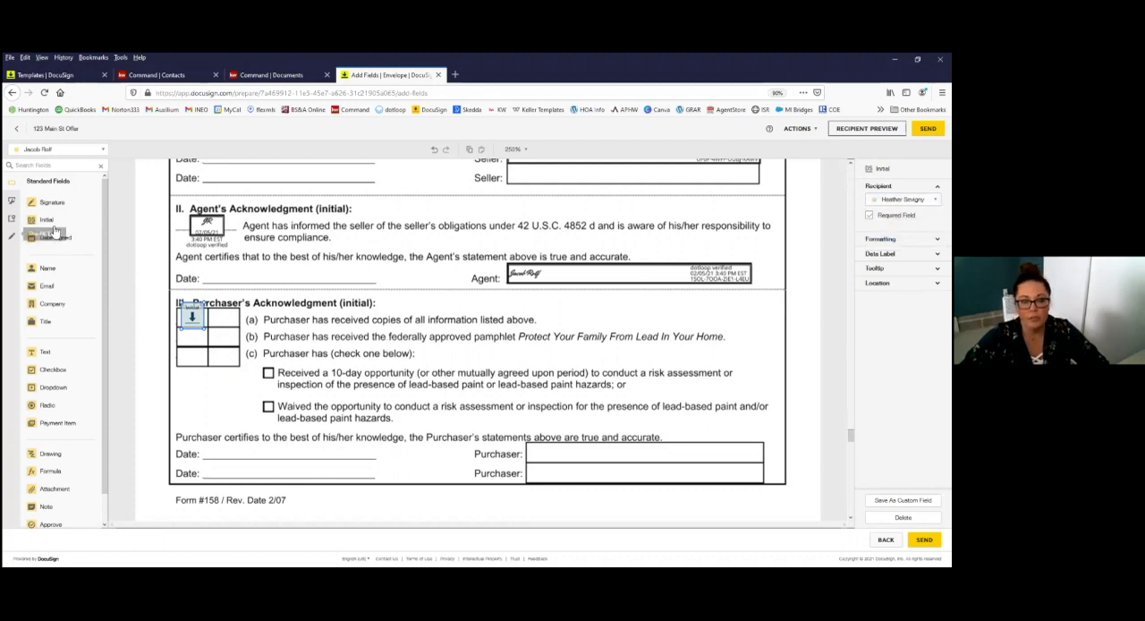
Step: Add initial fields for the buyer in rows (b) and (c) of the Purchaser's Acknowledgment
drag(47, 222, 183, 336)
click(904, 199)
click(904, 236)
drag(44, 224, 184, 354)
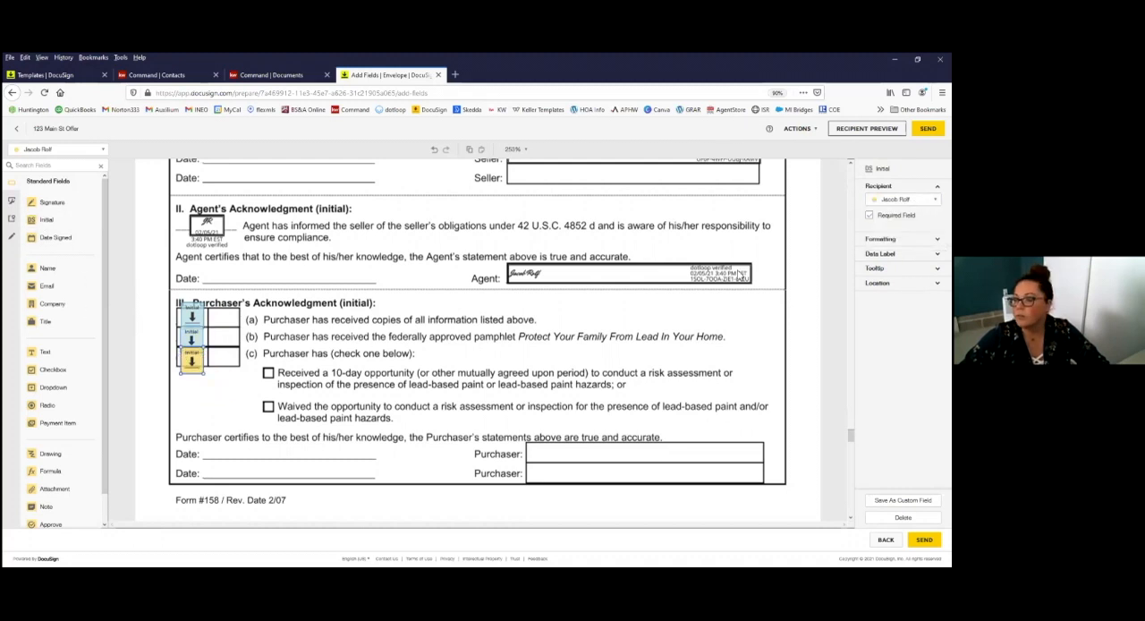
click(904, 200)
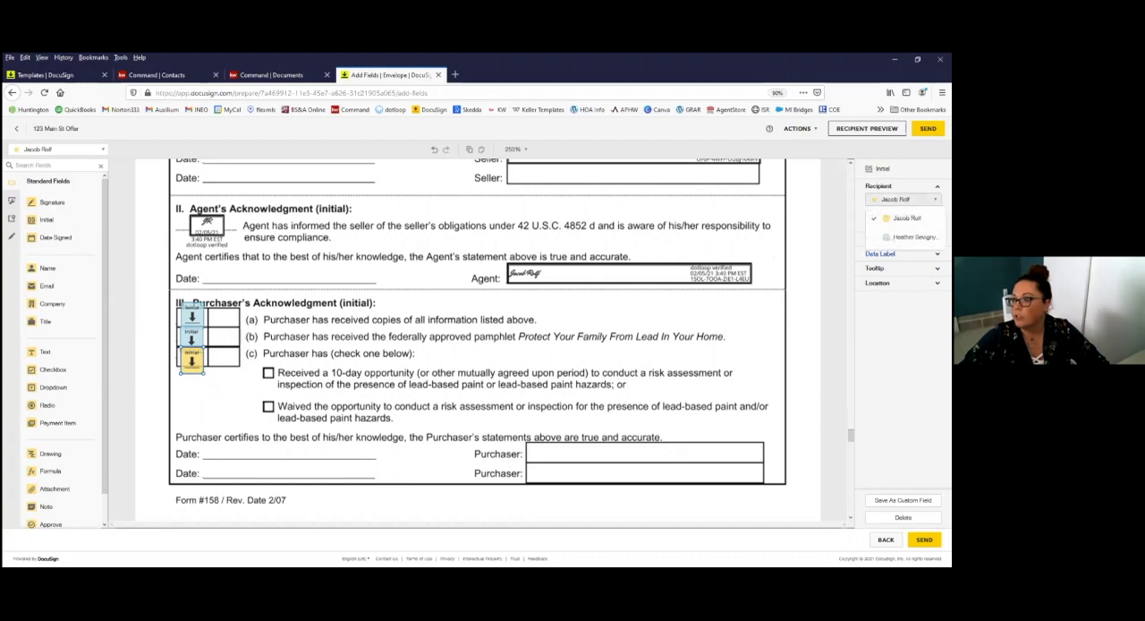
click(900, 224)
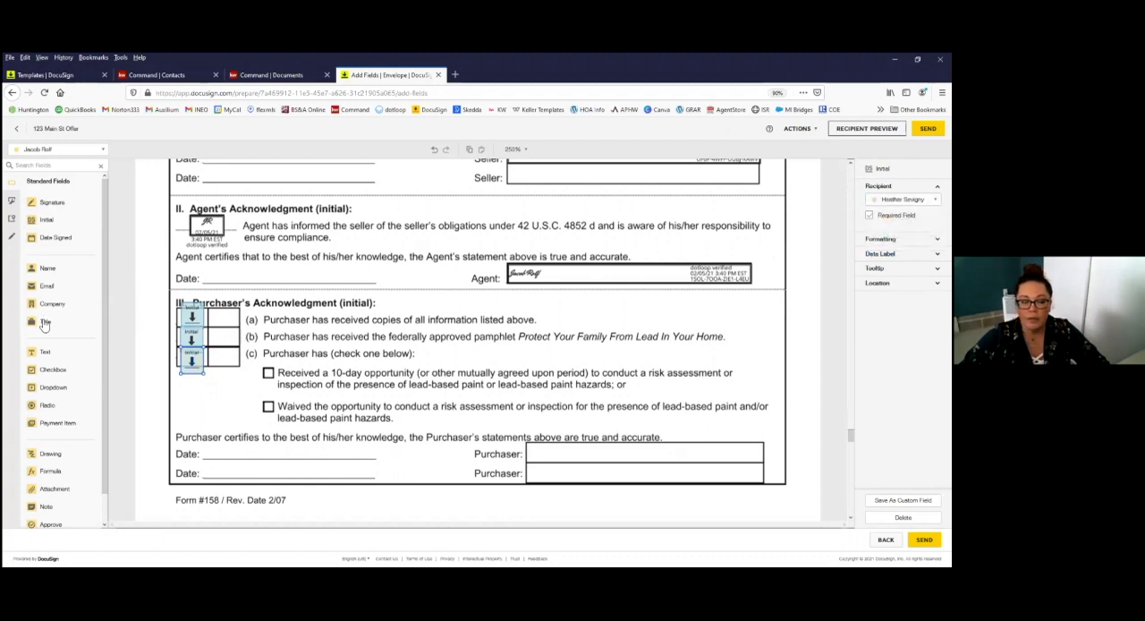
Step: Add a checkbox to the option for receiving a 10-day risk assessment opportunity and preselect it
drag(49, 375, 267, 376)
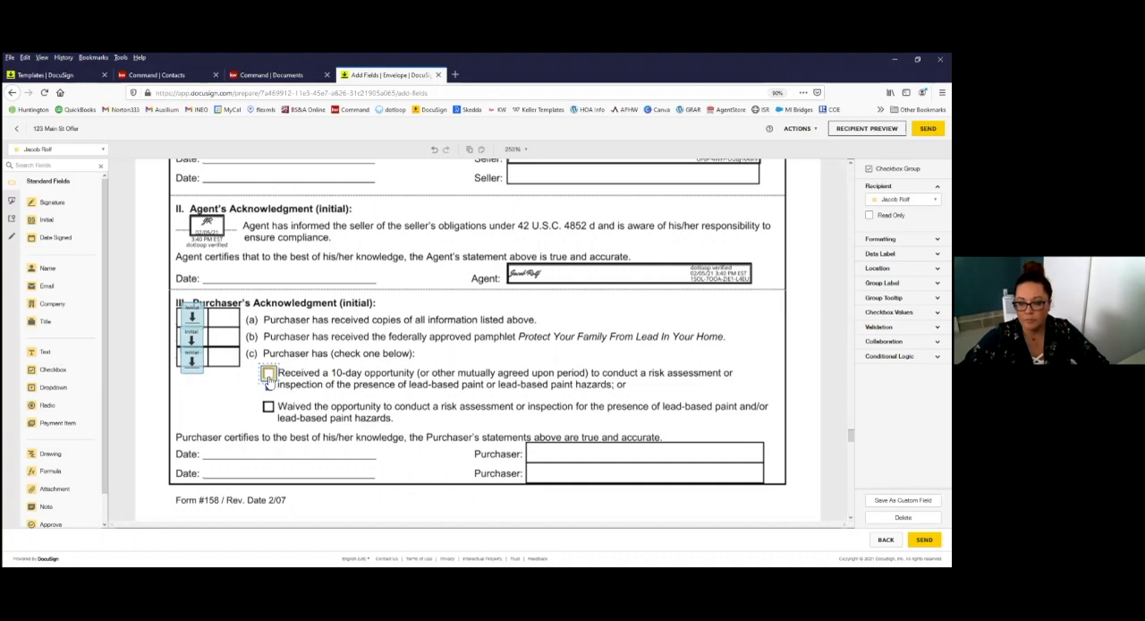
click(268, 390)
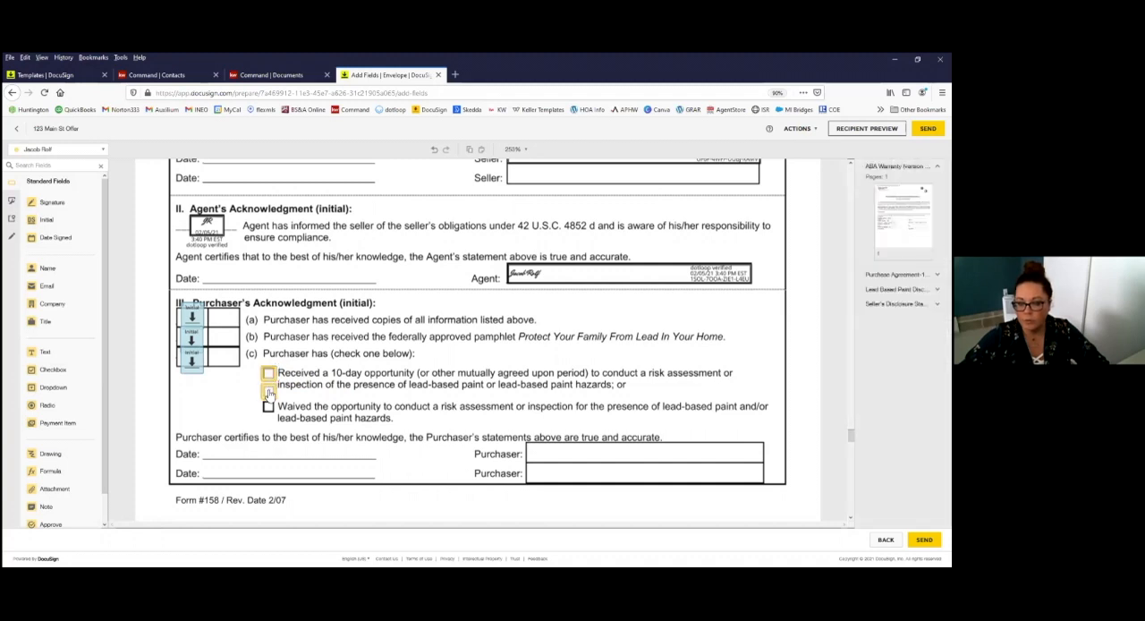
click(197, 365)
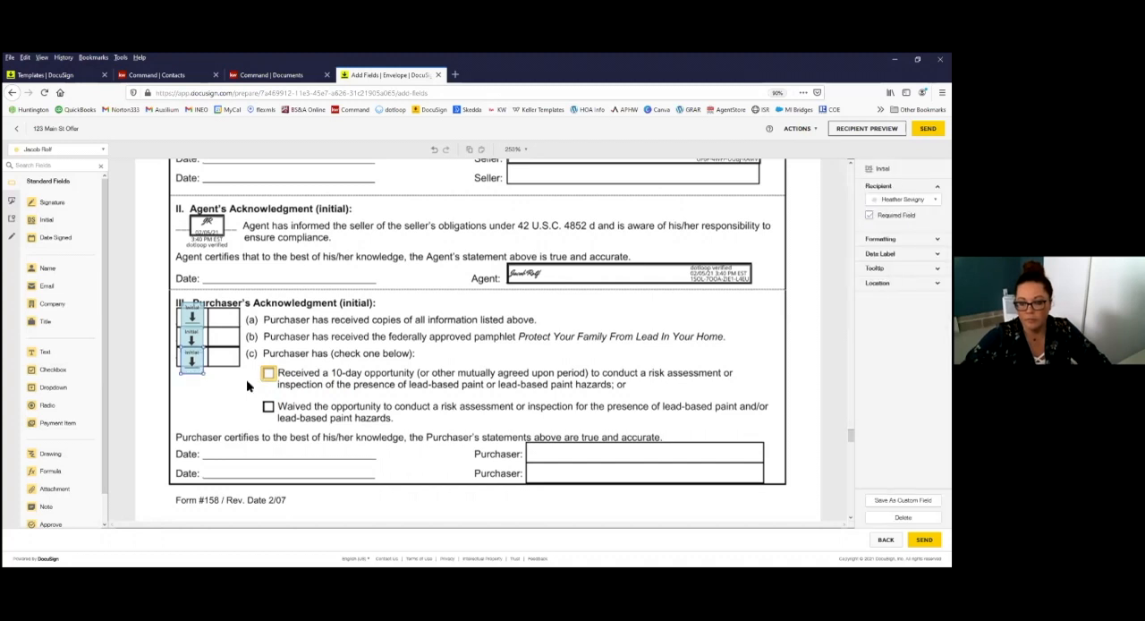
click(270, 375)
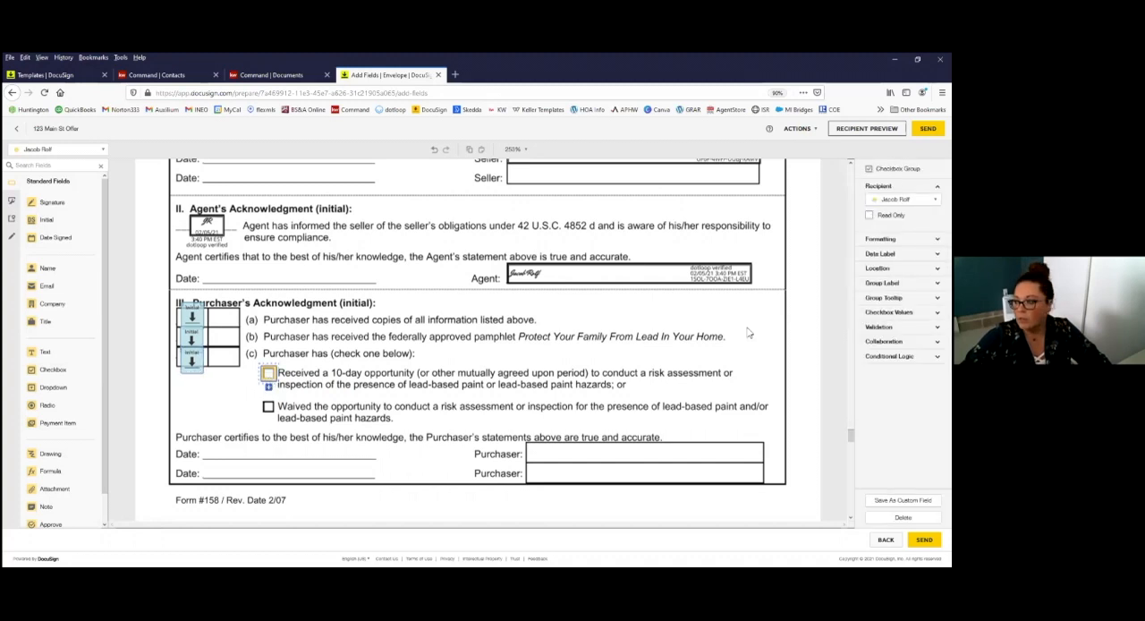
click(890, 312)
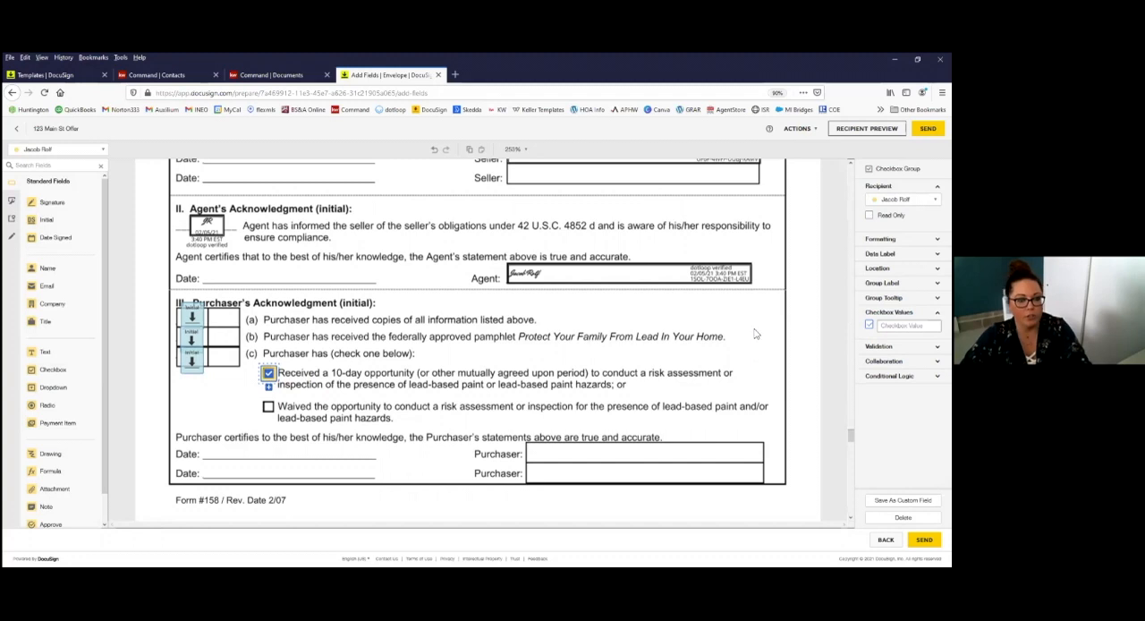
click(405, 385)
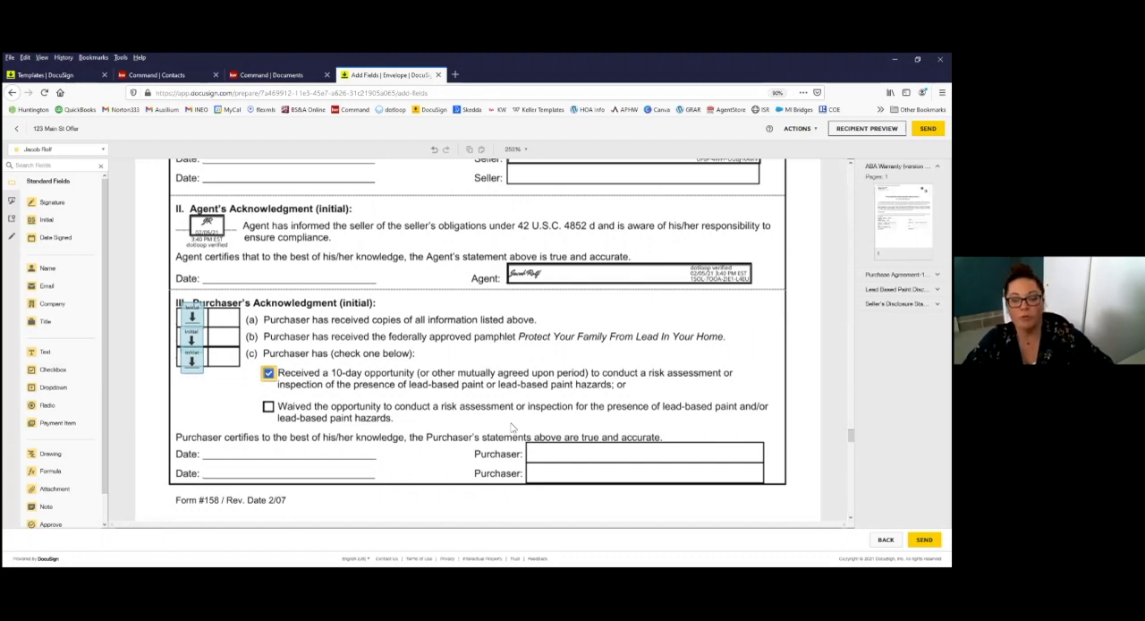
Step: Place a signature field on the first Purchaser line of the lead-based paint form and assign it to the buyer
drag(52, 202, 190, 269)
mouse_move(426, 385)
mouse_down()
mouse_move(620, 422)
mouse_move(607, 428)
mouse_up()
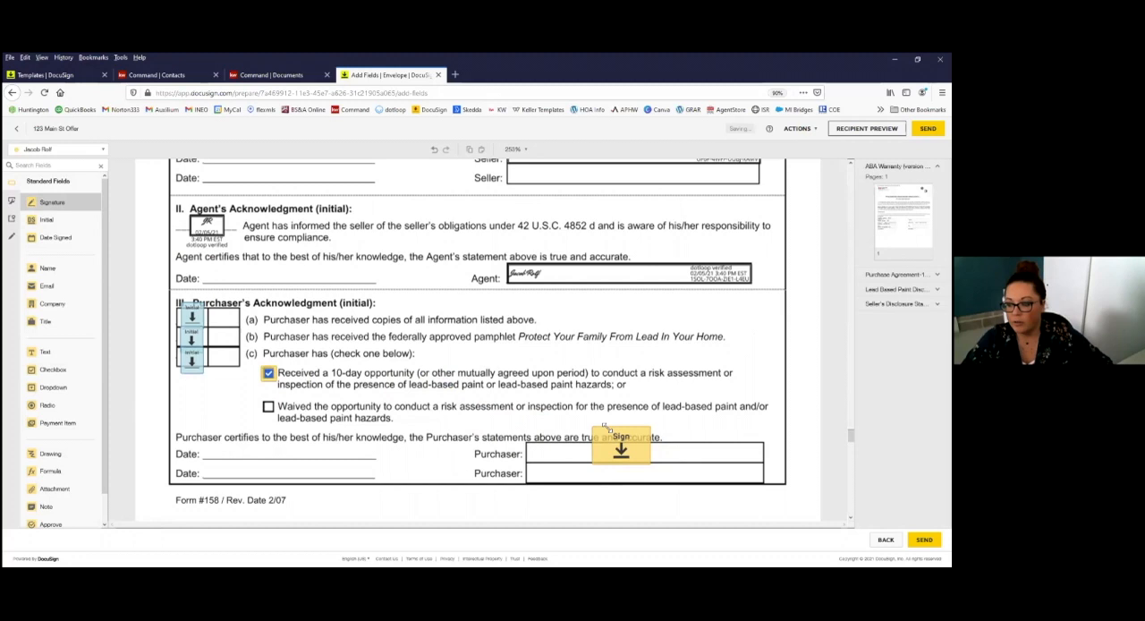
click(923, 200)
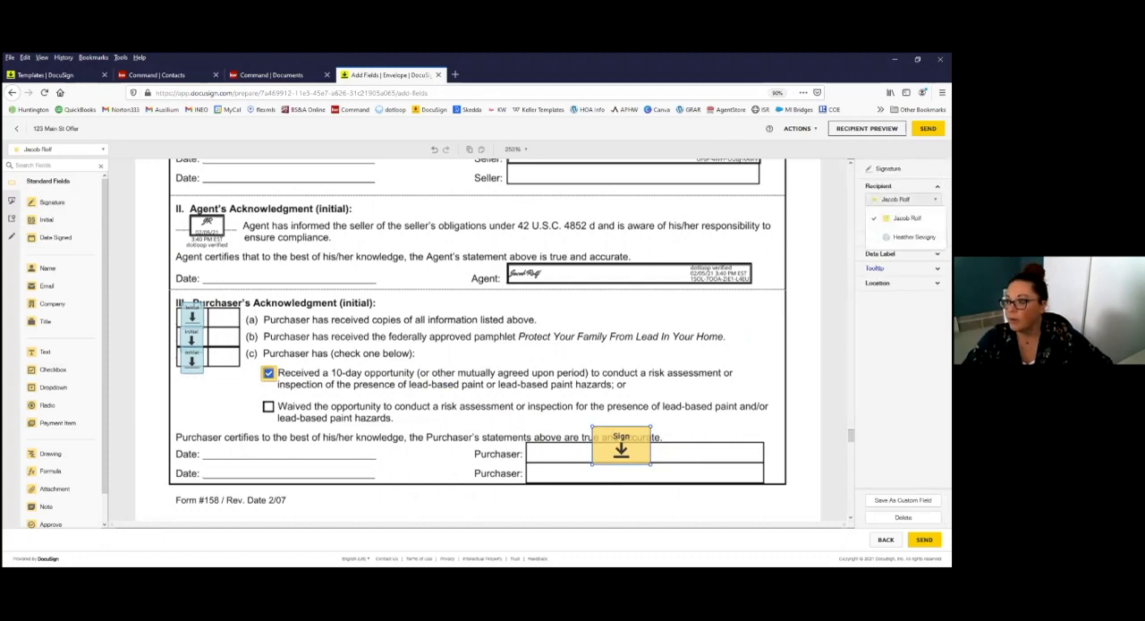
click(914, 237)
Step: Place an initial field in the first Buyer's Initials box on page 1 of the Seller's Disclosure Statement and assign it to the buyer
scroll(439, 381, up, 1)
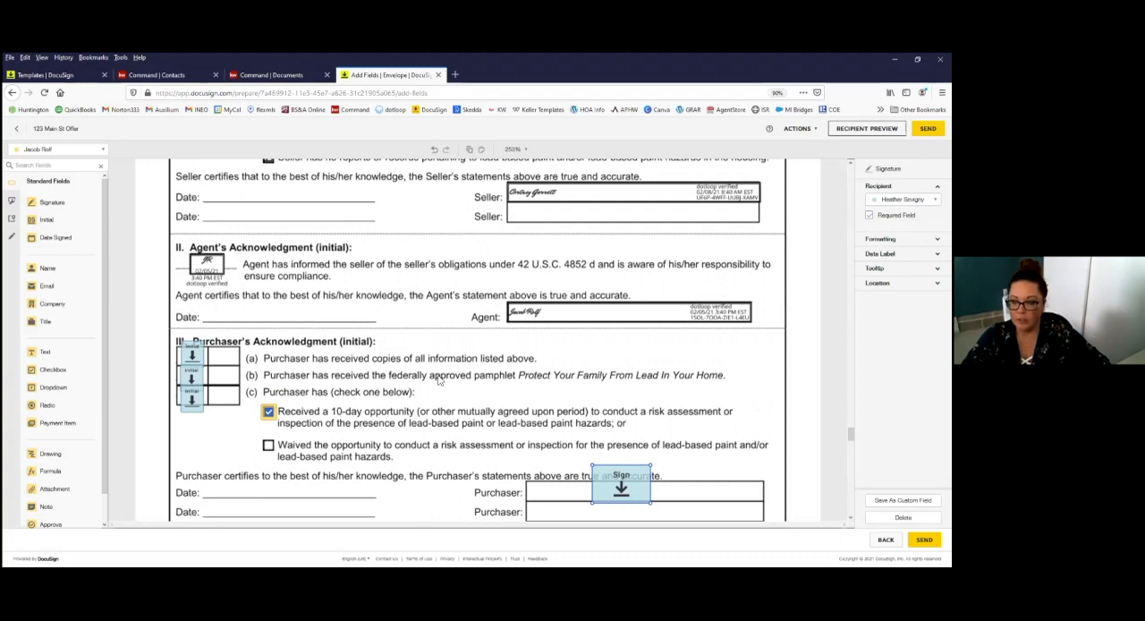
scroll(439, 381, down, 8)
scroll(439, 375, down, 15)
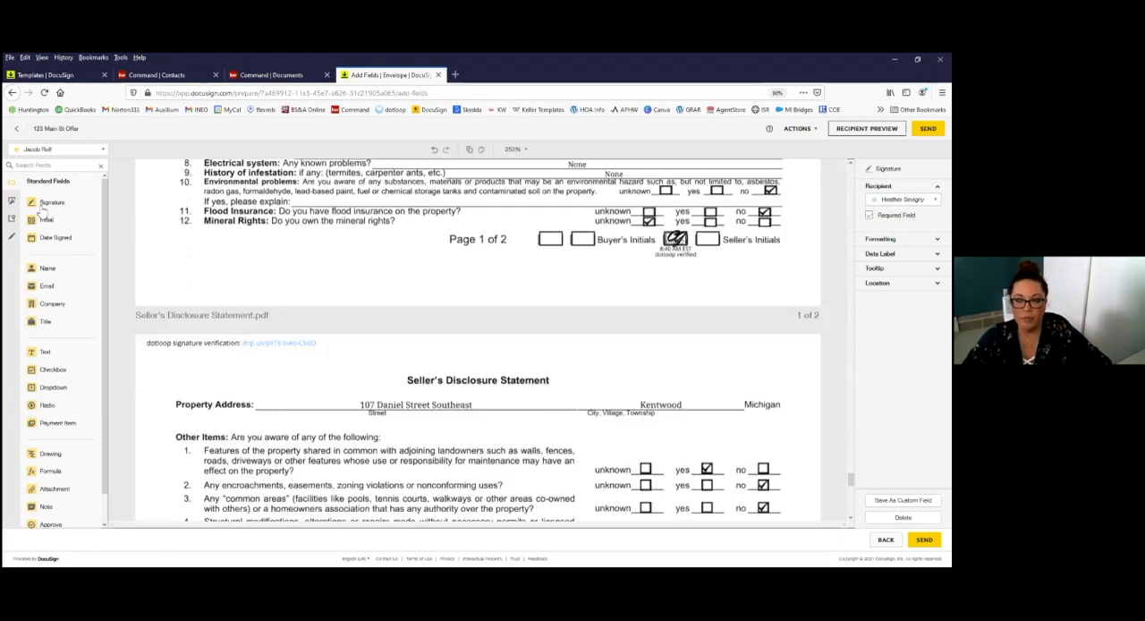
click(47, 221)
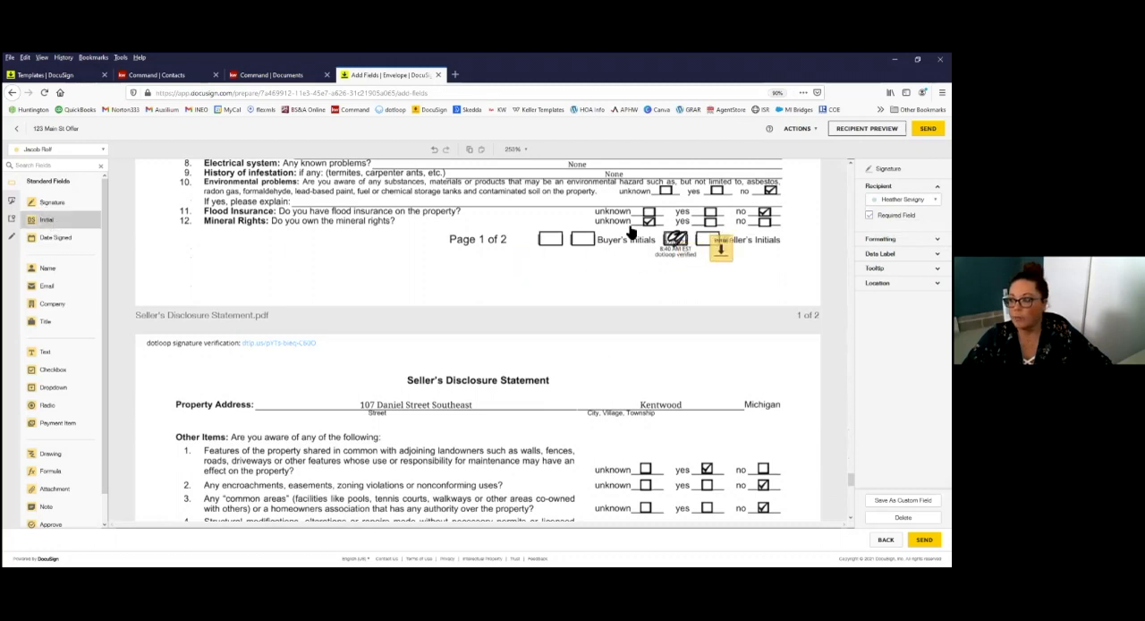
click(548, 238)
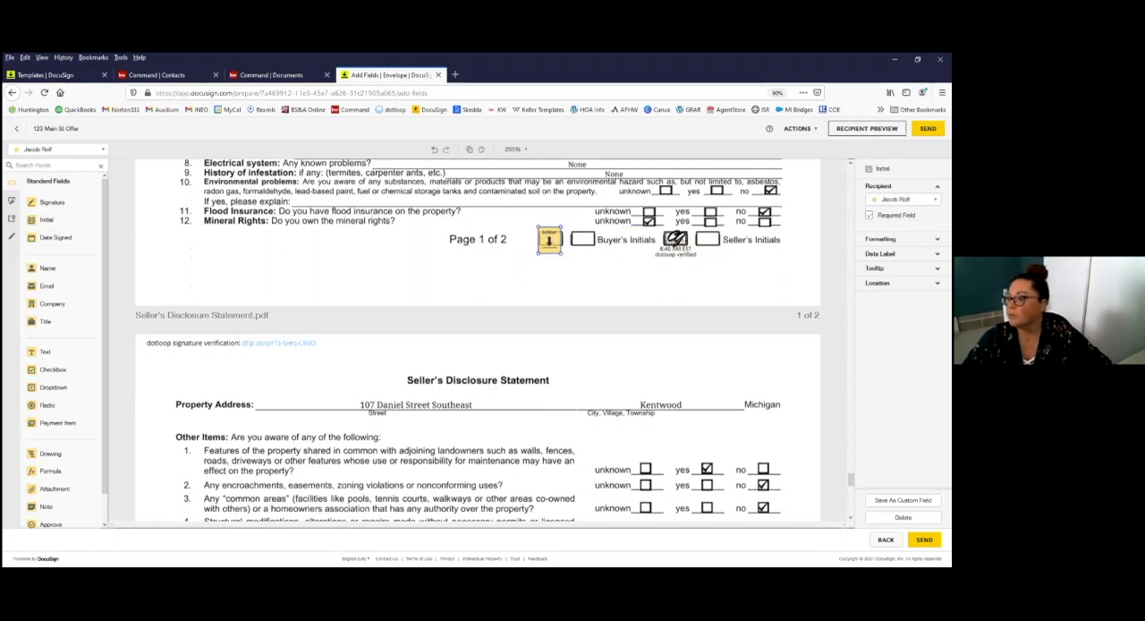
click(904, 199)
click(902, 235)
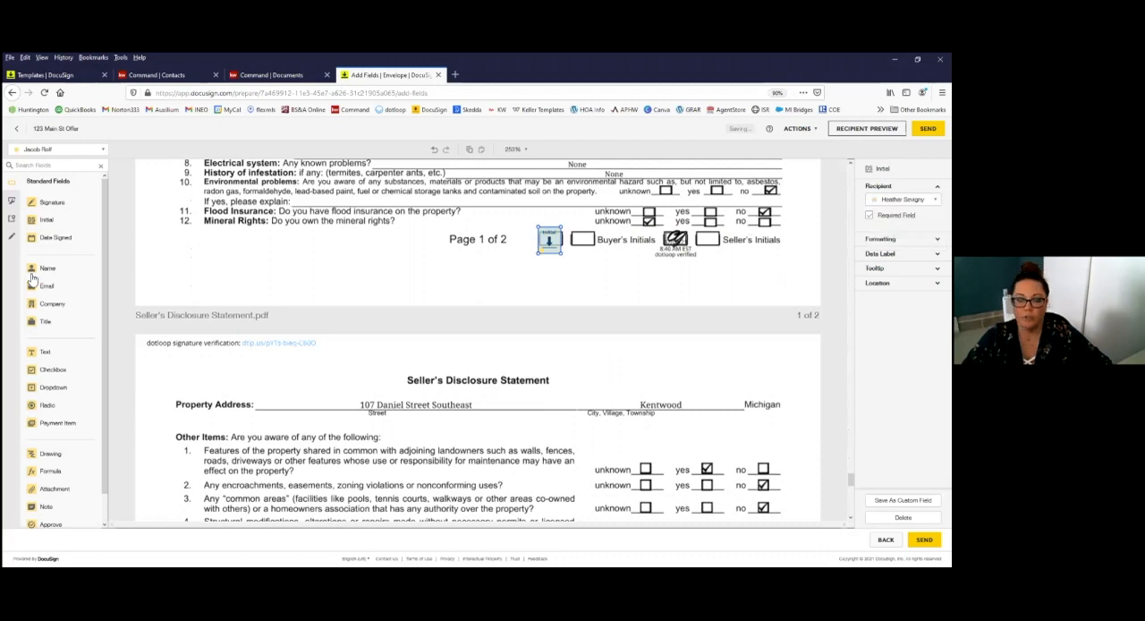
Step: Place a signature field on the first Buyer line on page 2 of the Seller's Disclosure Statement
scroll(51, 225, down, 12)
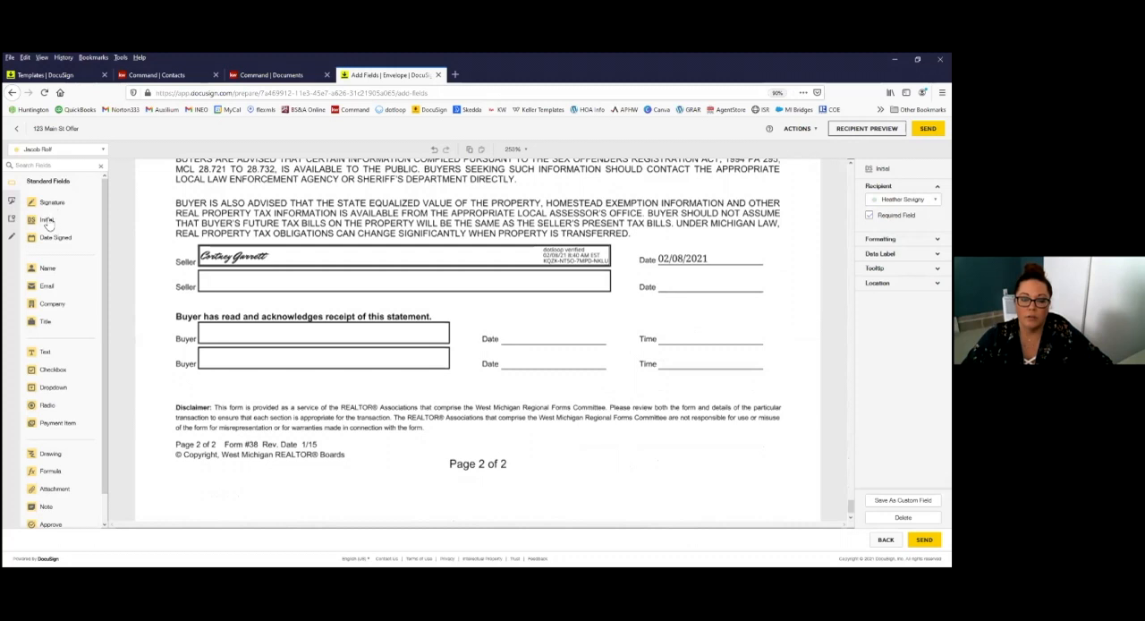
drag(51, 203, 297, 333)
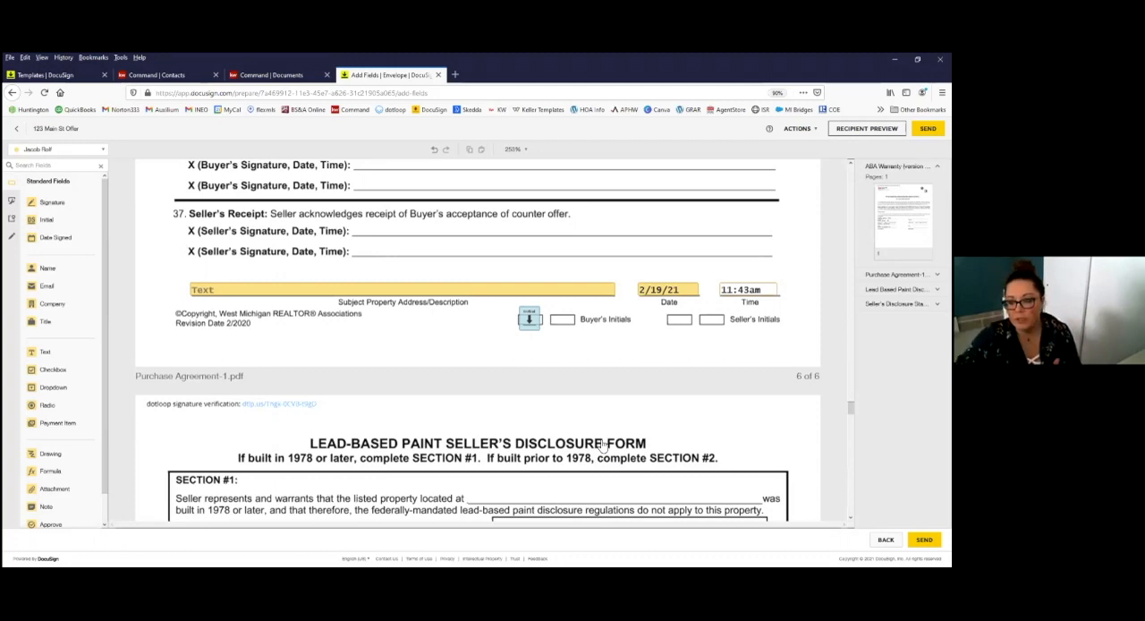
Step: Check the end of the Purchase Agreement once more and send the 123 Main St Offer envelope
scroll(437, 391, up, 1)
scroll(437, 391, down, 3)
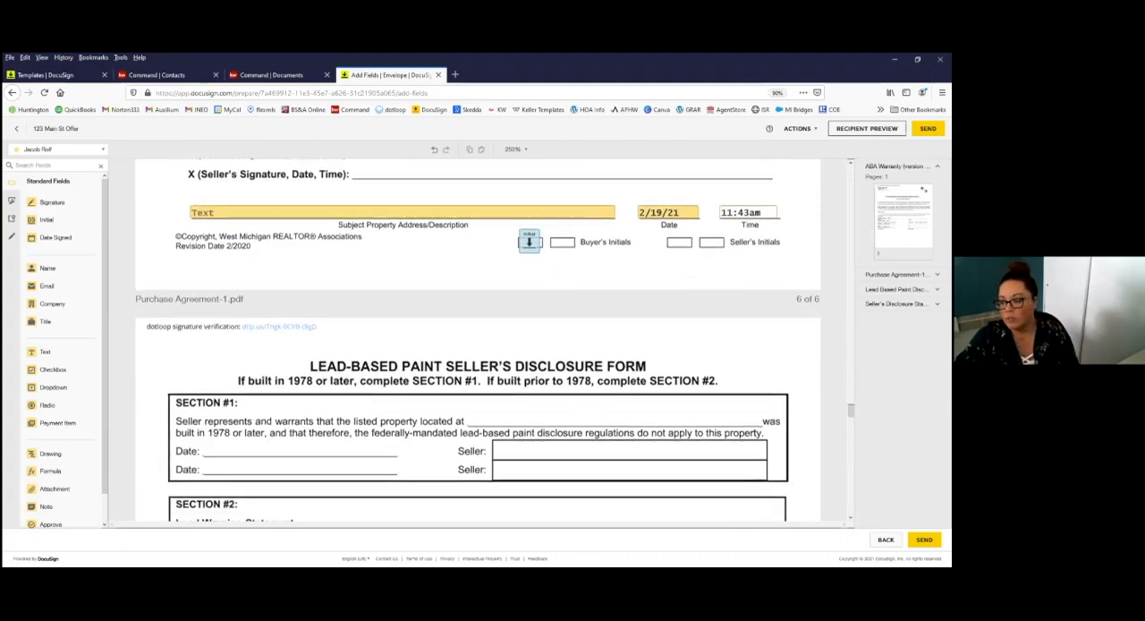
click(924, 539)
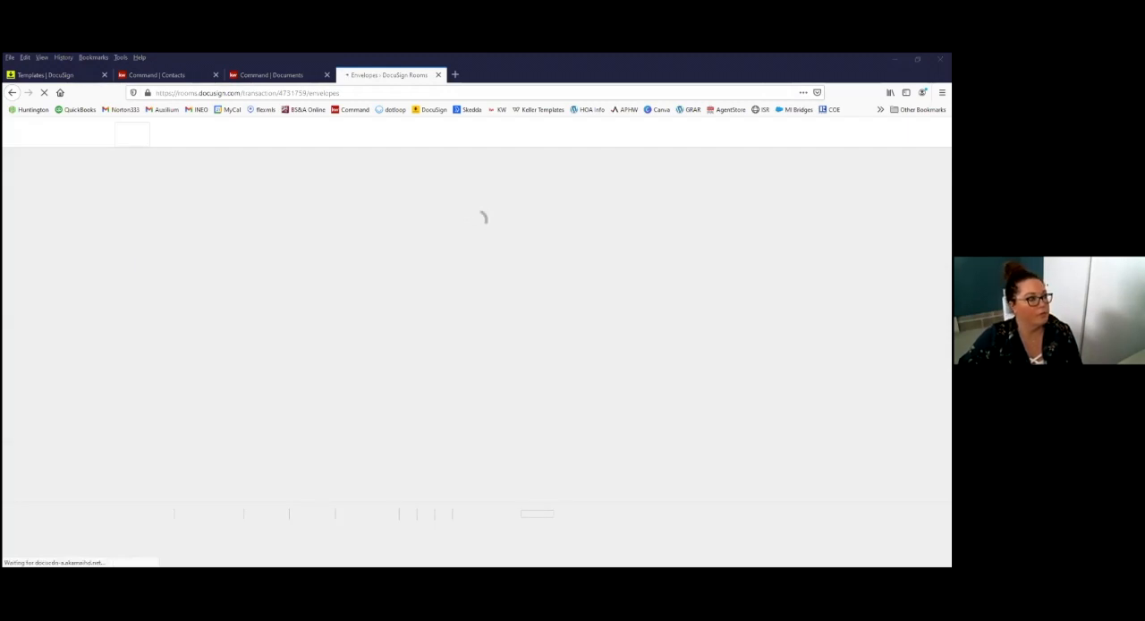
Step: Switch to the buyer's Gmail inbox, open the 123 Main St Offer e-mail and continue to its documents for signing
click(455, 75)
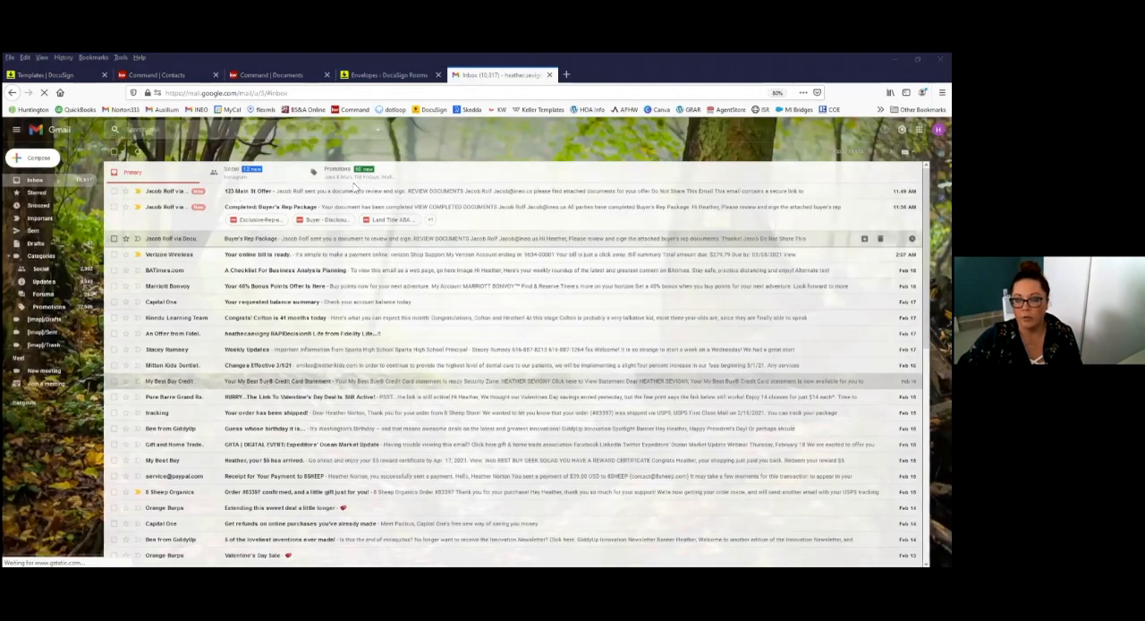
click(356, 191)
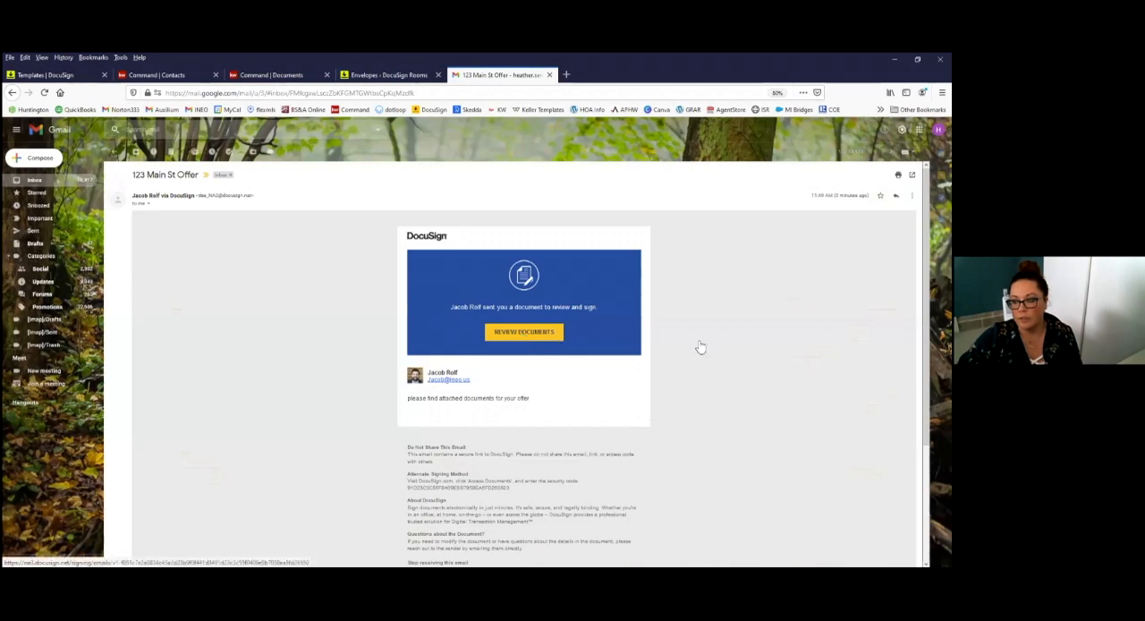
click(524, 332)
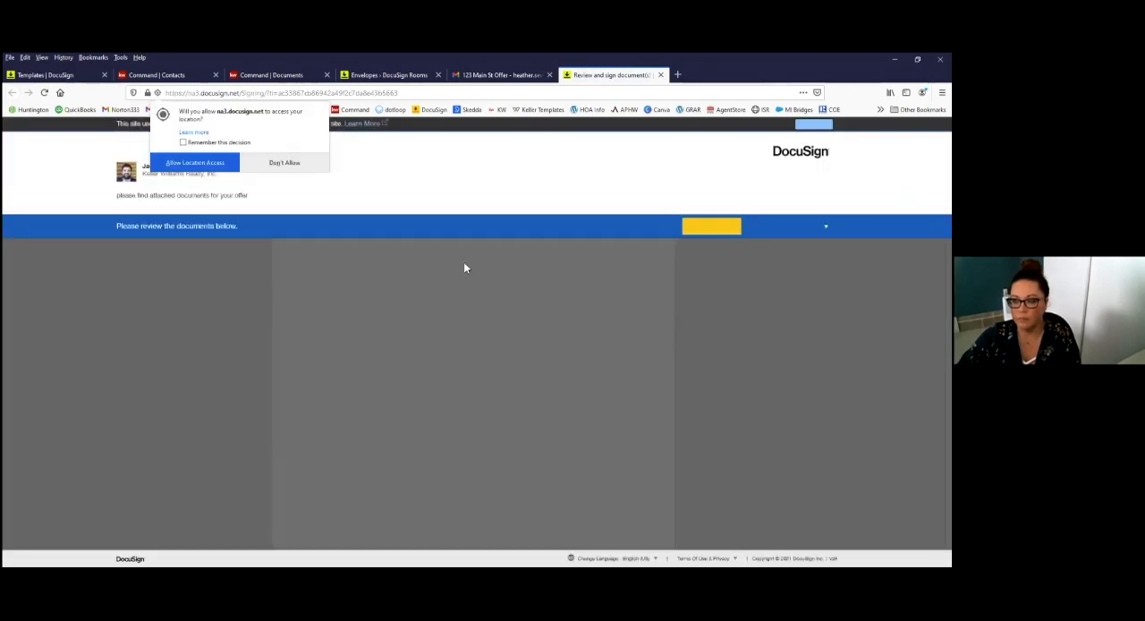
click(702, 230)
Step: Start initialing the Purchase Agreement as the buyer, using the saved signature and initials
scroll(428, 389, down, 10)
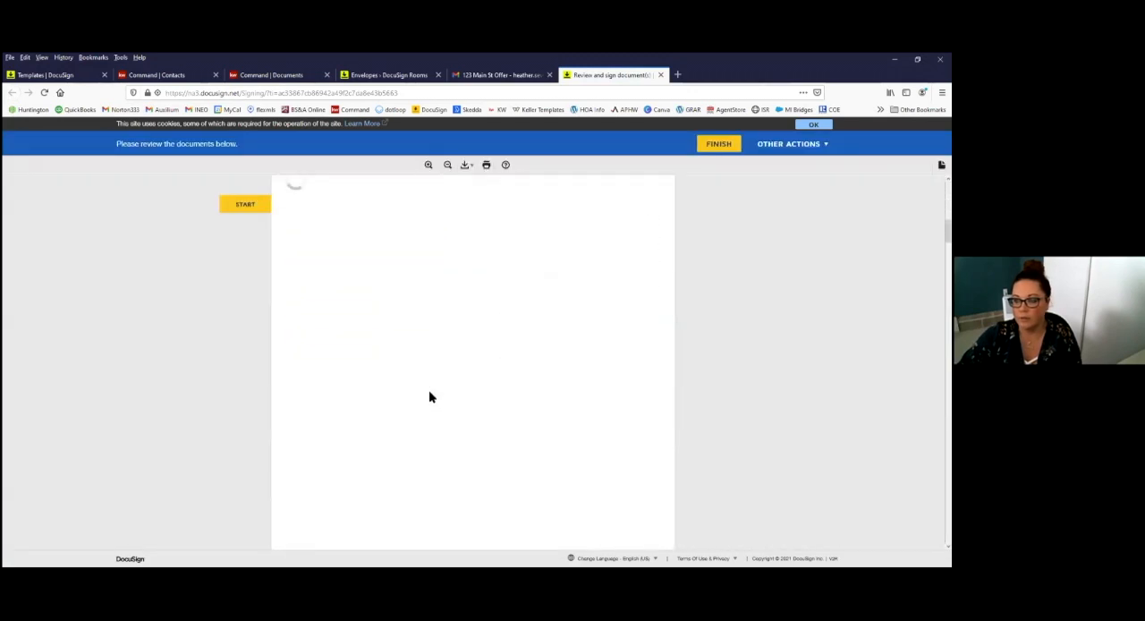
click(504, 486)
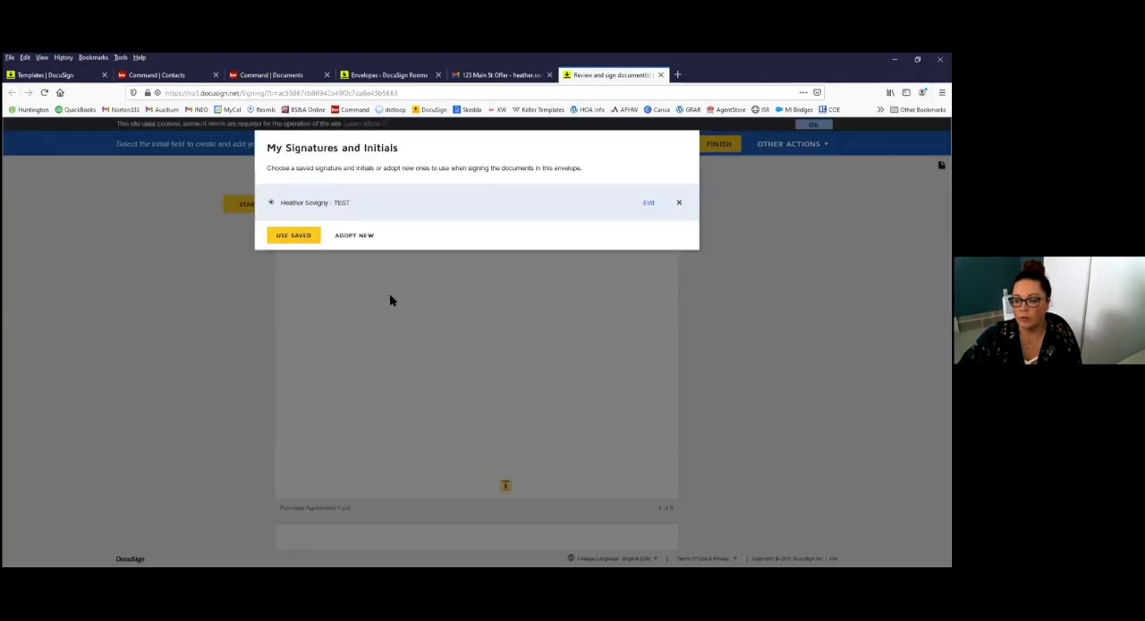
click(297, 236)
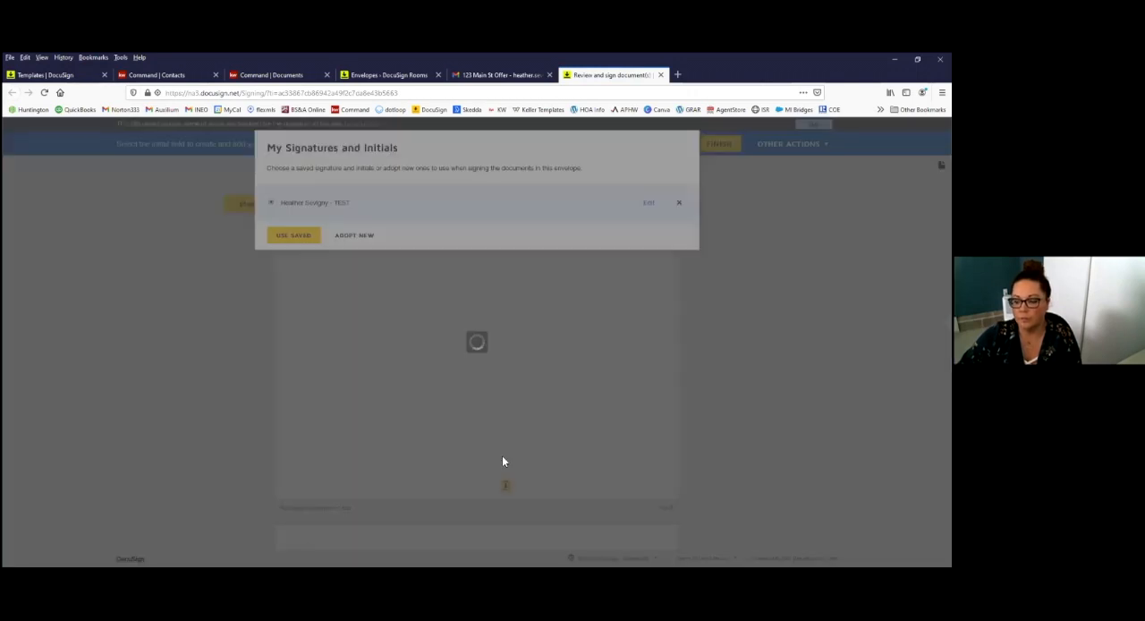
Step: Fill in the buyer's required initials and signature on the remaining pages of the Purchase Agreement
click(502, 488)
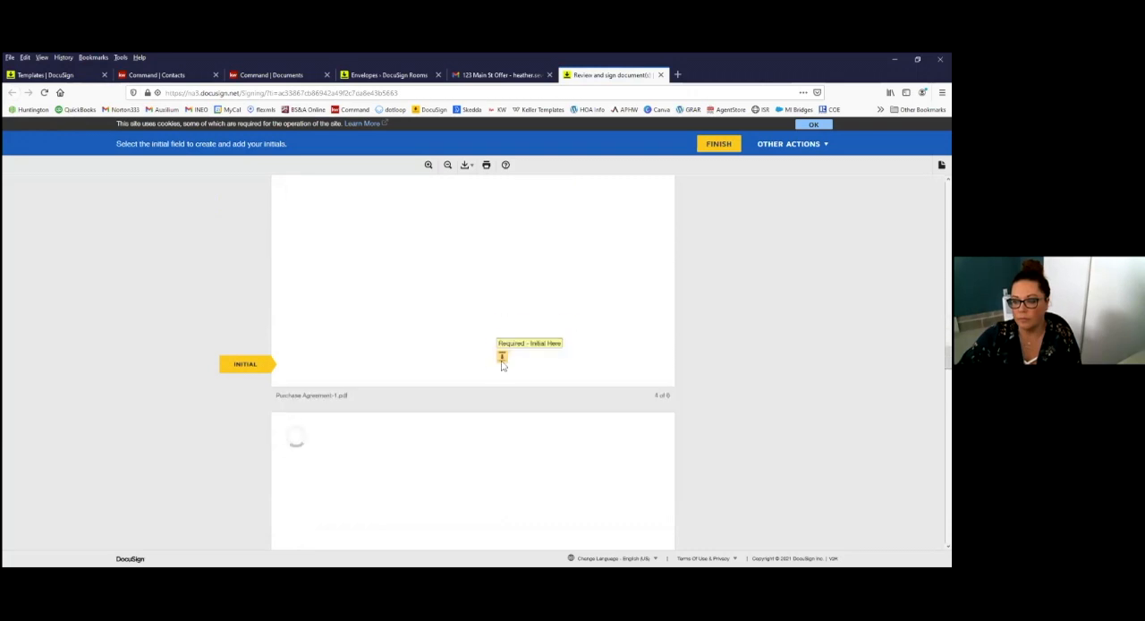
click(502, 354)
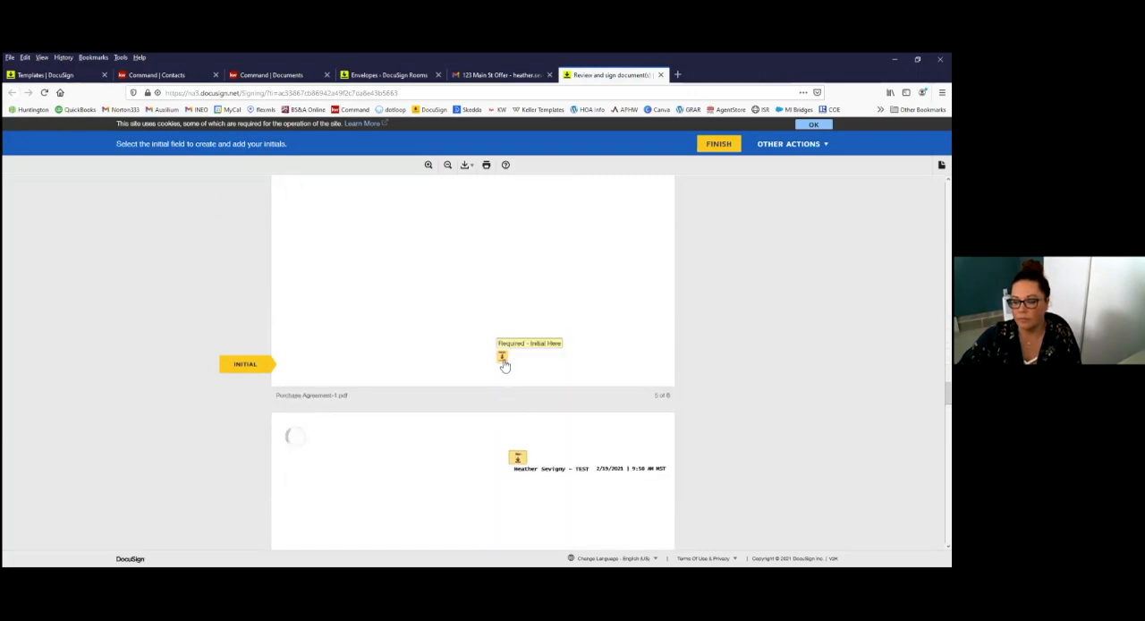
click(502, 358)
click(519, 360)
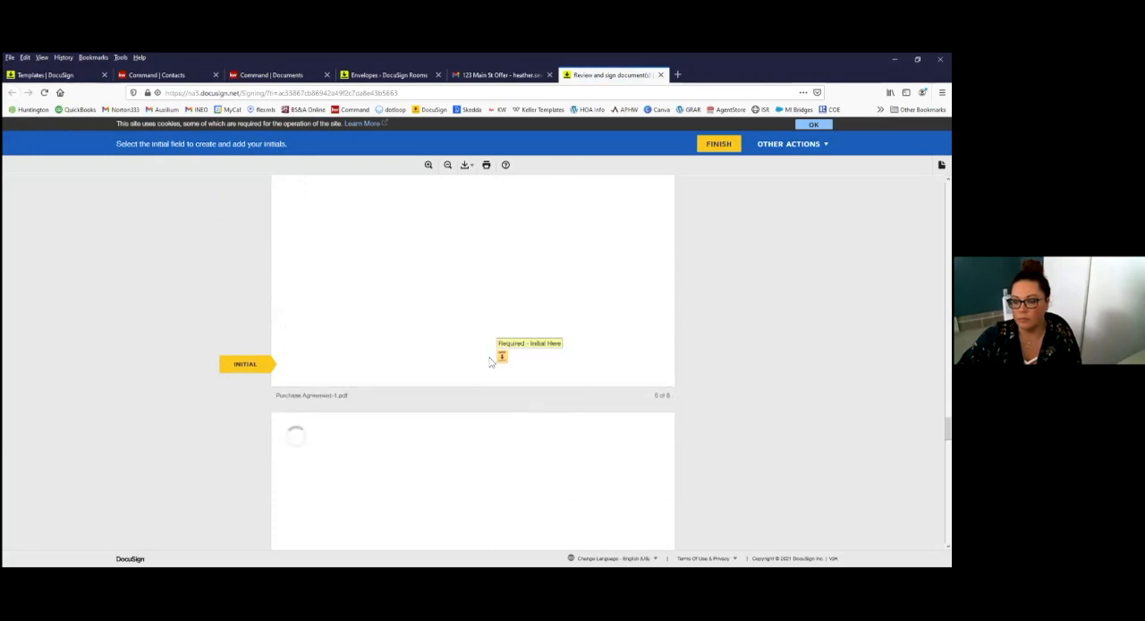
click(504, 359)
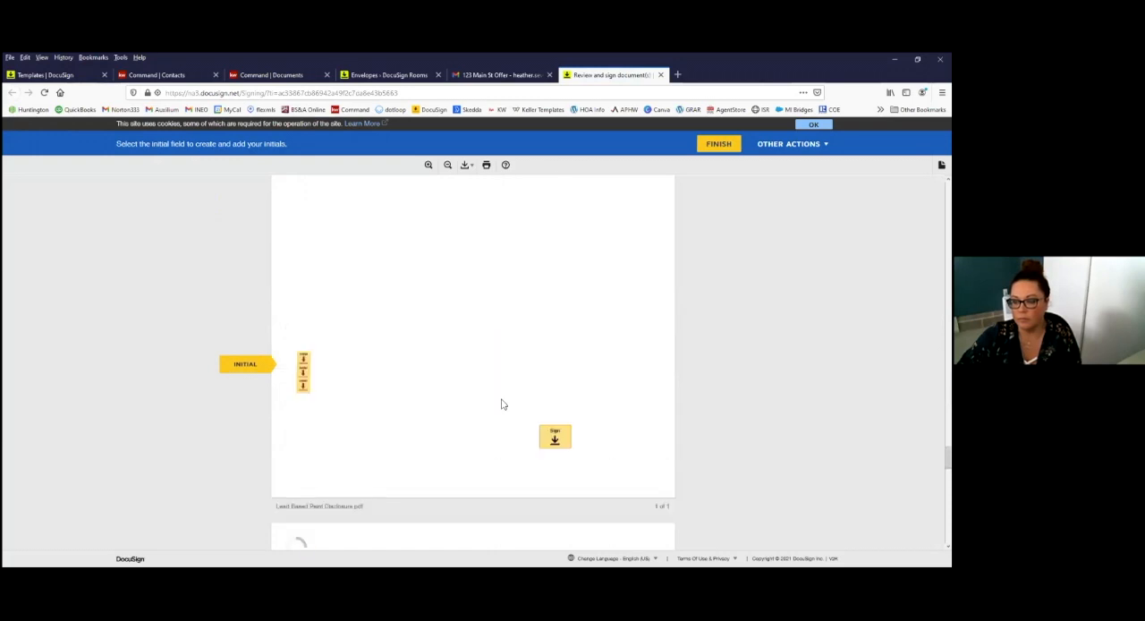
Step: Complete the three initial fields and the purchaser's signature on the Lead Based Paint Disclosure
click(305, 362)
click(303, 363)
click(304, 371)
click(559, 372)
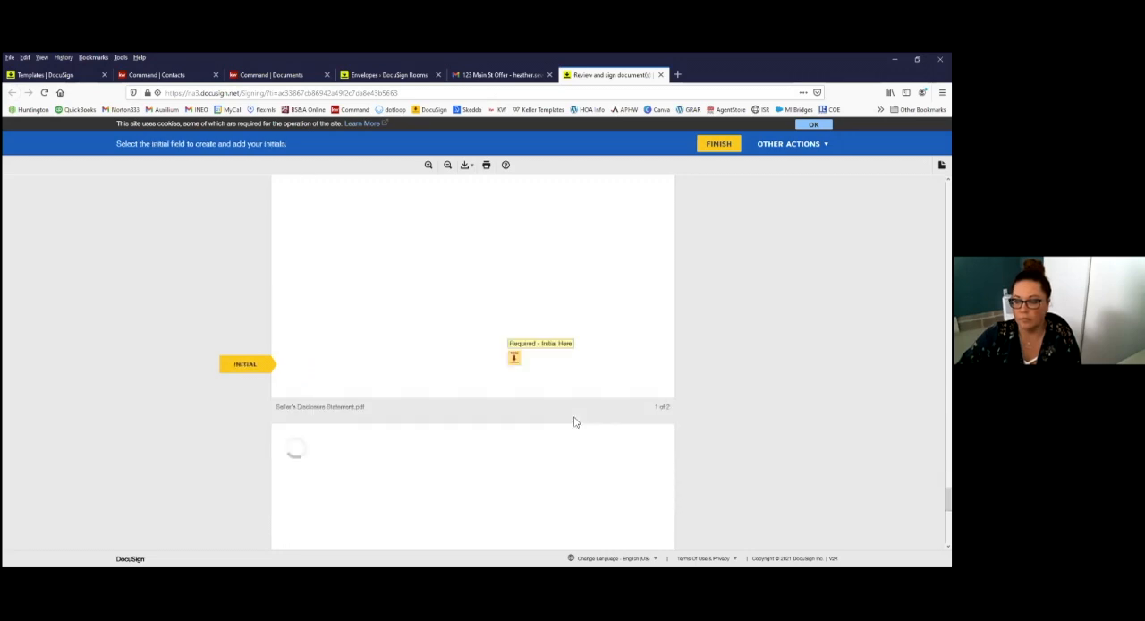
Step: Complete the initials and signature on the Seller's Disclosure Statement, finish signing as the buyer and decline the DocuSign login
click(365, 364)
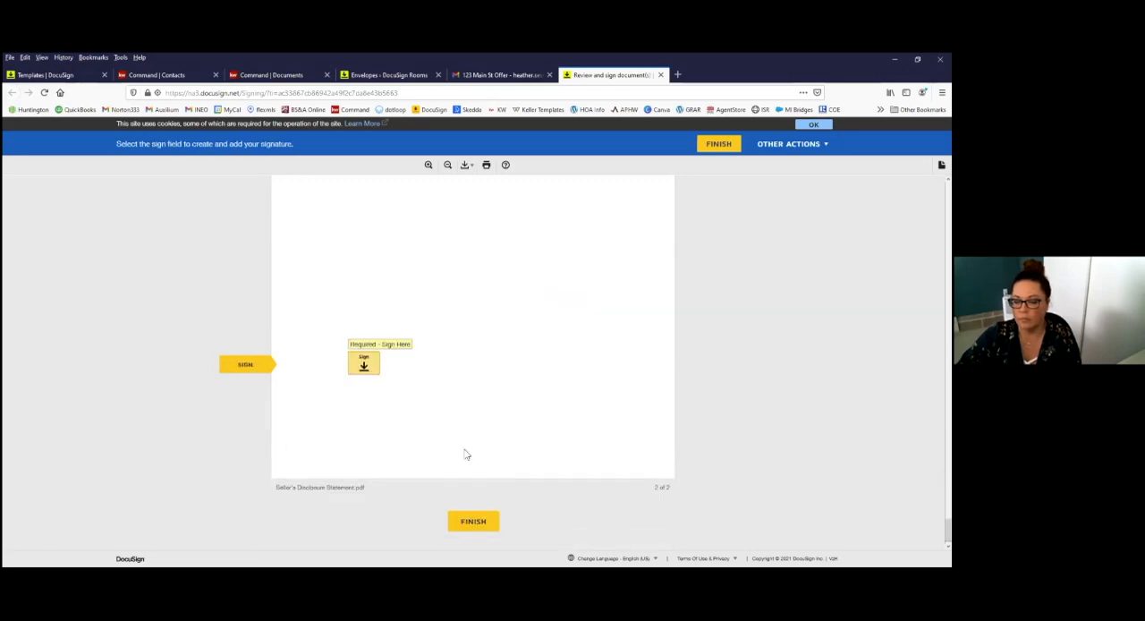
scroll(539, 356, up, 5)
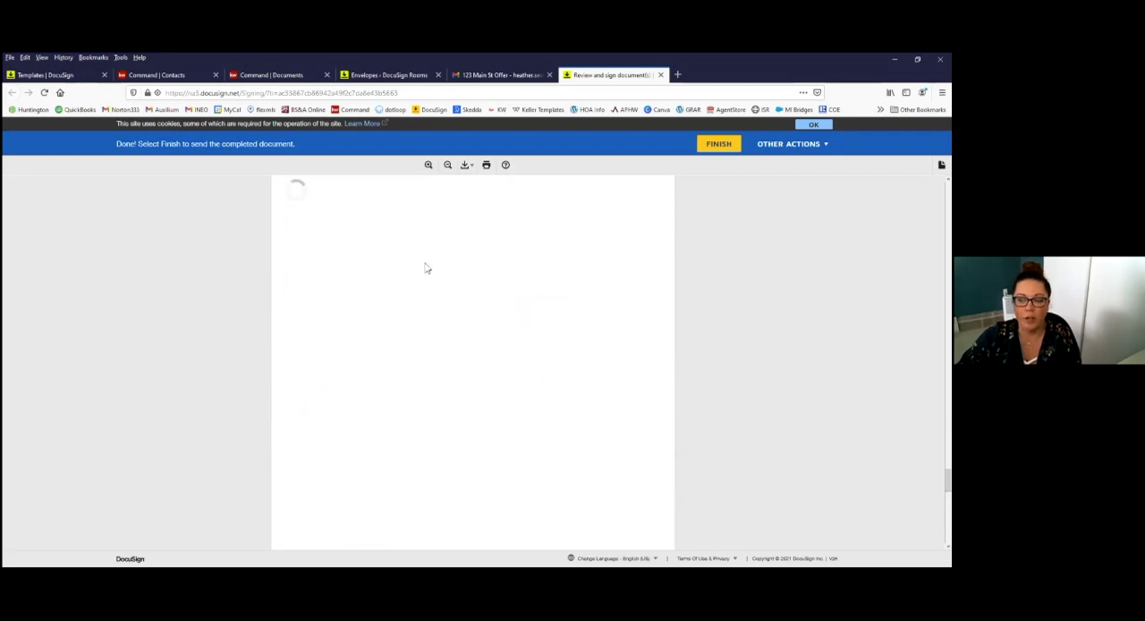
scroll(505, 269, down, 5)
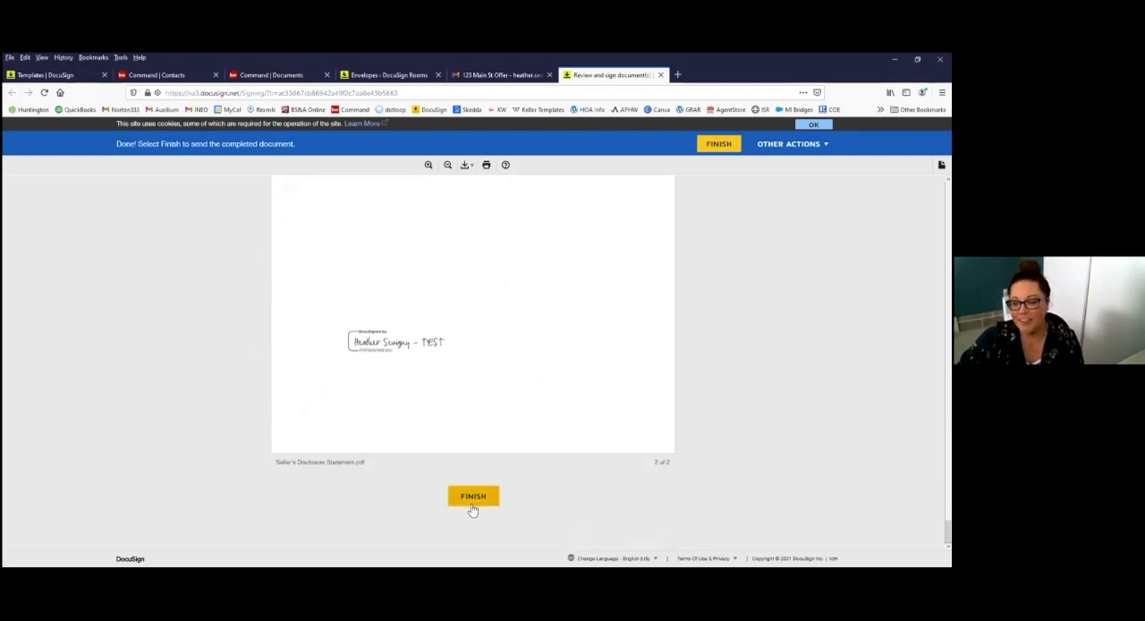
click(472, 498)
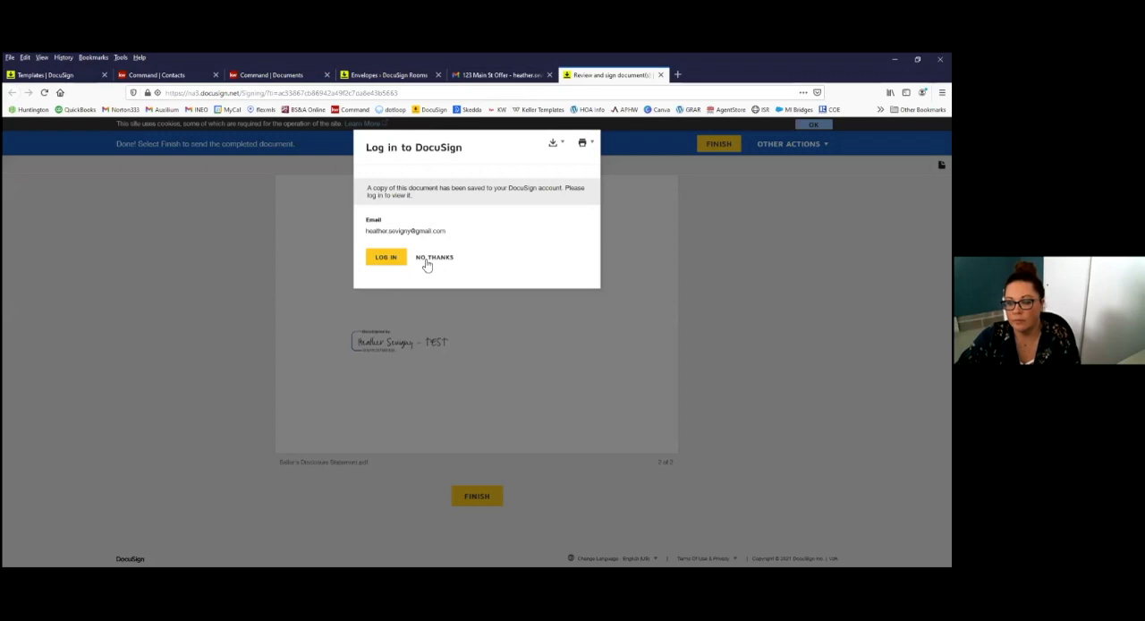
click(427, 260)
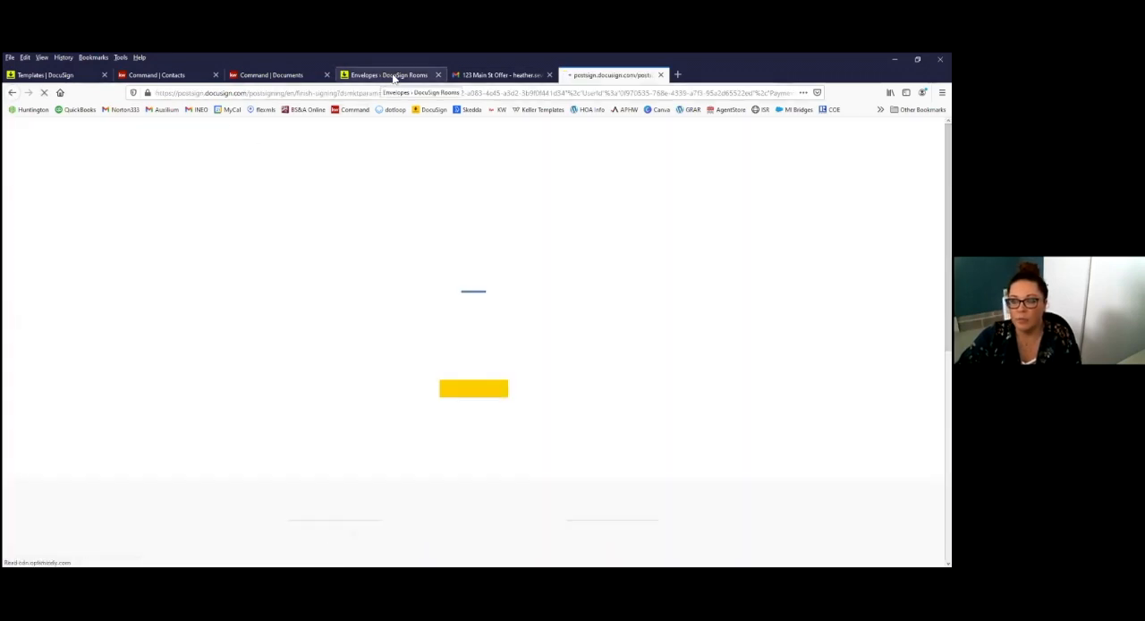
Step: Switch to DocuSign Rooms, refresh the envelopes, open 123 Main St Offer for signing as the agent, allow location access and continue to its documents
click(391, 75)
click(44, 92)
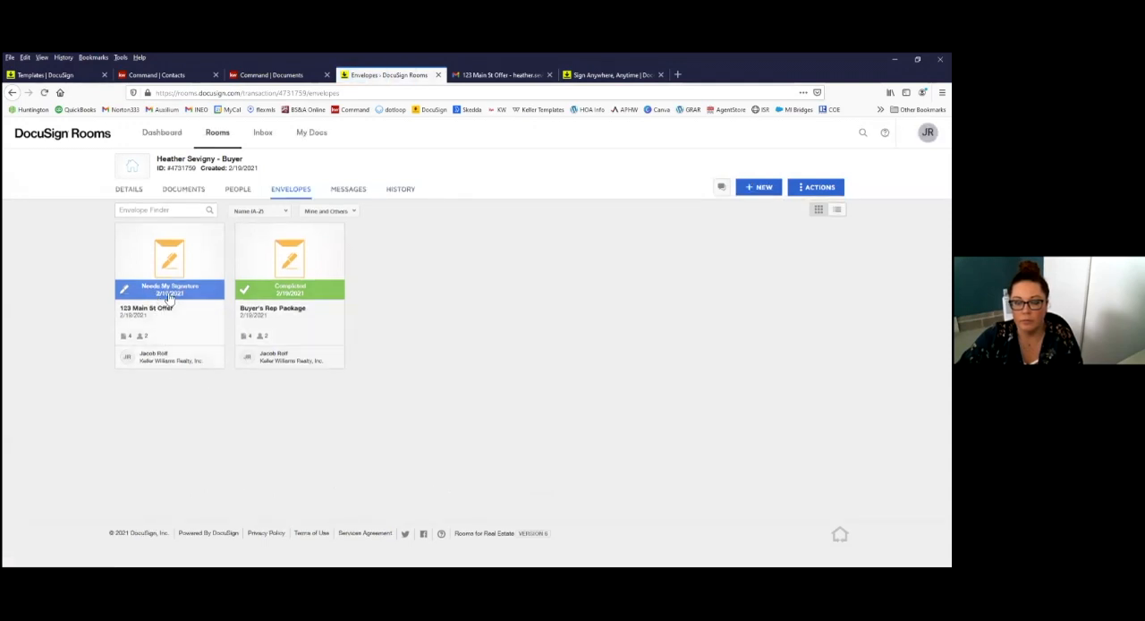
click(161, 302)
click(230, 223)
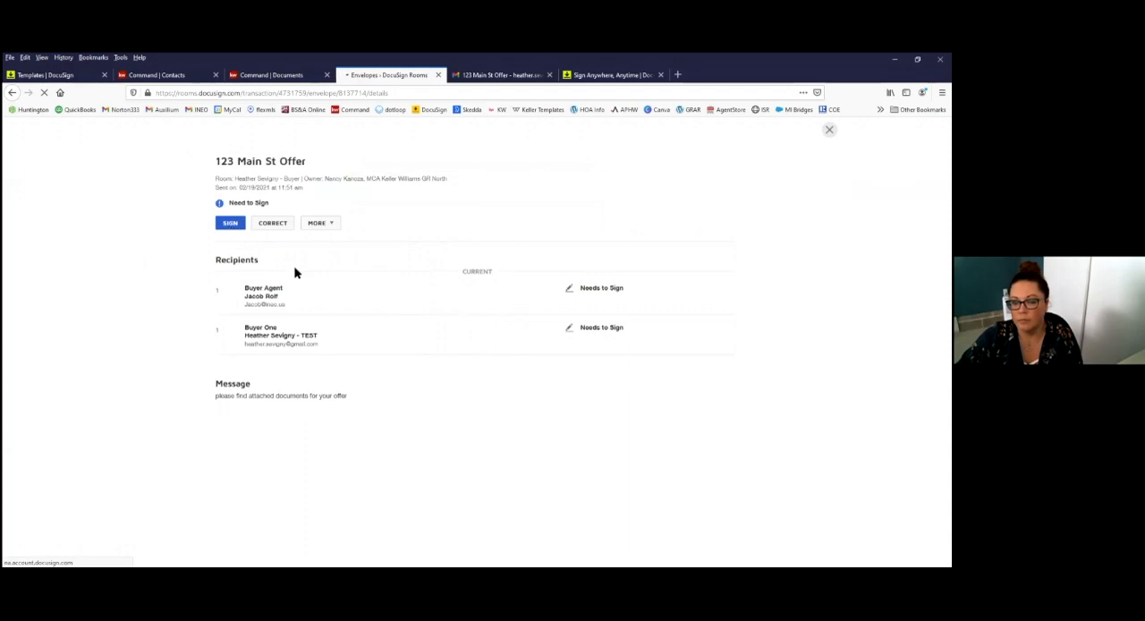
click(234, 227)
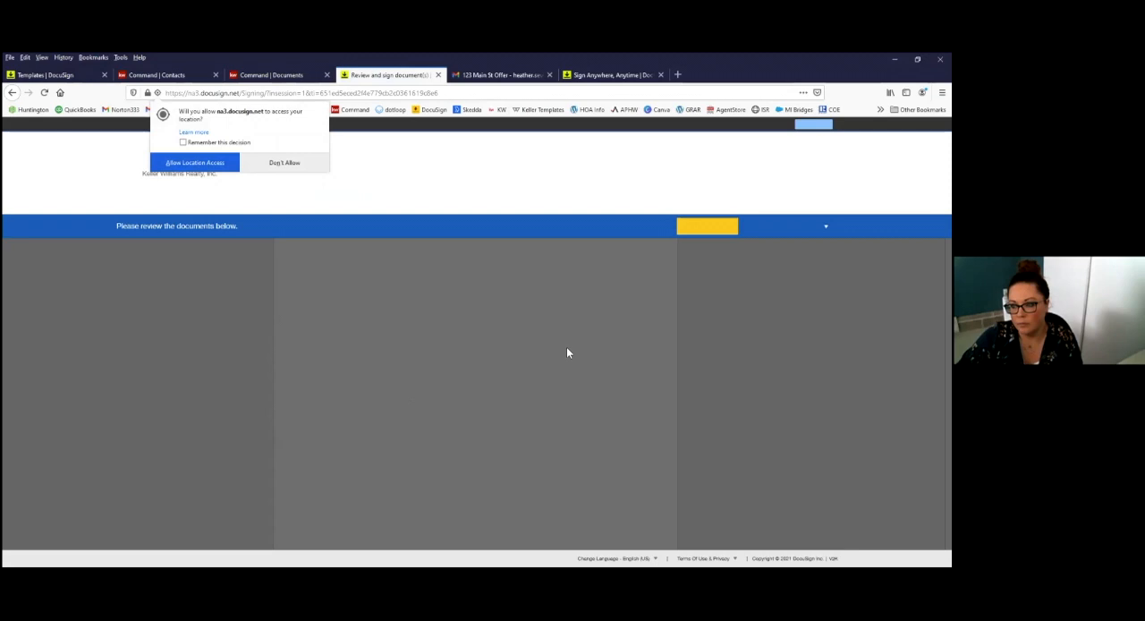
click(197, 164)
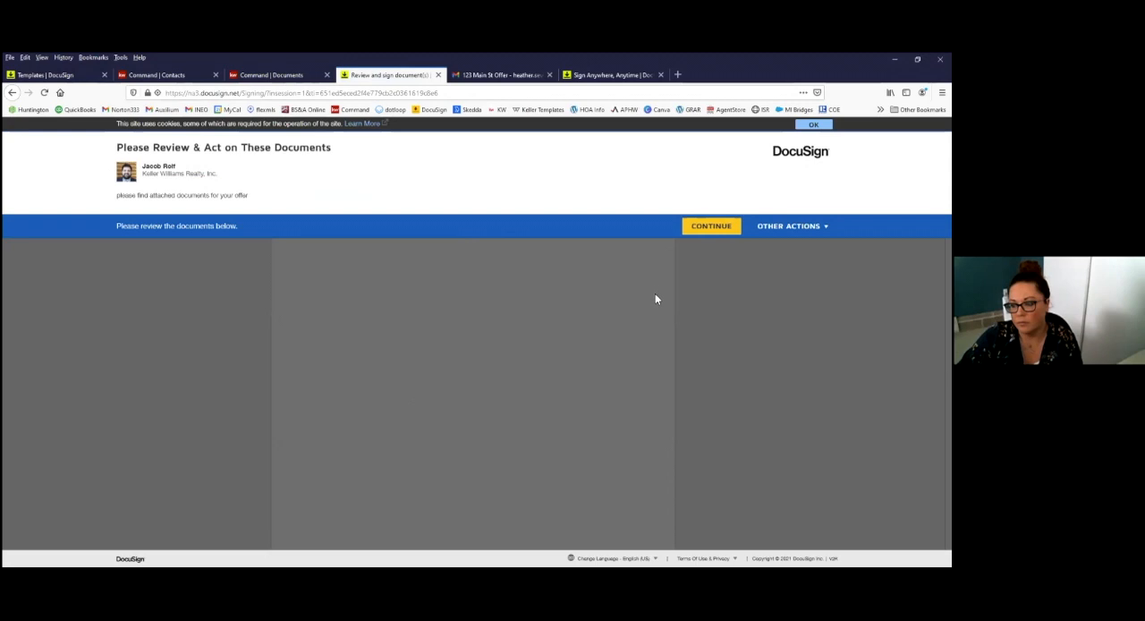
click(709, 228)
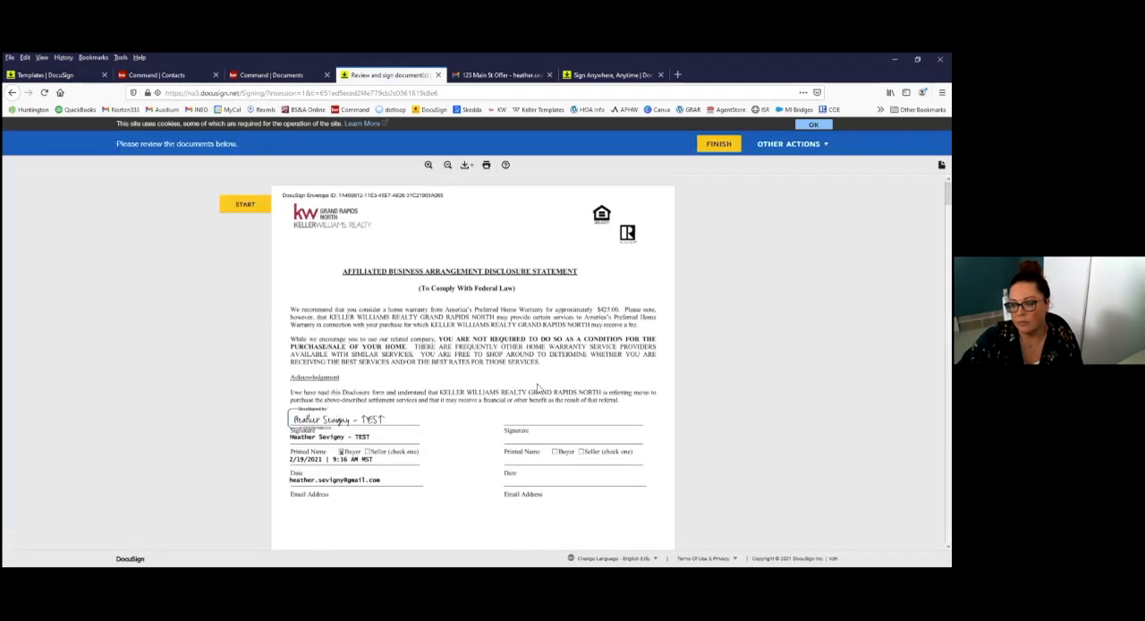
Step: Examine the filled and required fields on the first pages of the Purchase Agreement in the agent's signing view
scroll(537, 385, down, 10)
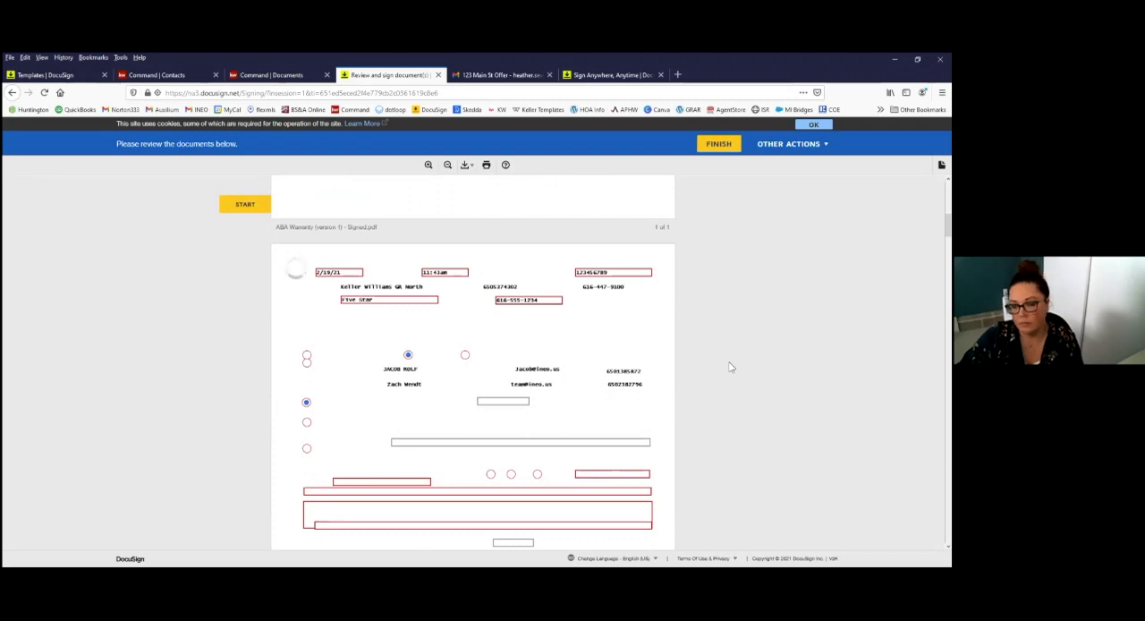
scroll(729, 366, down, 6)
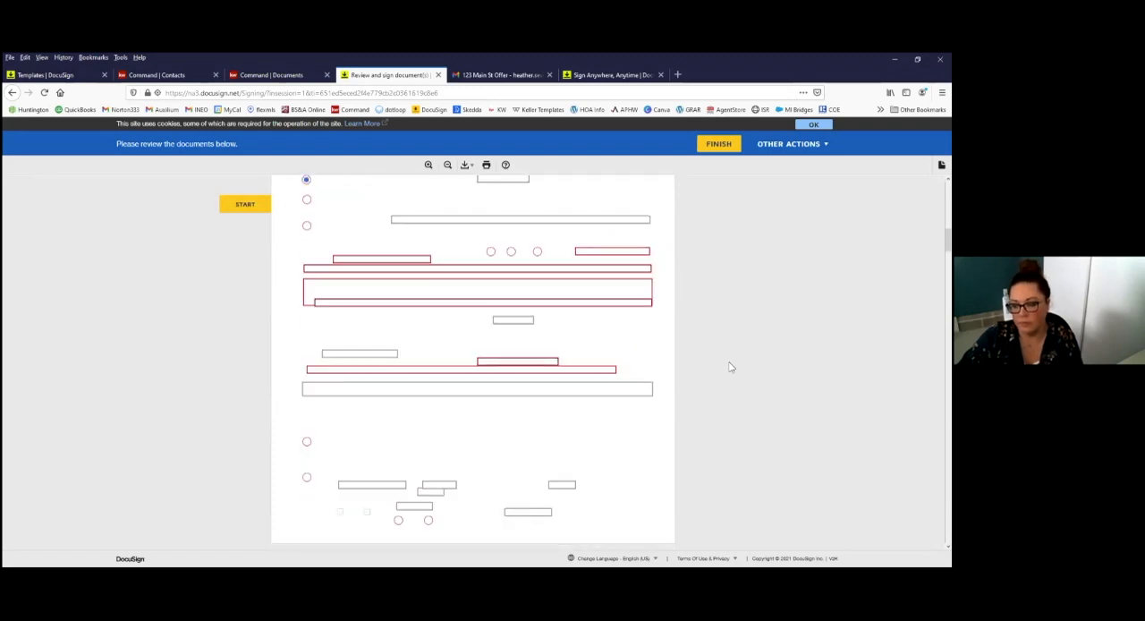
scroll(564, 356, up, 2)
scroll(564, 356, up, 3)
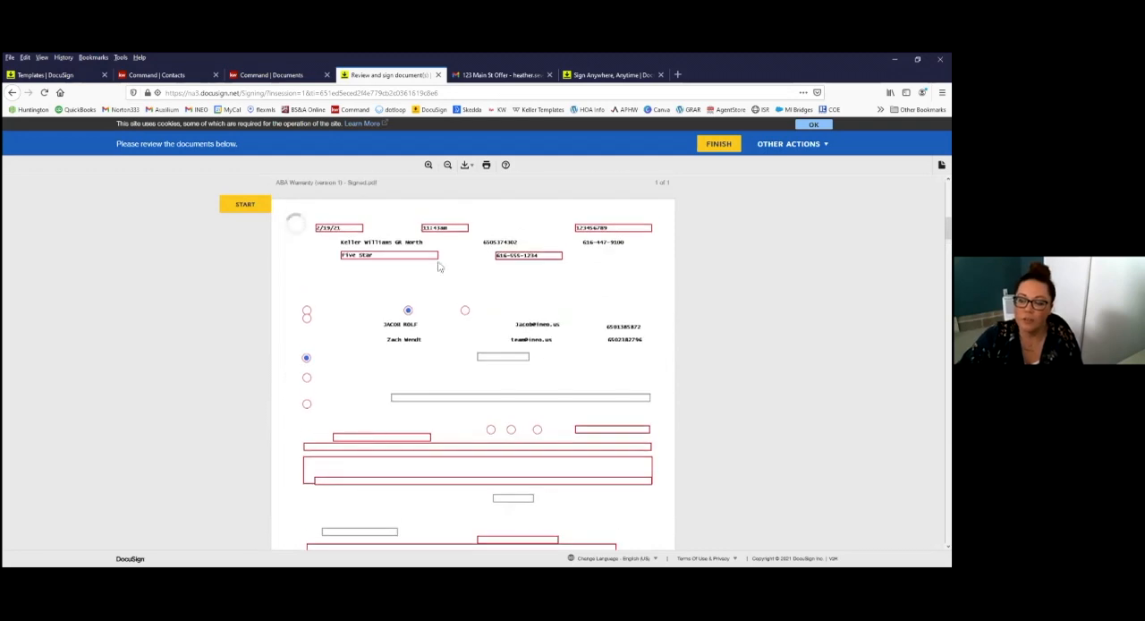
scroll(423, 301, down, 3)
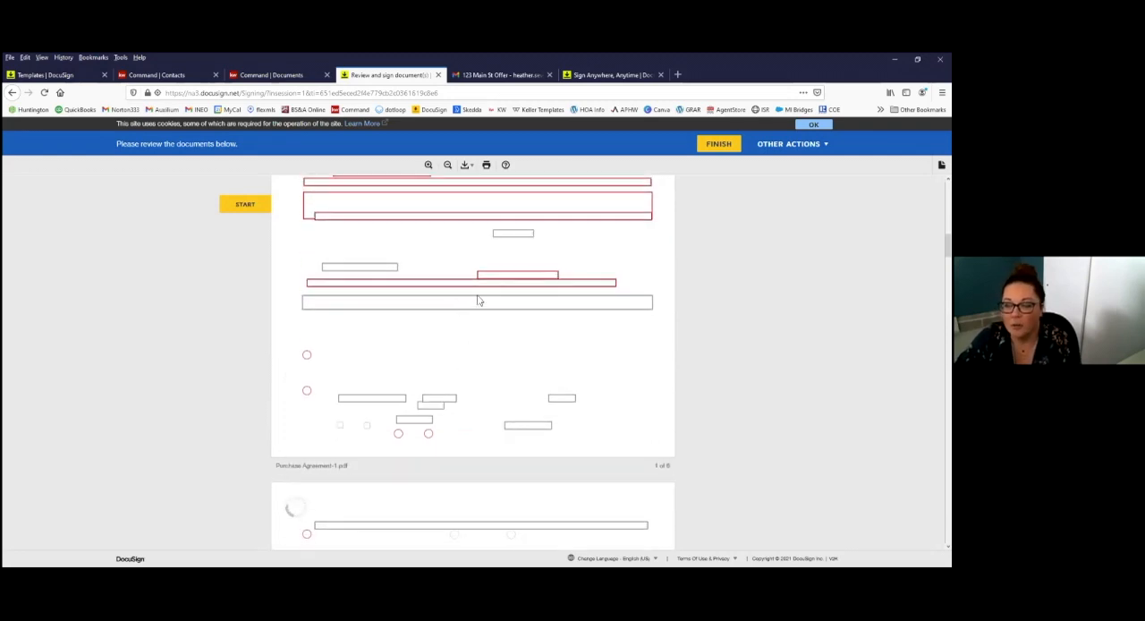
scroll(433, 304, up, 4)
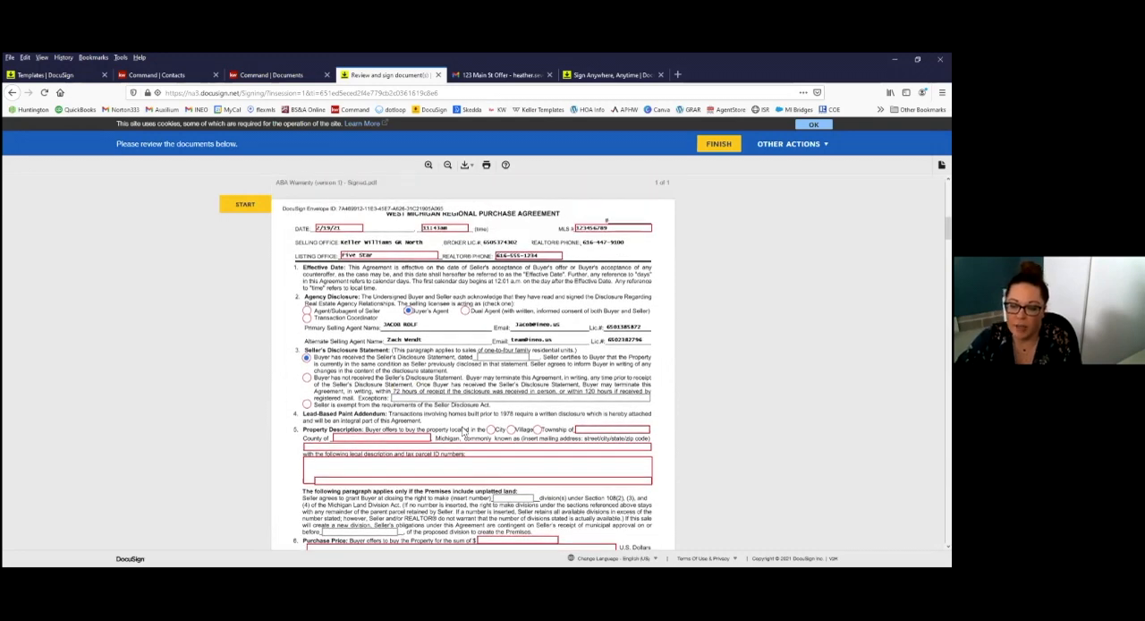
scroll(470, 412, down, 1)
scroll(554, 337, down, 4)
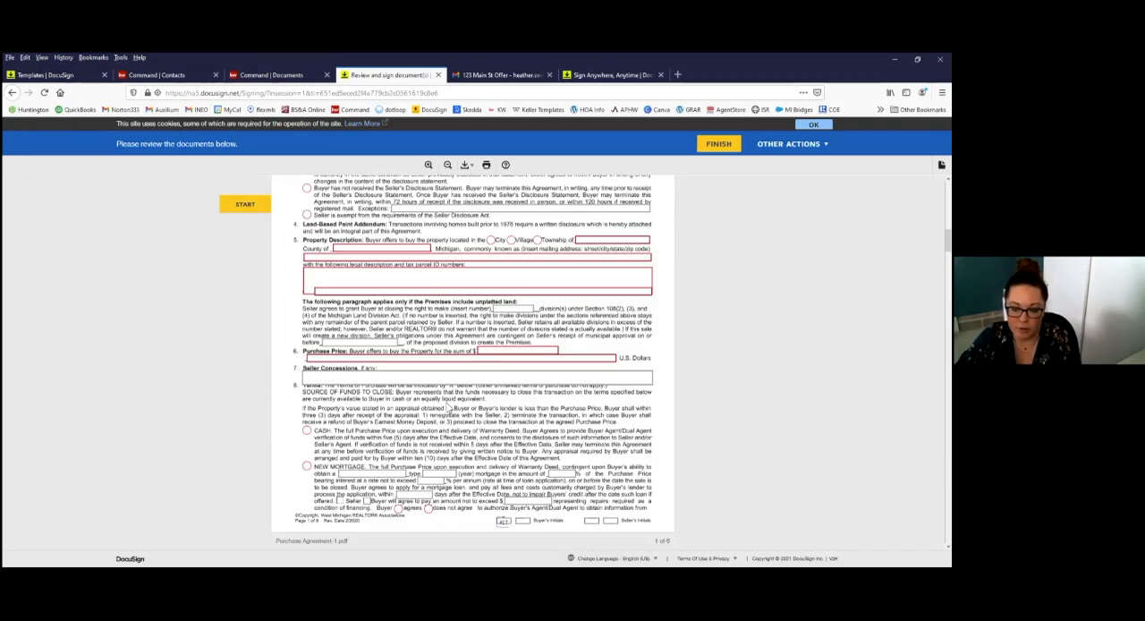
scroll(448, 408, down, 8)
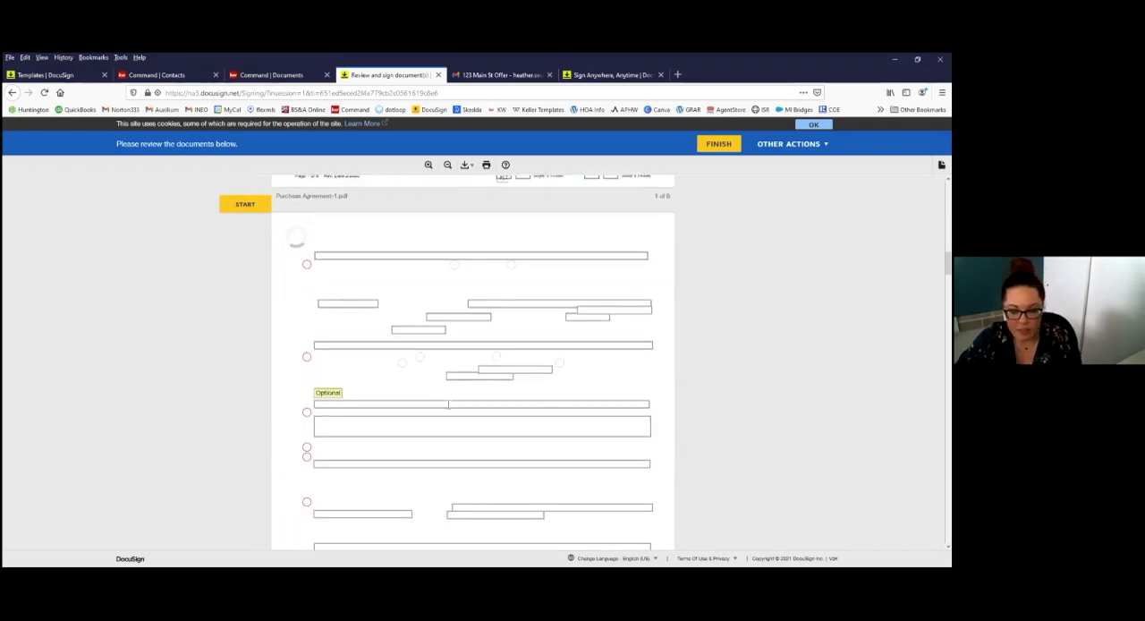
Step: Try to finish signing, set the Purchase Agreement date to February 19, 2021, and check the remaining required fields
click(721, 144)
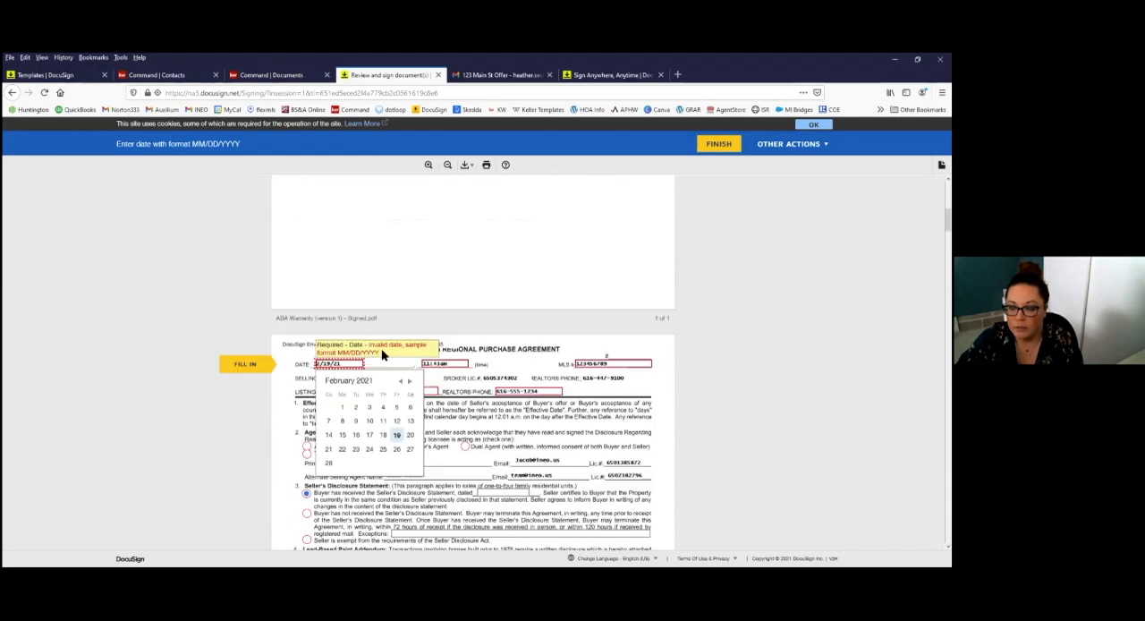
click(397, 436)
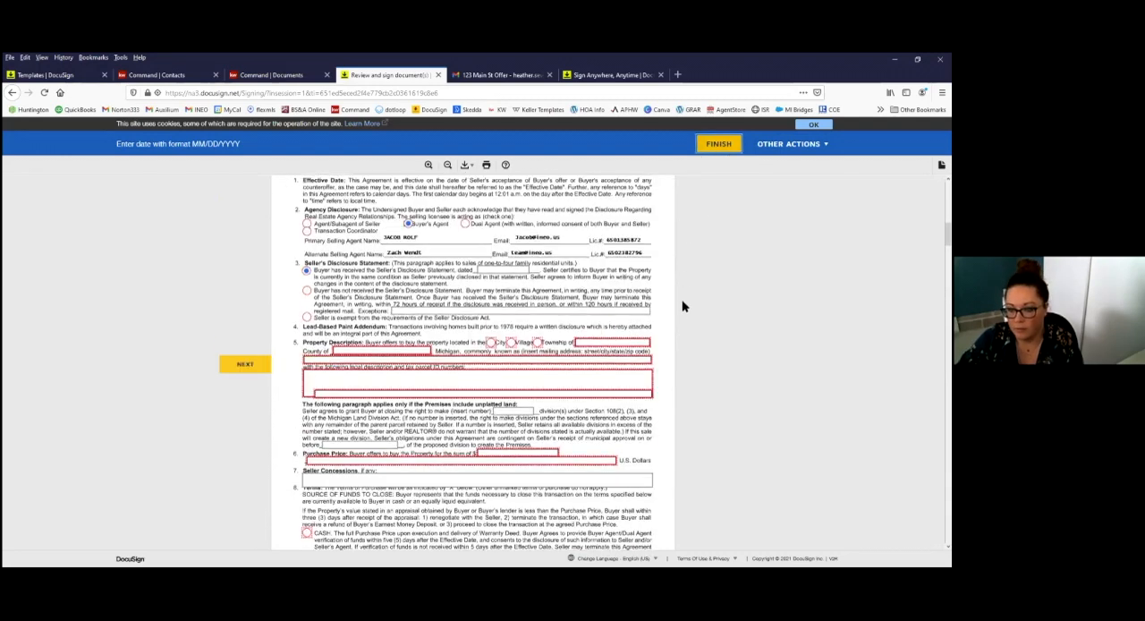
scroll(431, 307, down, 3)
scroll(453, 330, down, 1)
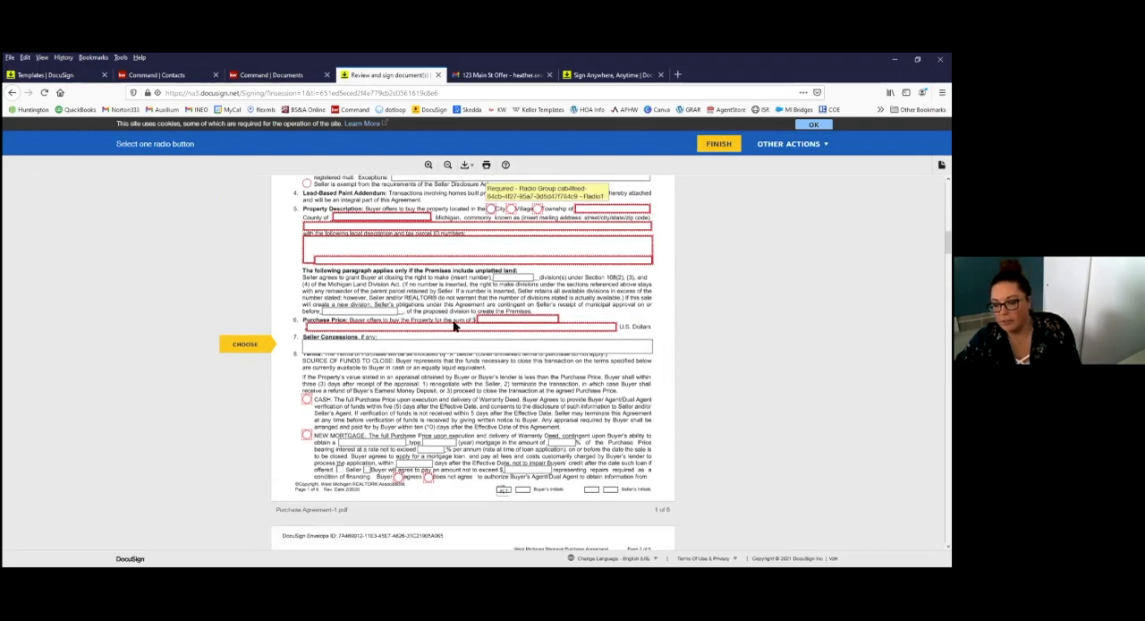
scroll(452, 332, down, 5)
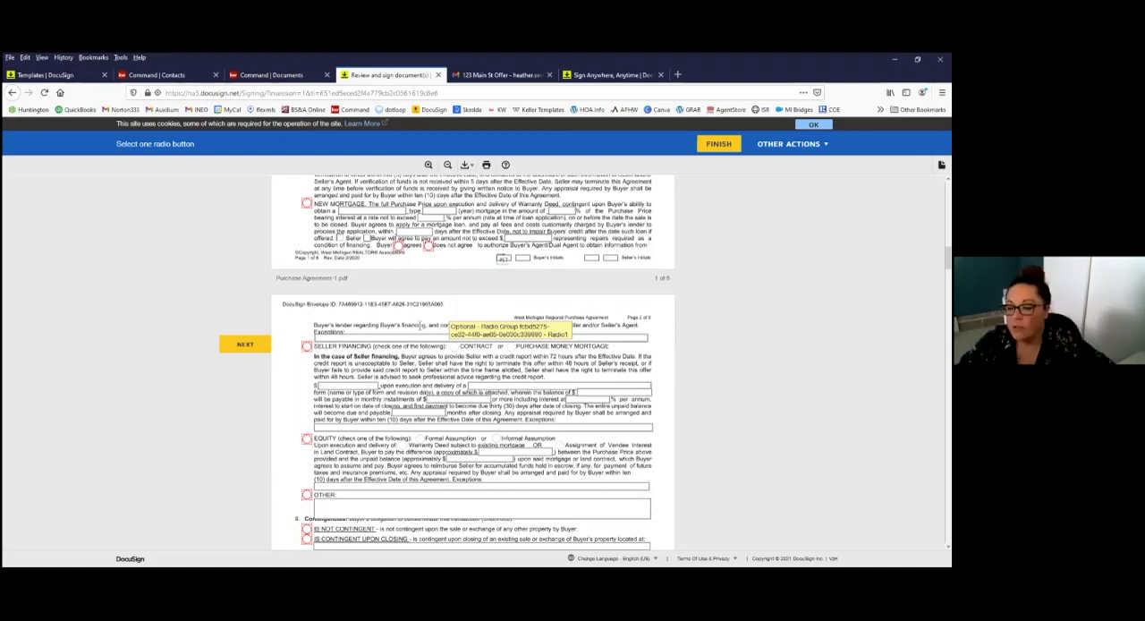
scroll(419, 324, up, 3)
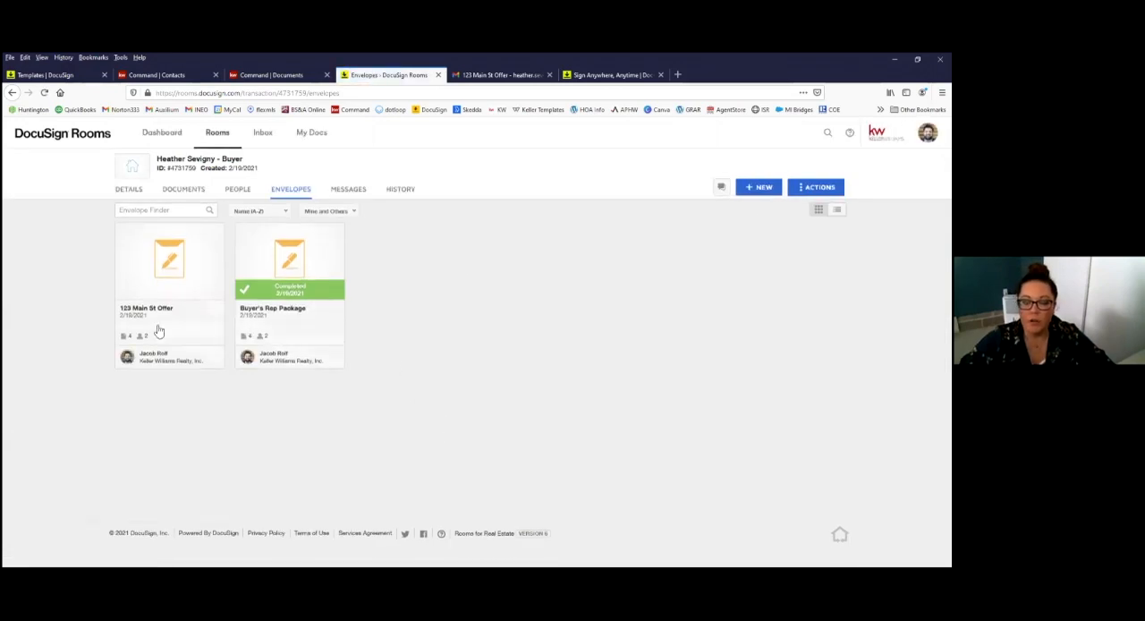
Step: Check the recipients' signing status and the additional actions available for the 123 Main St Offer envelope, then close its details
click(212, 328)
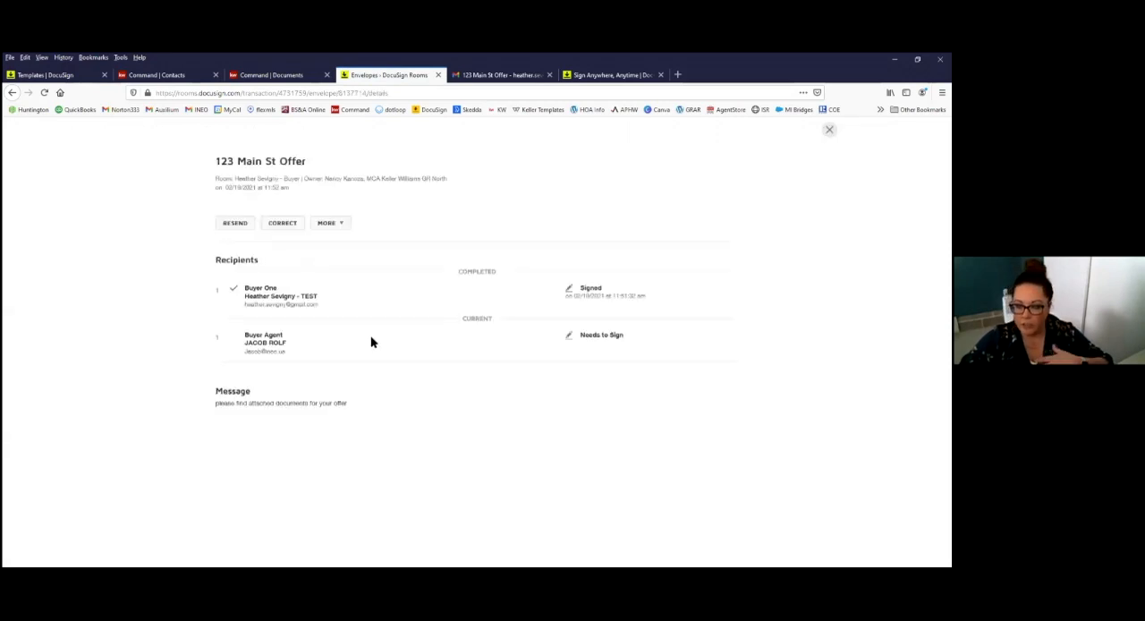
click(342, 229)
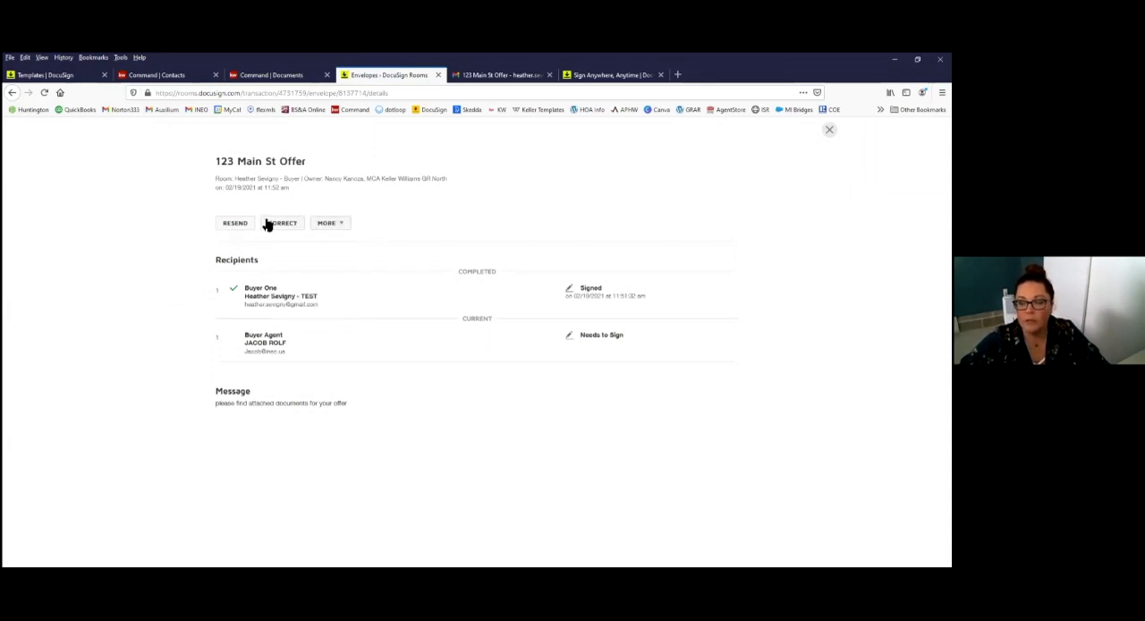
click(330, 224)
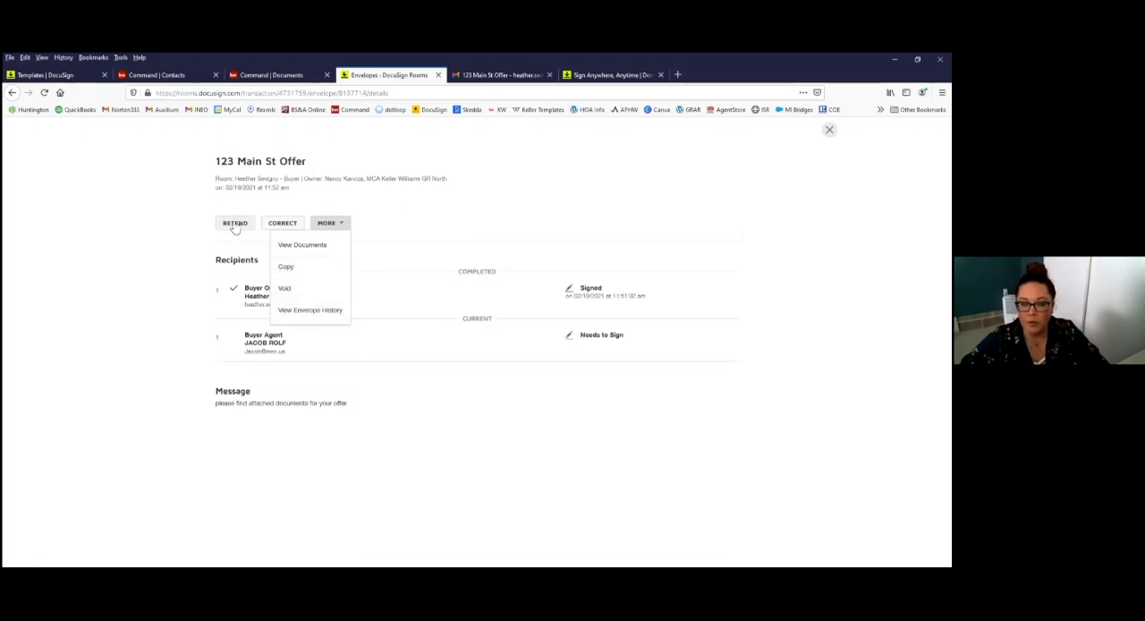
click(437, 399)
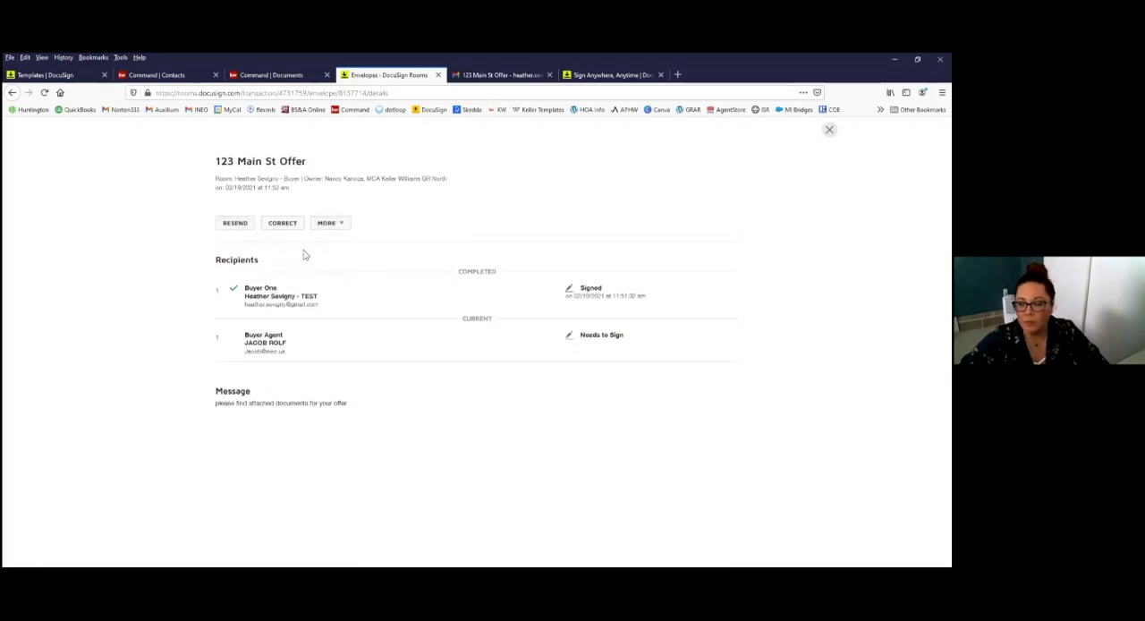
click(830, 131)
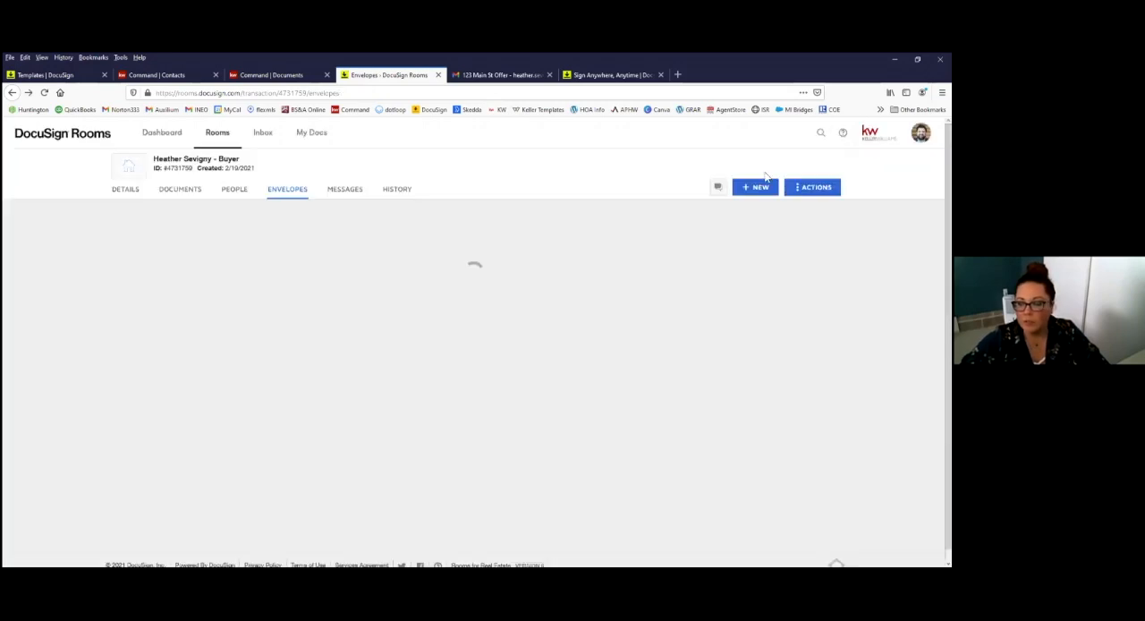
Step: Look through the Buyer Documents and Room Docs folders in the buyer's room
click(193, 193)
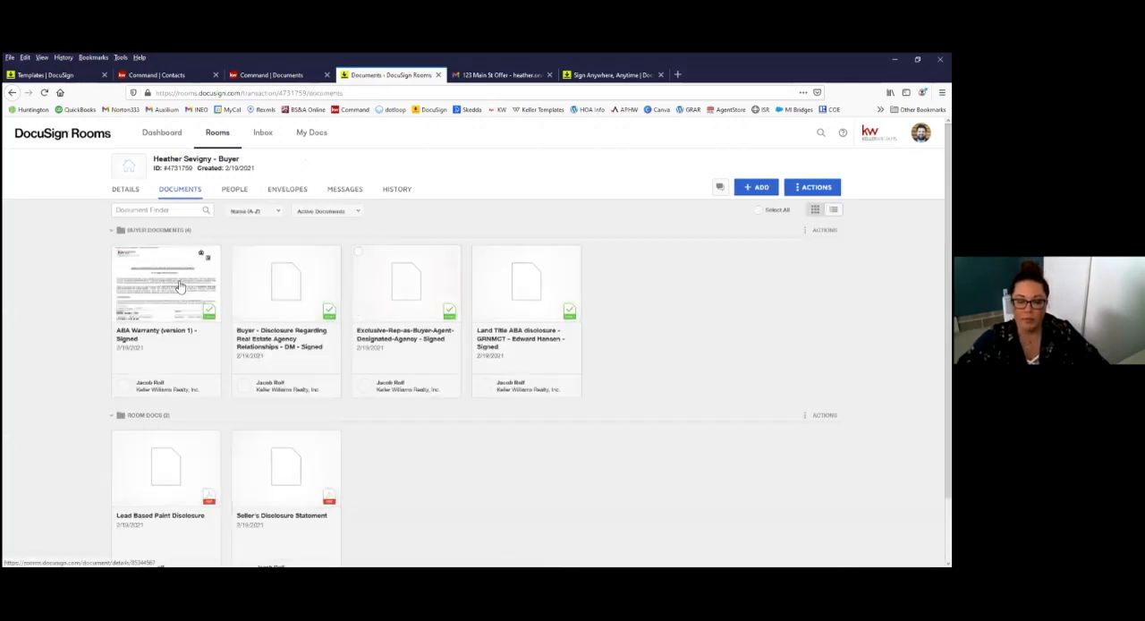
scroll(438, 426, down, 2)
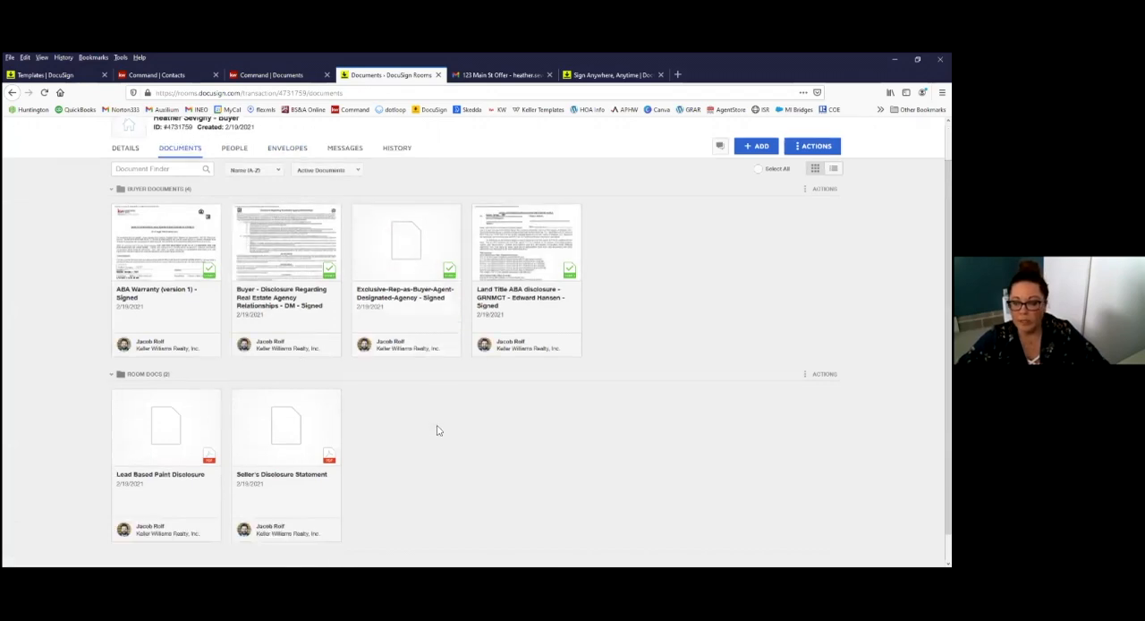
scroll(437, 430, down, 1)
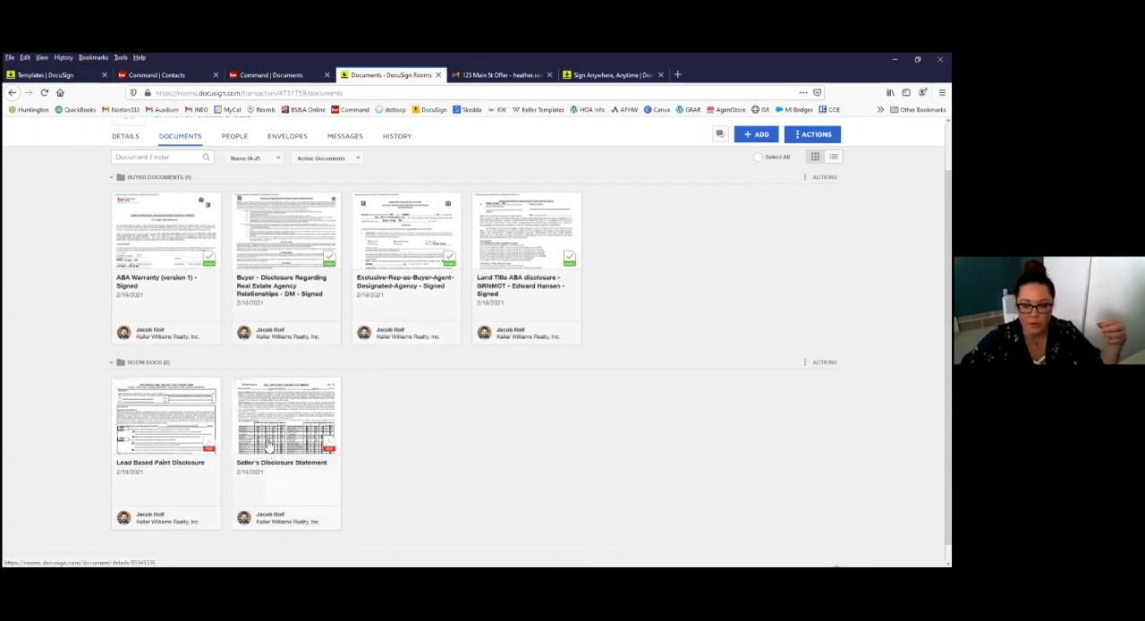
scroll(225, 464, down, 1)
scroll(268, 468, up, 1)
scroll(282, 466, up, 1)
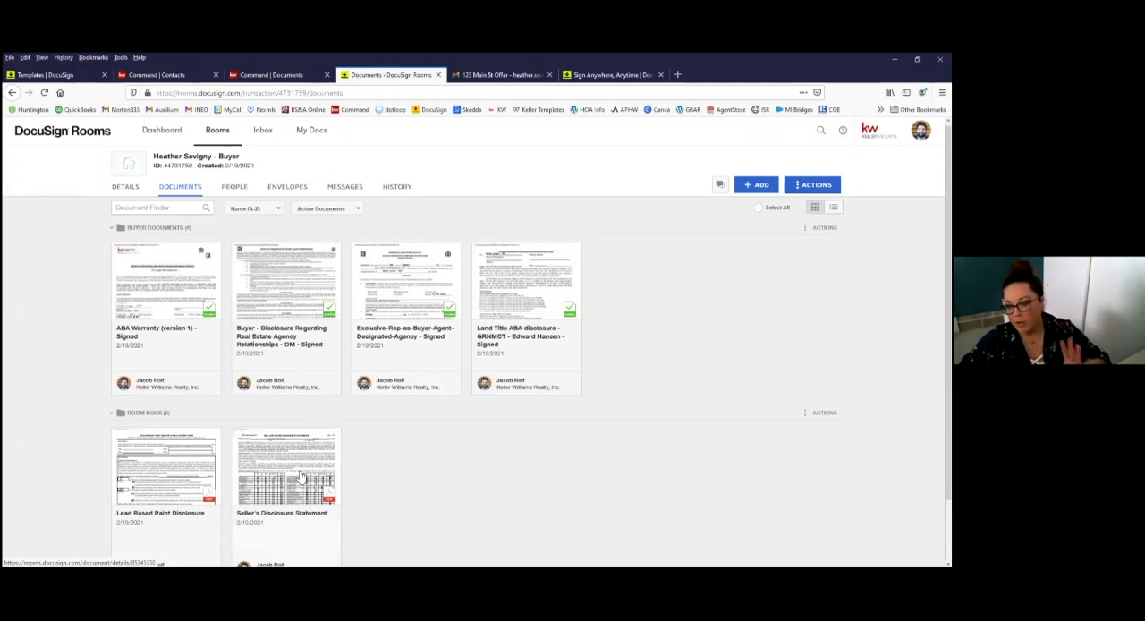
Step: Return to the room's envelopes and make a copy of the 123 Main St Offer envelope
click(277, 188)
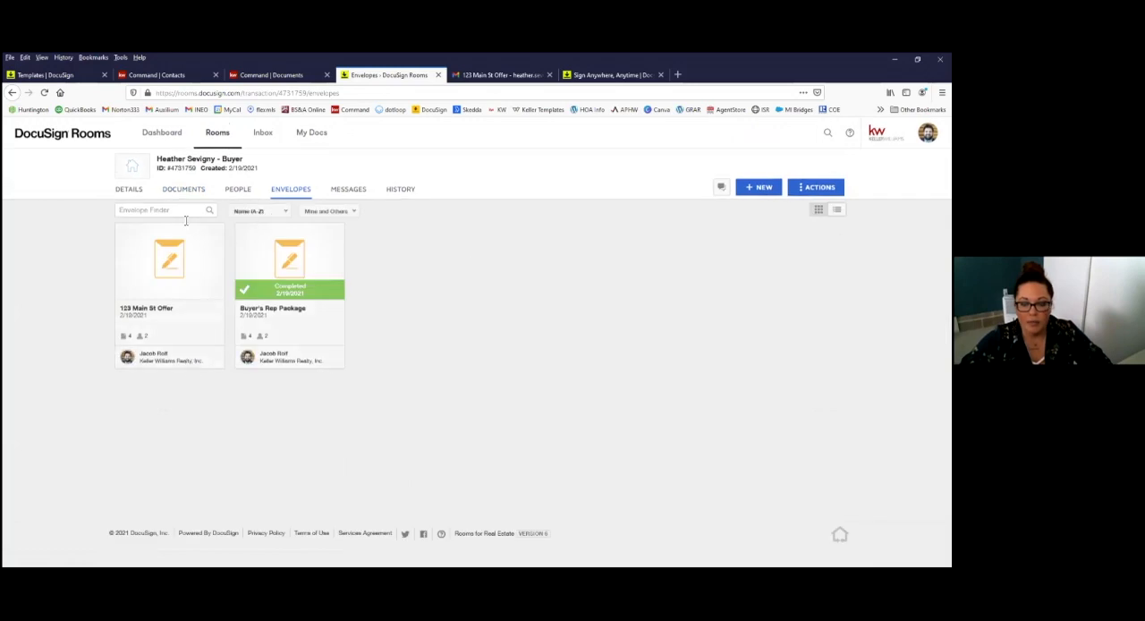
right_click(206, 359)
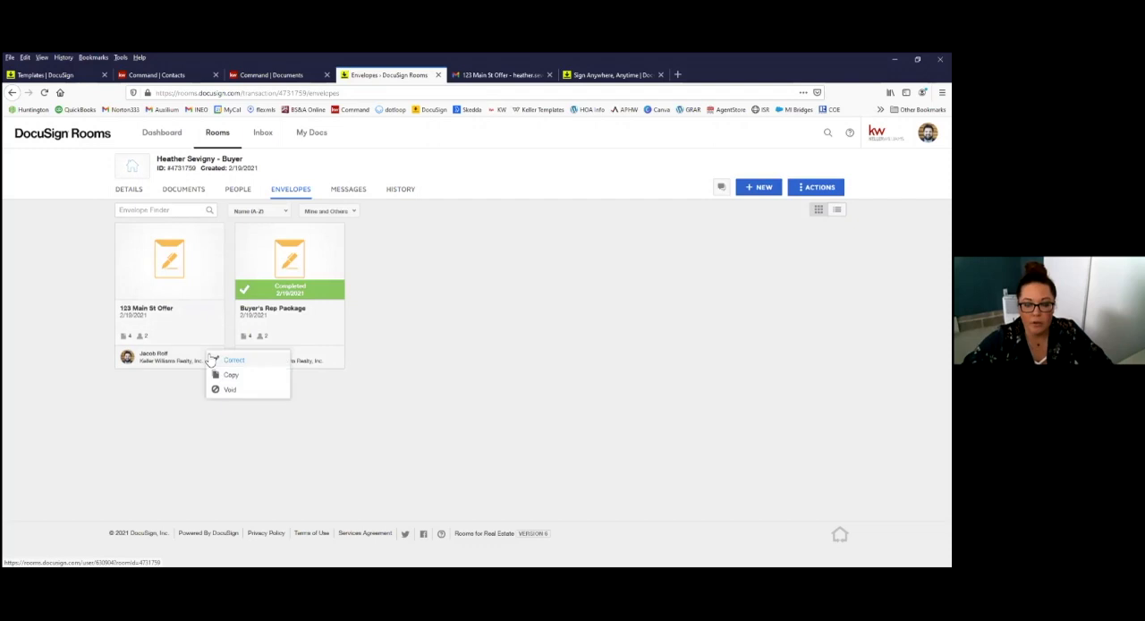
click(184, 404)
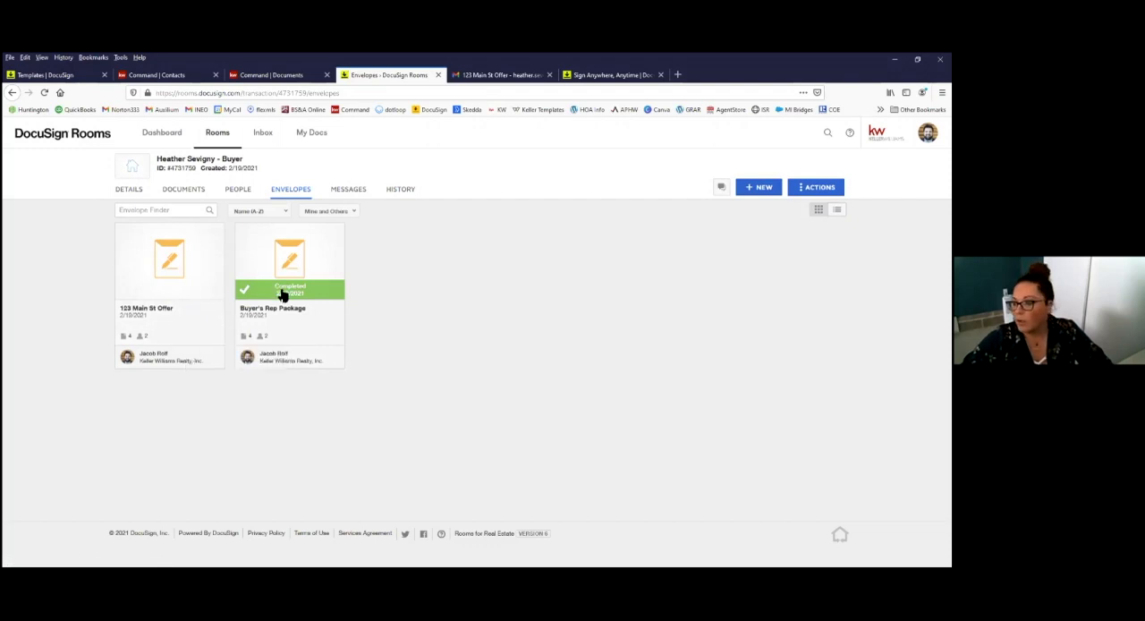
right_click(199, 338)
click(221, 359)
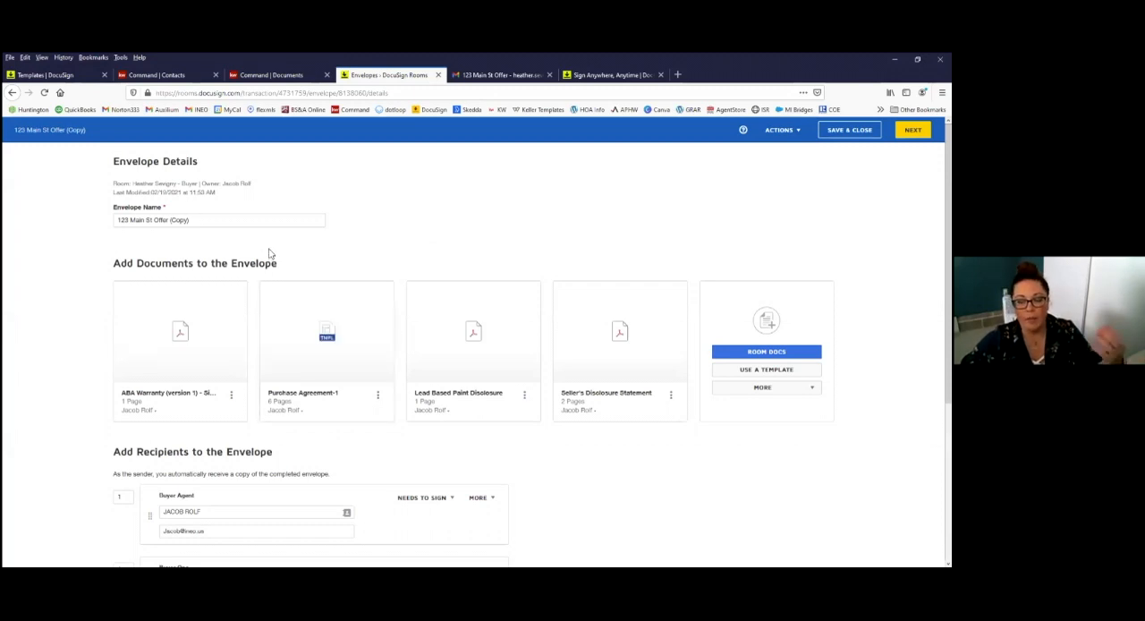
Step: Add the room contact with the Market Center Administrator role at the area-concierge address as a third recipient of the copied envelope
click(205, 225)
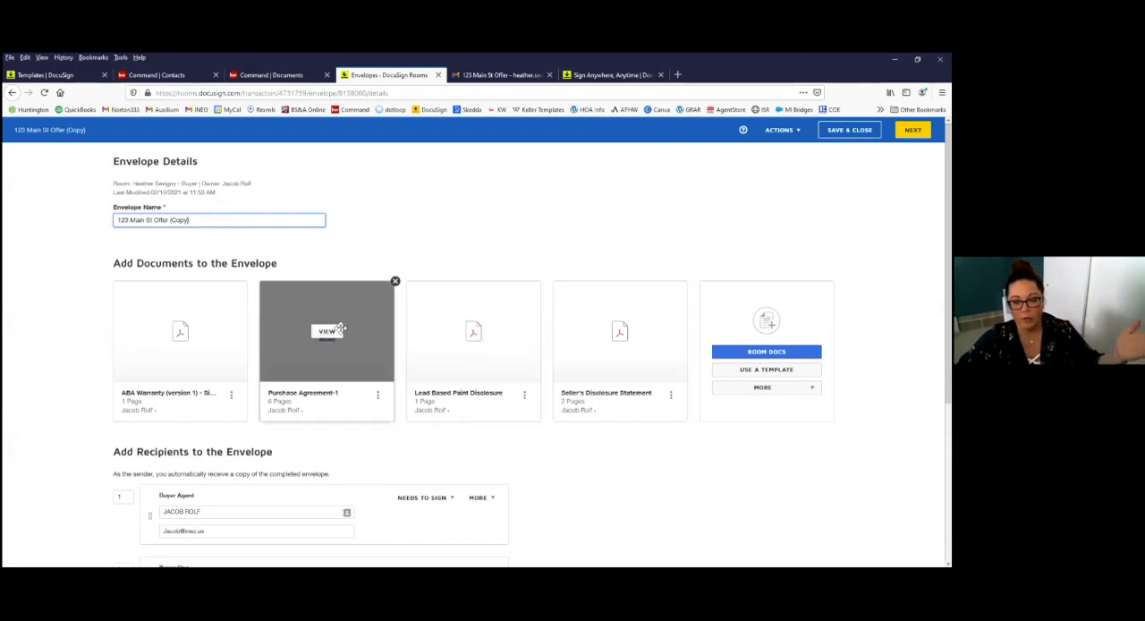
scroll(277, 344, down, 3)
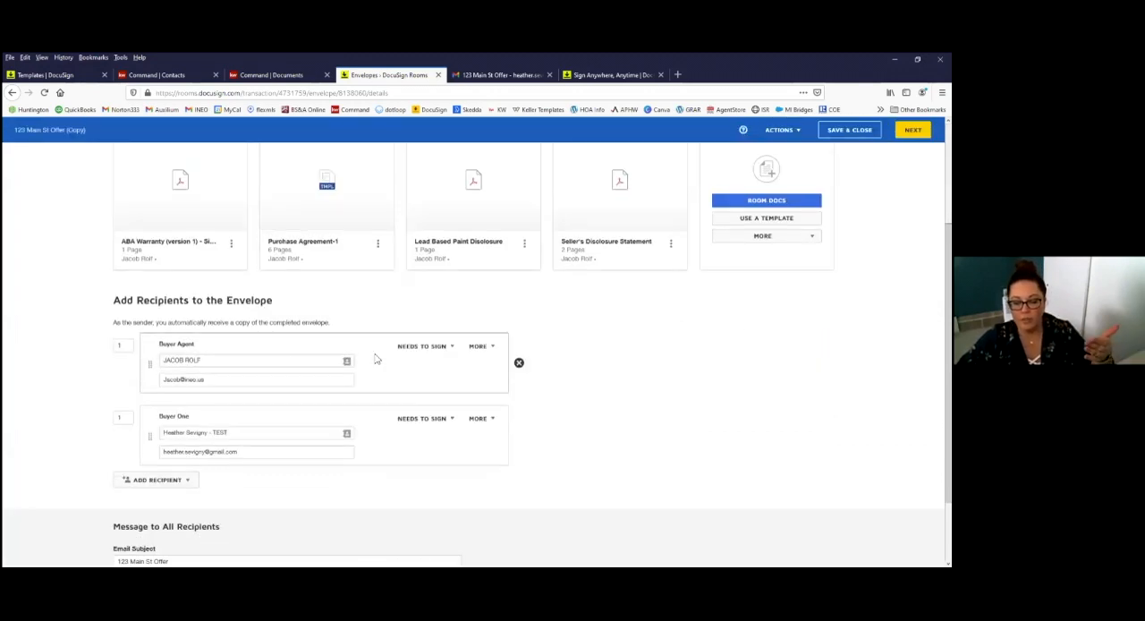
scroll(448, 420, up, 3)
scroll(404, 450, down, 3)
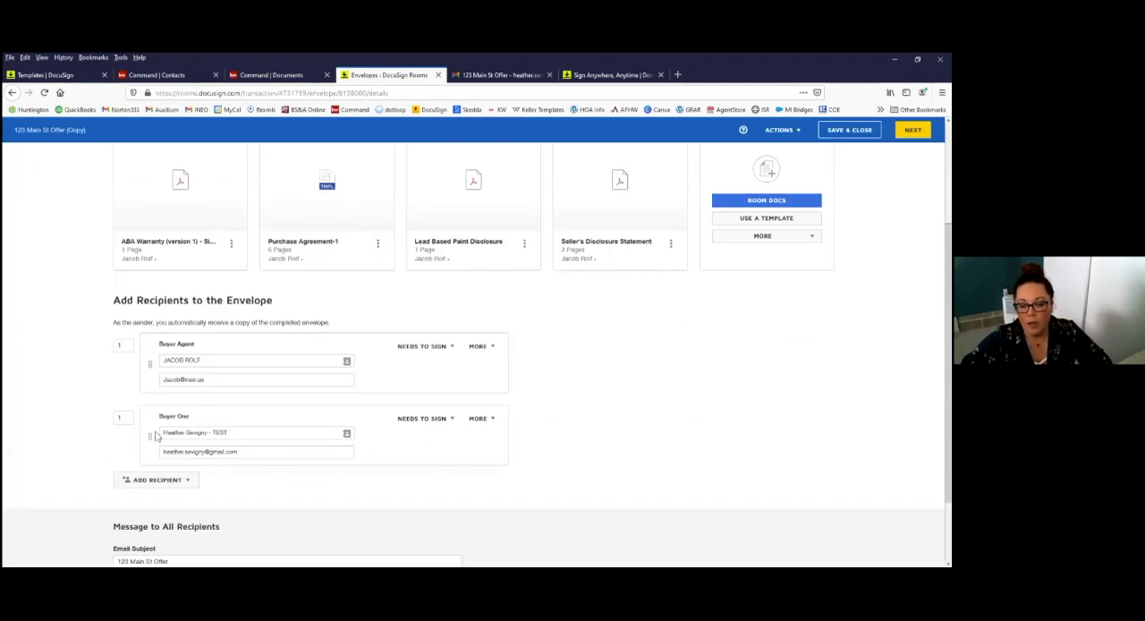
click(183, 483)
scroll(197, 503, down, 1)
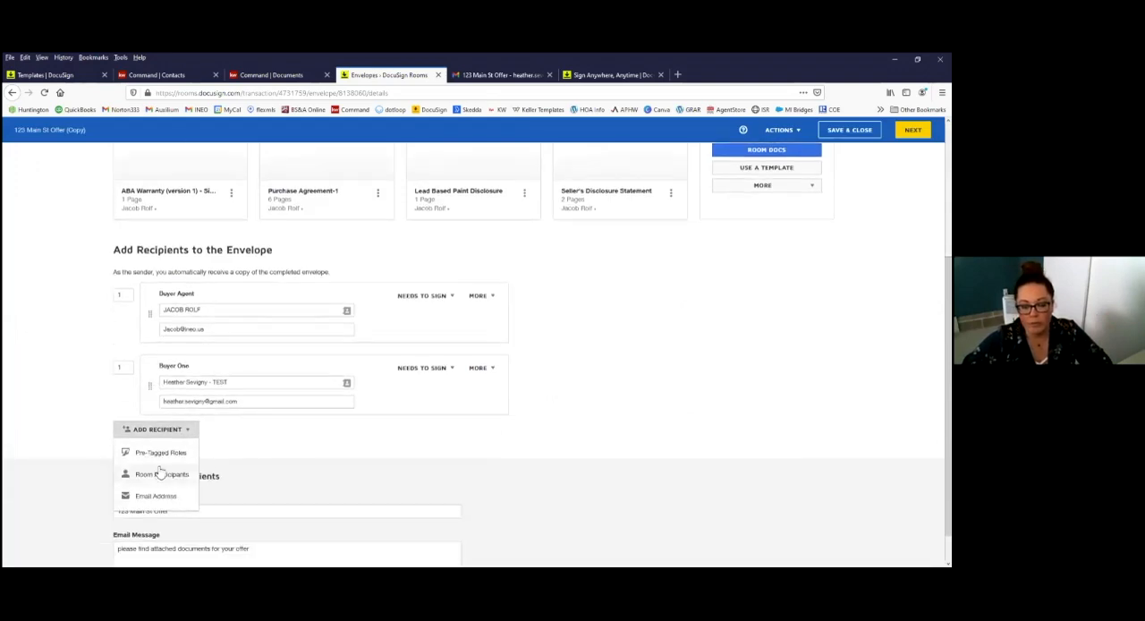
click(163, 475)
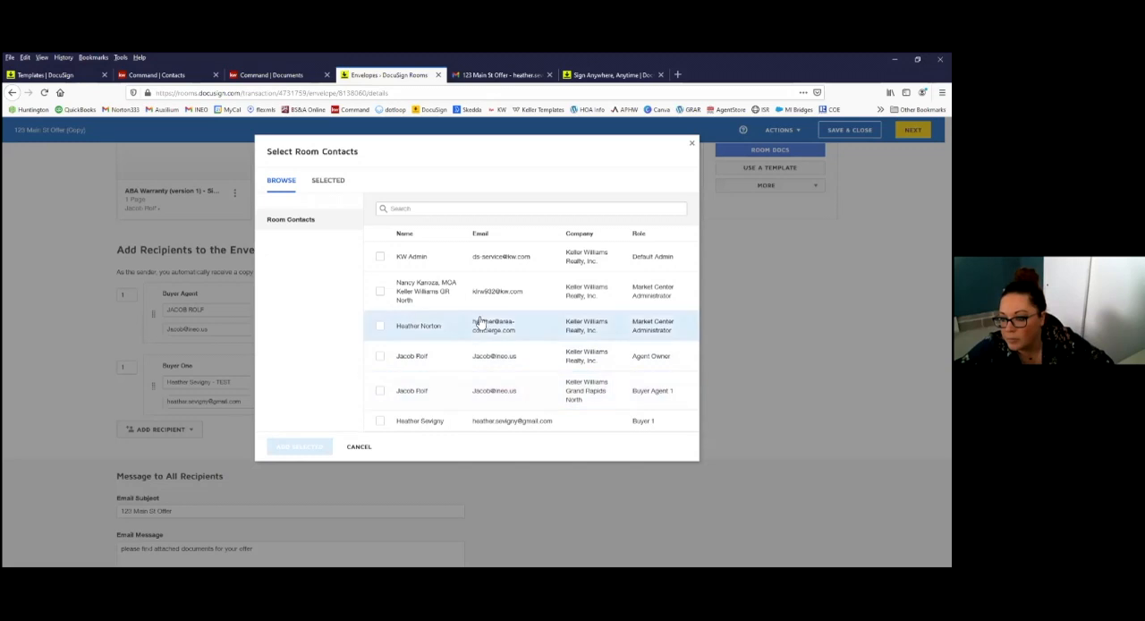
click(379, 329)
click(301, 446)
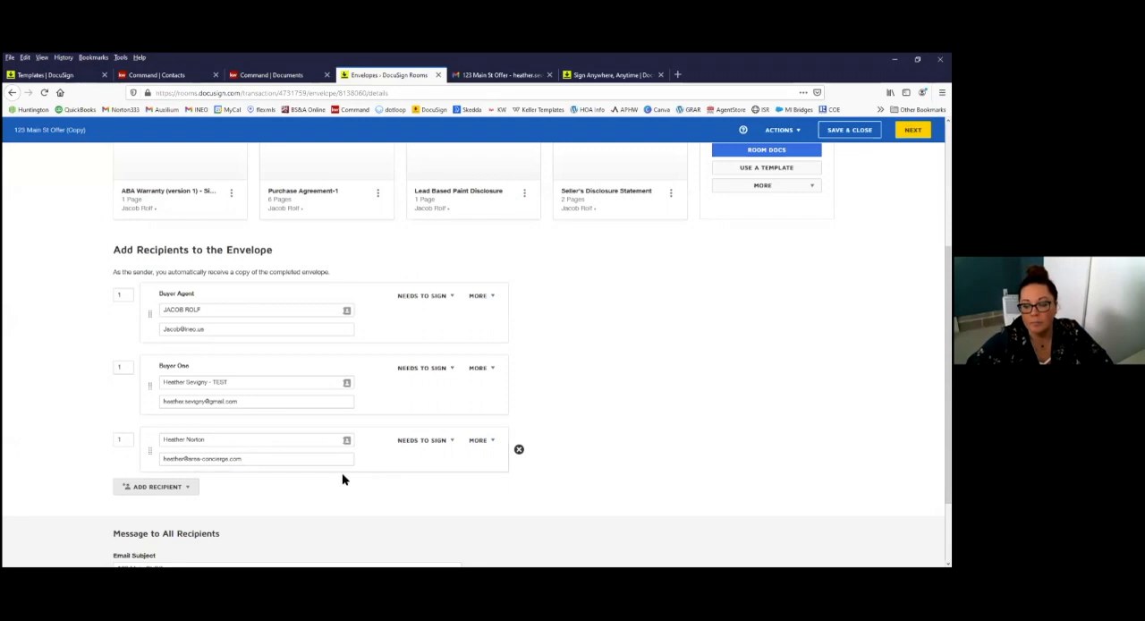
Step: Set the added recipient's action to Receives a Copy, and save and close the copied envelope
click(436, 444)
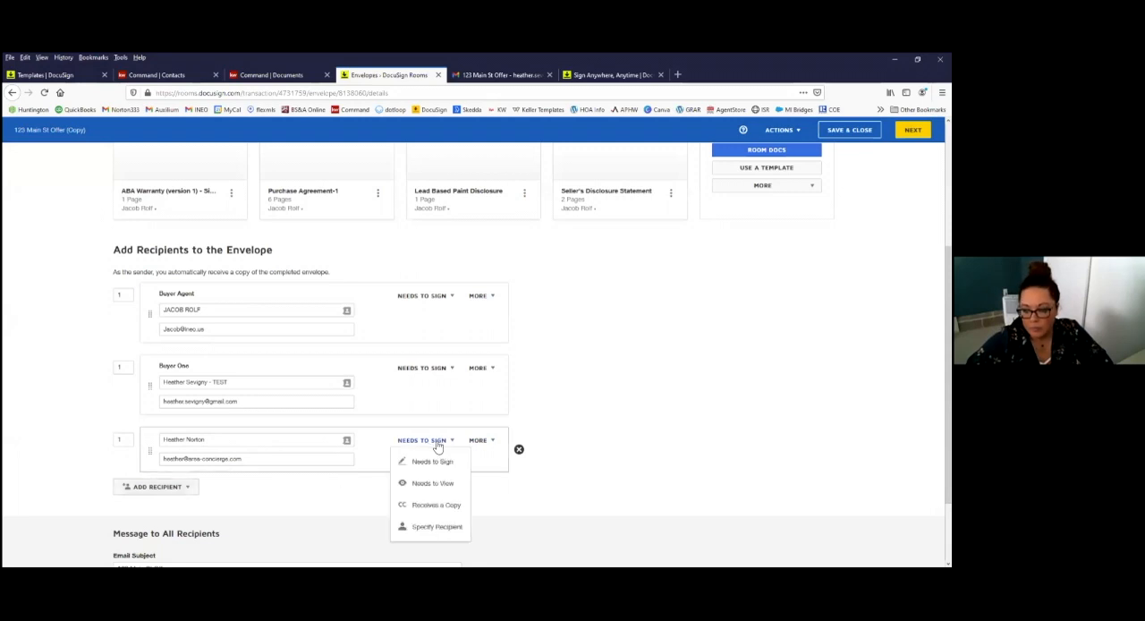
click(438, 492)
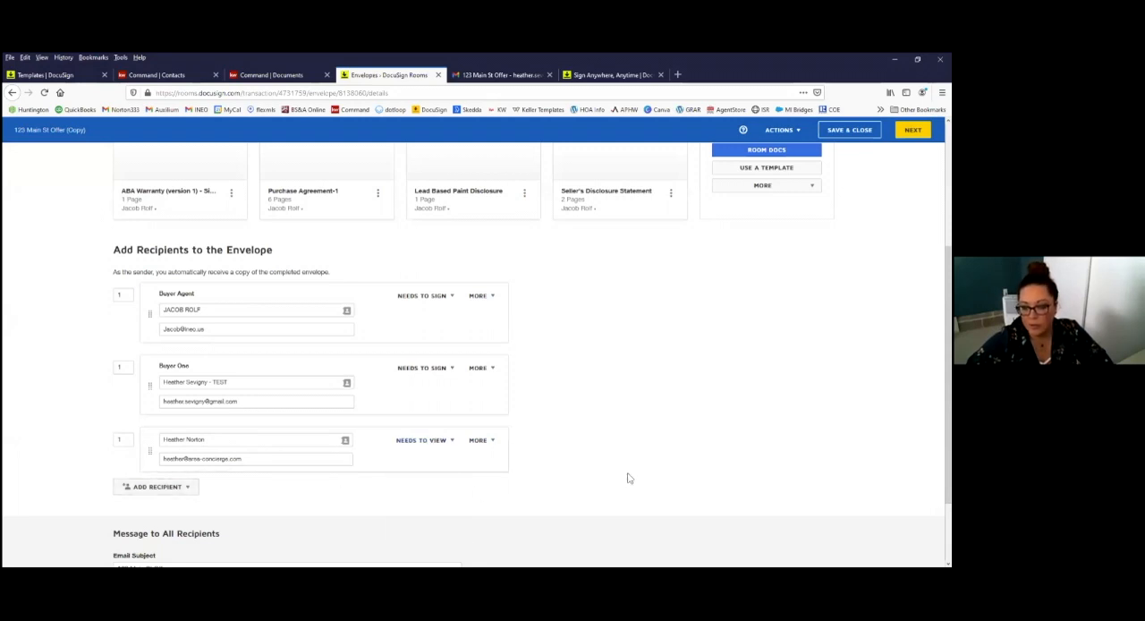
click(404, 441)
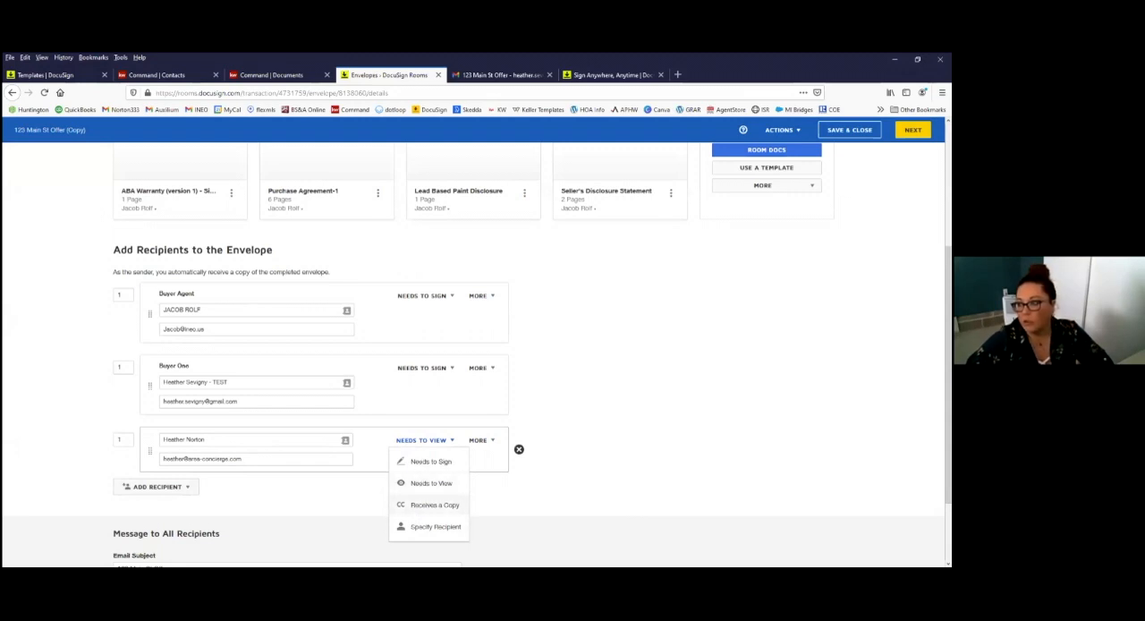
click(436, 505)
scroll(760, 358, up, 4)
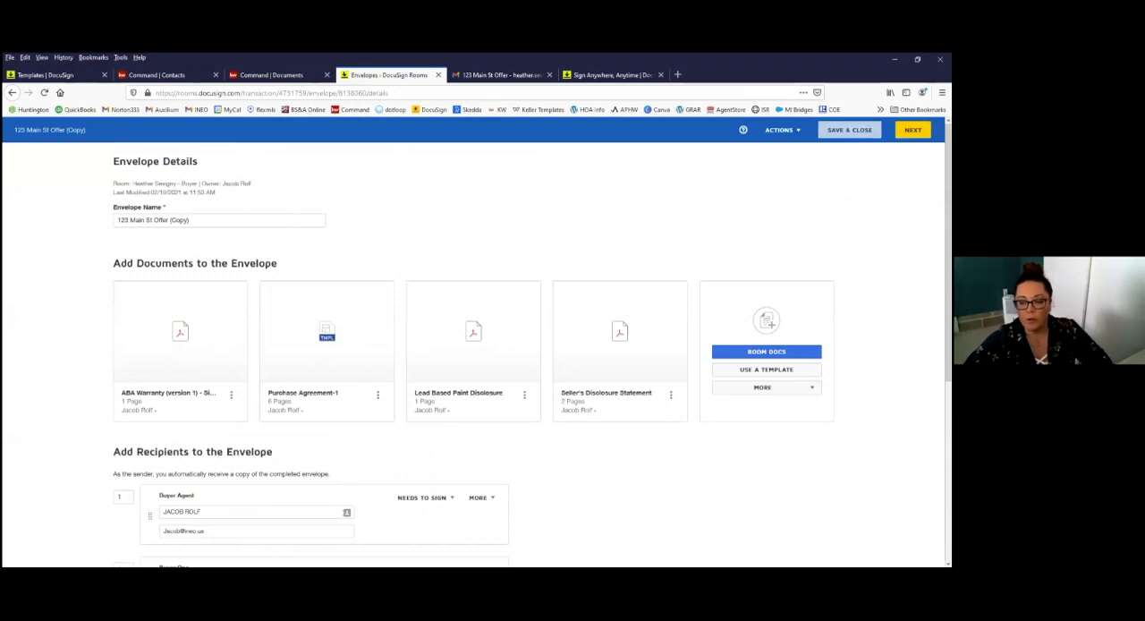
click(849, 130)
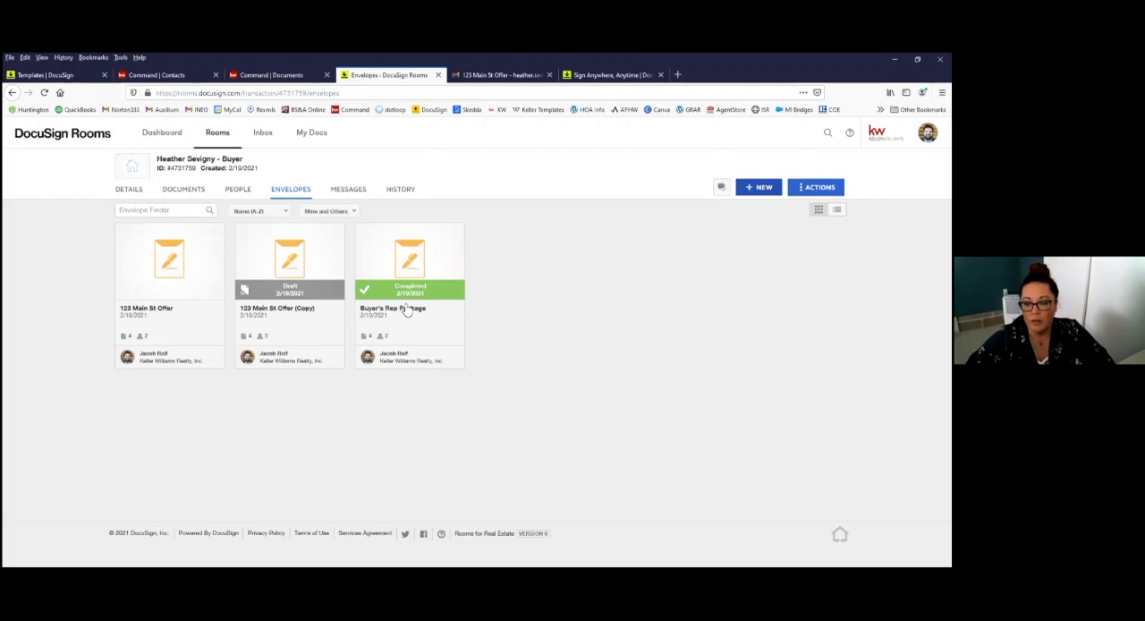
Step: Create a new envelope in the buyer's room and name it Offer
click(369, 294)
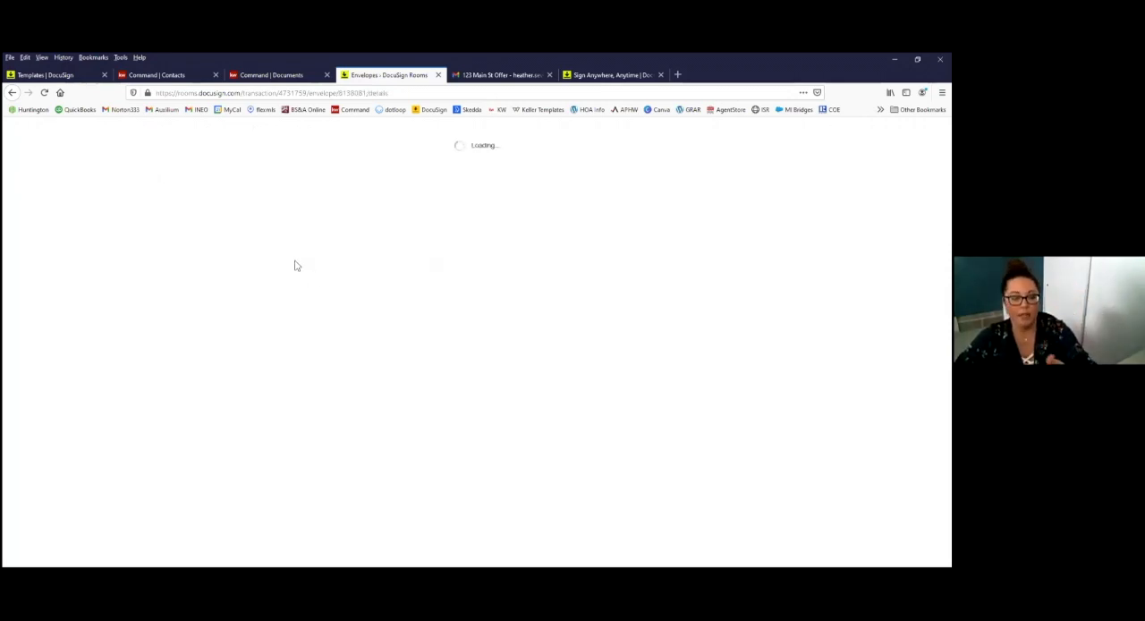
click(202, 222)
triple_click(202, 222)
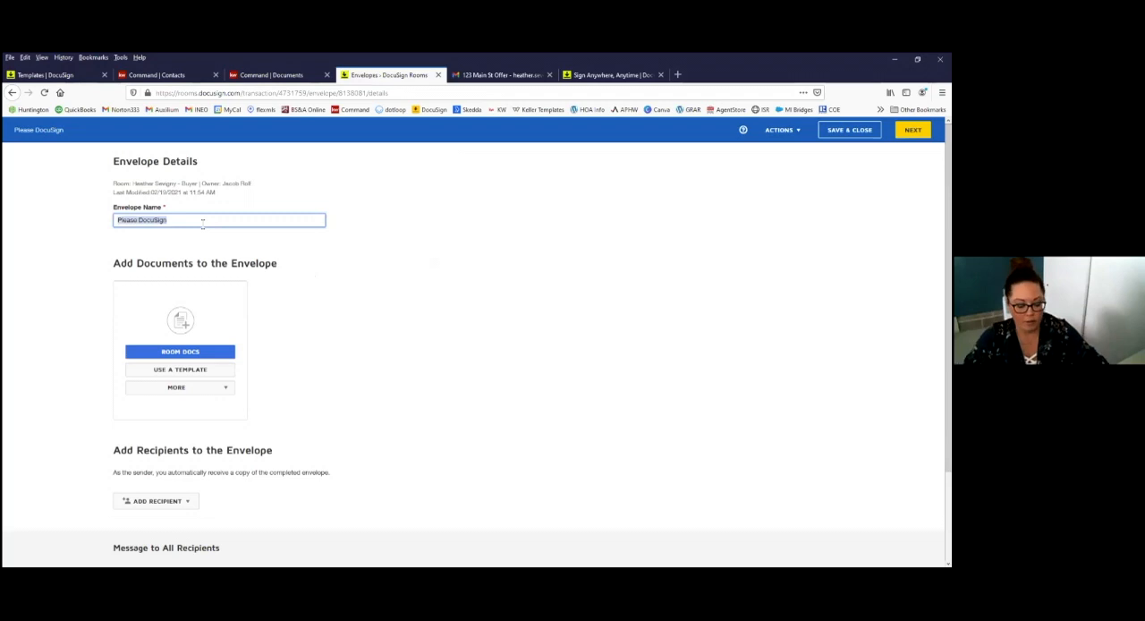
text(Offer)
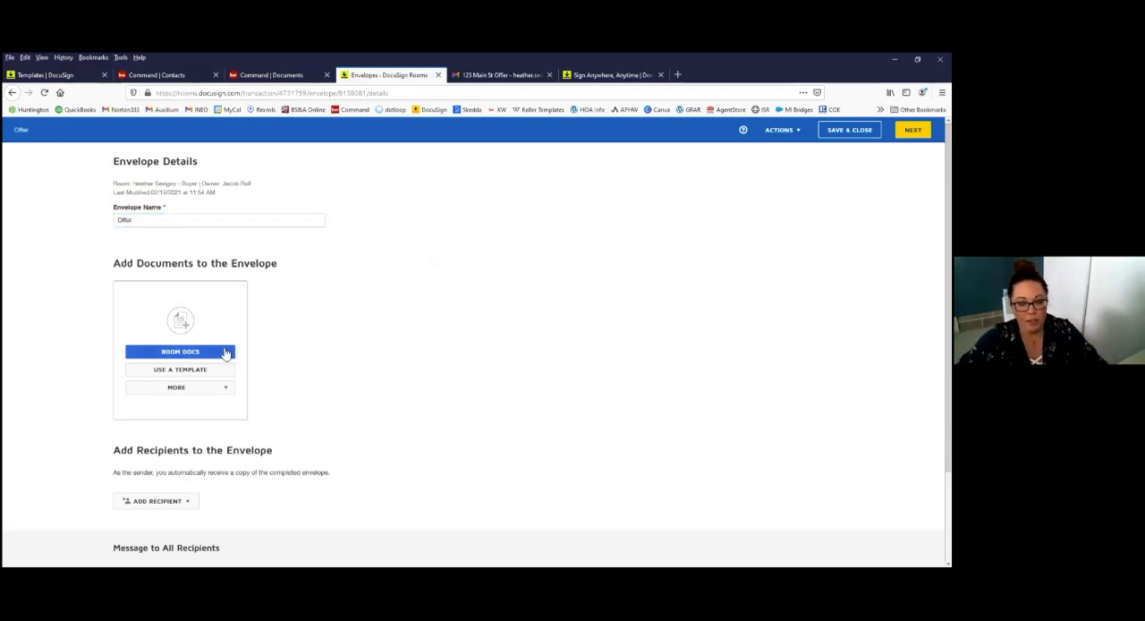
Step: Add the Lead Based Paint Disclosure and Seller's Disclosure Statement from the room documents to the Offer envelope
click(215, 358)
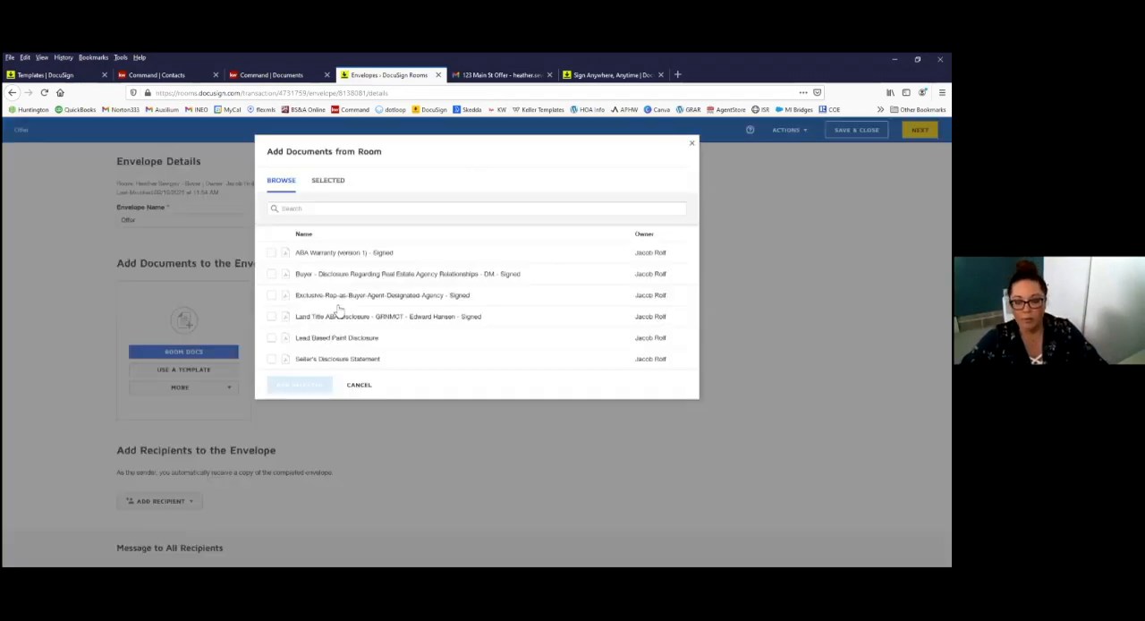
click(271, 337)
click(272, 359)
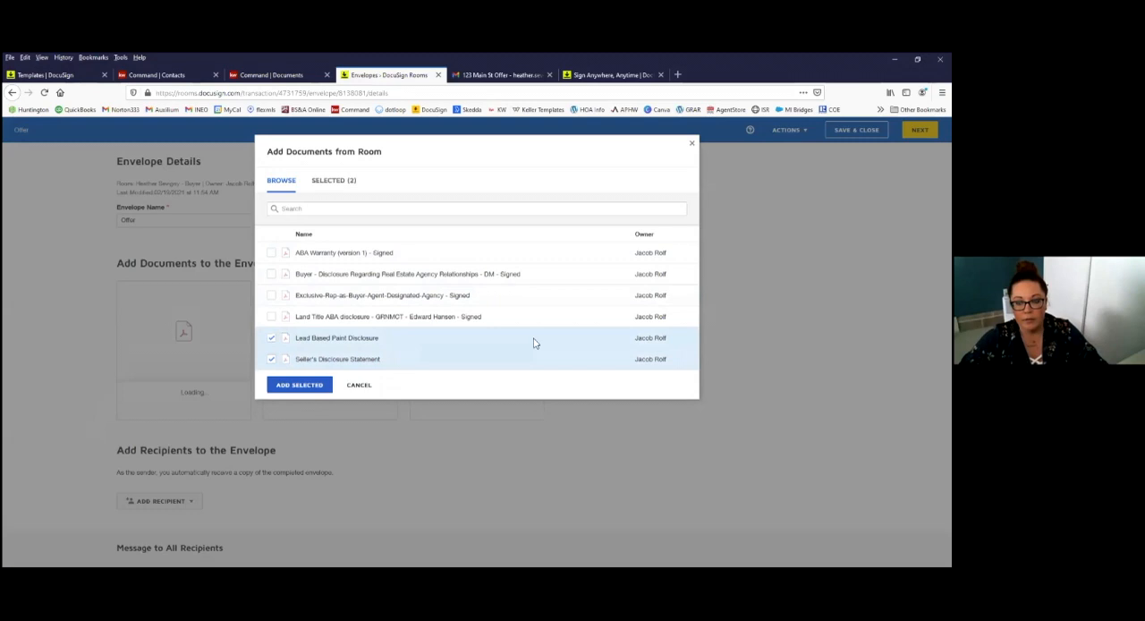
click(300, 385)
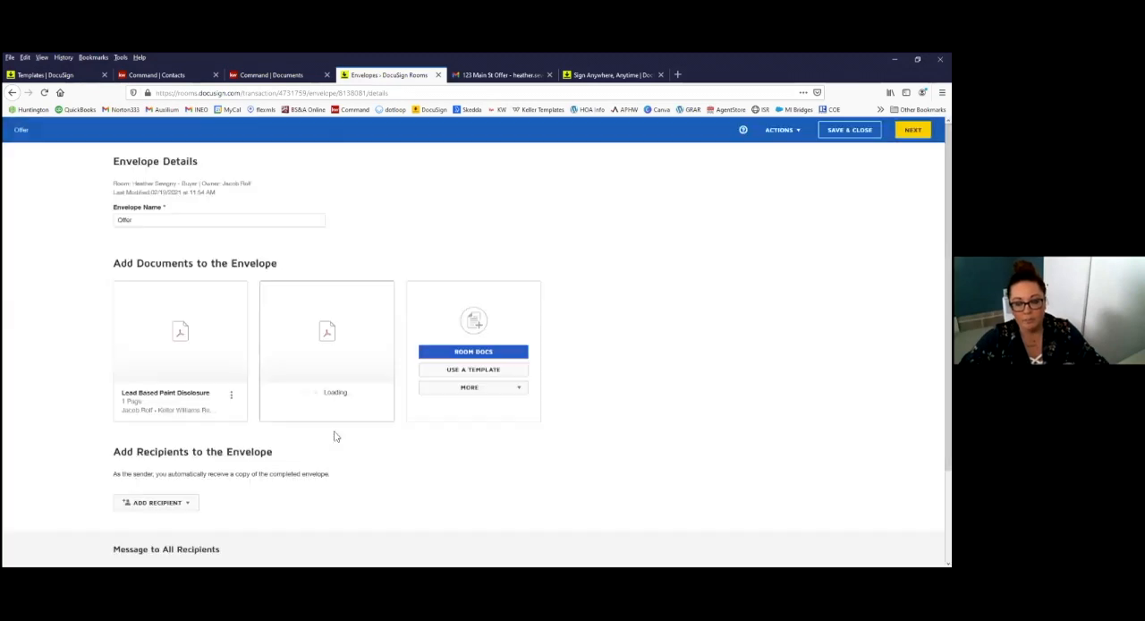
Step: Add the same Market Center Administrator from the room participants as recipient of the Offer envelope, with the Receives a Copy action
scroll(165, 407, down, 1)
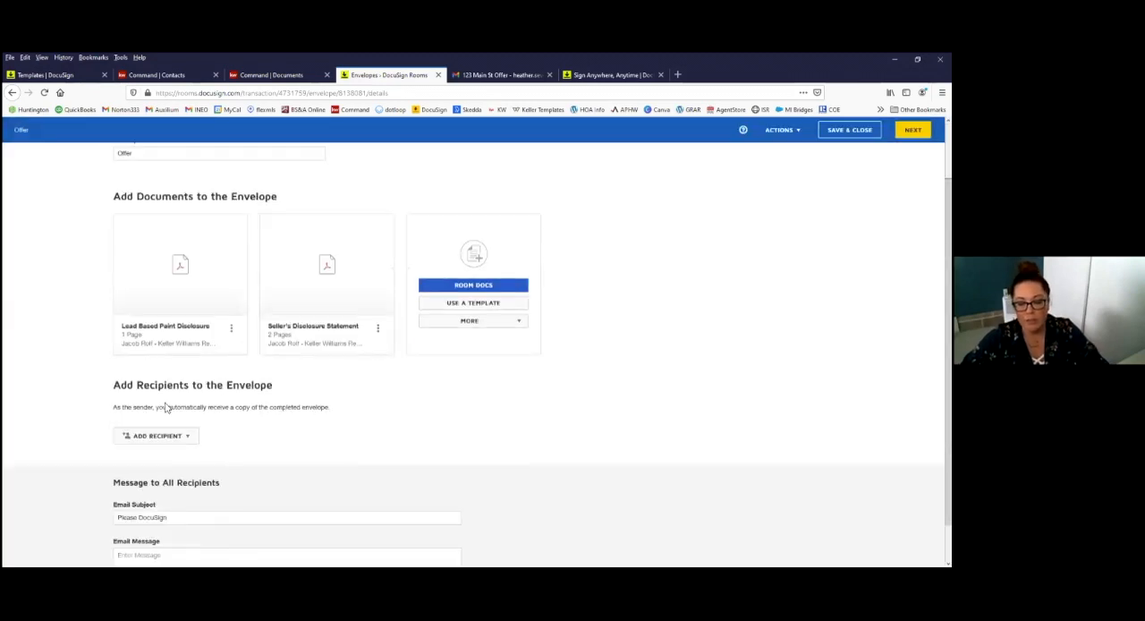
scroll(164, 407, down, 1)
click(161, 393)
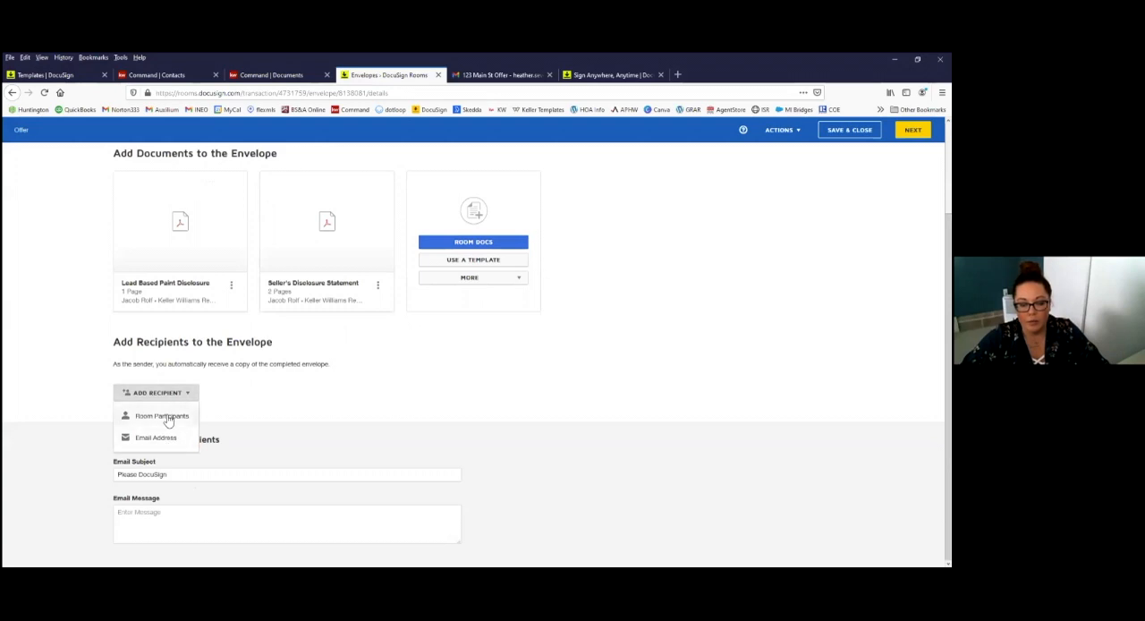
click(163, 416)
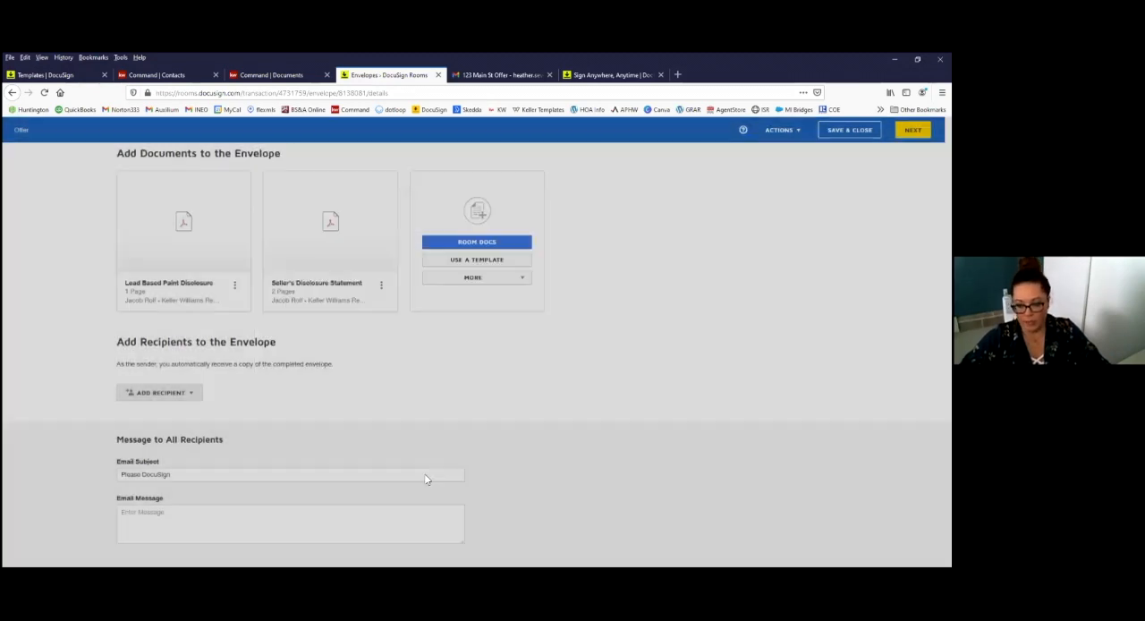
click(426, 389)
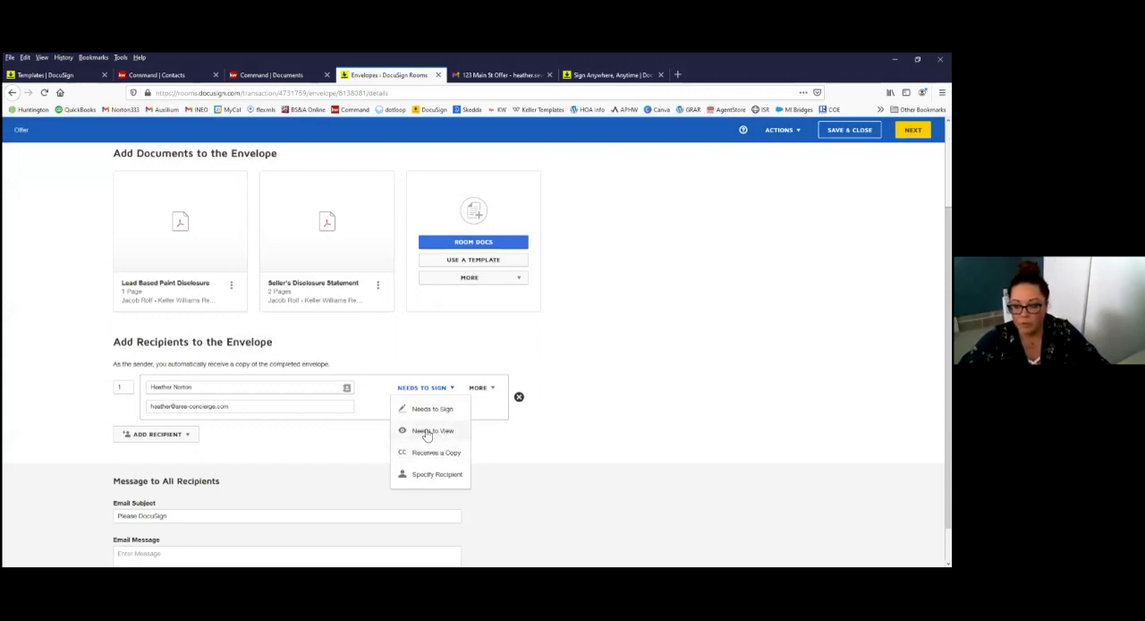
click(446, 452)
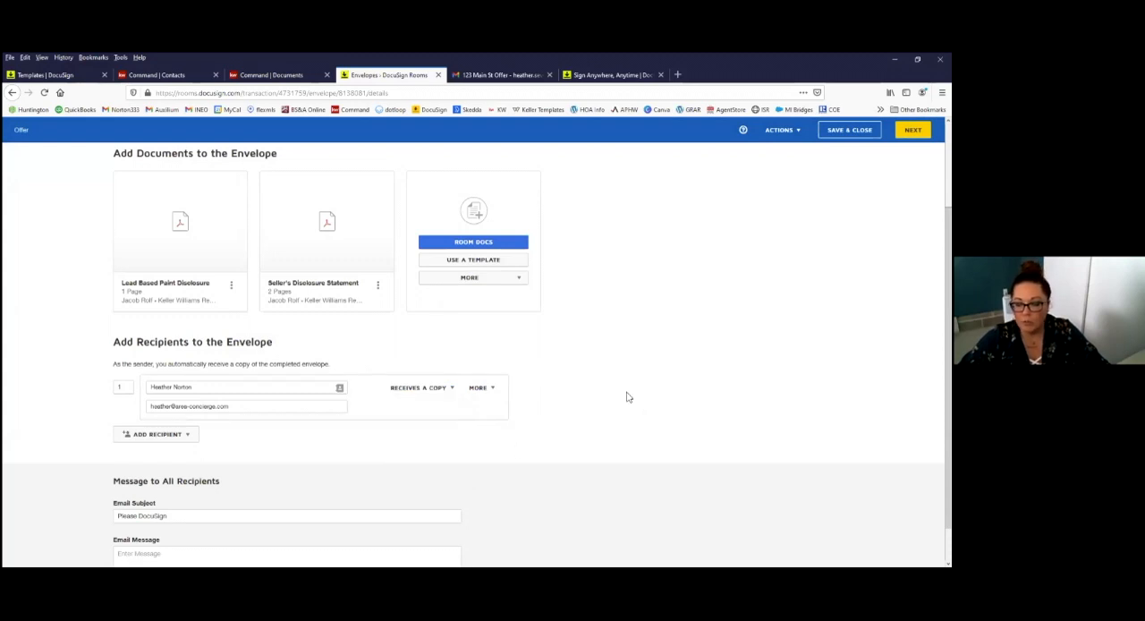
Step: Proceed to field placement for the Offer envelope and look through both disclosure documents
scroll(643, 406, up, 3)
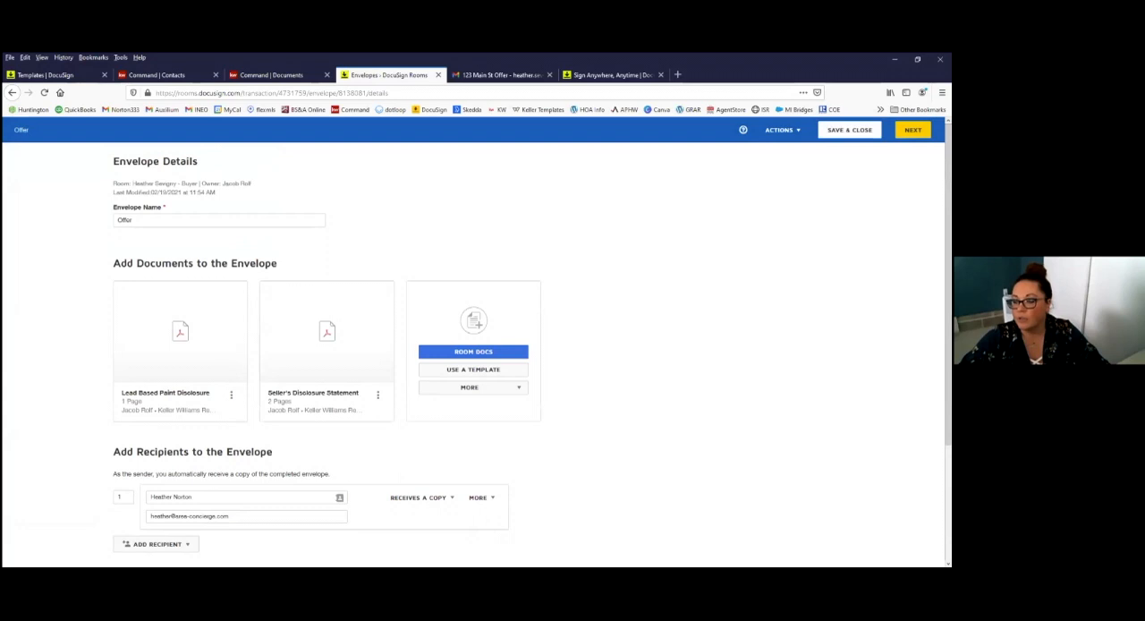
click(912, 131)
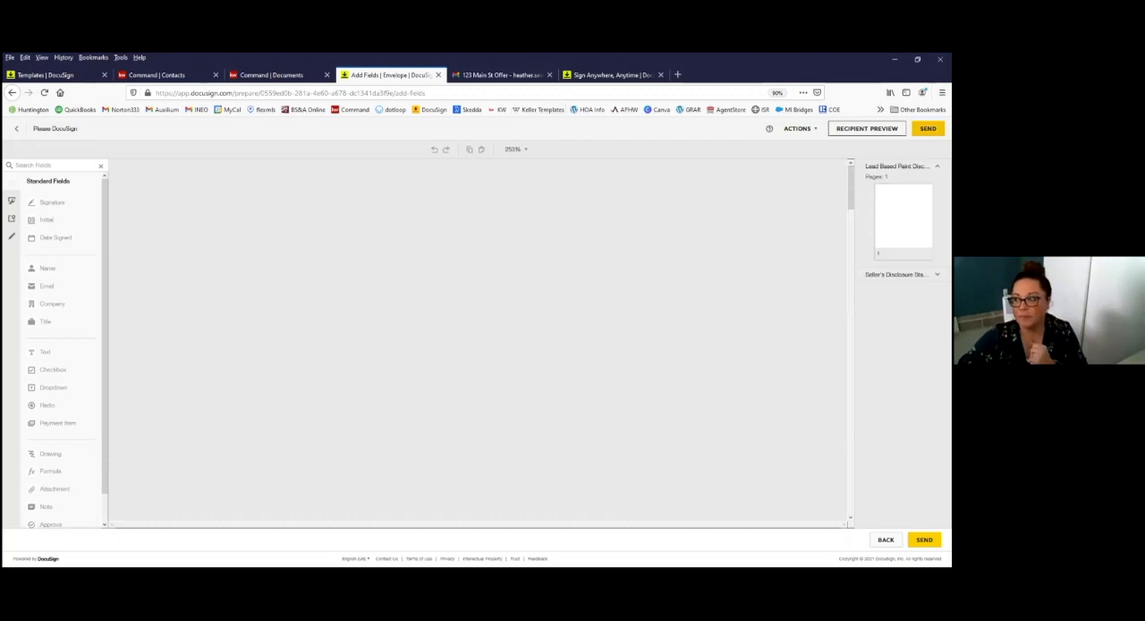
scroll(454, 304, down, 3)
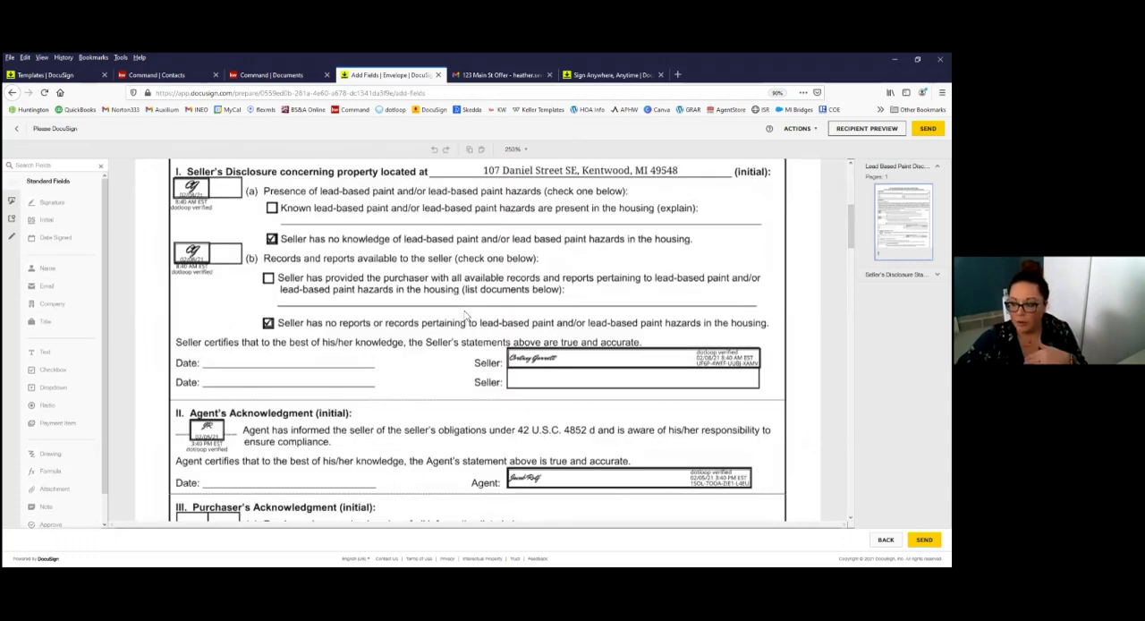
scroll(466, 314, down, 10)
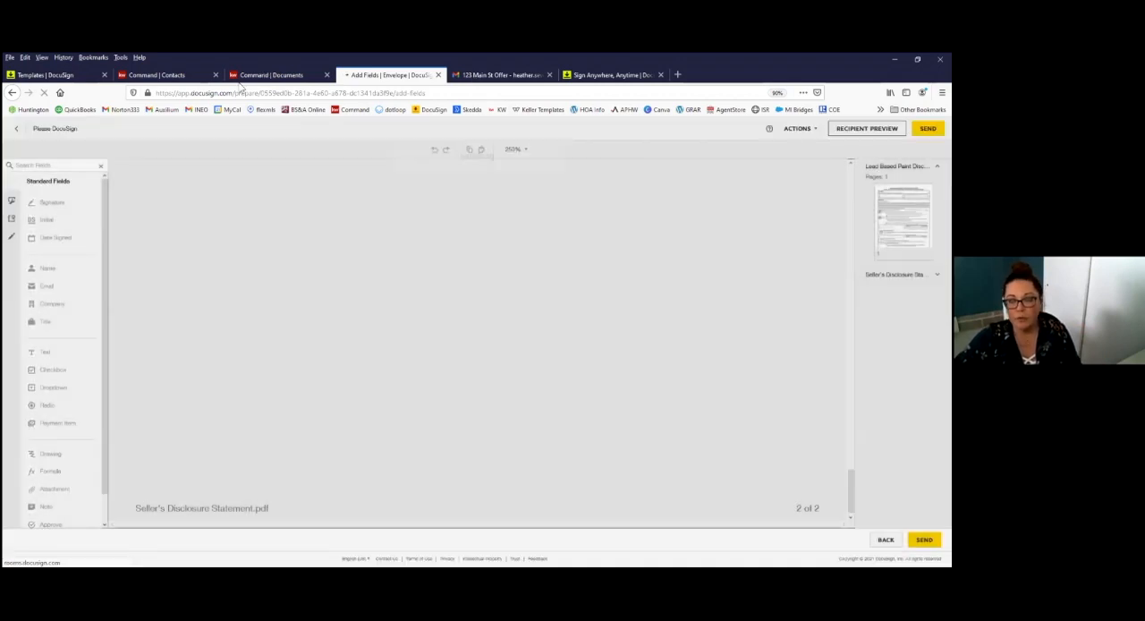
Step: Check the 123 Main St Offer signing email in Gmail, and switch to the buyer's documents checklist in KW Command
click(501, 75)
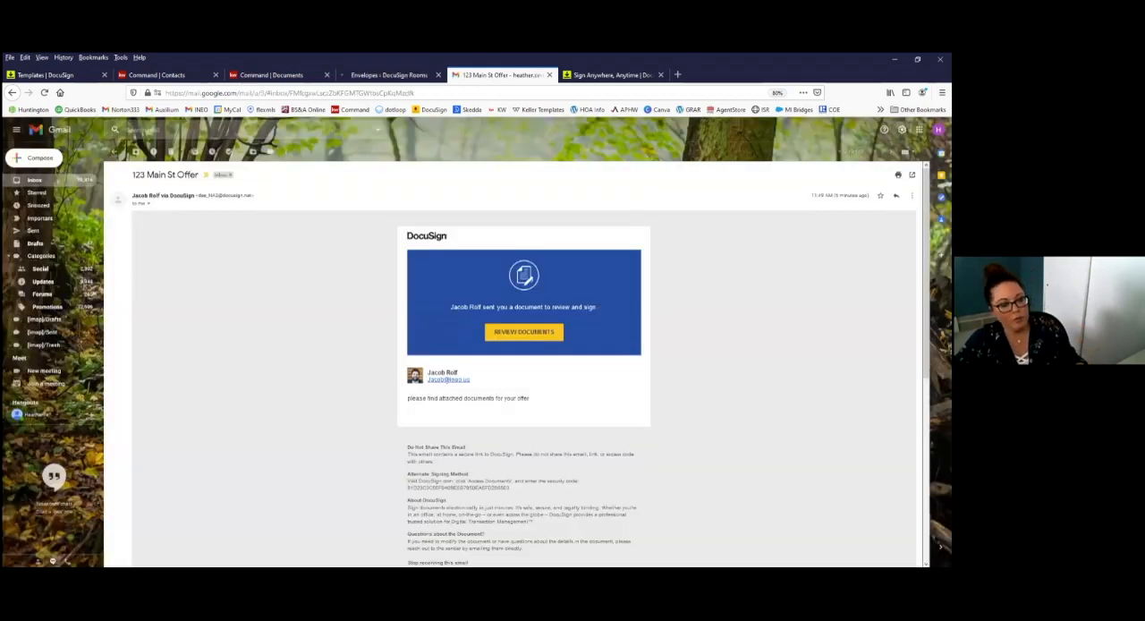
click(273, 75)
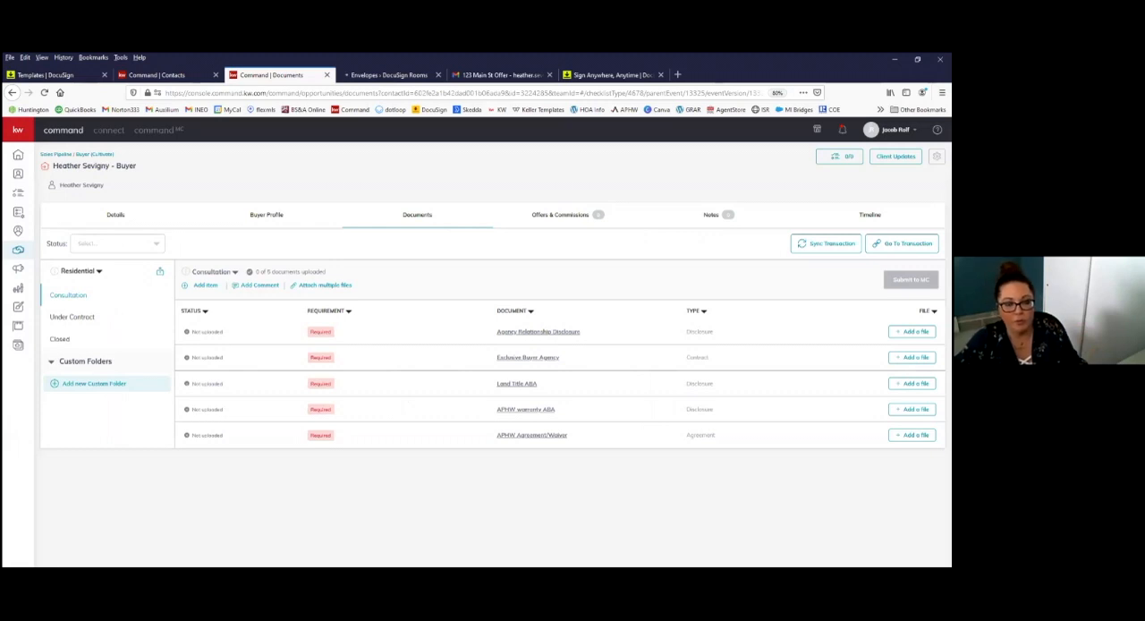
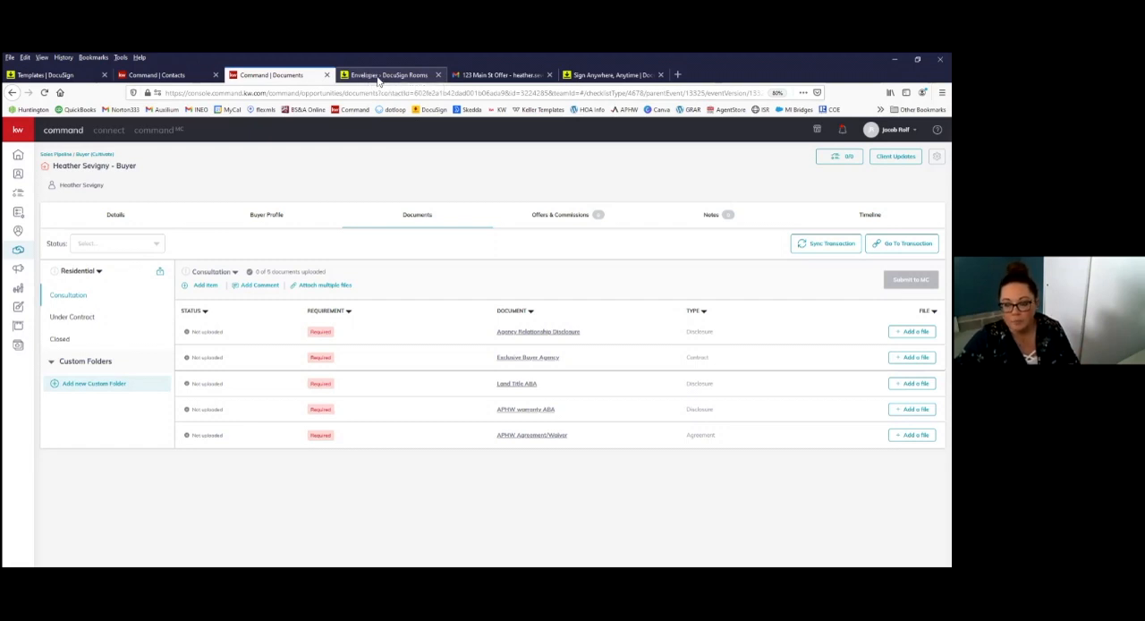
Step: Switch to DocuSign Rooms and delete the Certification - Offer file from the buyer room's documents
click(376, 75)
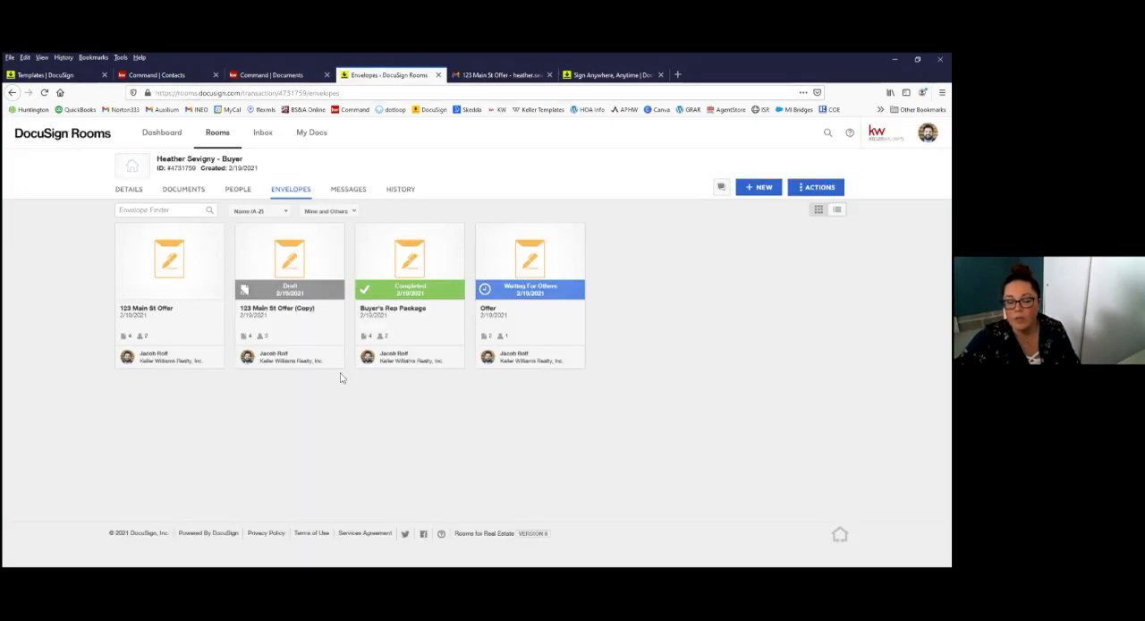
click(193, 191)
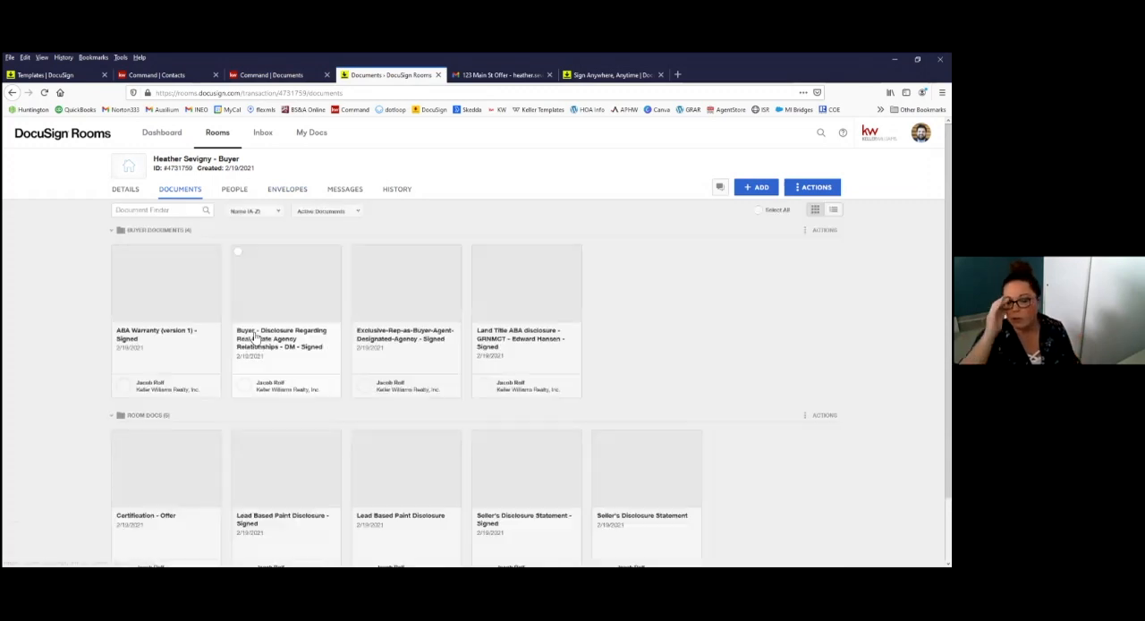
scroll(199, 408, down, 1)
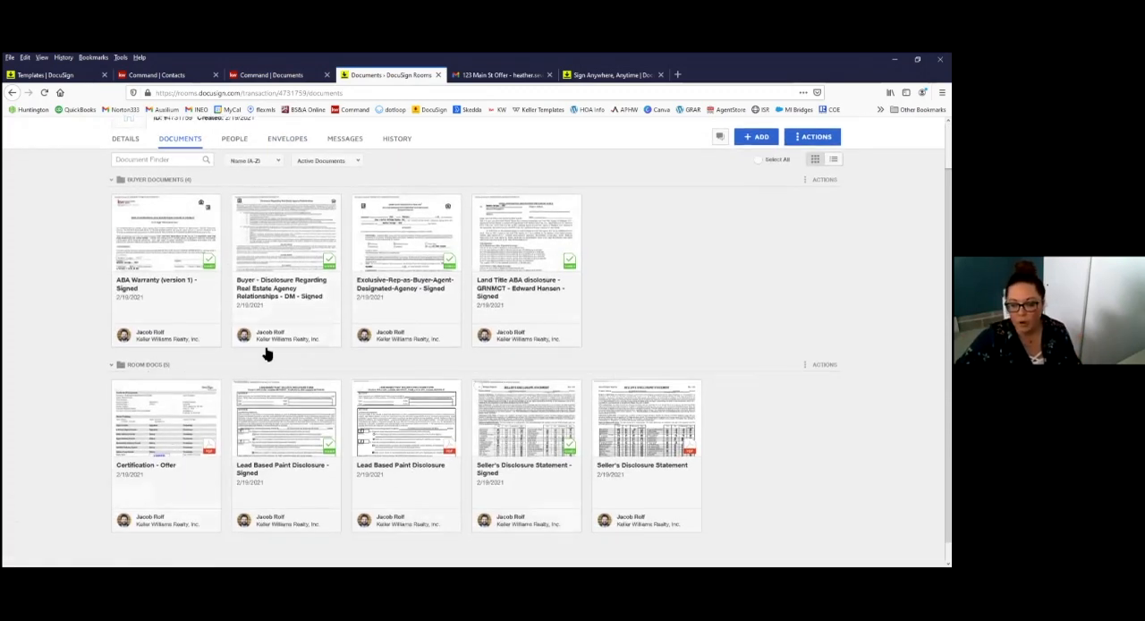
click(118, 387)
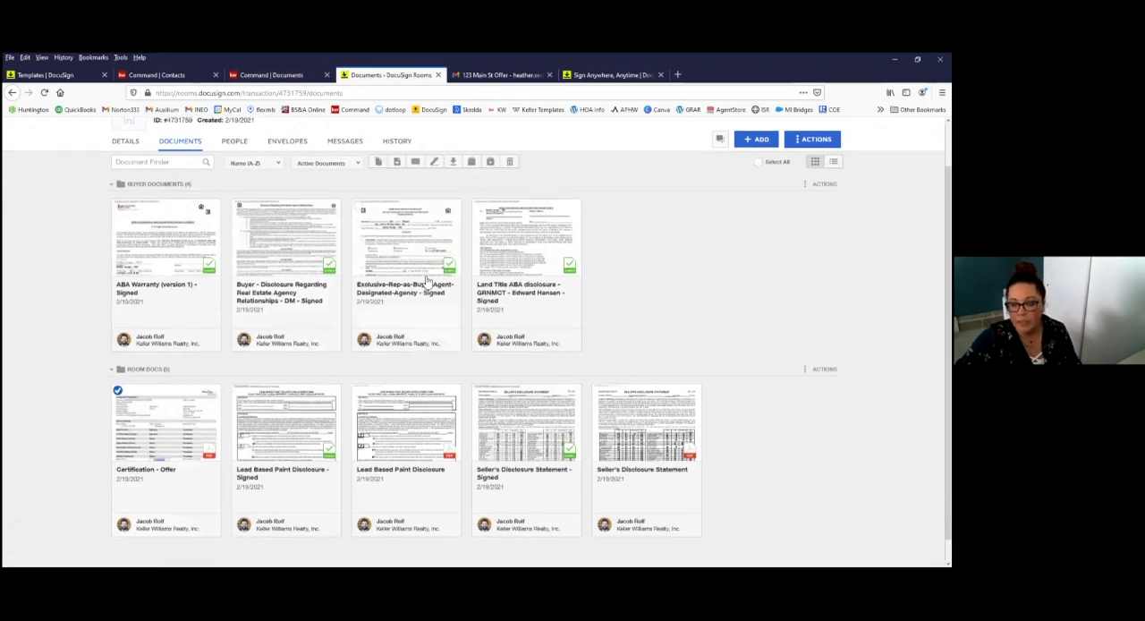
scroll(519, 215, up, 1)
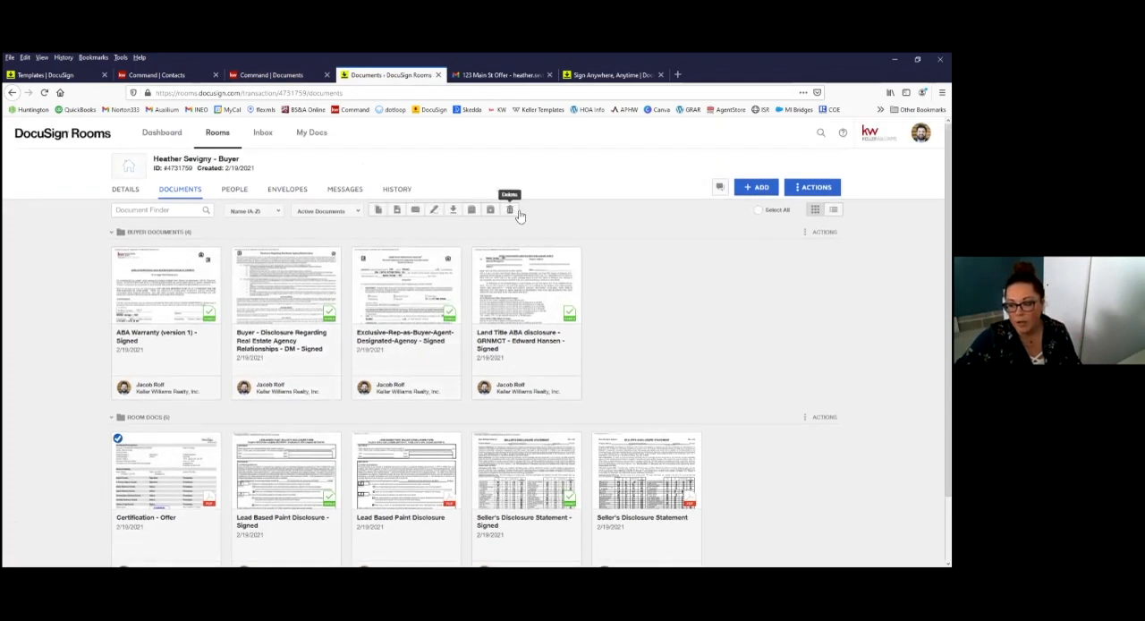
click(510, 209)
click(514, 245)
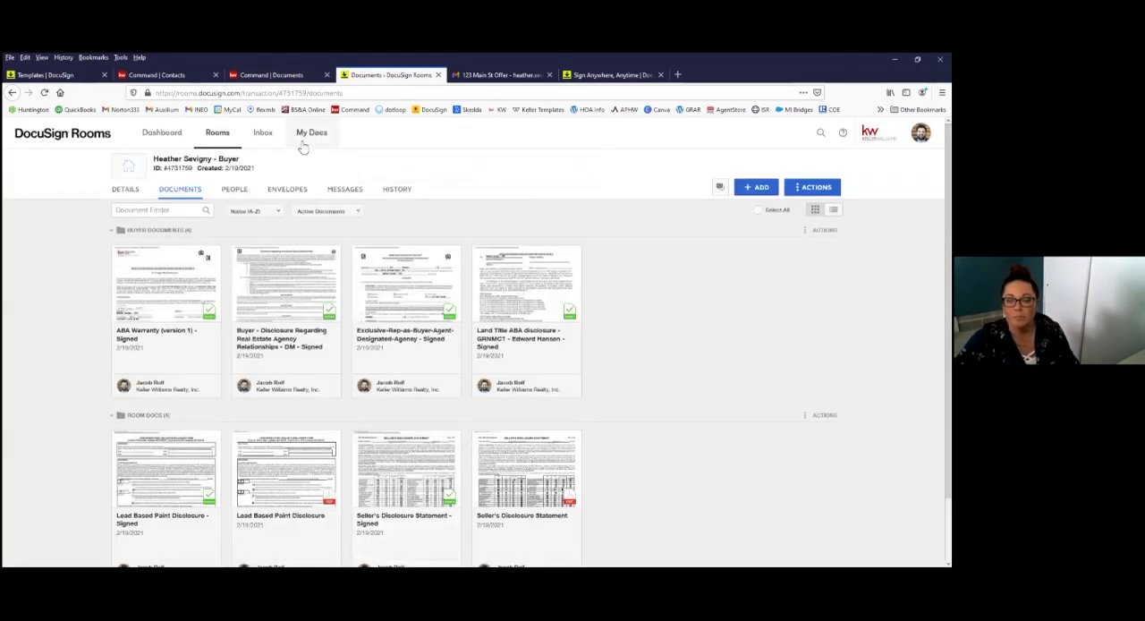
Step: Look through the buyer room's history of envelope events
click(392, 191)
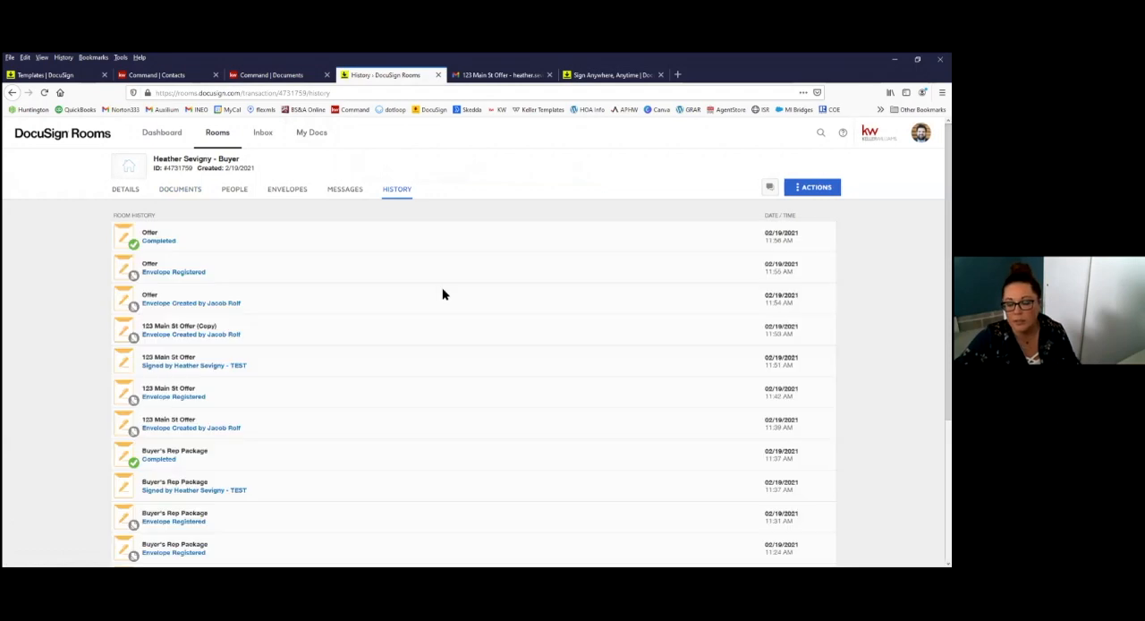
scroll(295, 325, down, 1)
scroll(757, 337, down, 3)
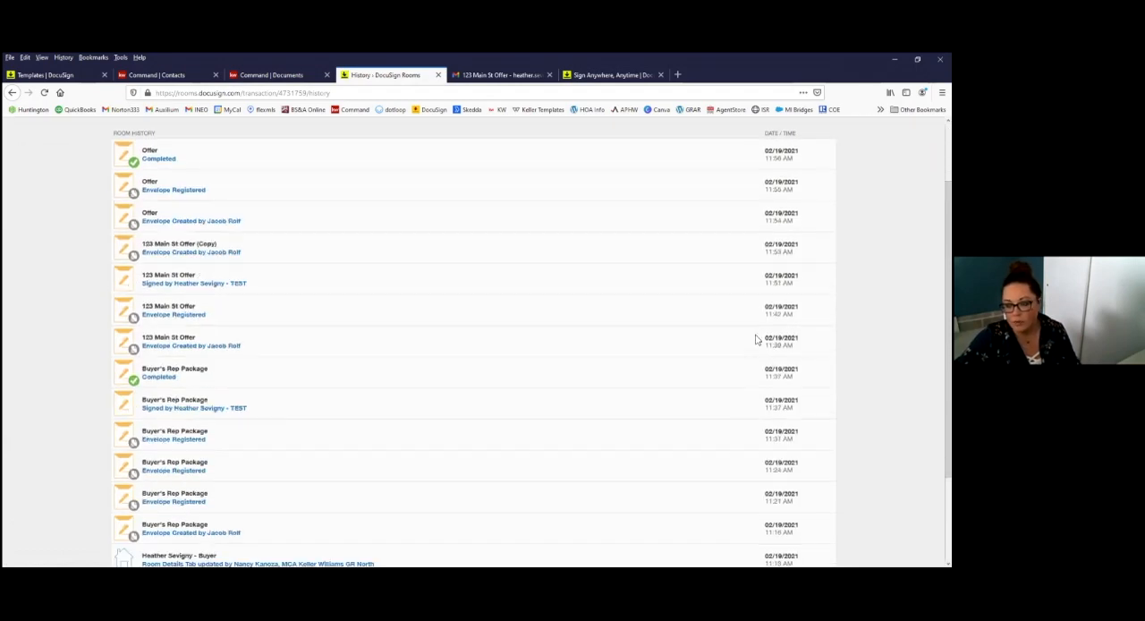
scroll(739, 475, up, 5)
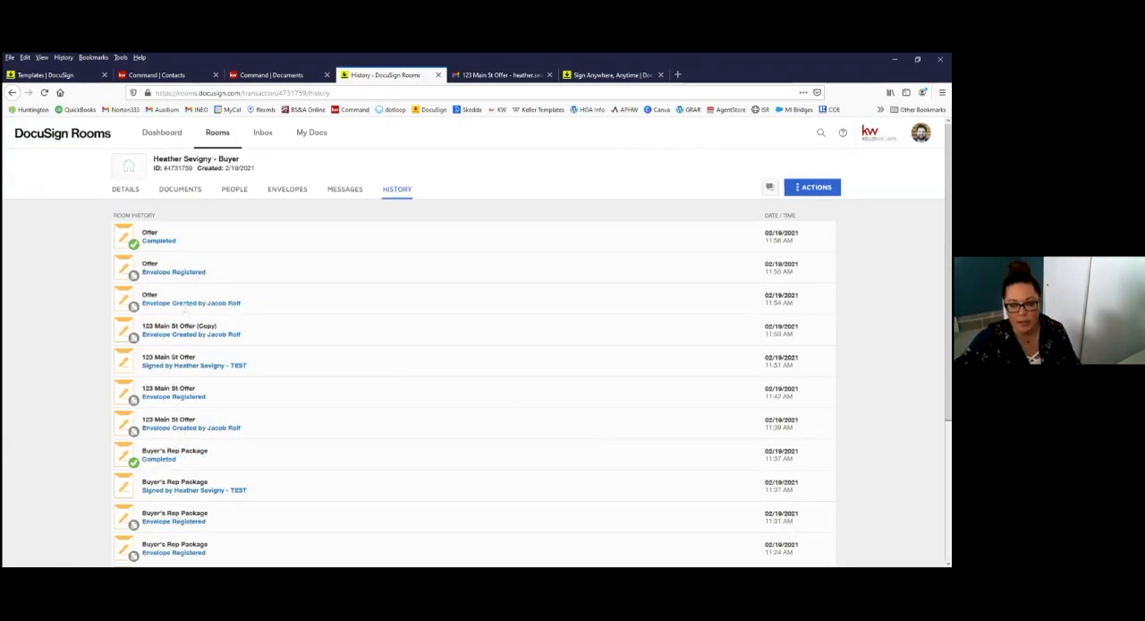
Step: Upload the BS&A Information file from the computer to the buyer room's documents
click(188, 195)
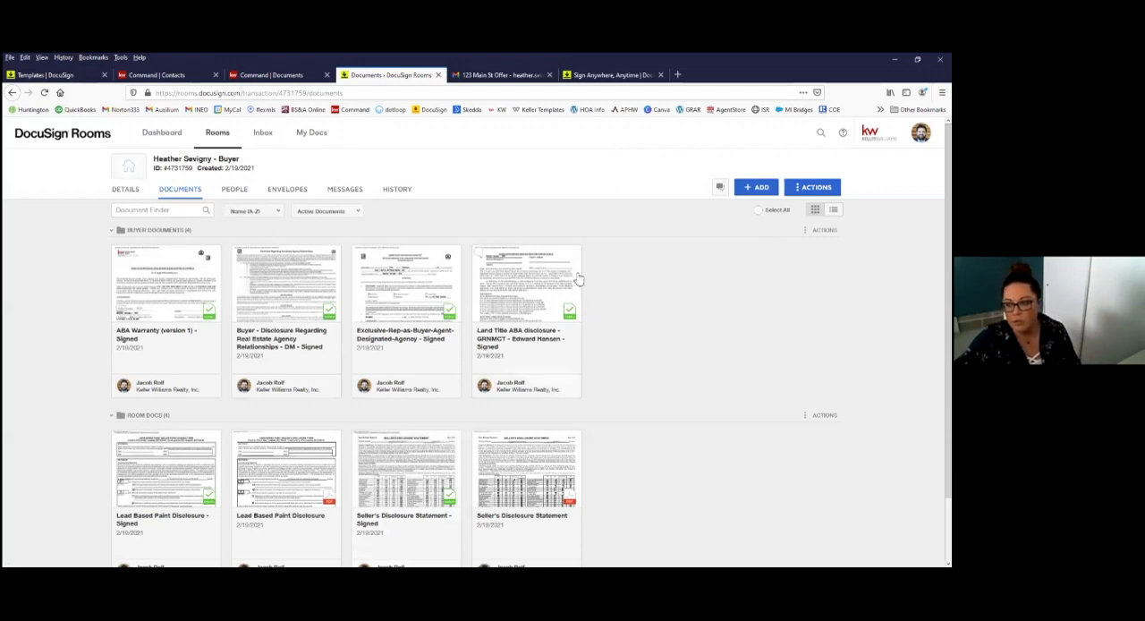
click(762, 188)
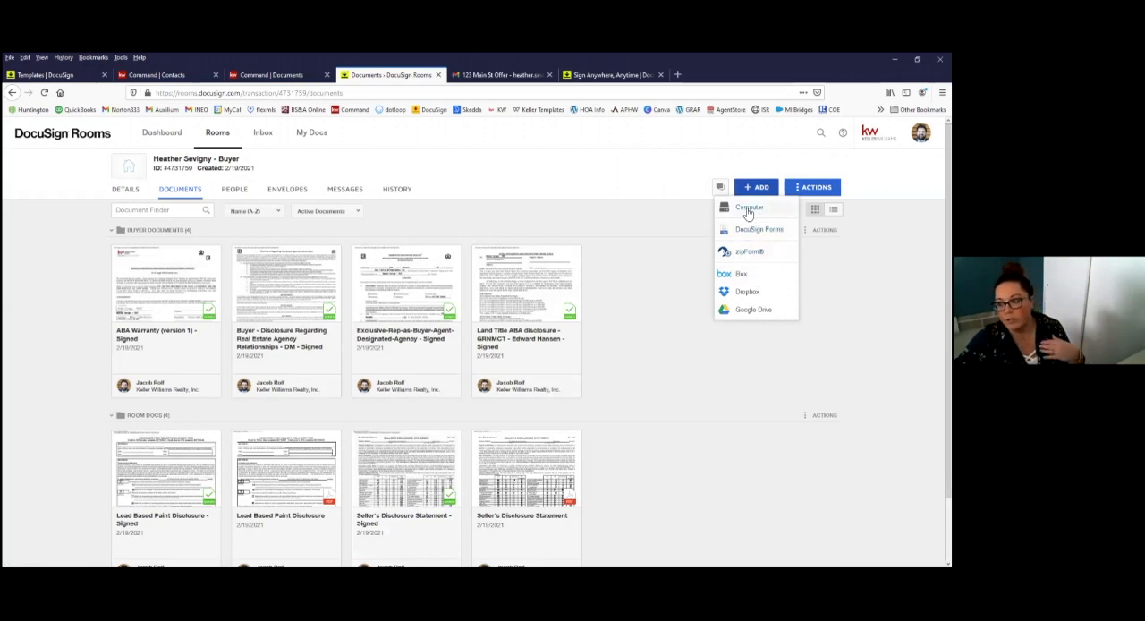
click(751, 213)
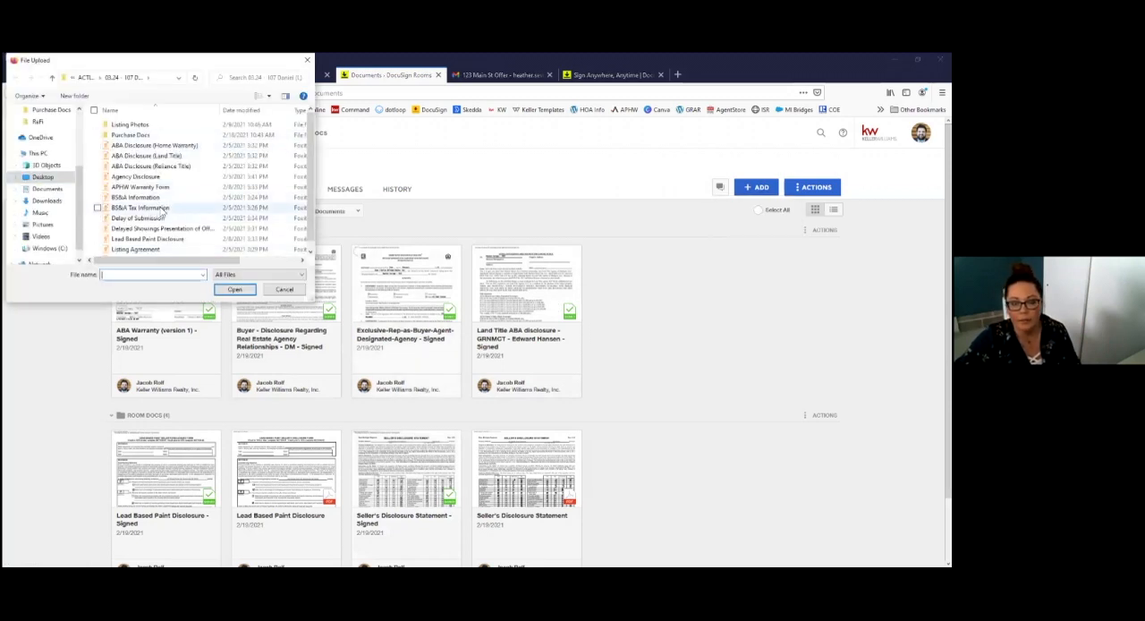
click(165, 197)
click(234, 290)
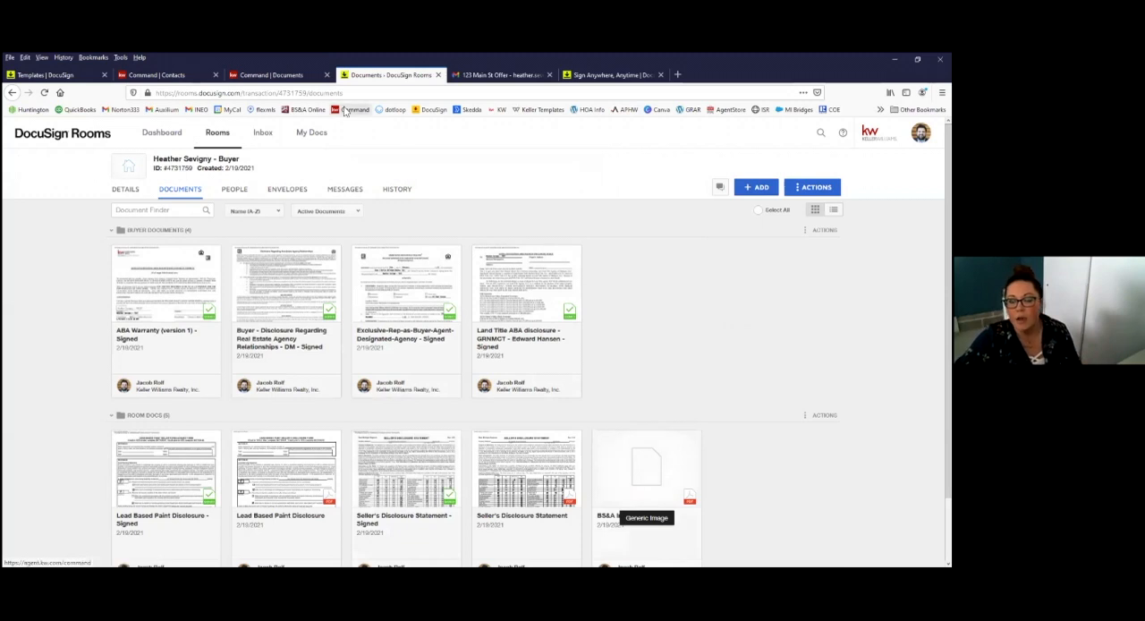
Step: Switch back to the buyer's documents checklist in KW Command
click(490, 77)
click(295, 77)
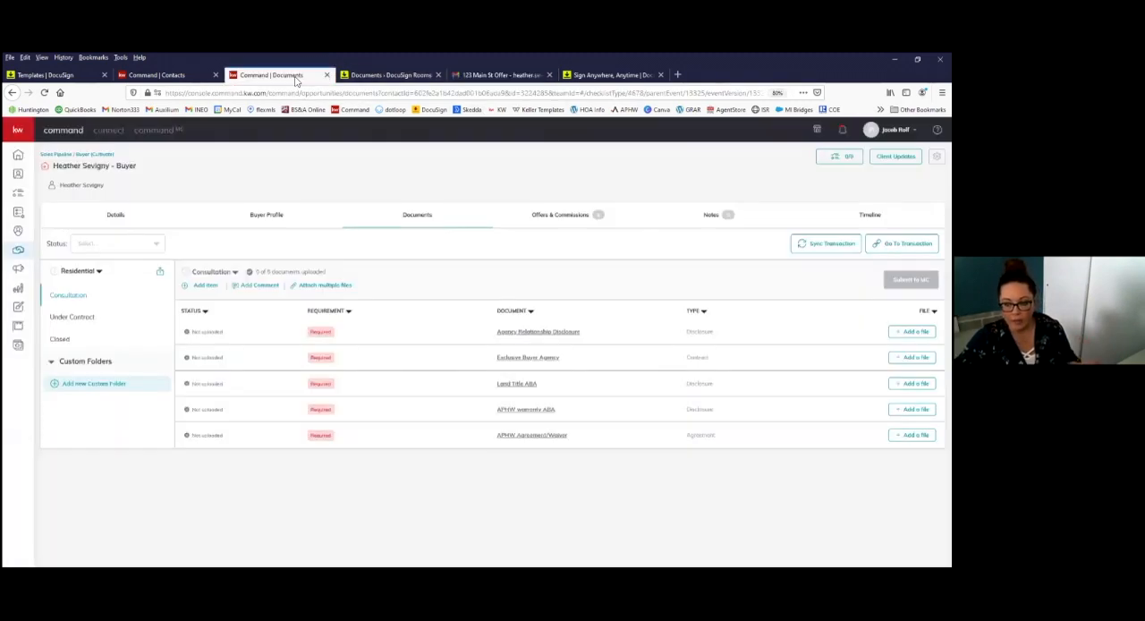
click(380, 77)
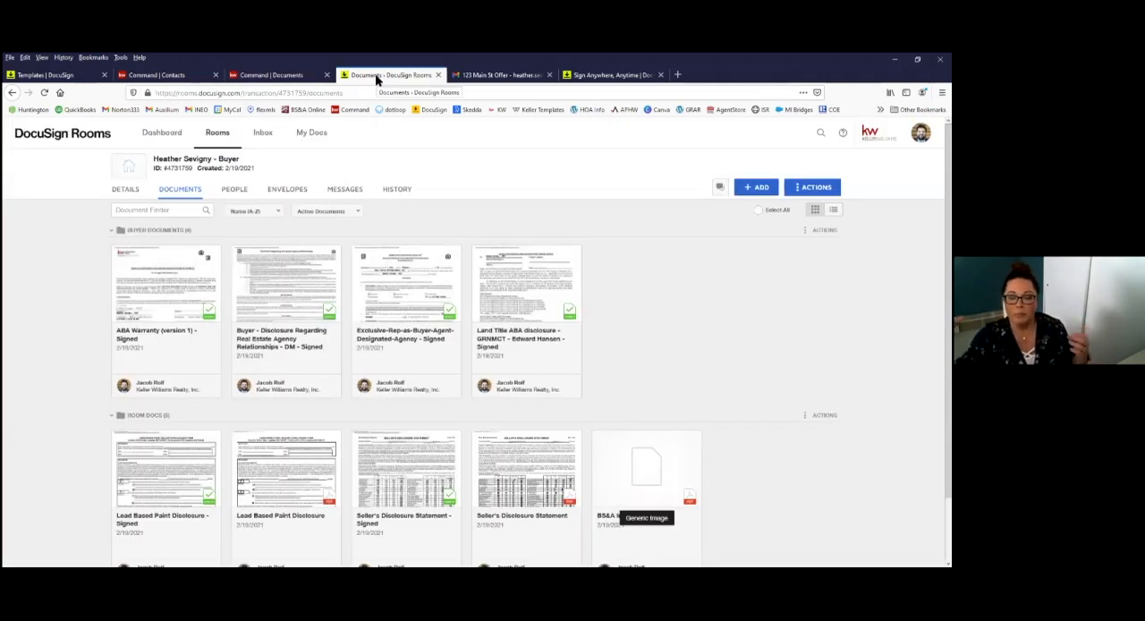
click(277, 75)
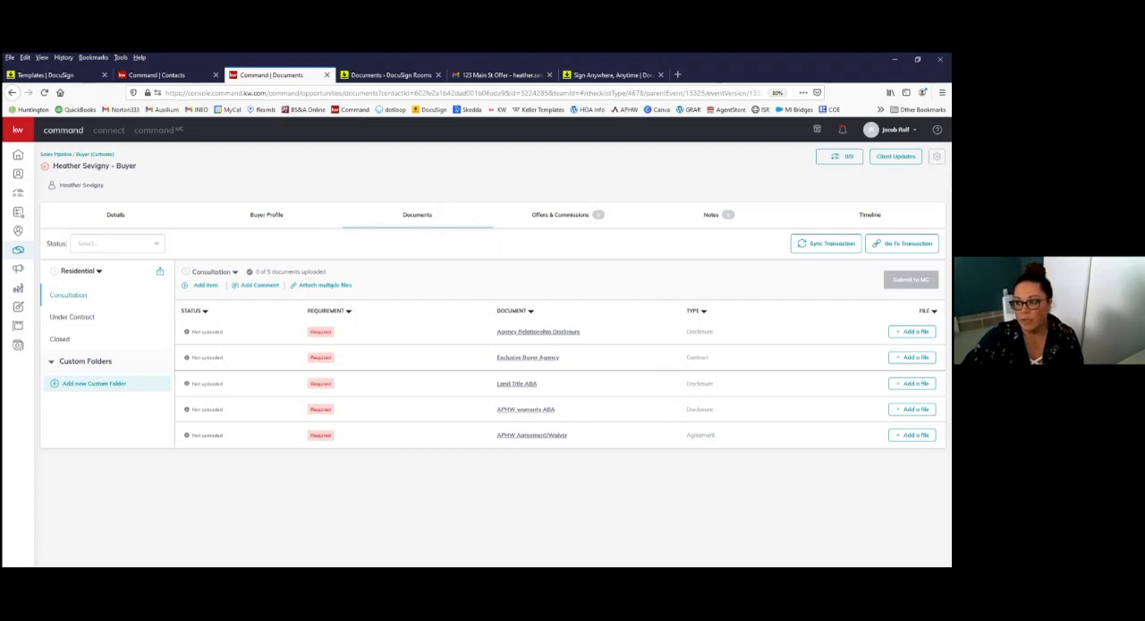
click(380, 76)
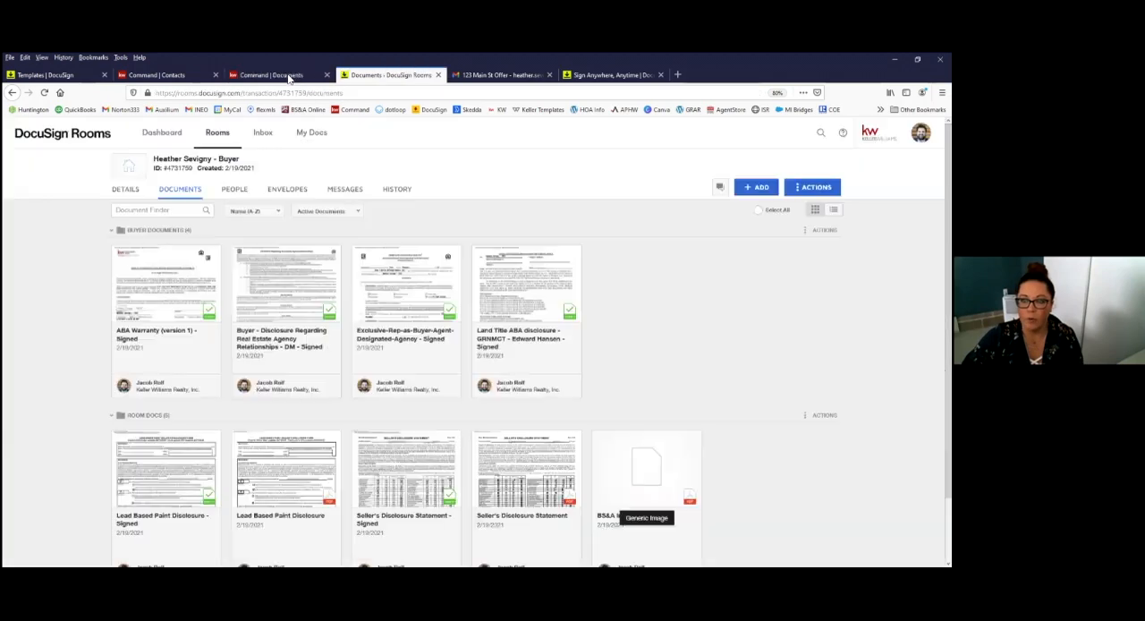
click(289, 75)
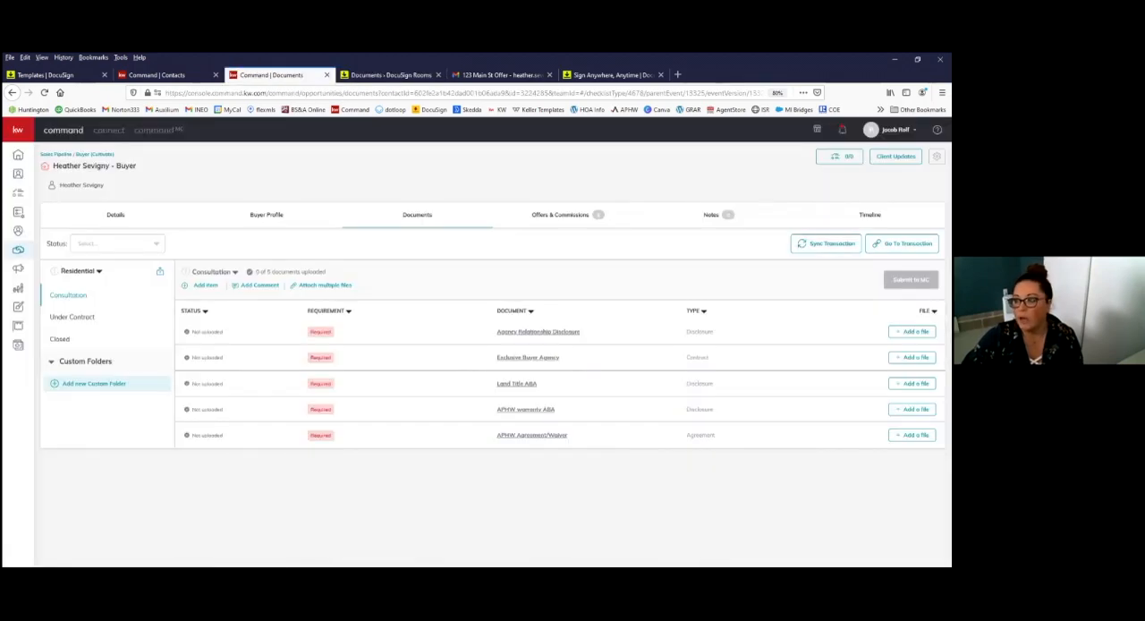
click(827, 244)
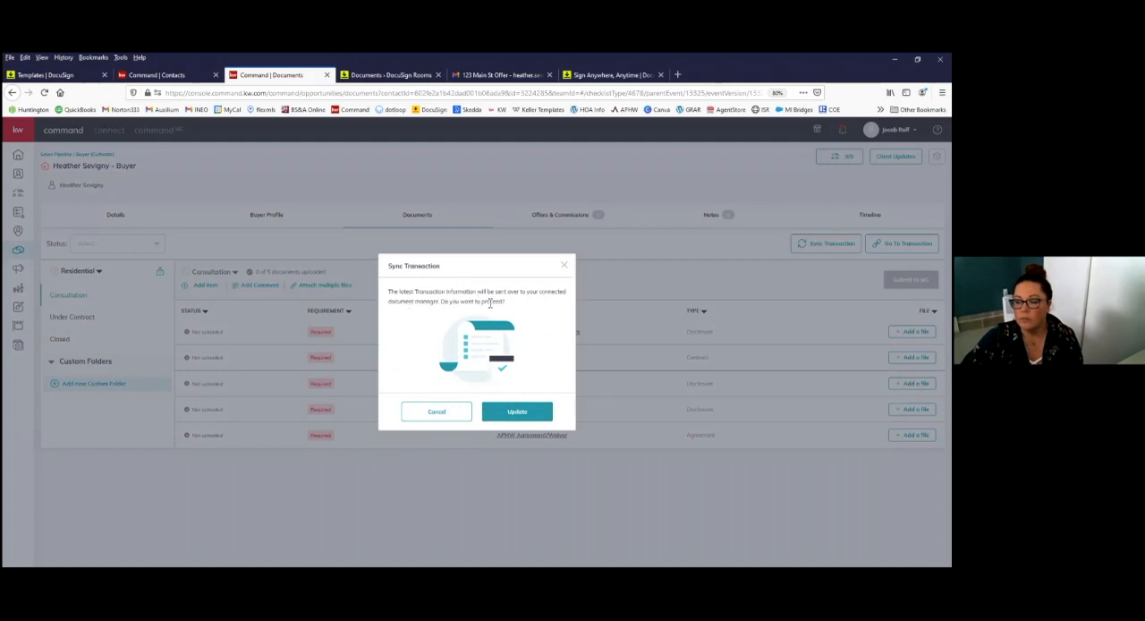
click(565, 267)
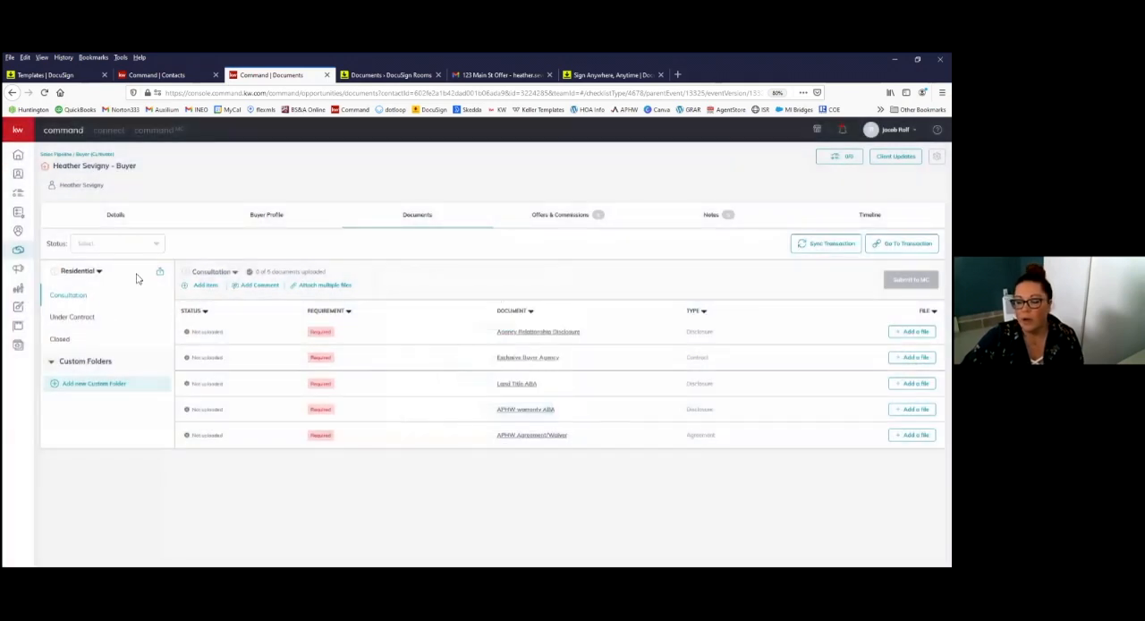
click(325, 286)
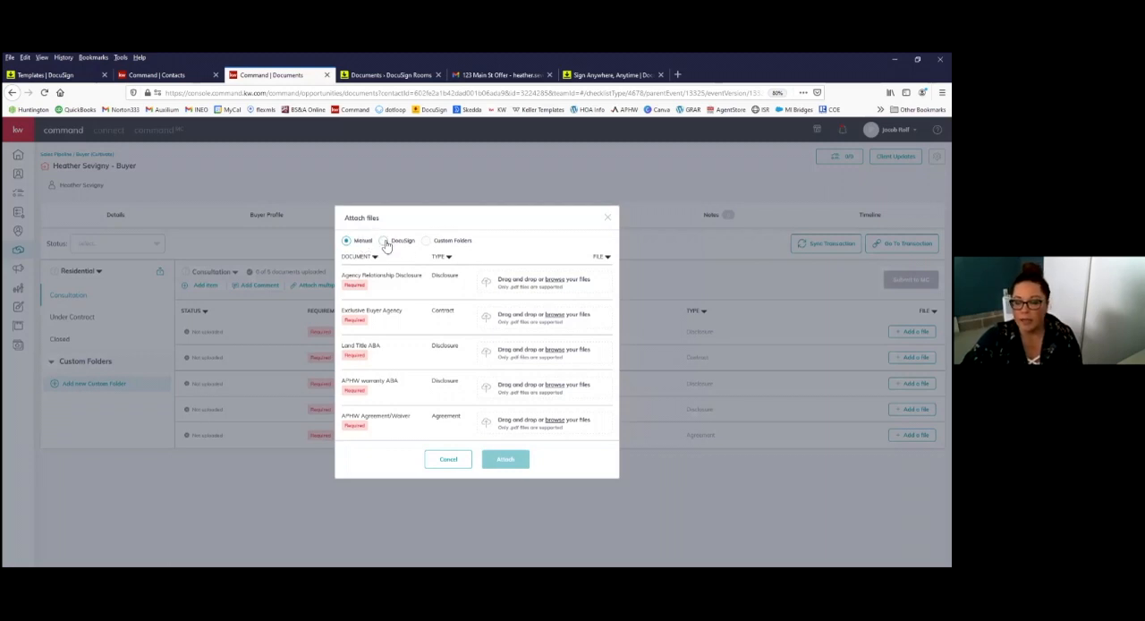
click(385, 241)
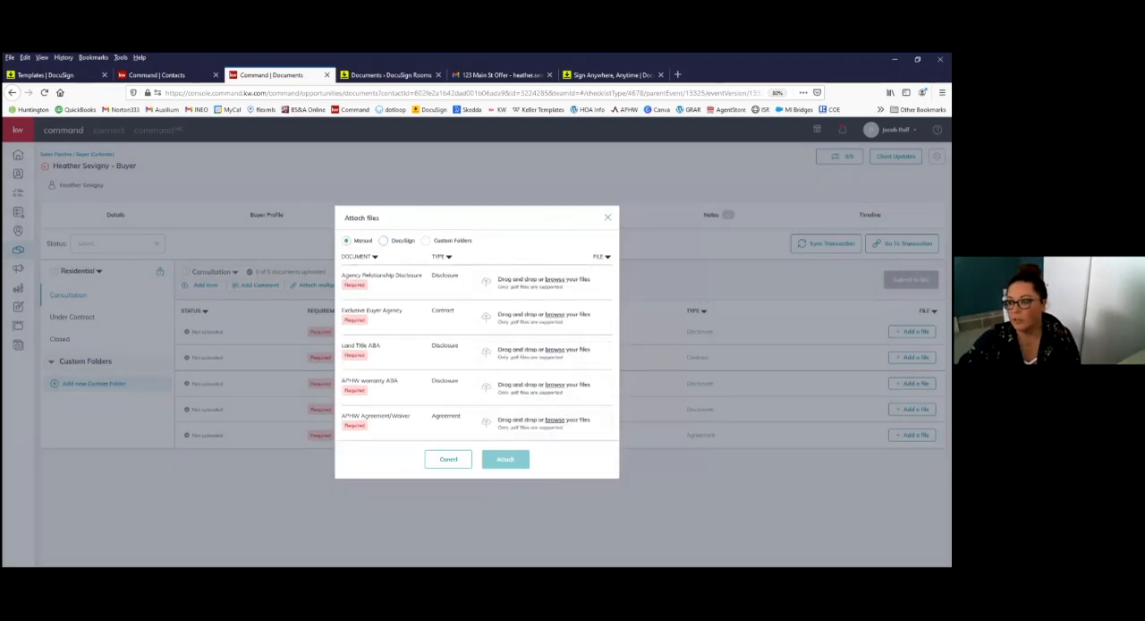
click(608, 217)
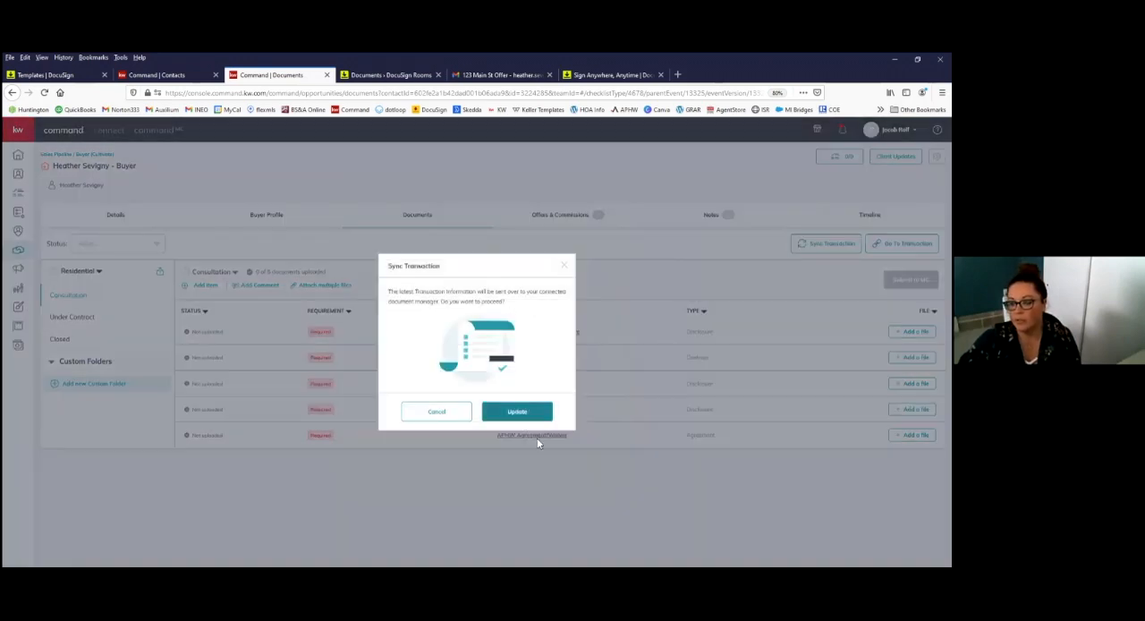
click(530, 413)
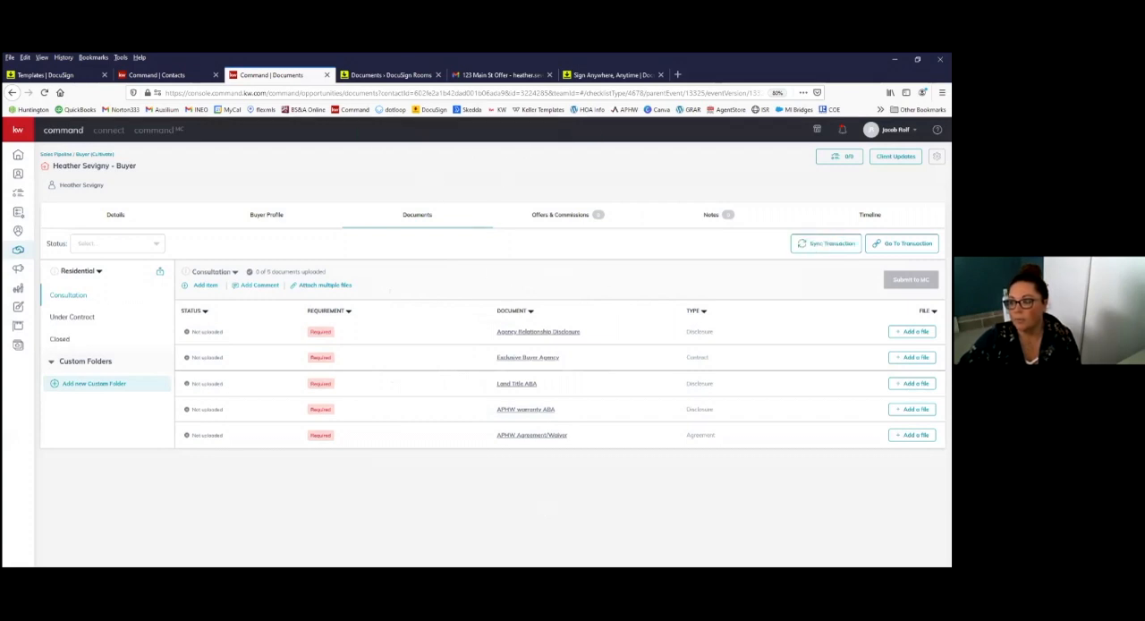
Step: Start attaching multiple files from DocuSign, choosing the signed Buyer - Disclosure Regarding Real Estate Agency Relationships - DM file for Agency Relationship Disclosure
click(326, 287)
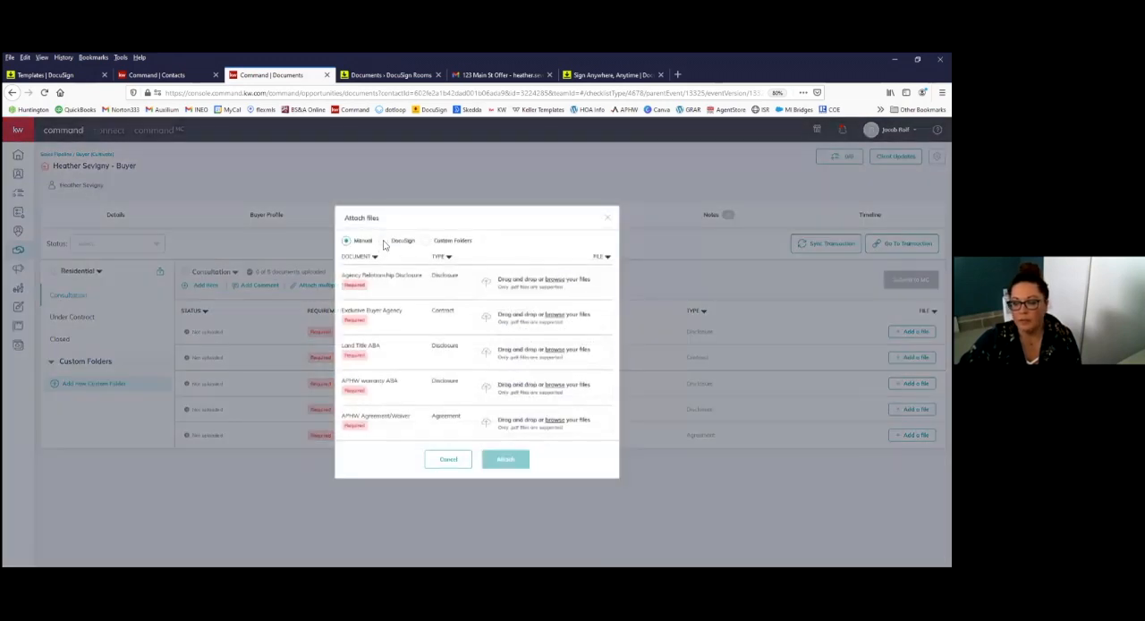
click(385, 241)
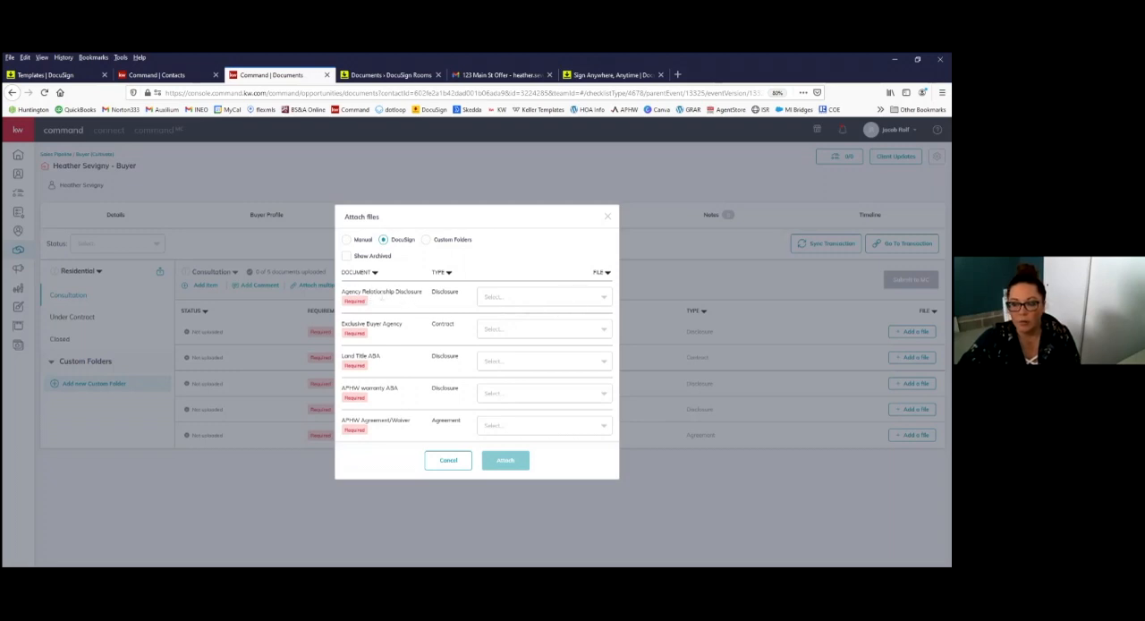
click(580, 300)
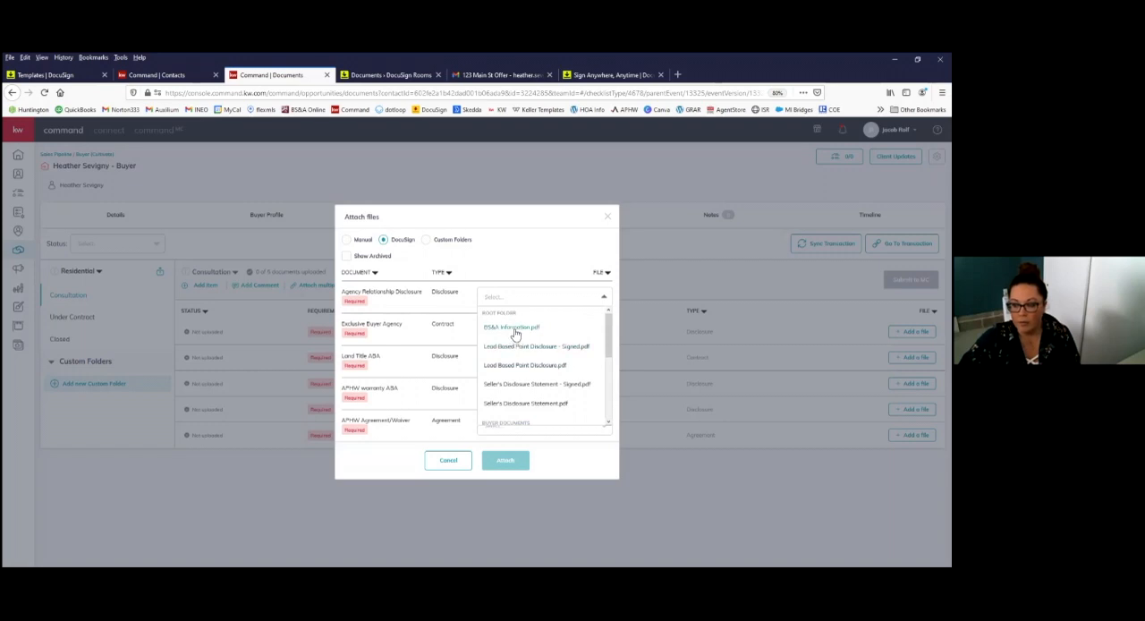
scroll(525, 349, down, 2)
scroll(527, 357, down, 2)
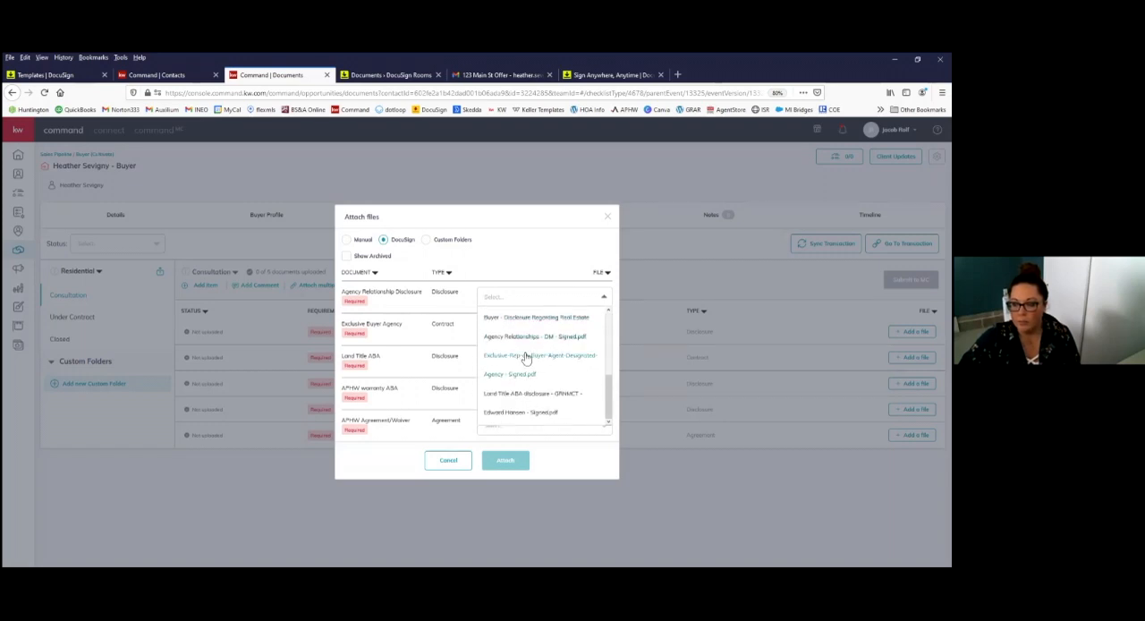
scroll(528, 372, up, 4)
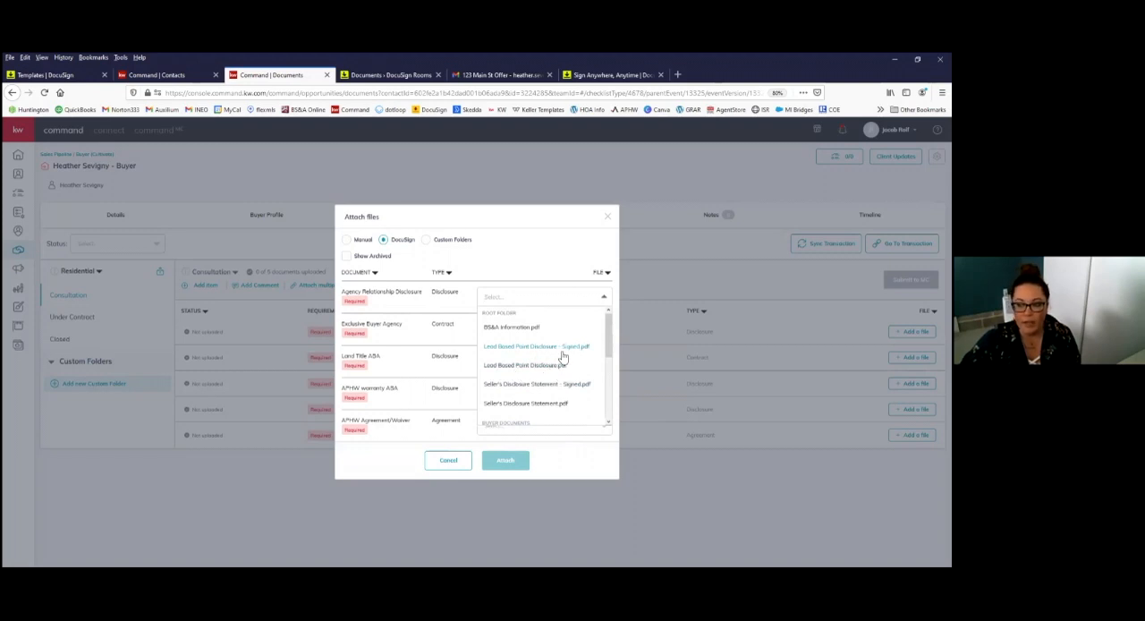
scroll(565, 359, down, 1)
scroll(565, 362, down, 2)
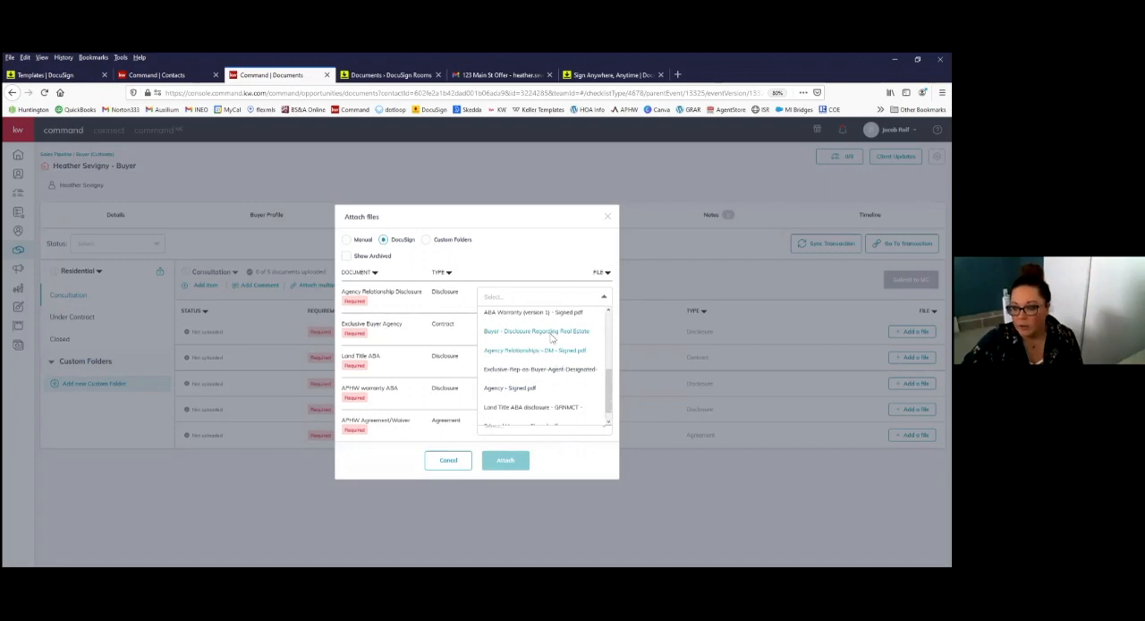
click(552, 334)
Step: Choose the signed Exclusive-Rep-as-Buyer-Agent-Designated-Agency file for the Exclusive Buyer Agency item
click(552, 331)
scroll(546, 425, down, 3)
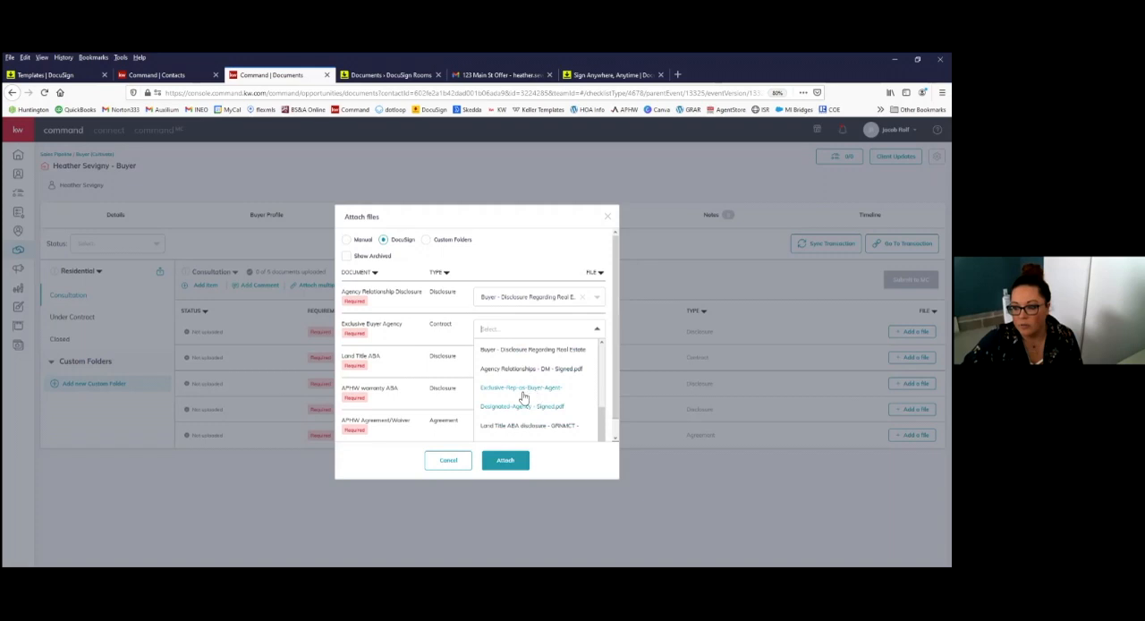
click(525, 391)
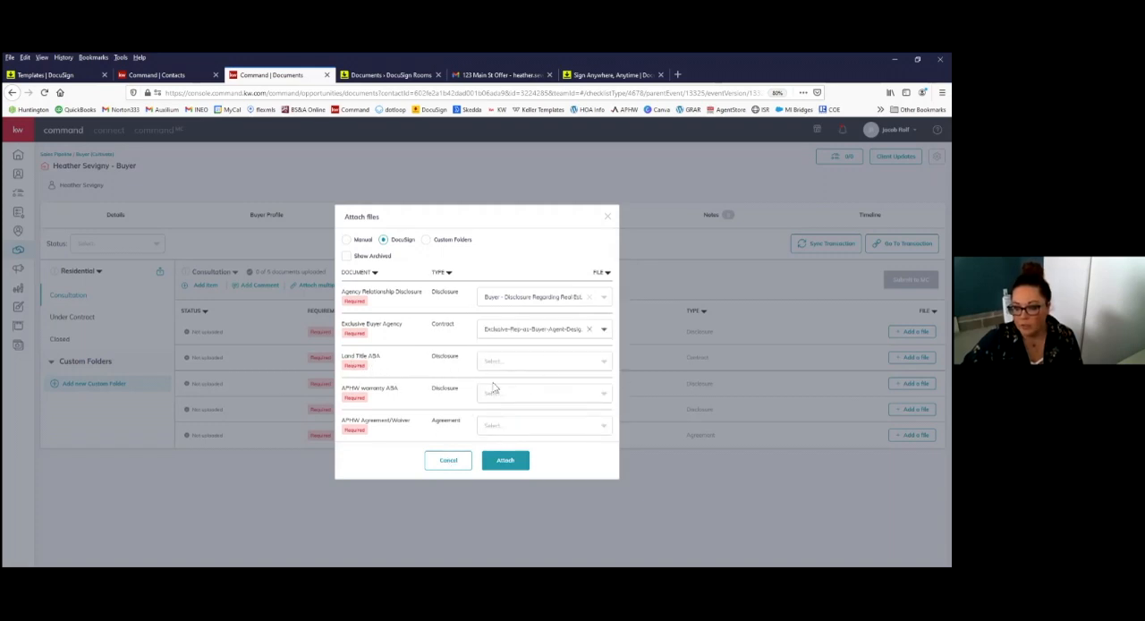
Step: Choose ABA Warranty (version 1) - Signed.pdf for the APHW warranty ABA item and attach the selected files to the checklist
click(543, 395)
scroll(609, 356, down, 2)
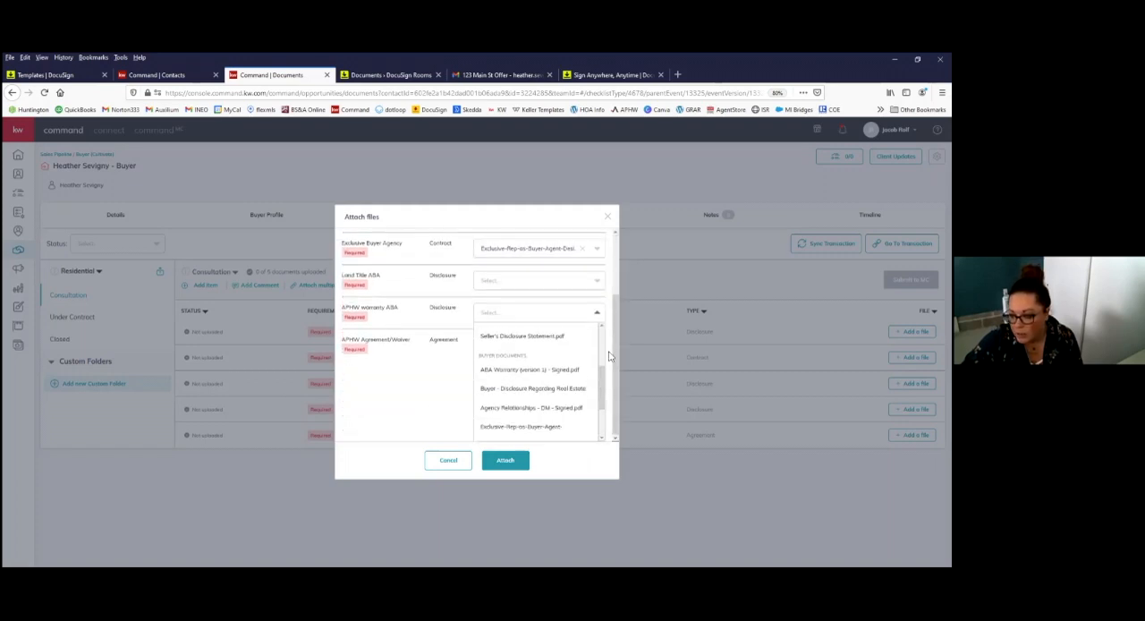
scroll(525, 392, up, 2)
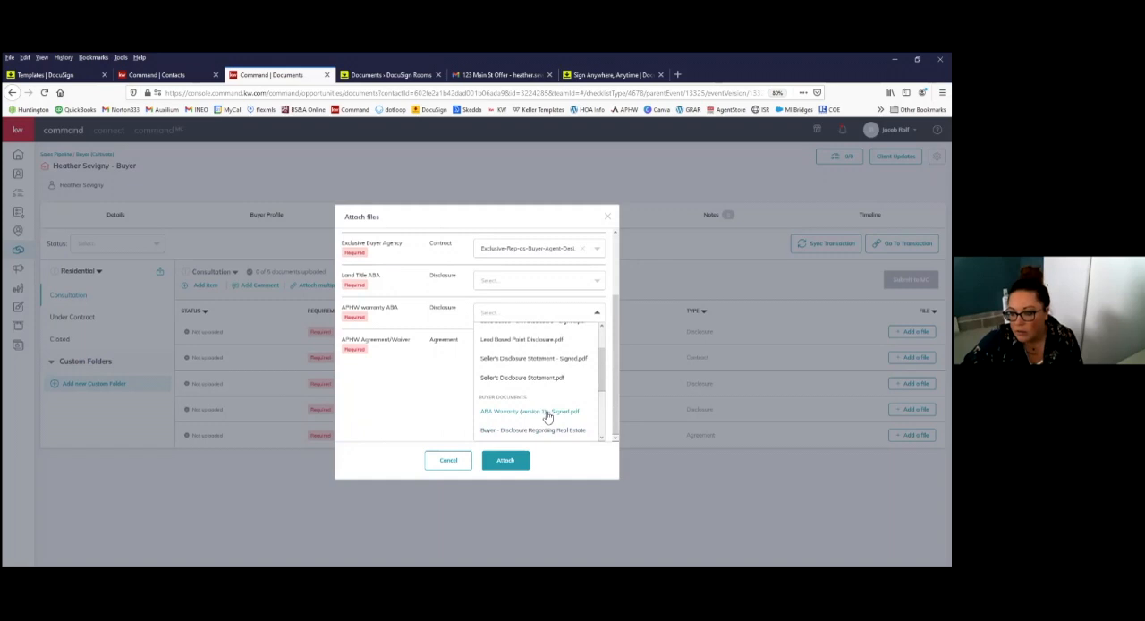
click(550, 413)
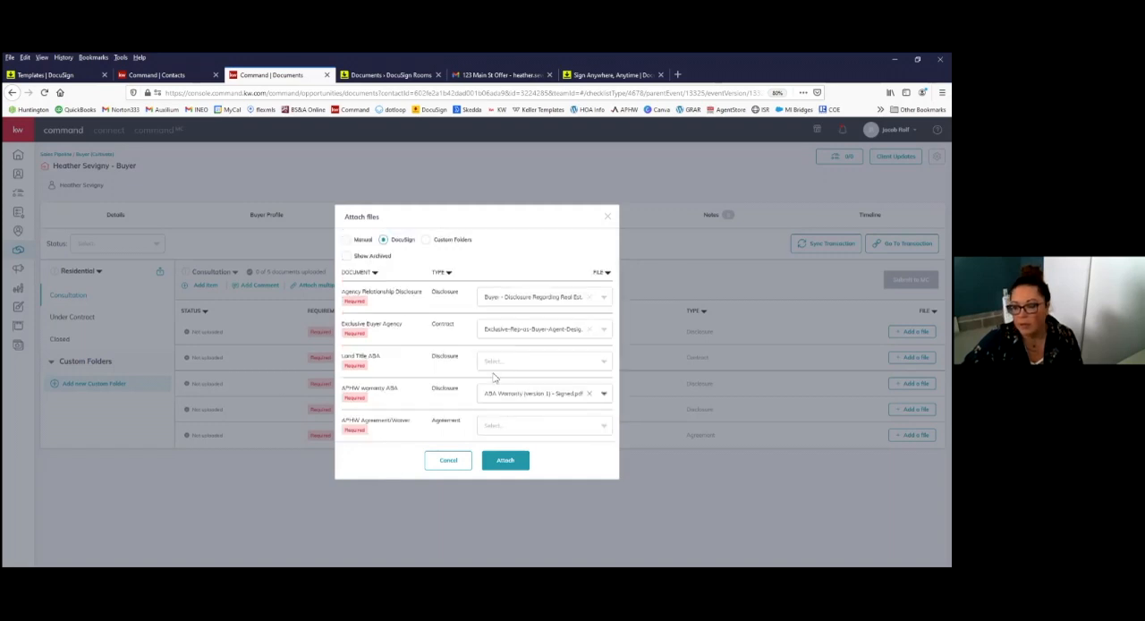
click(523, 465)
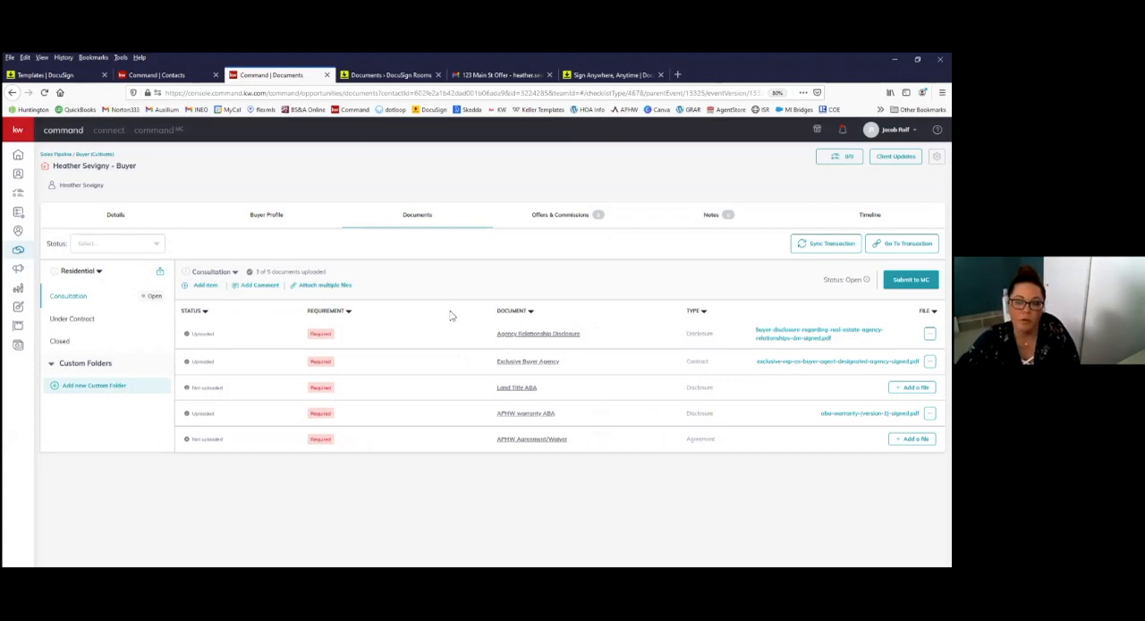
Step: Compare the buyer's checklist in Command with the signed documents in DocuSign Rooms
click(355, 78)
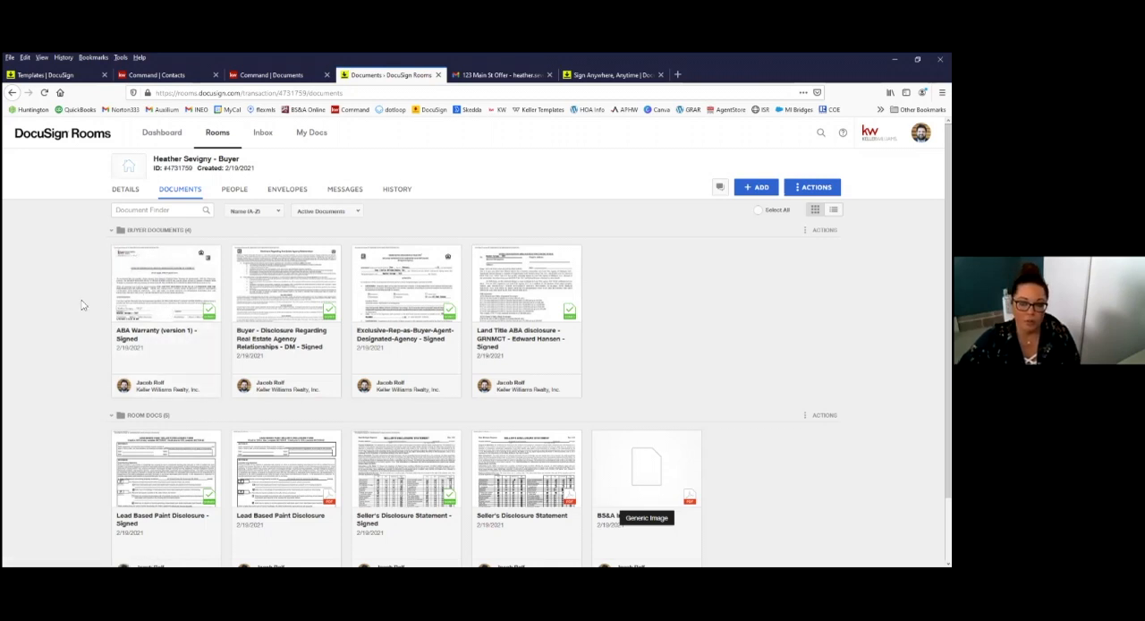
click(294, 79)
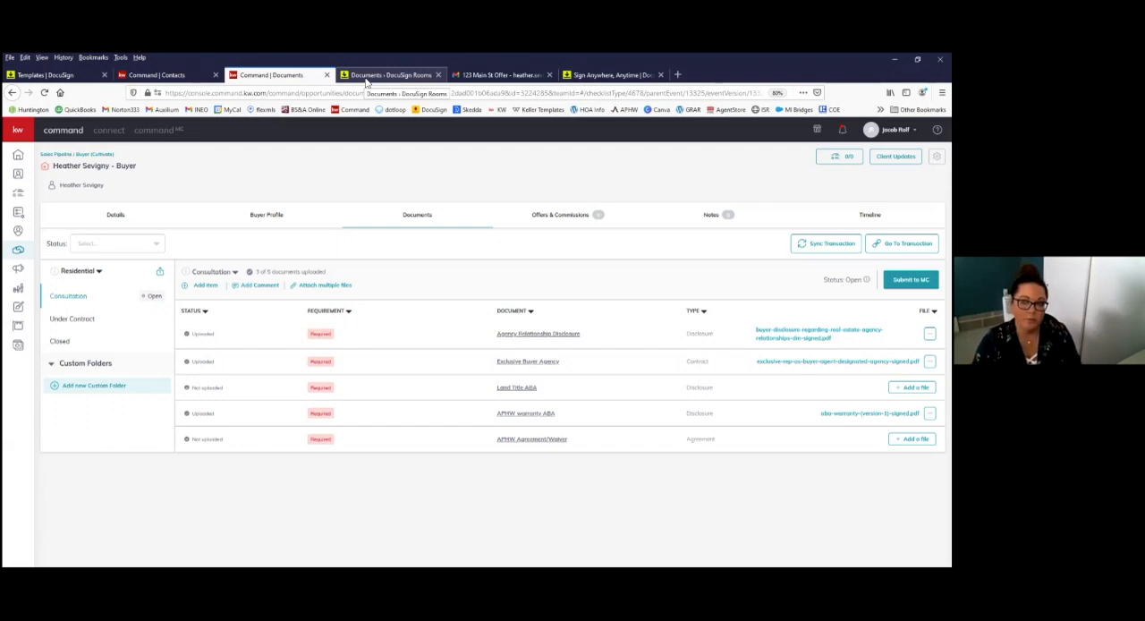
click(385, 75)
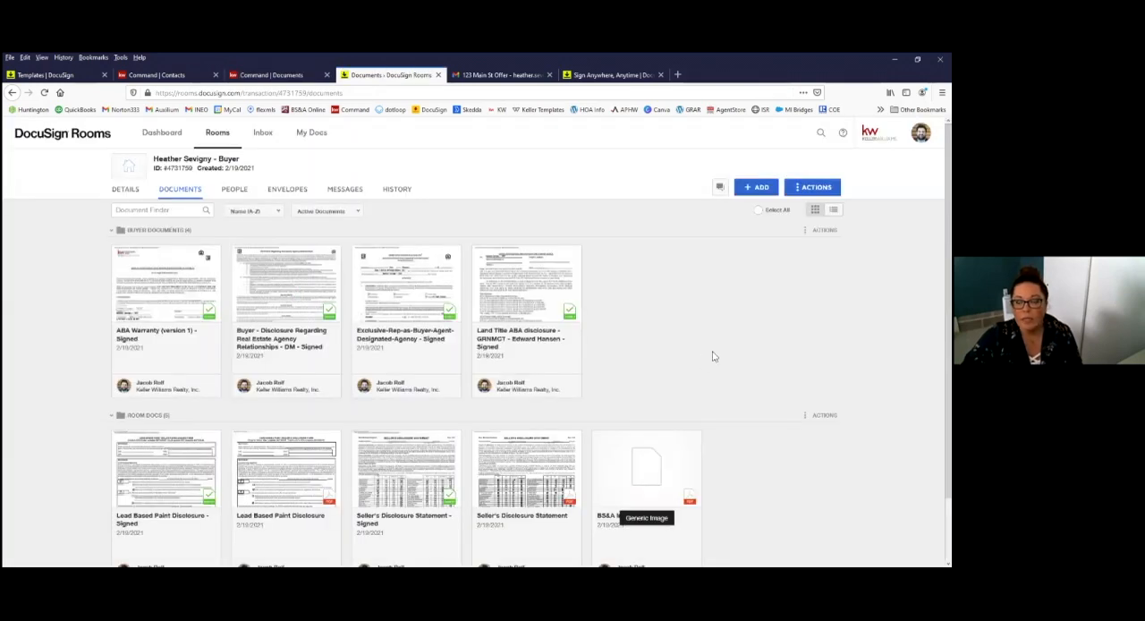
Step: View the DocuSign Rooms dashboard and the active rooms, and reopen the documents of the buyer's room created 2/19/2021
click(162, 132)
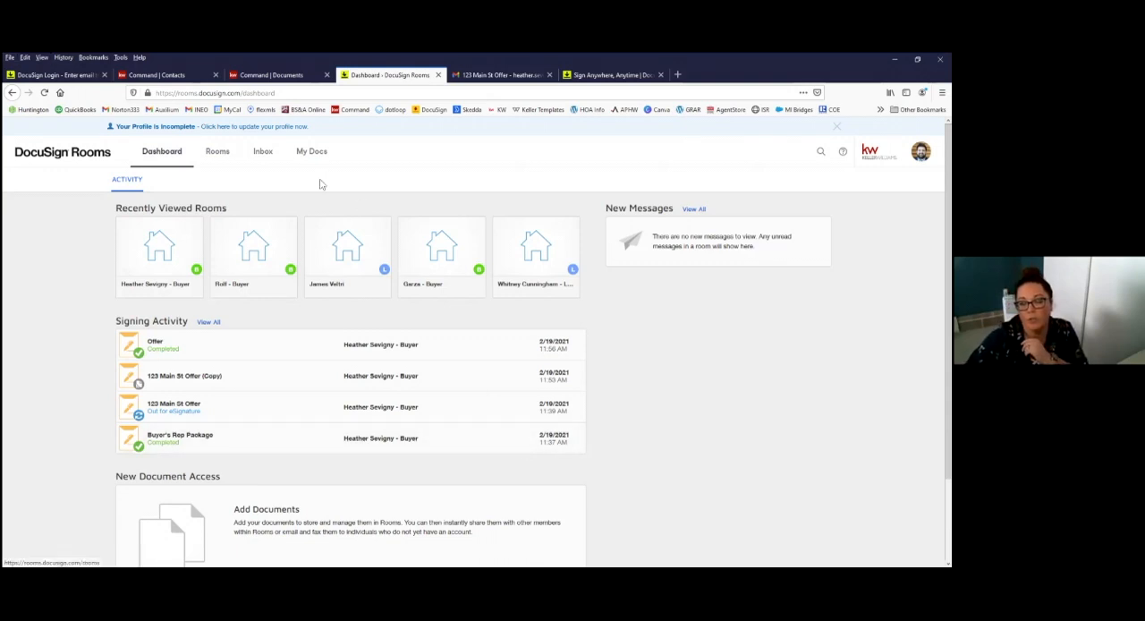
click(225, 157)
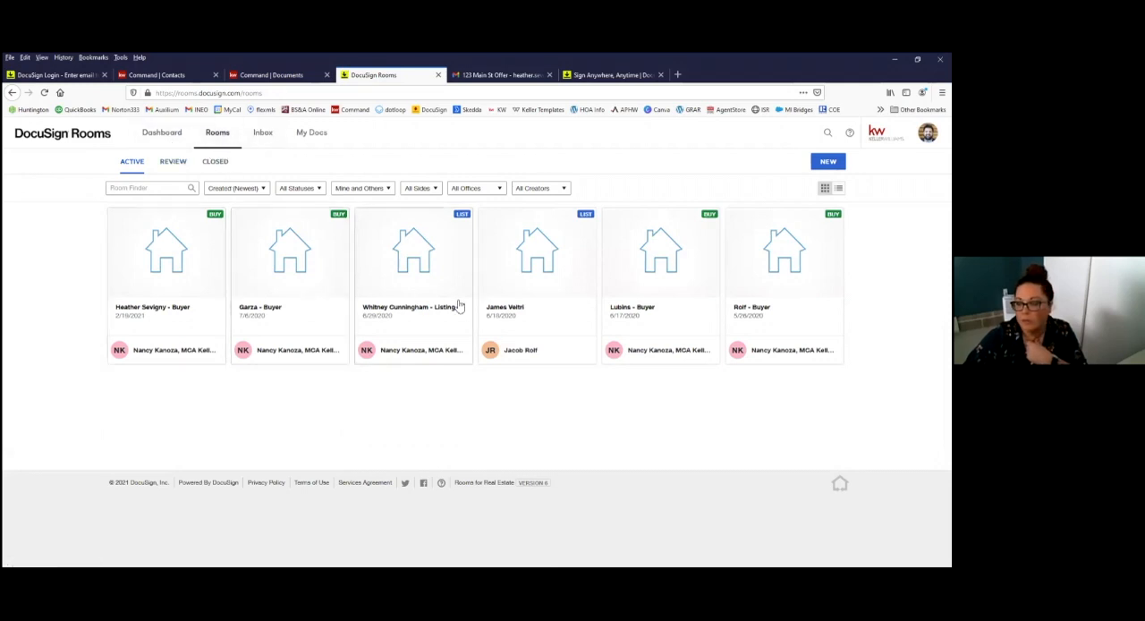
click(201, 320)
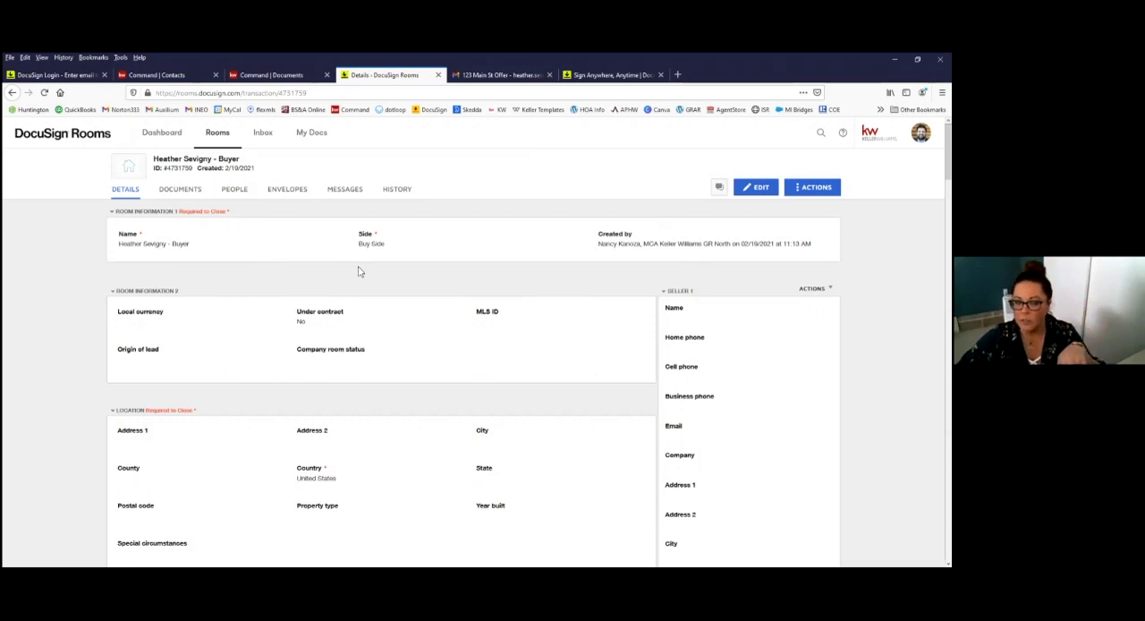
click(186, 194)
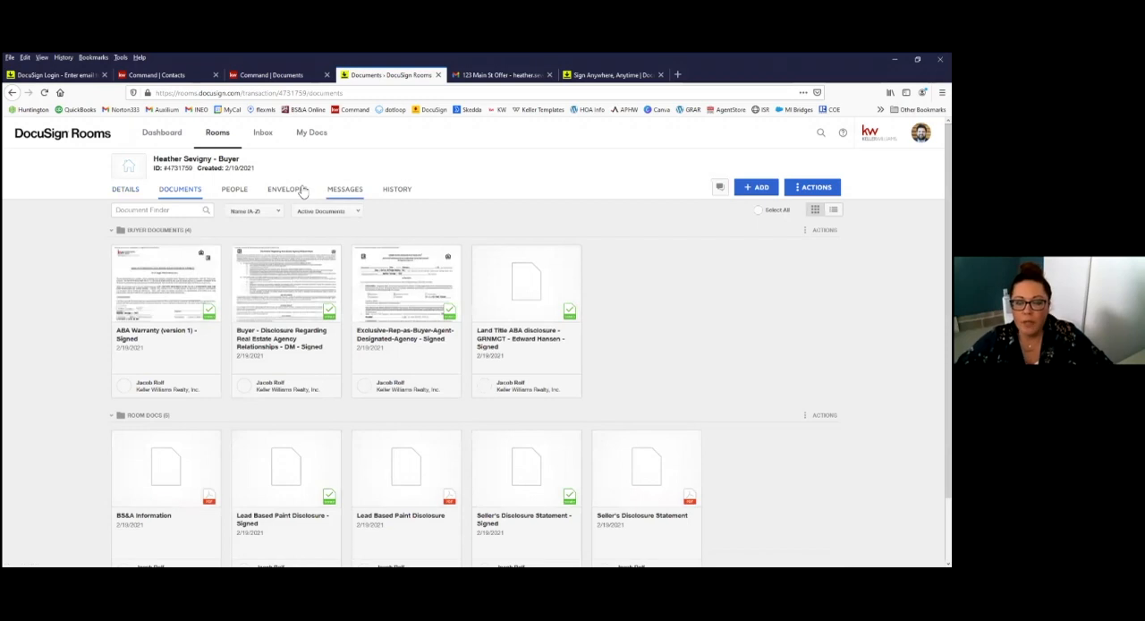
Step: Create a new envelope in the buyer's room and add the BUYER | Agency Disclosure template to it
click(303, 191)
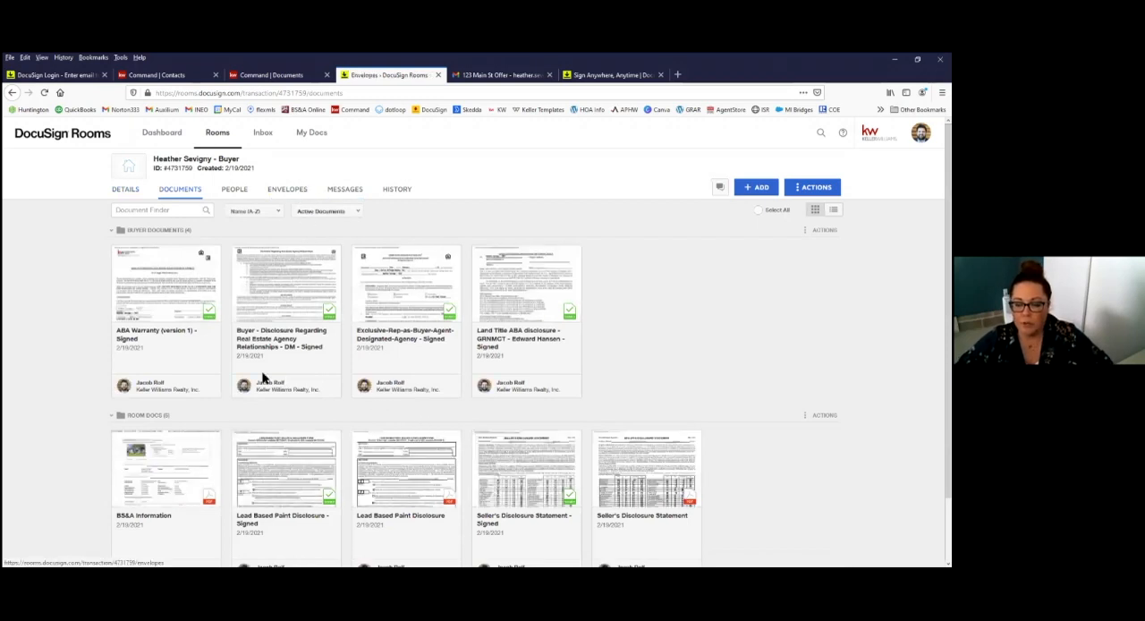
click(483, 334)
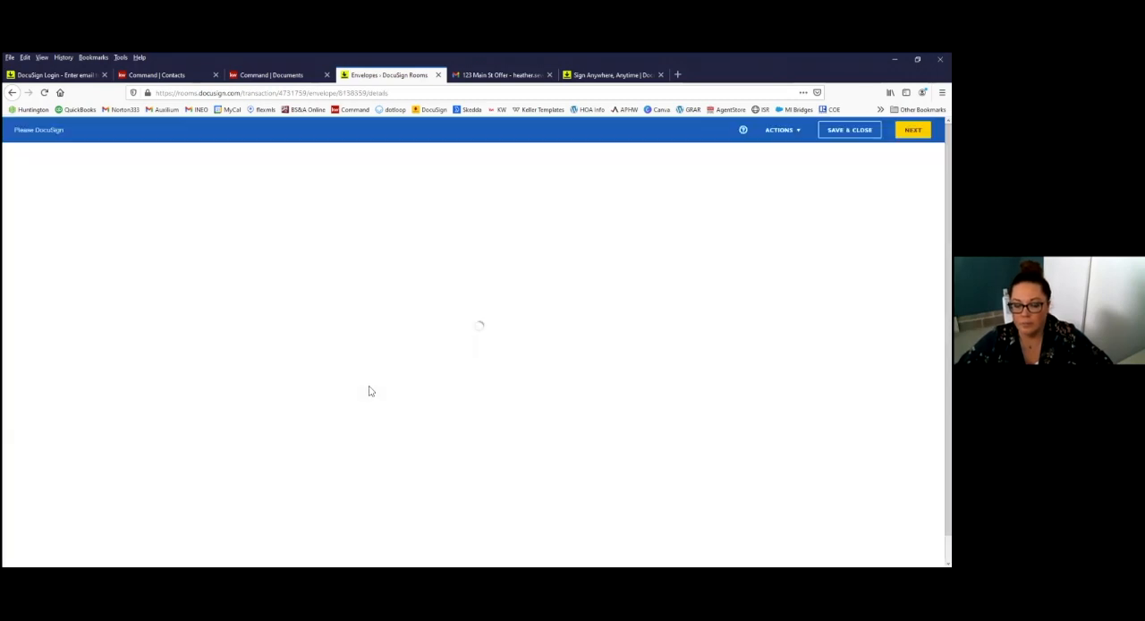
scroll(232, 412, down, 1)
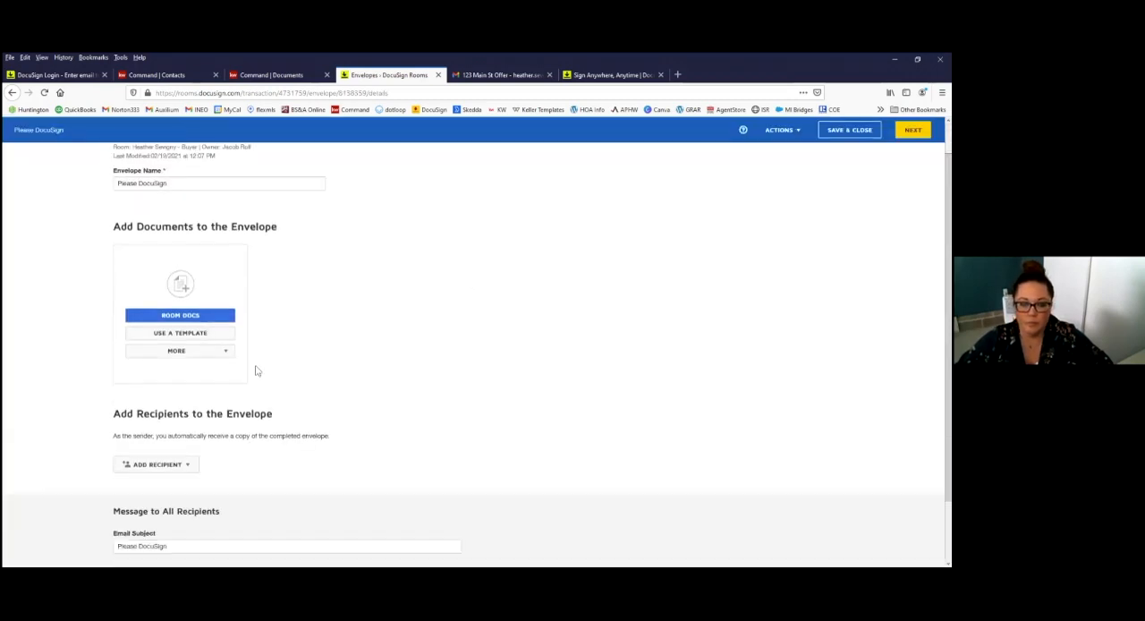
click(186, 322)
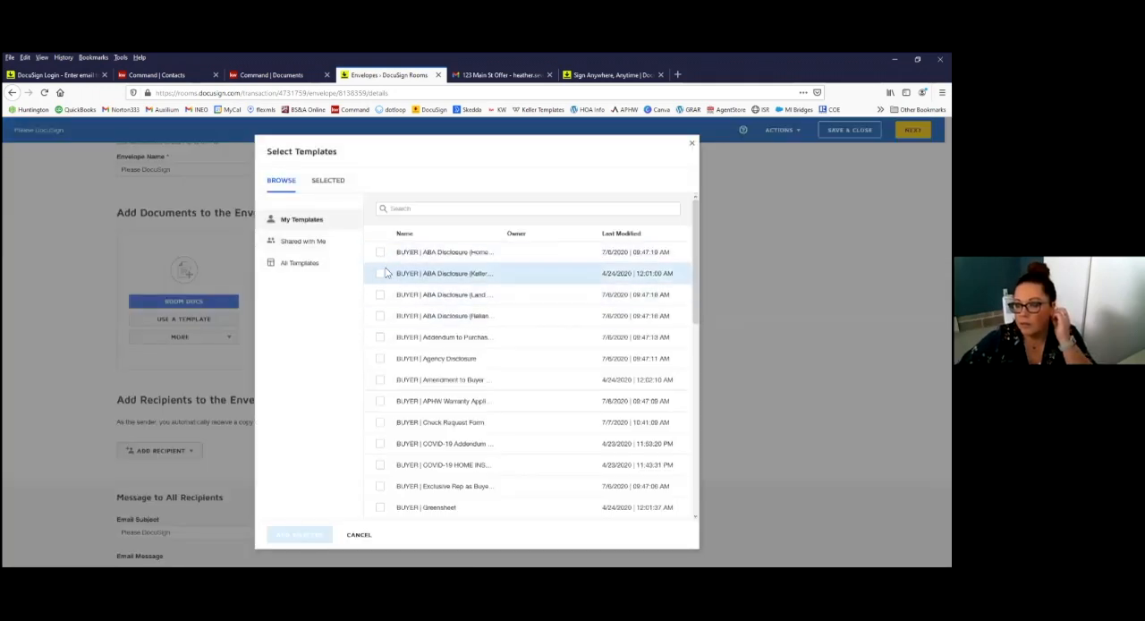
scroll(402, 411, down, 1)
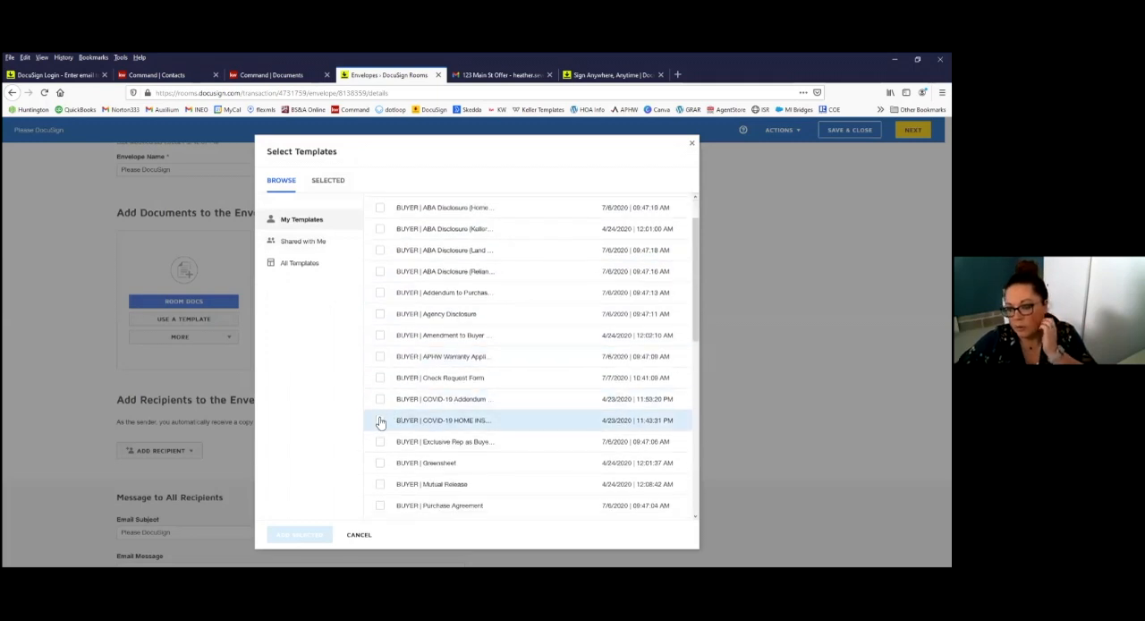
scroll(385, 421, down, 1)
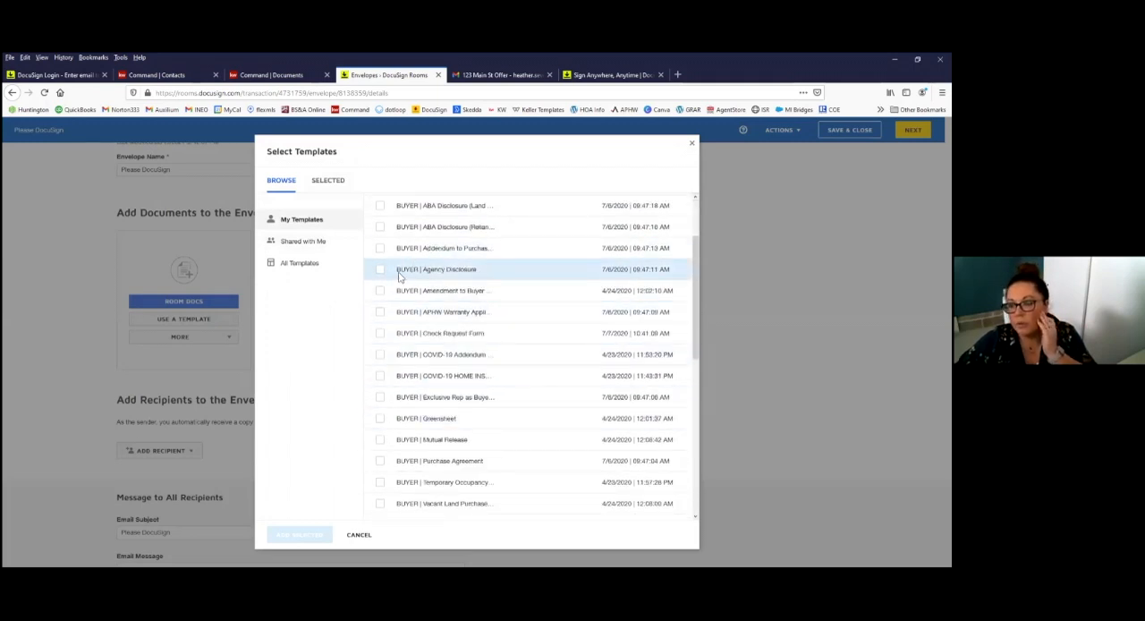
click(381, 270)
click(300, 534)
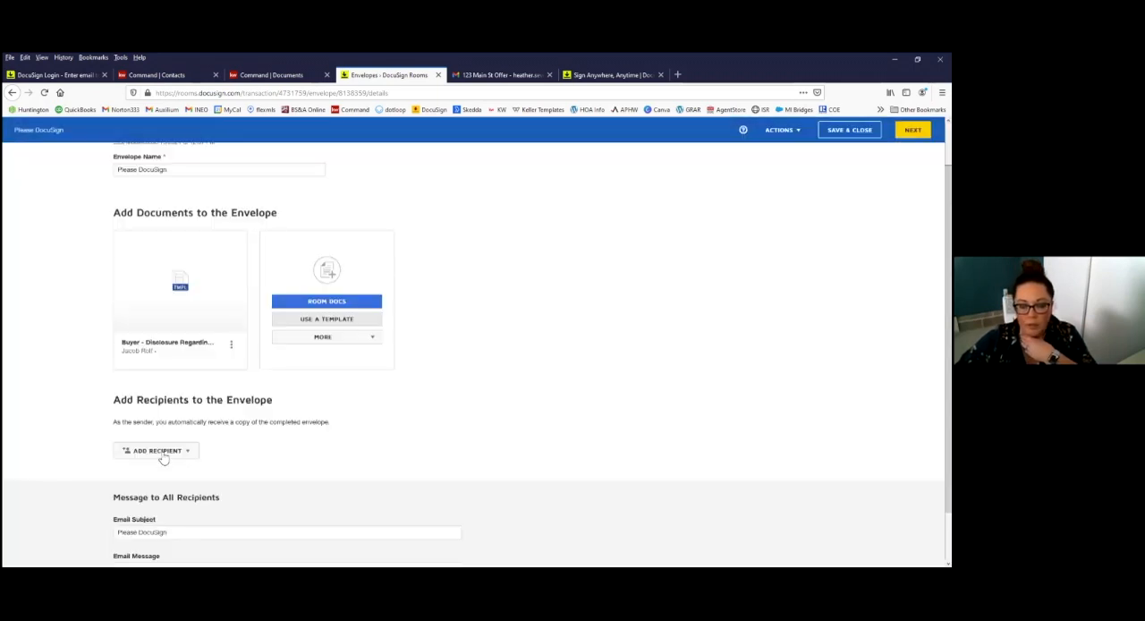
Step: Add the pre-tagged Buyer Agent and Buyer One roles to the envelope, assigning the agent and the buyer as their recipients
click(161, 454)
click(163, 473)
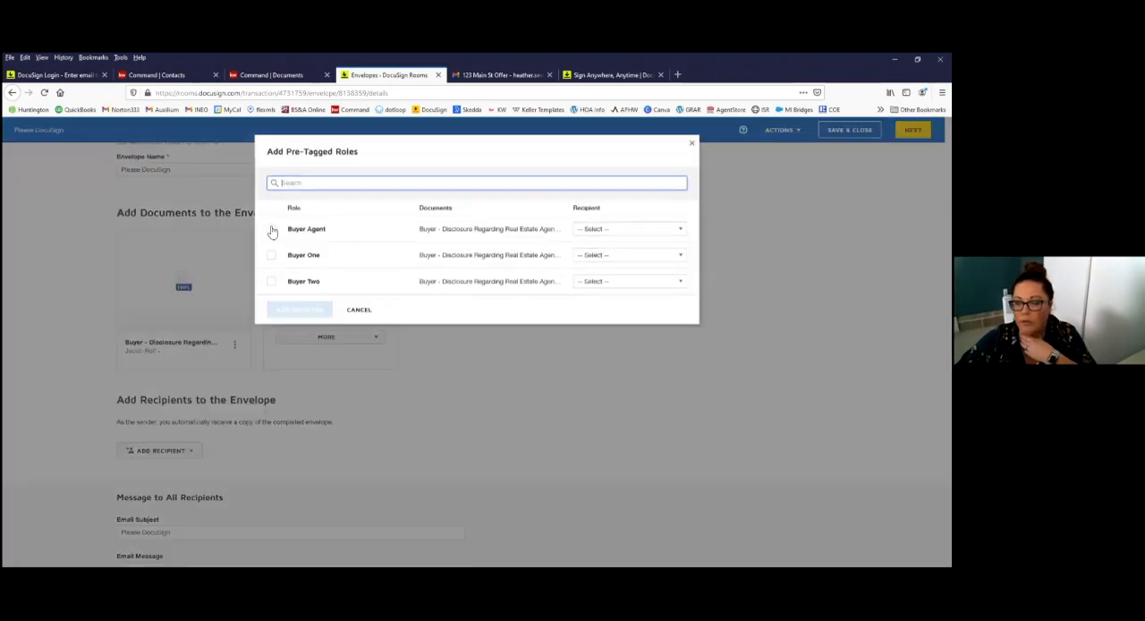
click(272, 230)
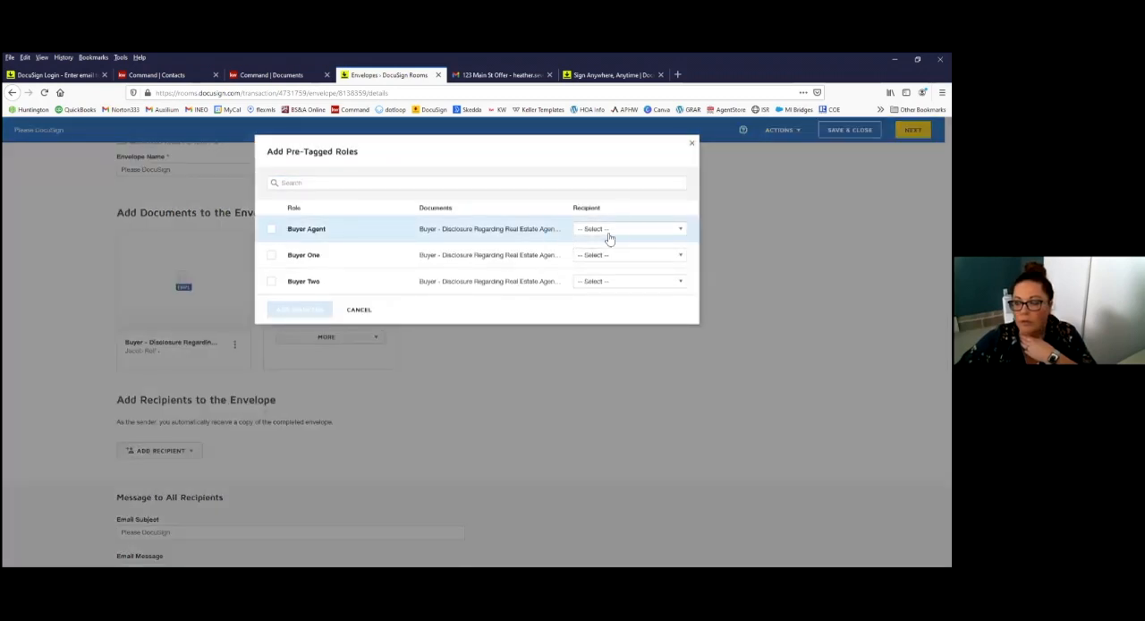
click(620, 231)
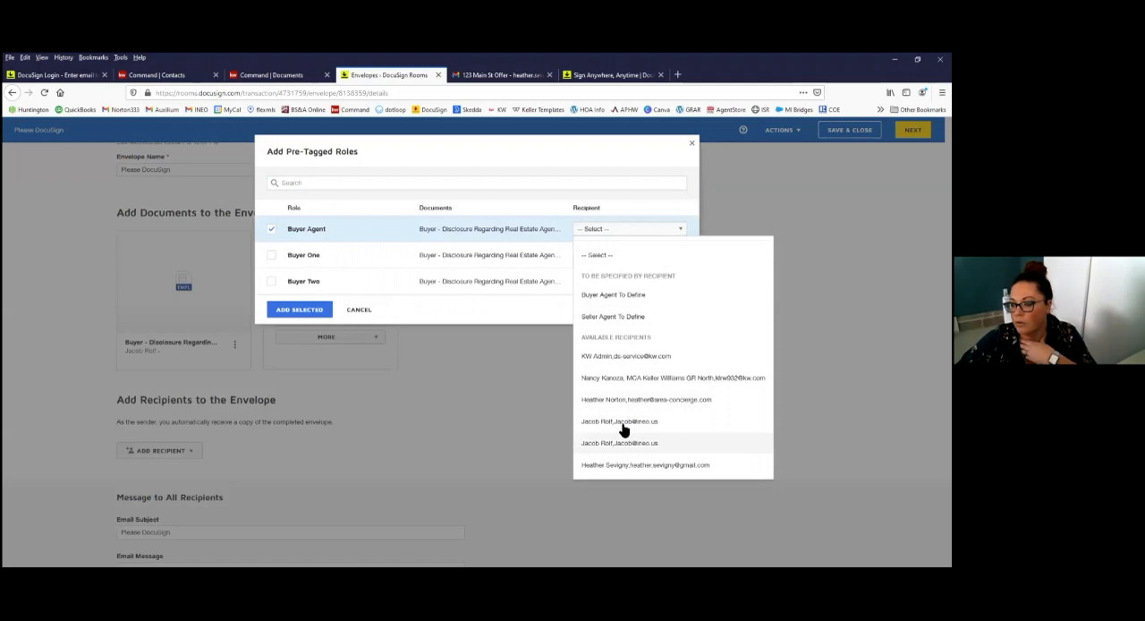
click(624, 426)
click(272, 257)
click(624, 255)
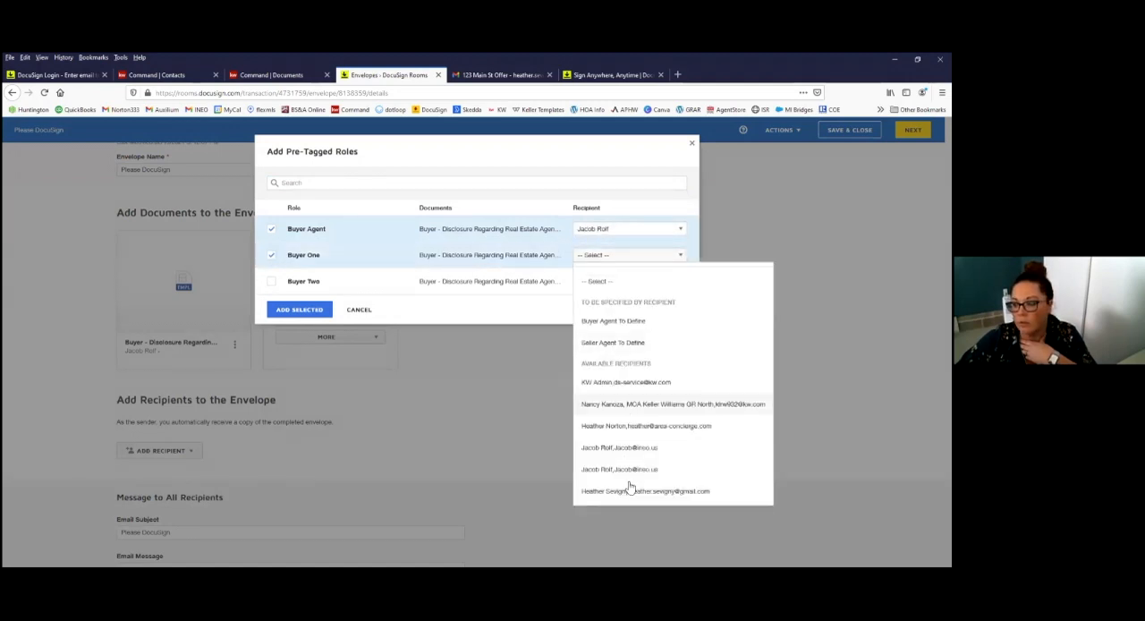
click(626, 492)
click(303, 311)
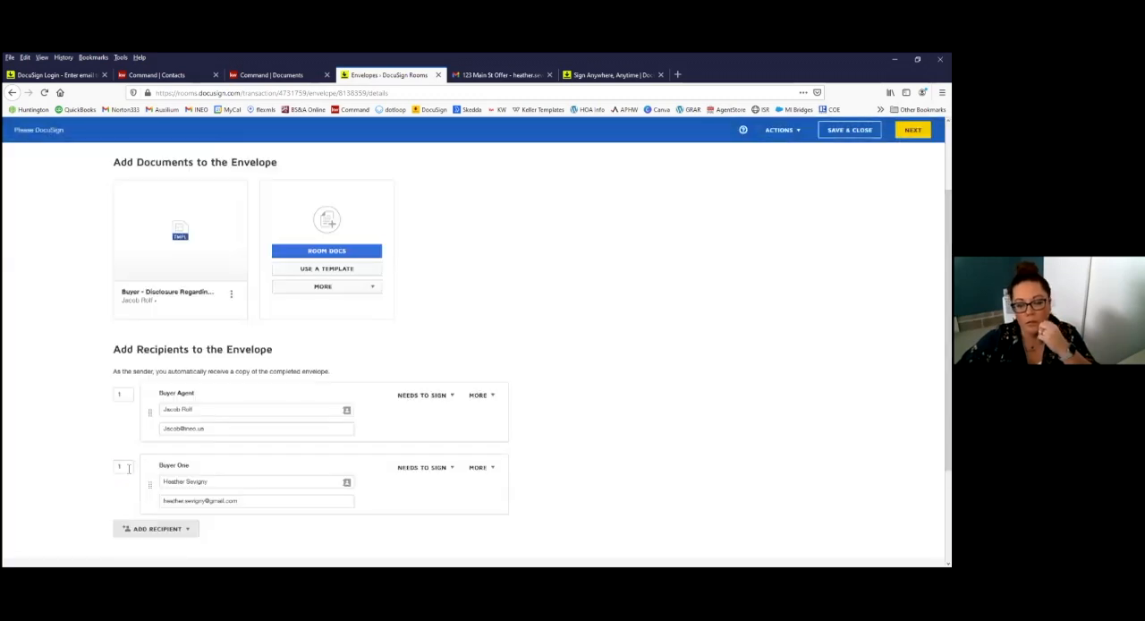
Step: Set the Buyer One recipient's signing order to 2
click(128, 468)
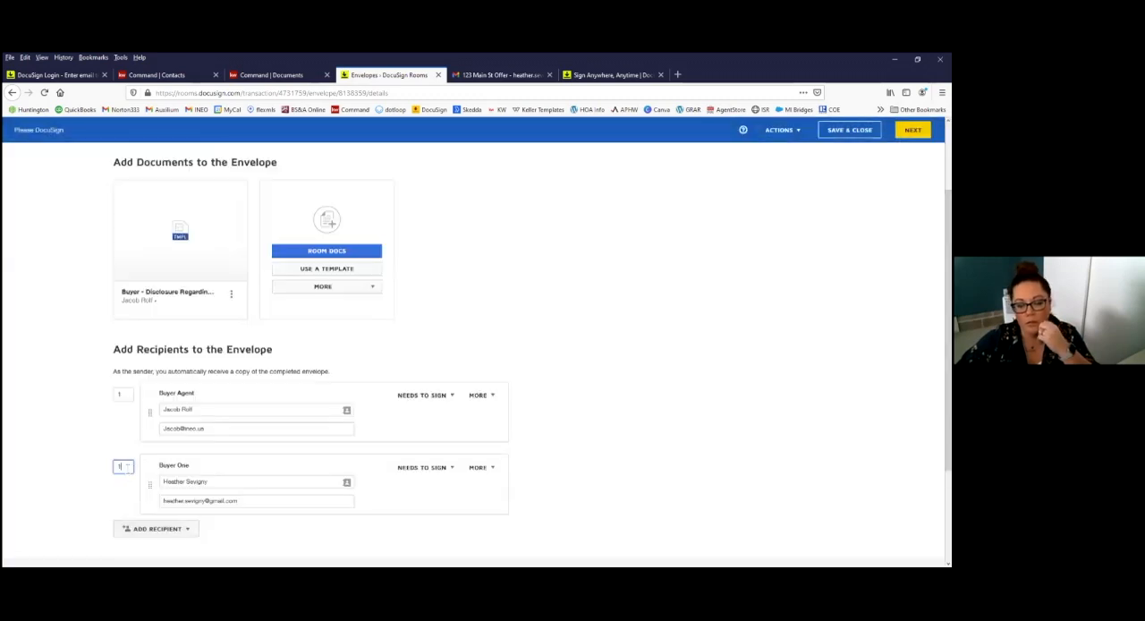
click(126, 393)
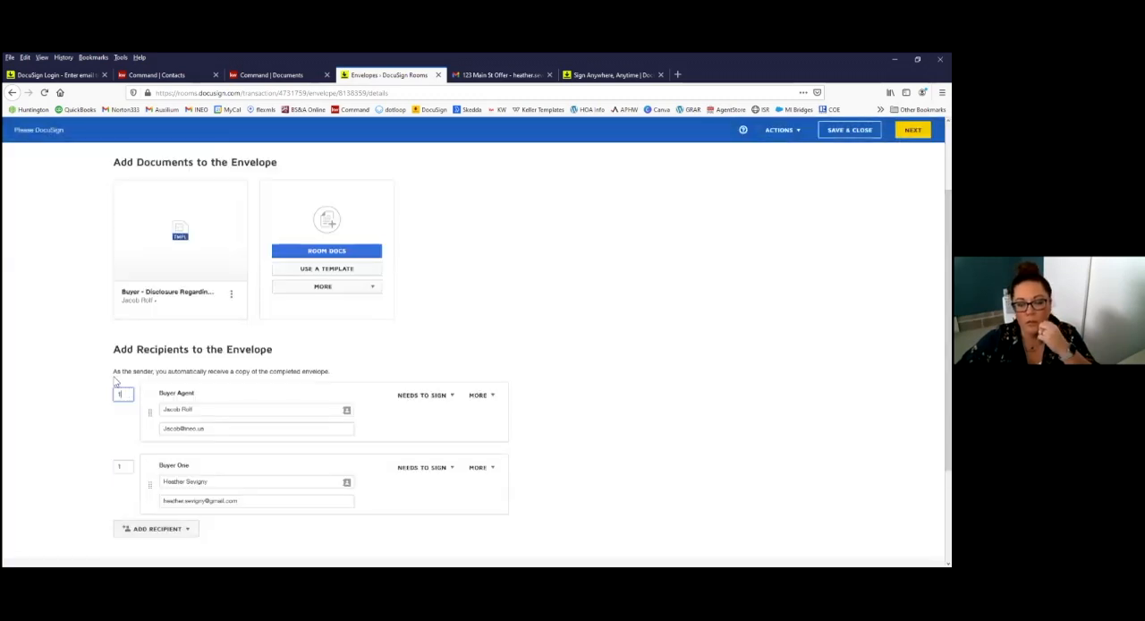
click(123, 468)
key(BackSpace)
text(2)
click(591, 445)
scroll(358, 484, down, 2)
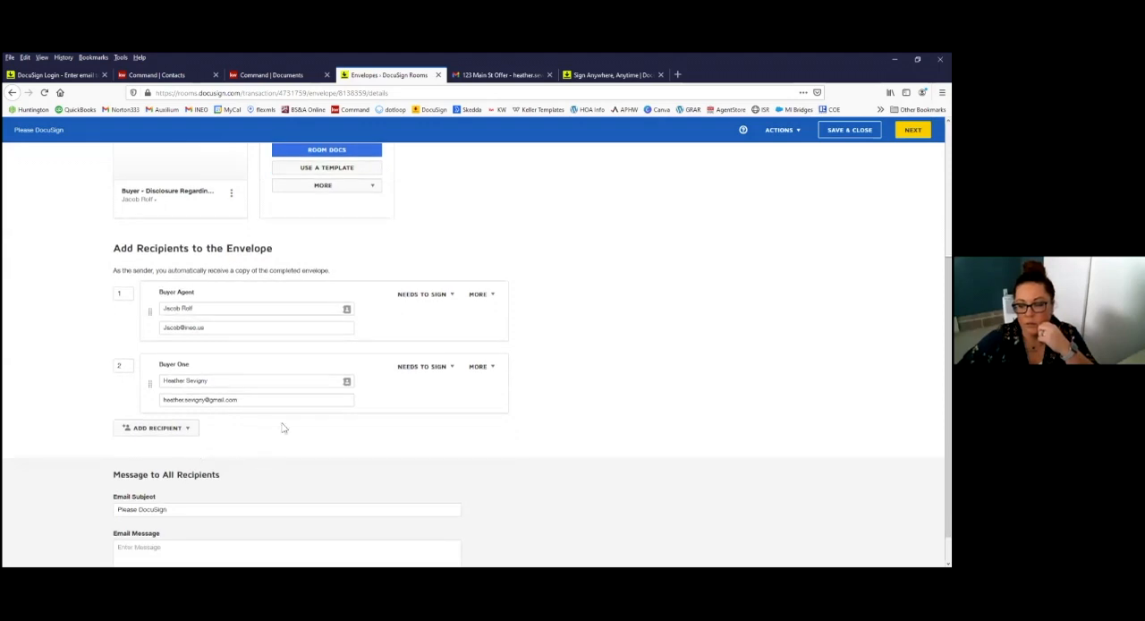
Step: Examine the Buyer One recipient's signing action choices, additional options and signing order
click(419, 368)
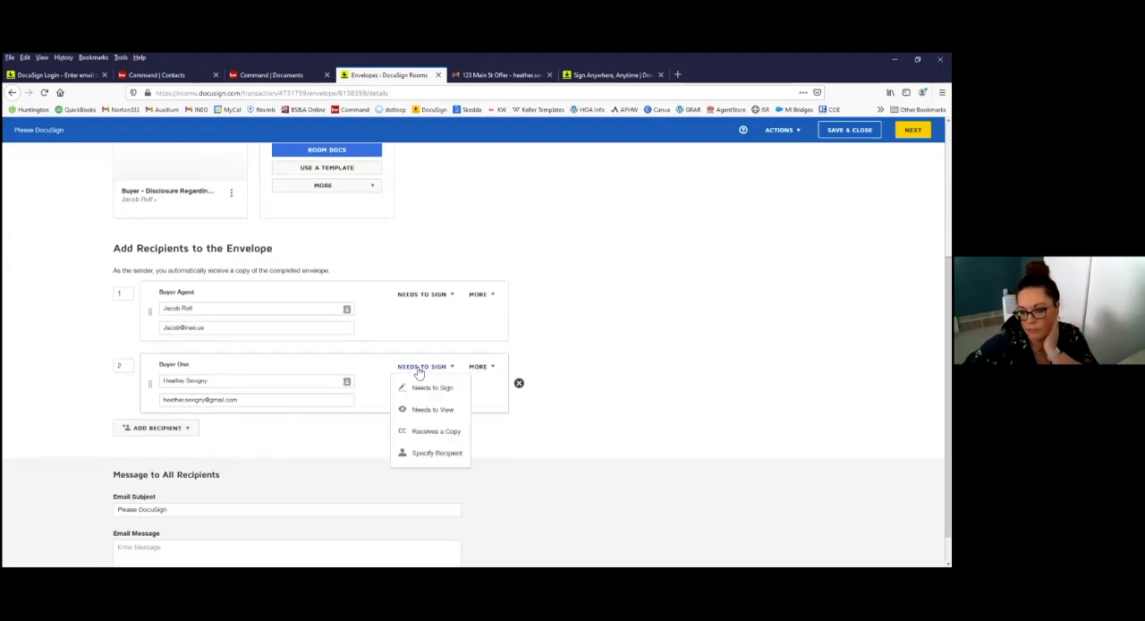
click(479, 368)
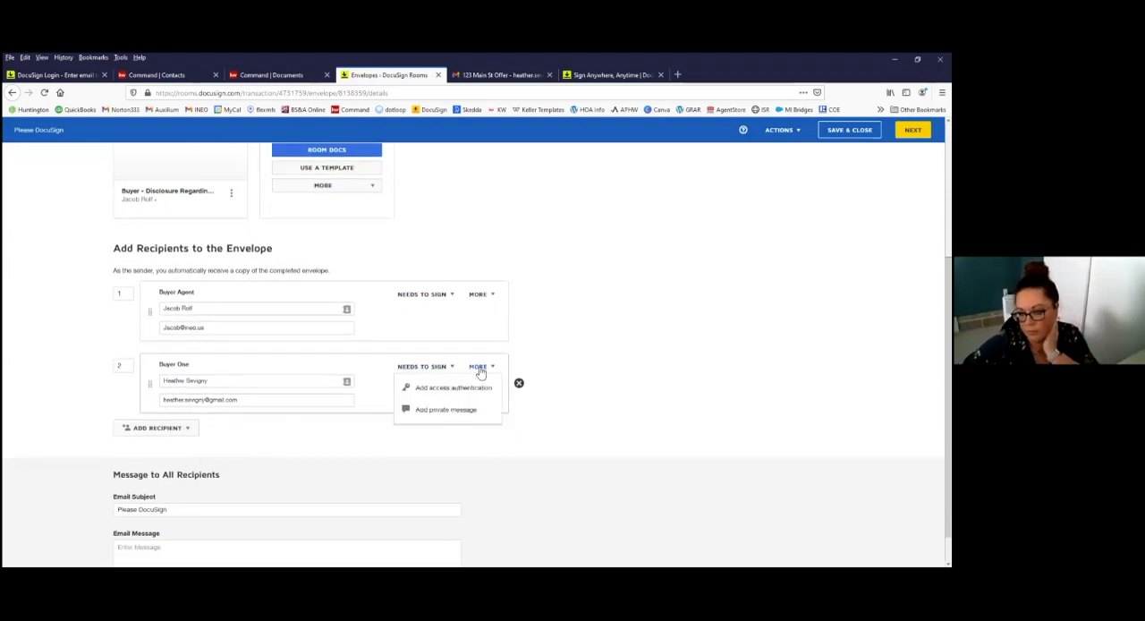
click(664, 362)
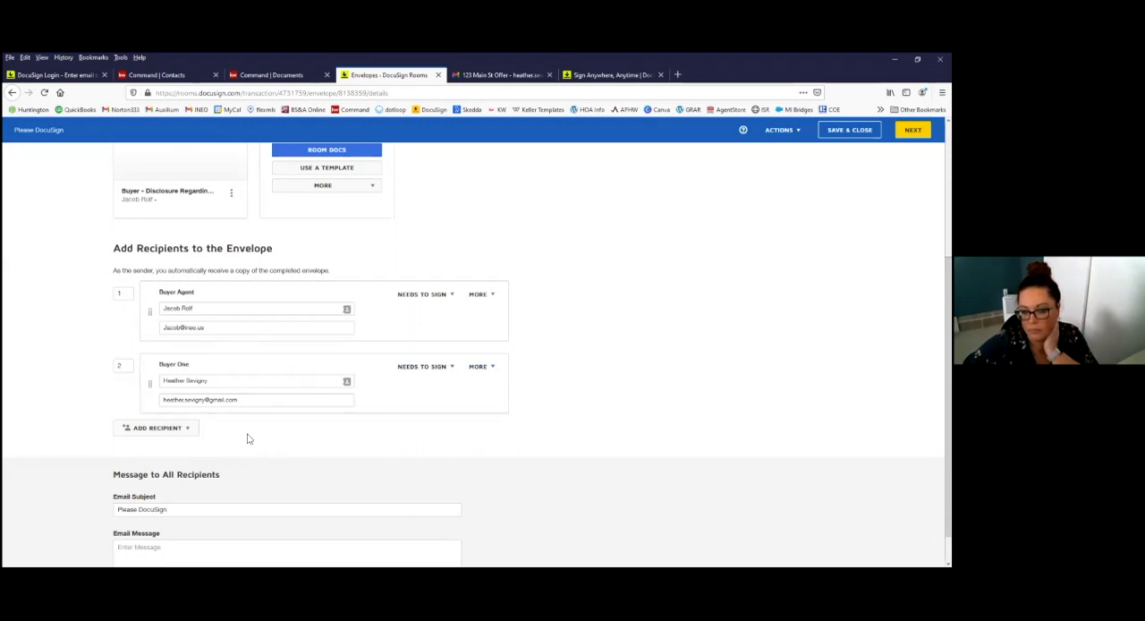
scroll(248, 437, down, 1)
scroll(225, 430, up, 1)
click(130, 383)
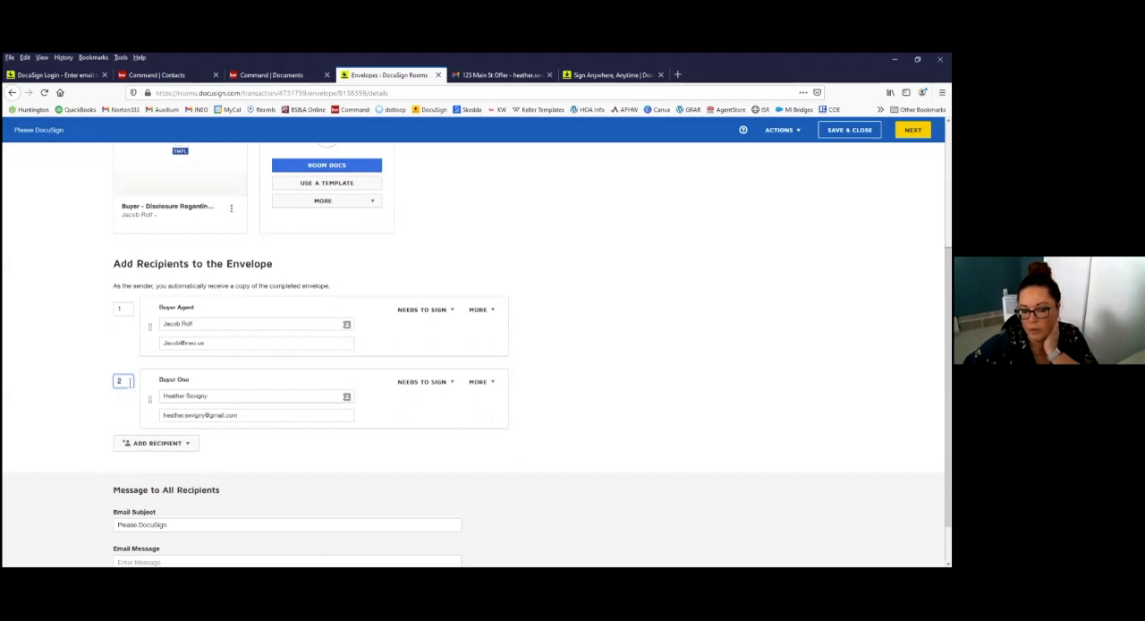
click(129, 382)
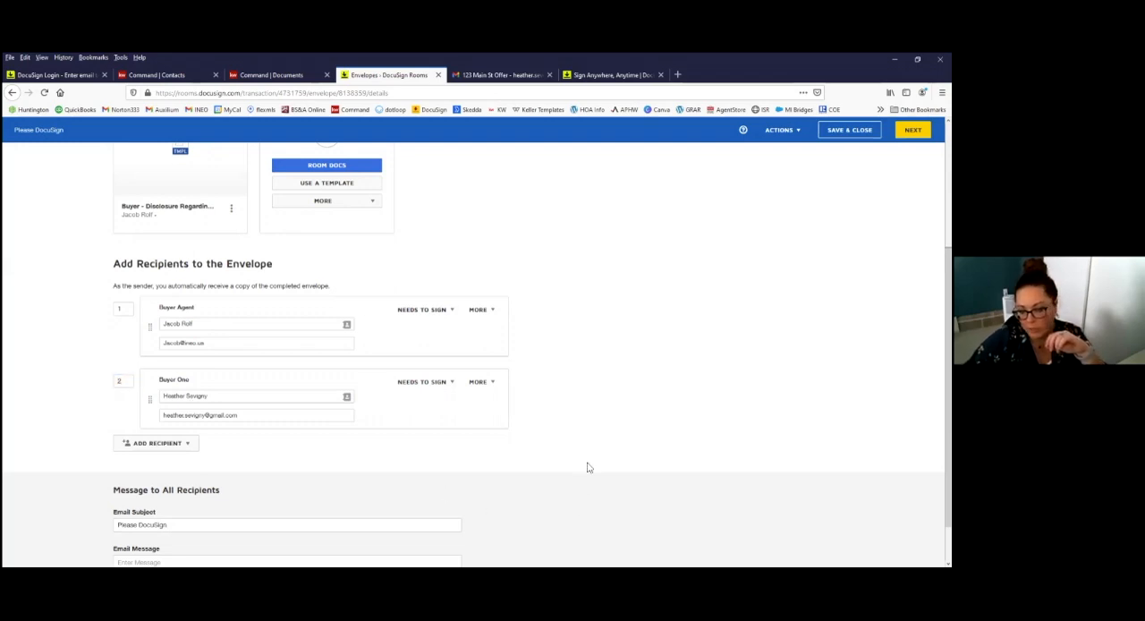
Step: Continue to the envelope's fields, review the agency disclosure document and send the envelope
scroll(611, 427, up, 3)
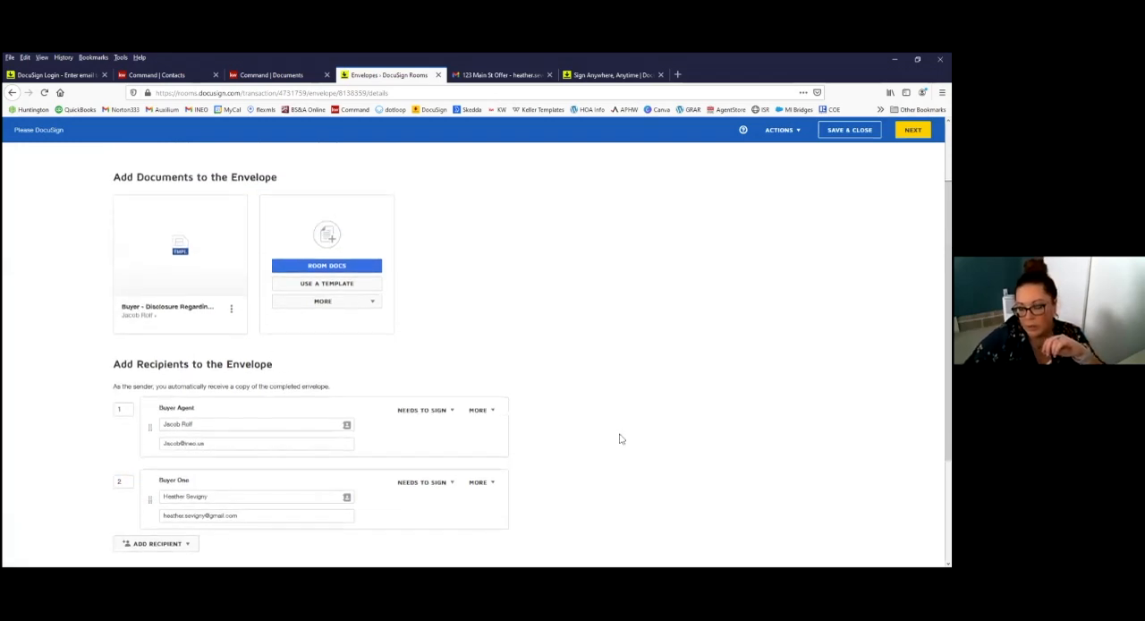
scroll(593, 440, down, 4)
scroll(563, 441, up, 3)
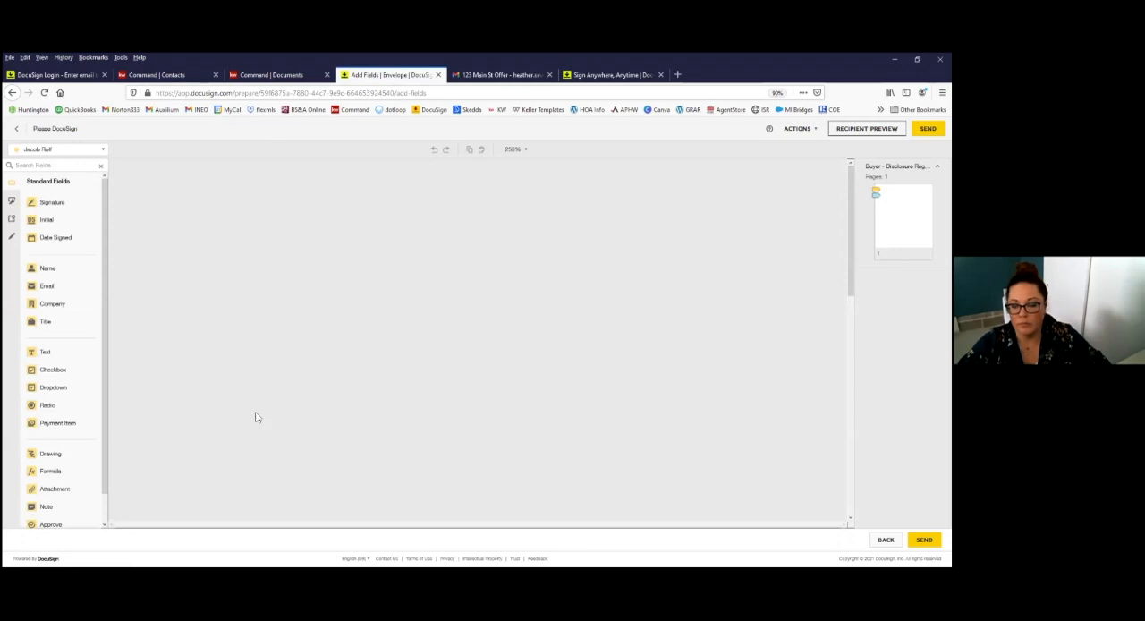
scroll(405, 437, down, 7)
scroll(406, 438, up, 6)
scroll(404, 438, up, 2)
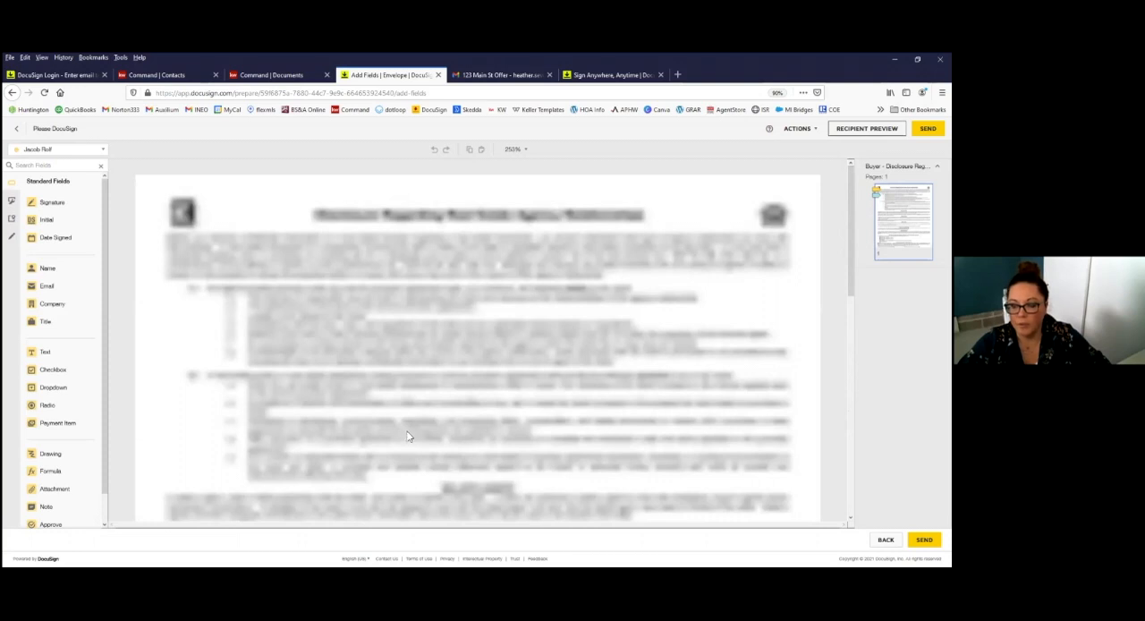
scroll(573, 343, down, 10)
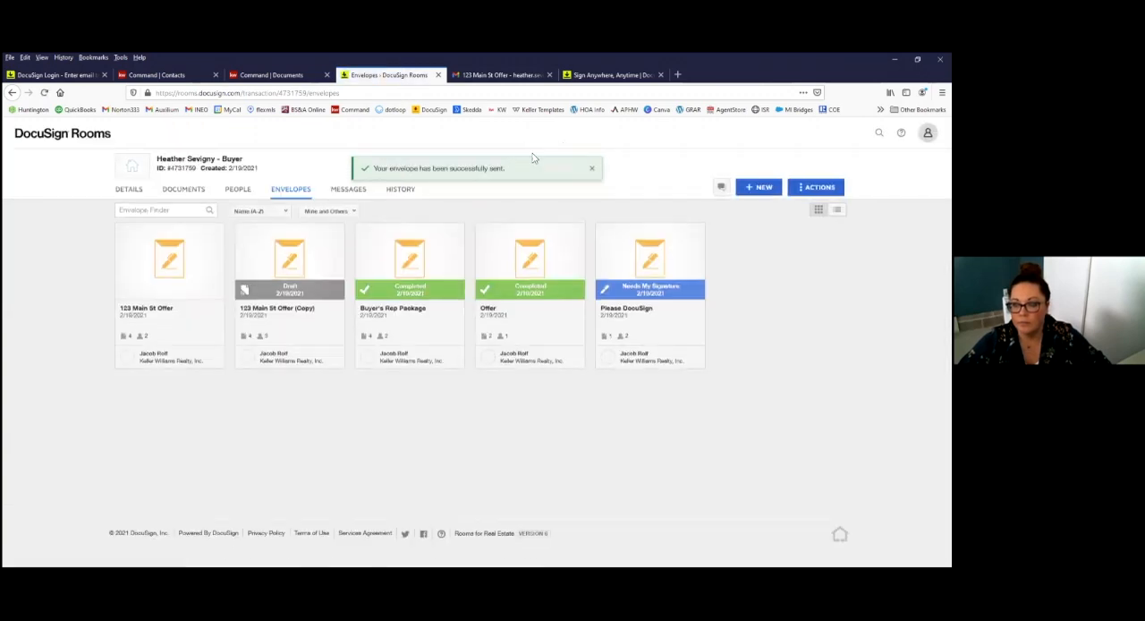
Step: Switch to Gmail to check the buyer's inbox for the new signing request, and recheck the room's envelopes in DocuSign Rooms
click(502, 76)
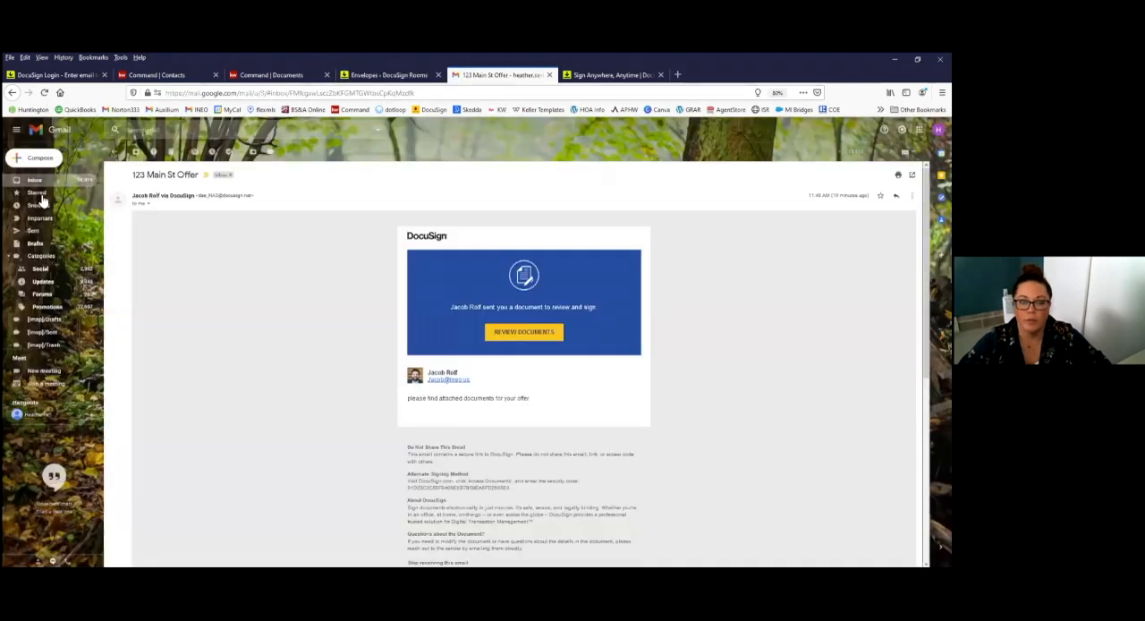
click(49, 183)
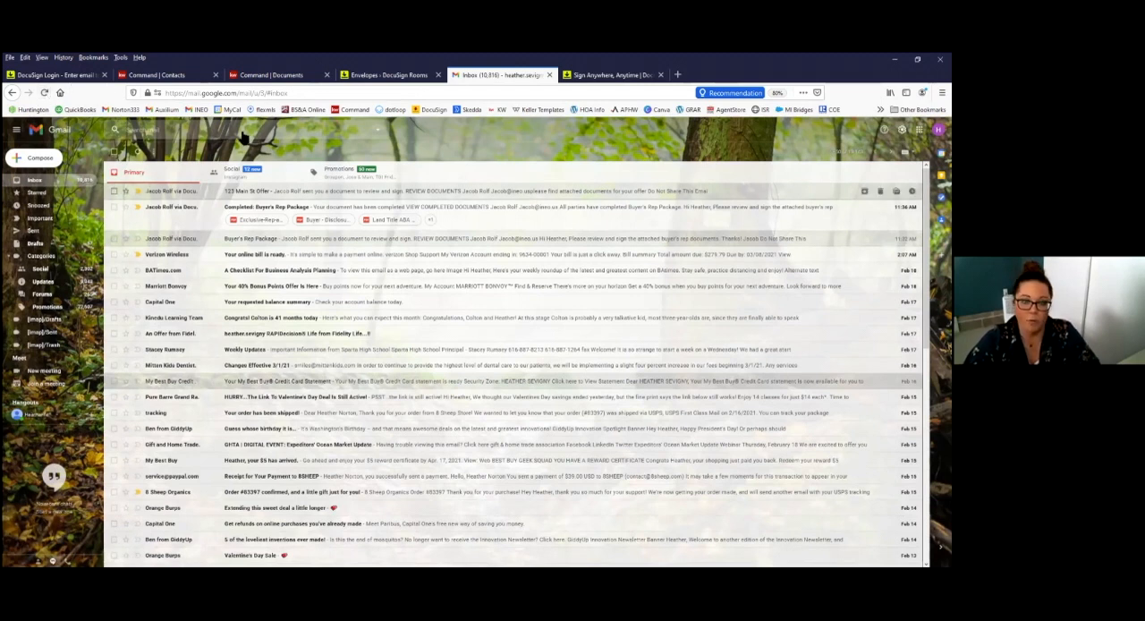
click(384, 74)
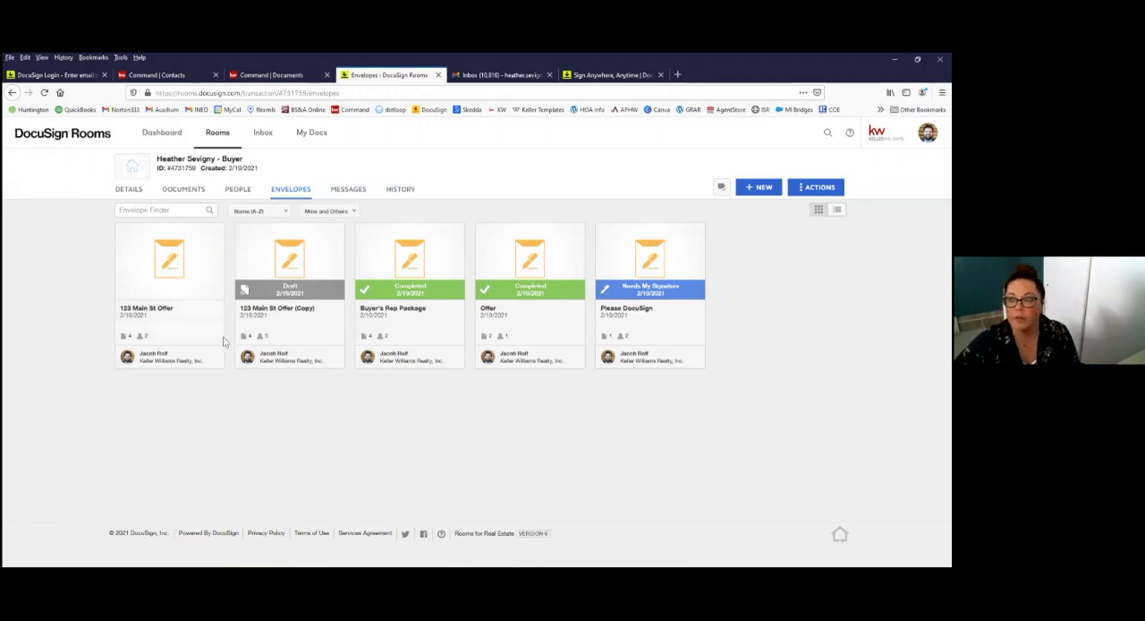
click(501, 77)
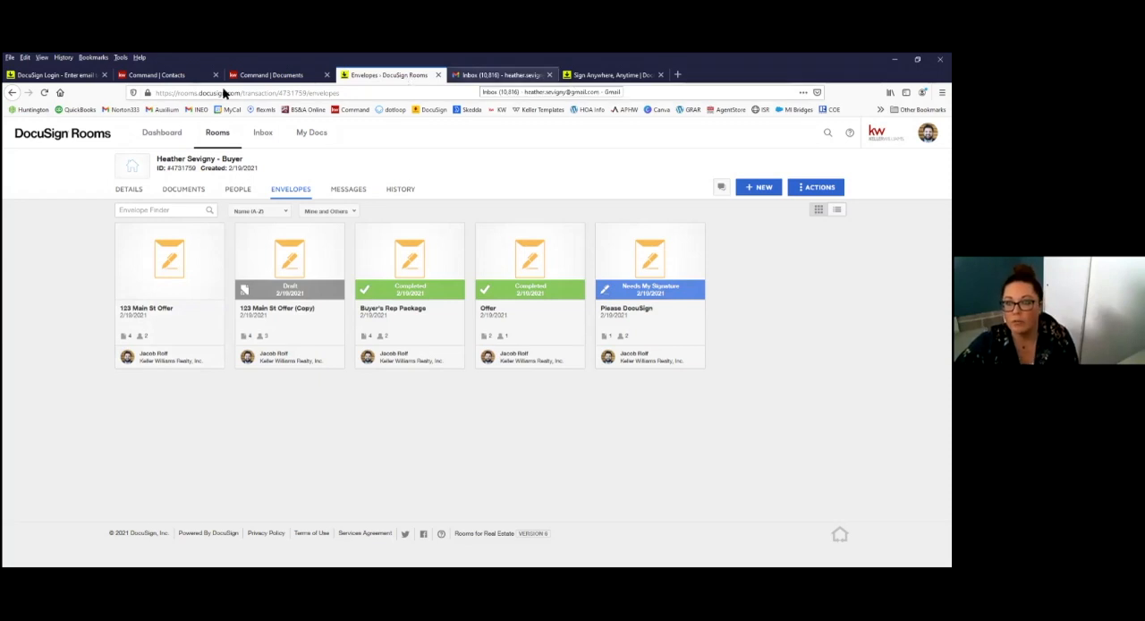
Step: Refresh the buyer's Gmail inbox to check for a signing request, and open the Please DocuSign envelope in DocuSign Rooms
click(45, 93)
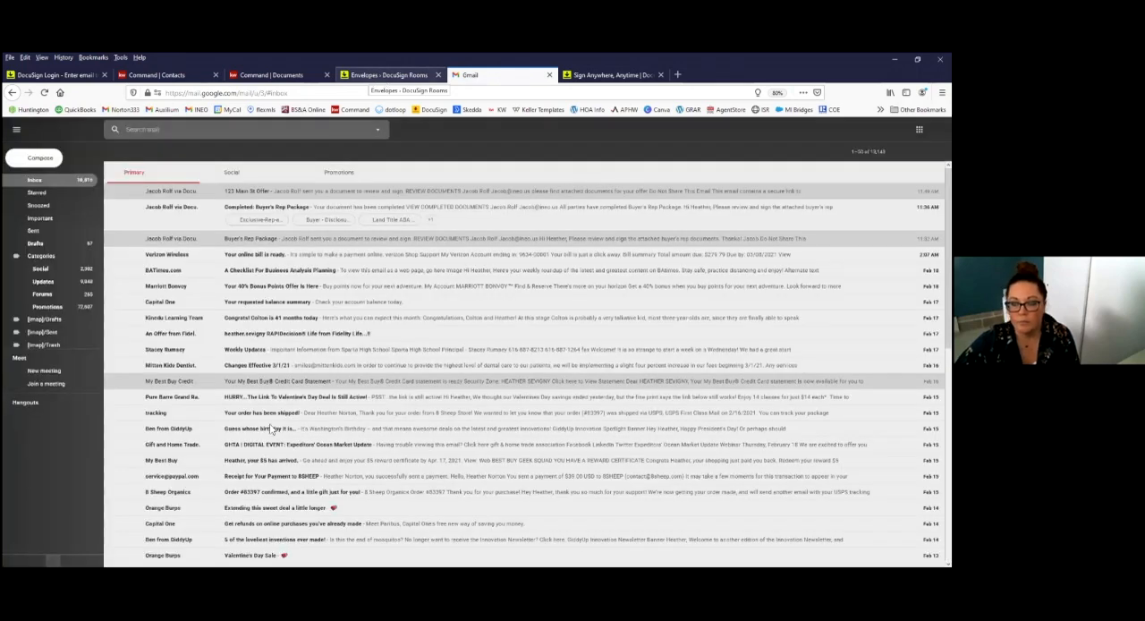
click(386, 77)
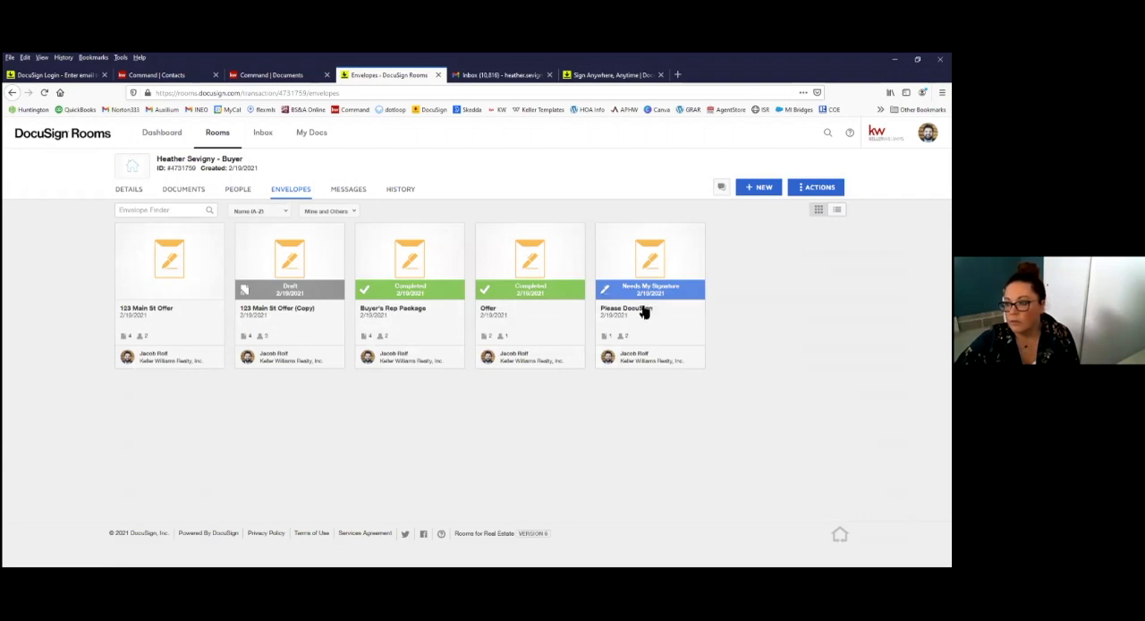
click(686, 334)
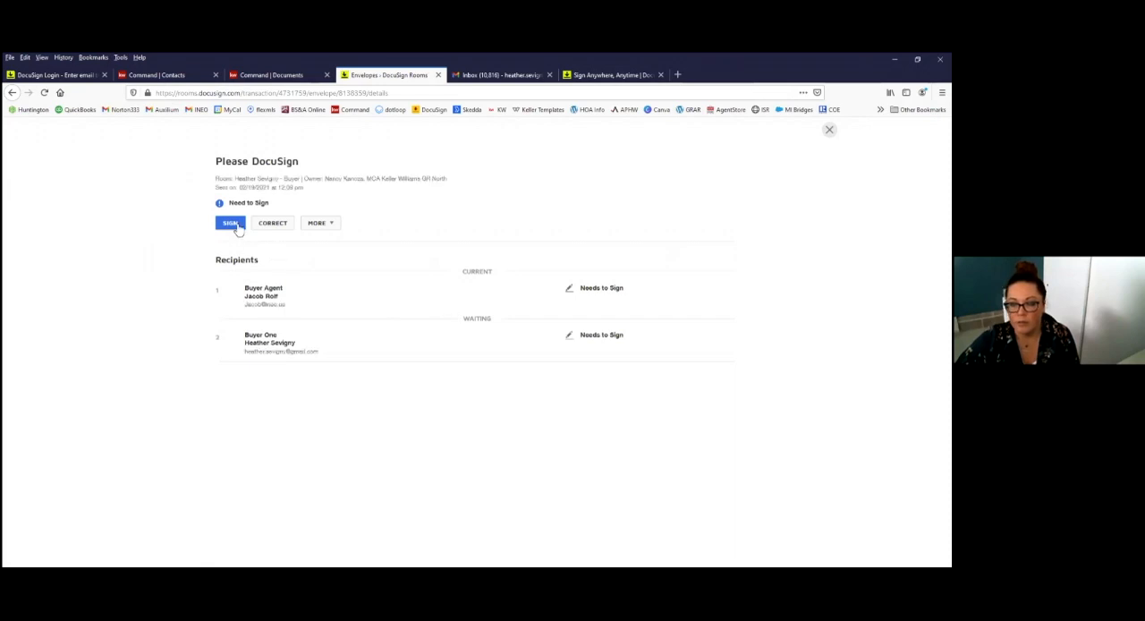
Step: Sign the agency disclosure document as the Buyer Agent and finish signing
click(236, 224)
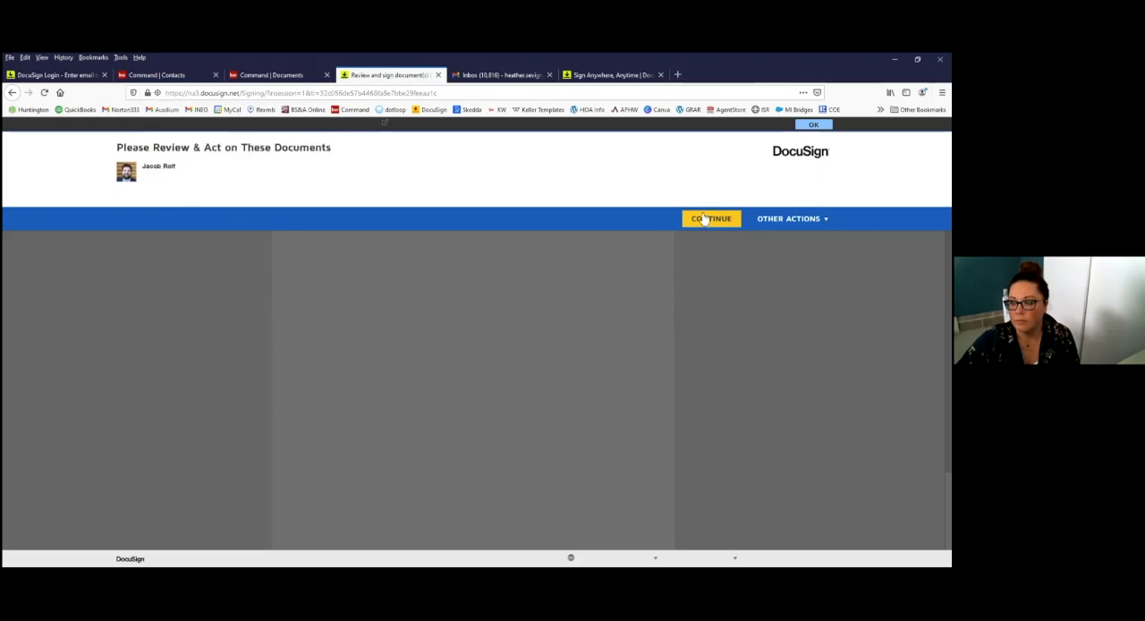
click(705, 219)
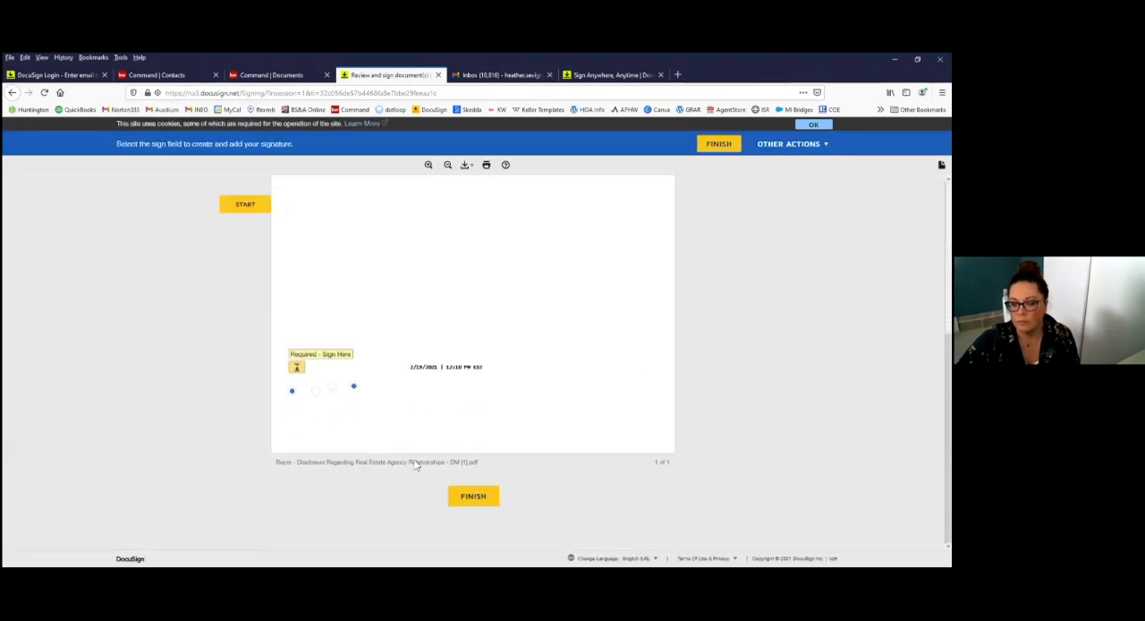
click(469, 502)
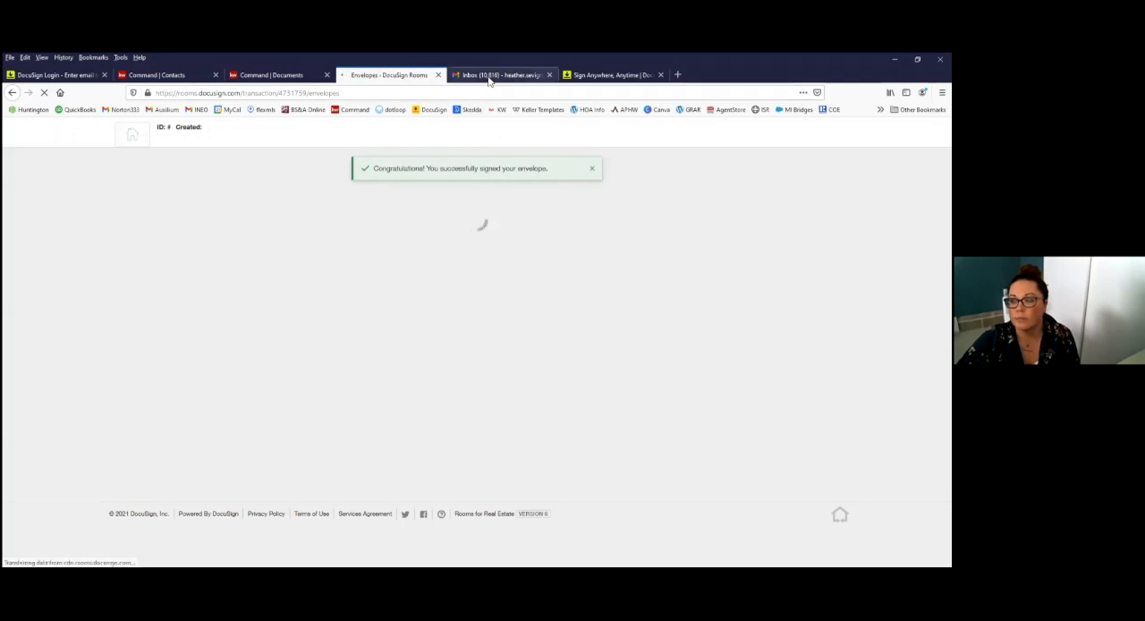
Step: Switch to Gmail to check the refreshed buyer's inbox for the signing request, and return to the room's envelopes in DocuSign Rooms
key(ctrl+Tab)
click(45, 93)
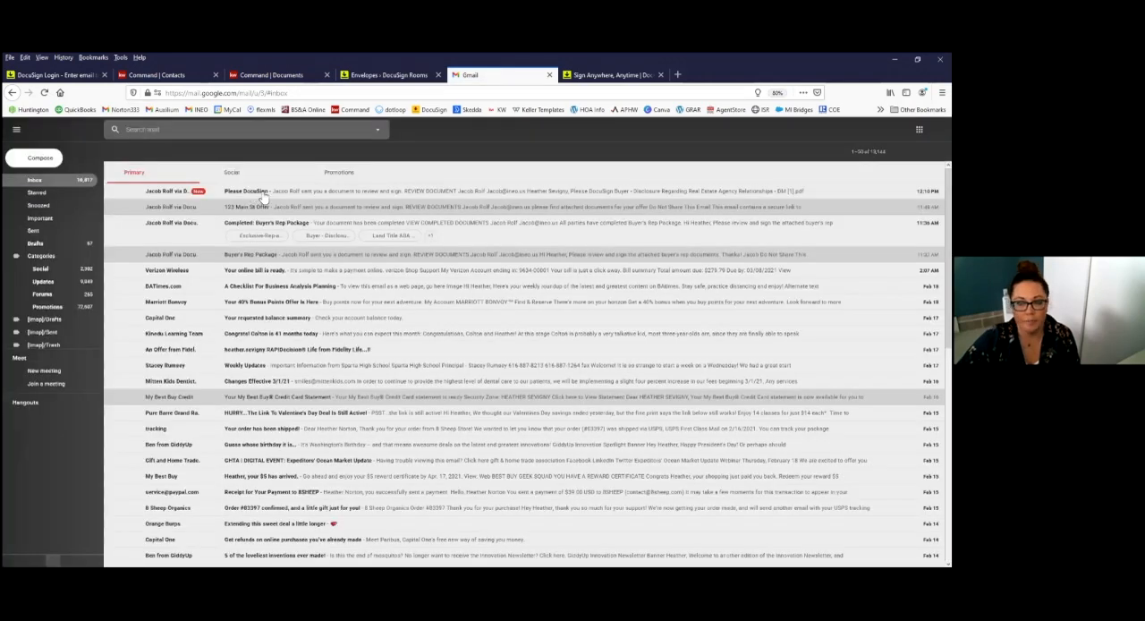
click(389, 77)
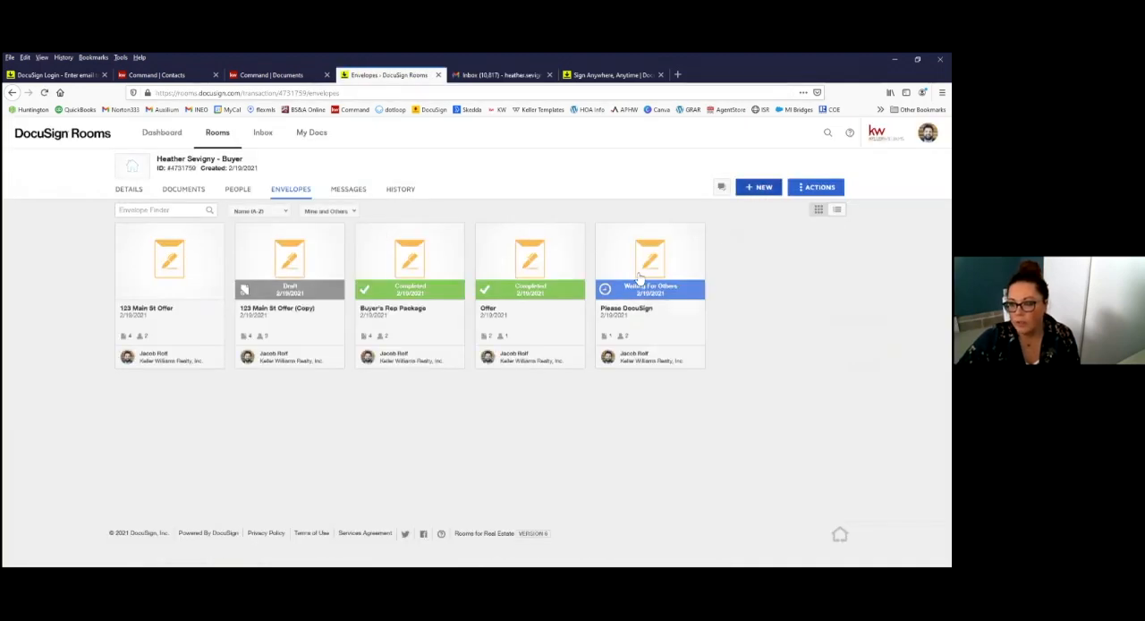
Step: Start a new envelope in the buyer's room
click(603, 303)
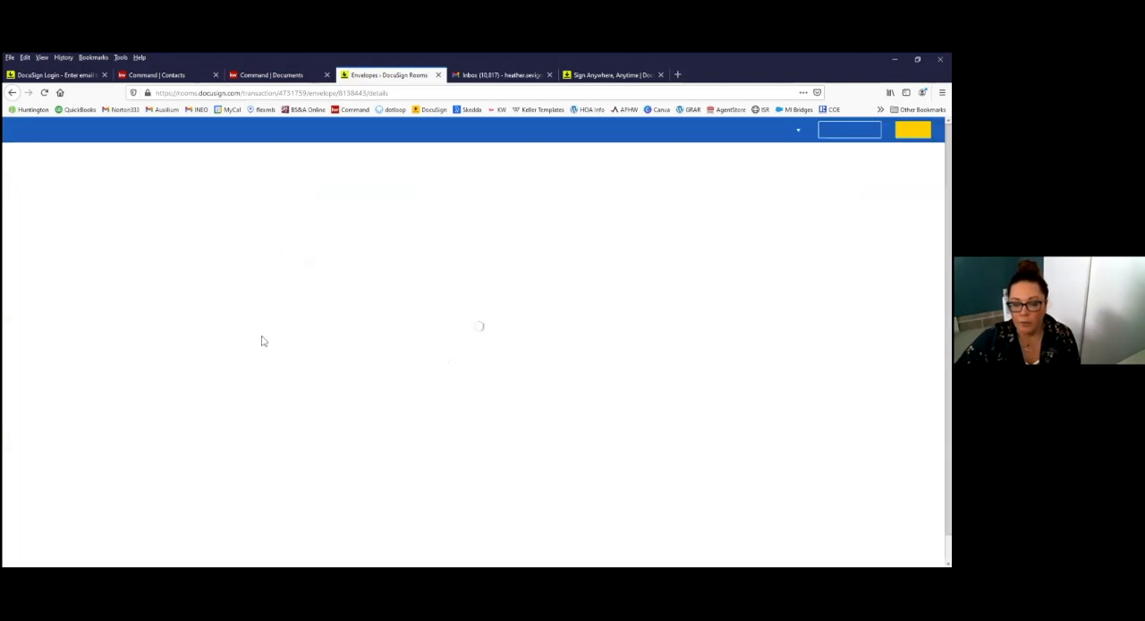
scroll(206, 431, down, 2)
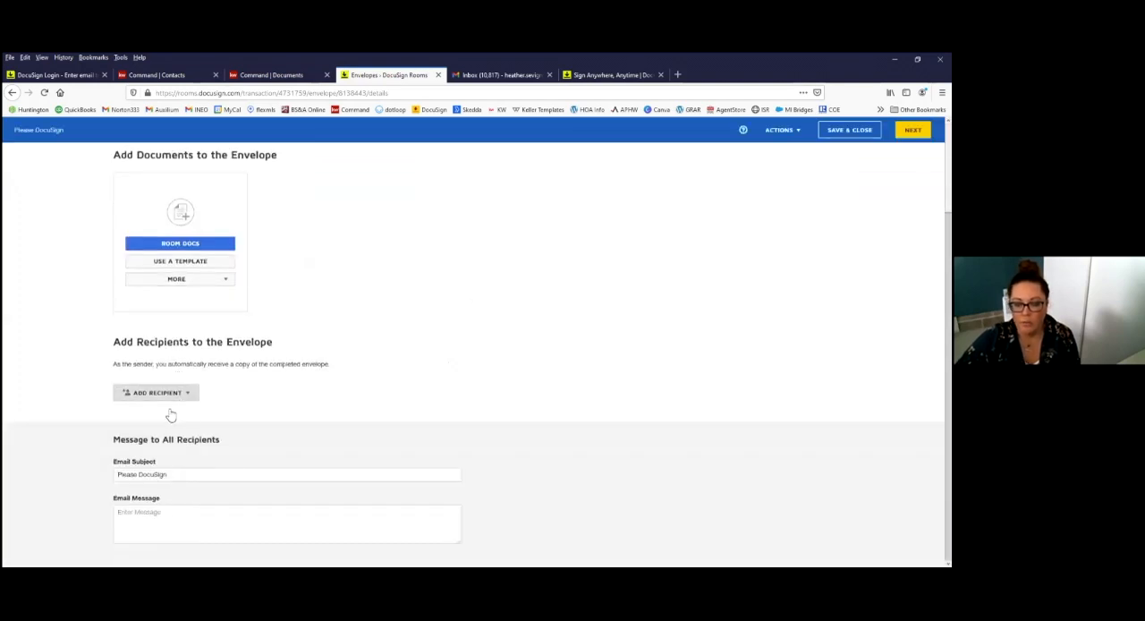
click(177, 395)
click(180, 262)
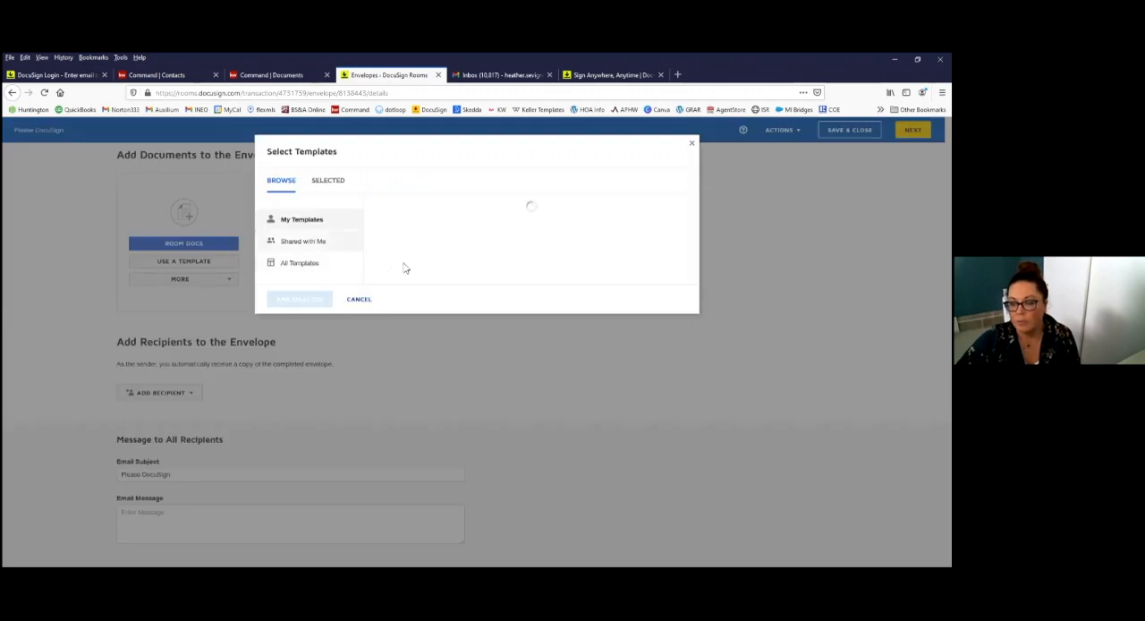
click(691, 144)
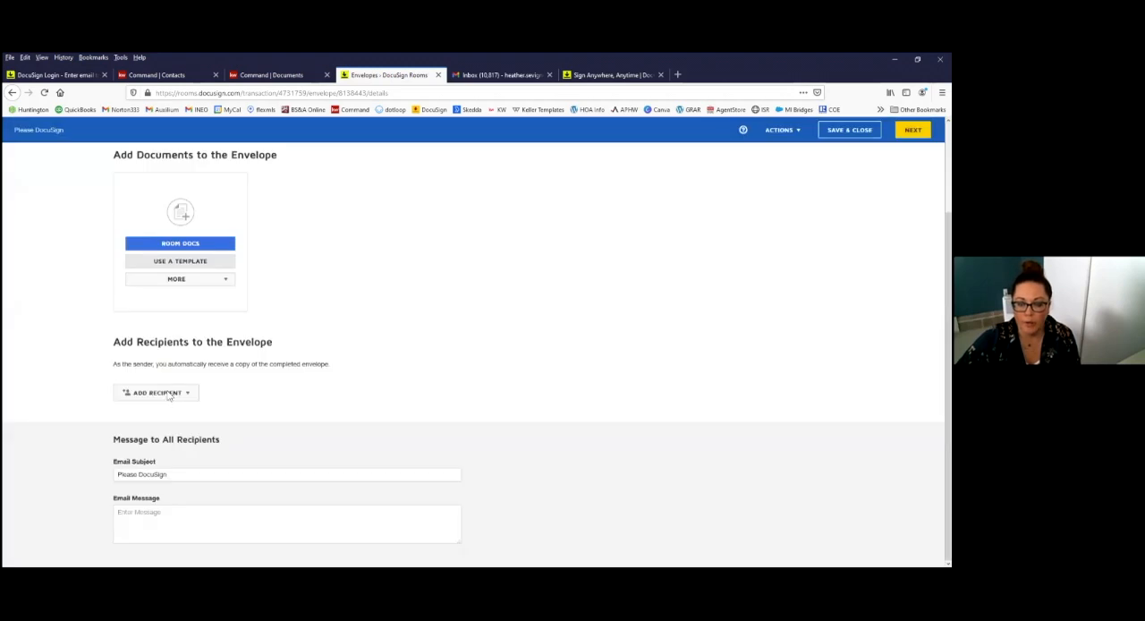
click(166, 394)
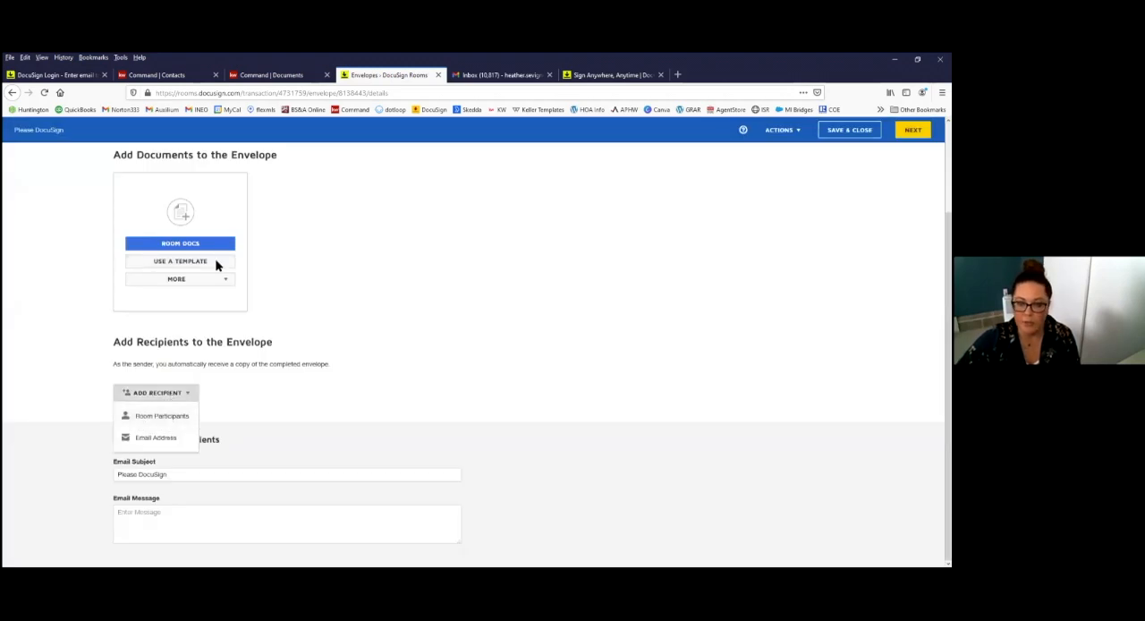
Step: Add the buyer agency disclosure template to the new envelope's documents
click(185, 263)
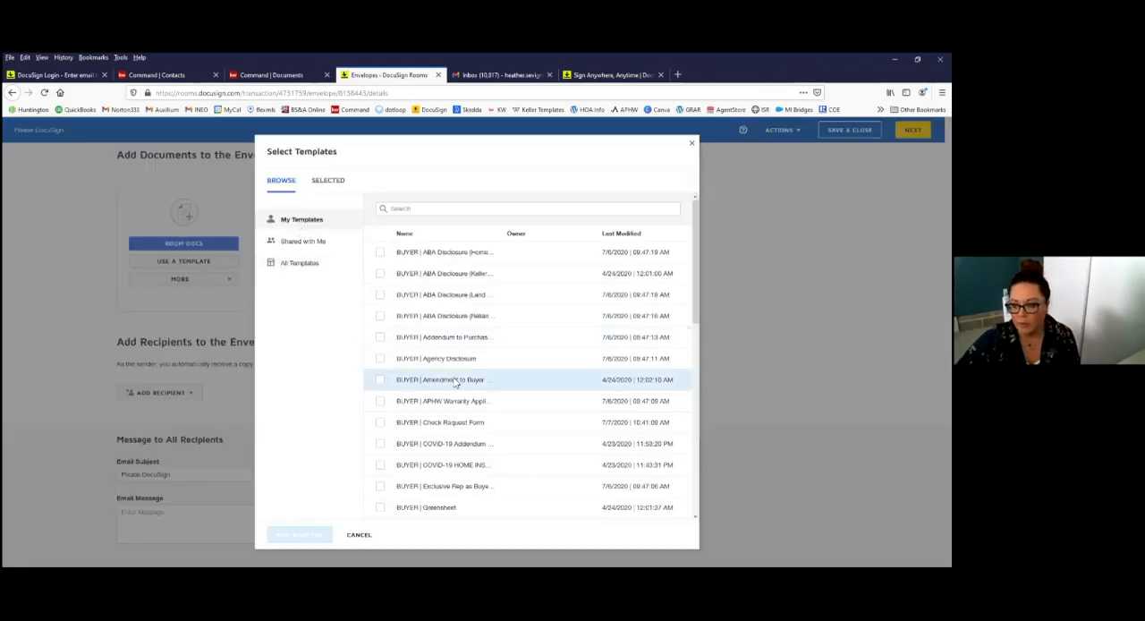
scroll(455, 382, down, 1)
click(380, 315)
click(300, 536)
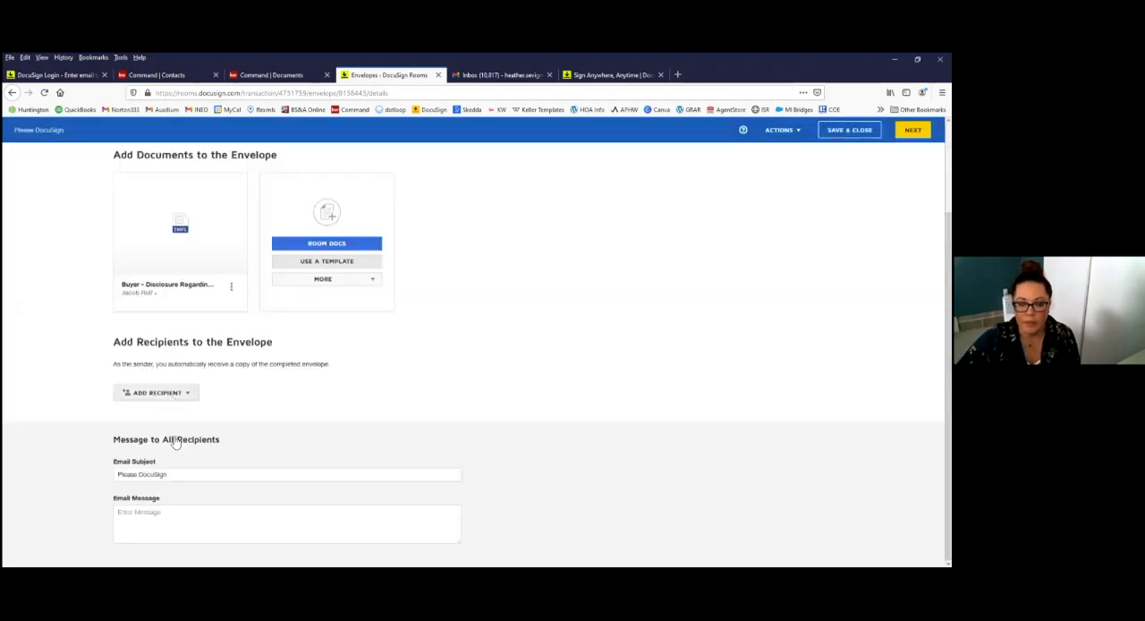
Step: Add the pre-tagged Buyer Agent and Buyer One roles, assign the agent and buyer to them, and set Buyer One's signing order to 2
click(170, 393)
click(174, 420)
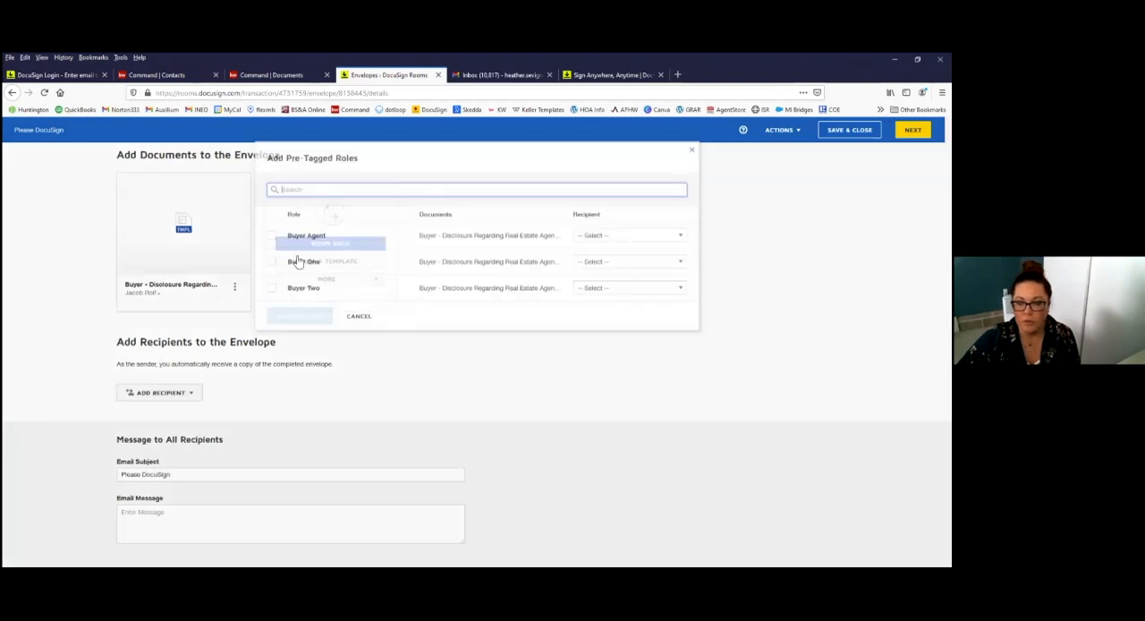
click(272, 256)
click(631, 231)
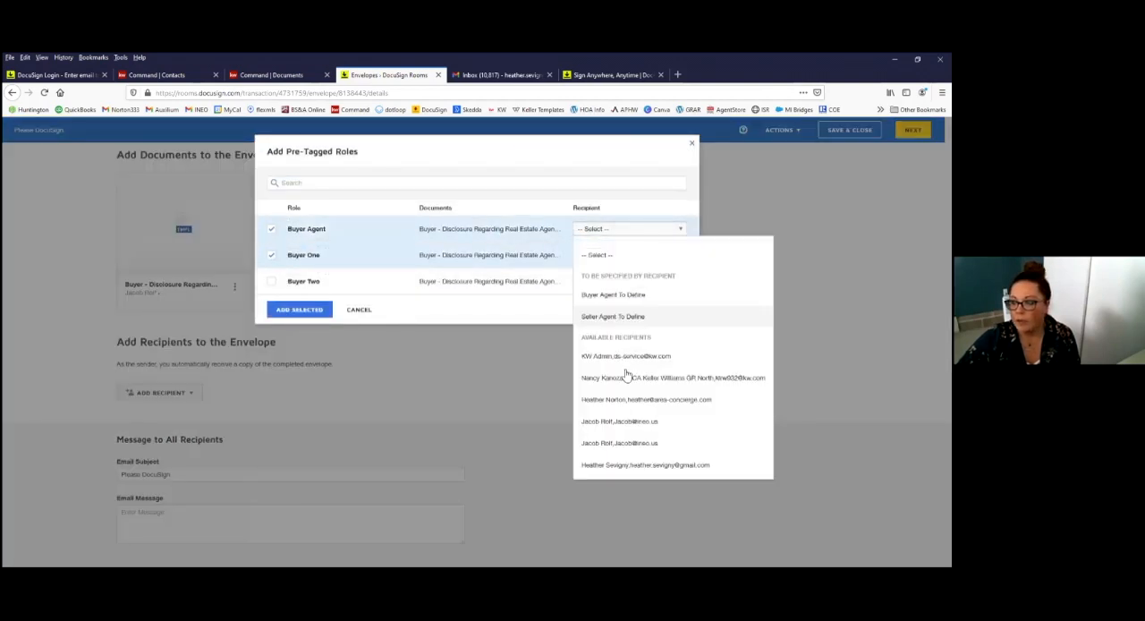
click(616, 437)
click(616, 256)
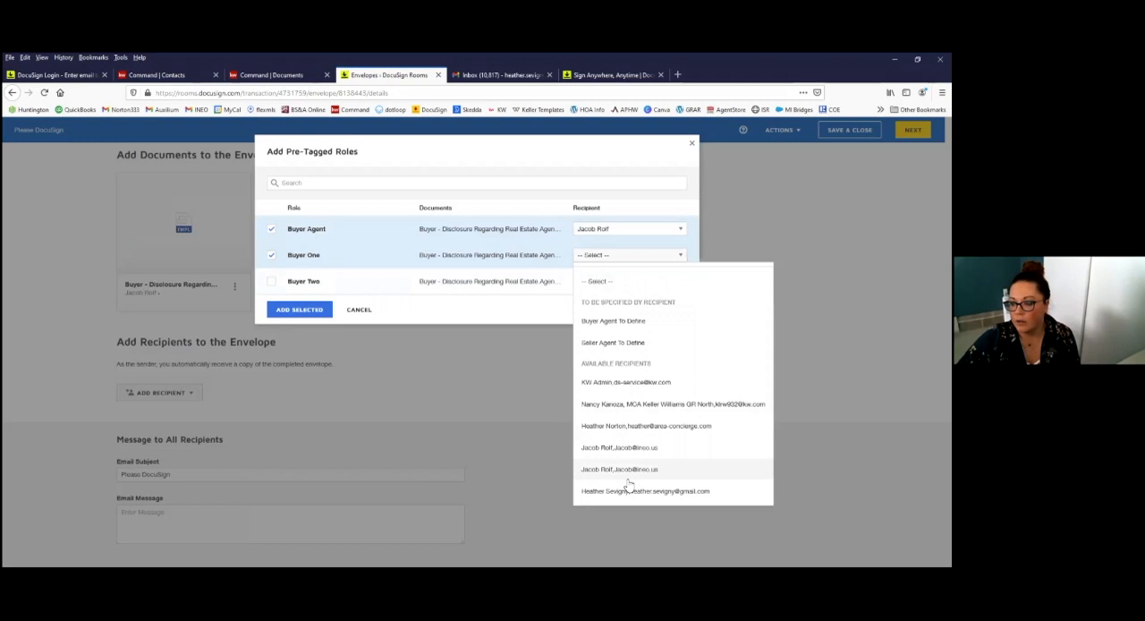
click(630, 491)
click(313, 311)
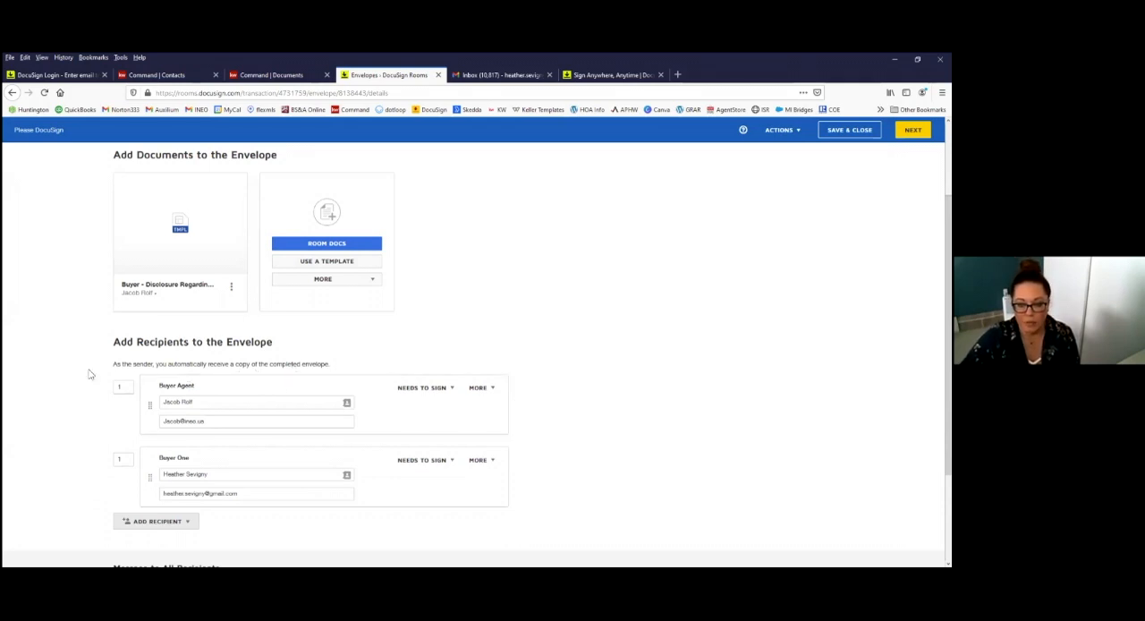
click(119, 461)
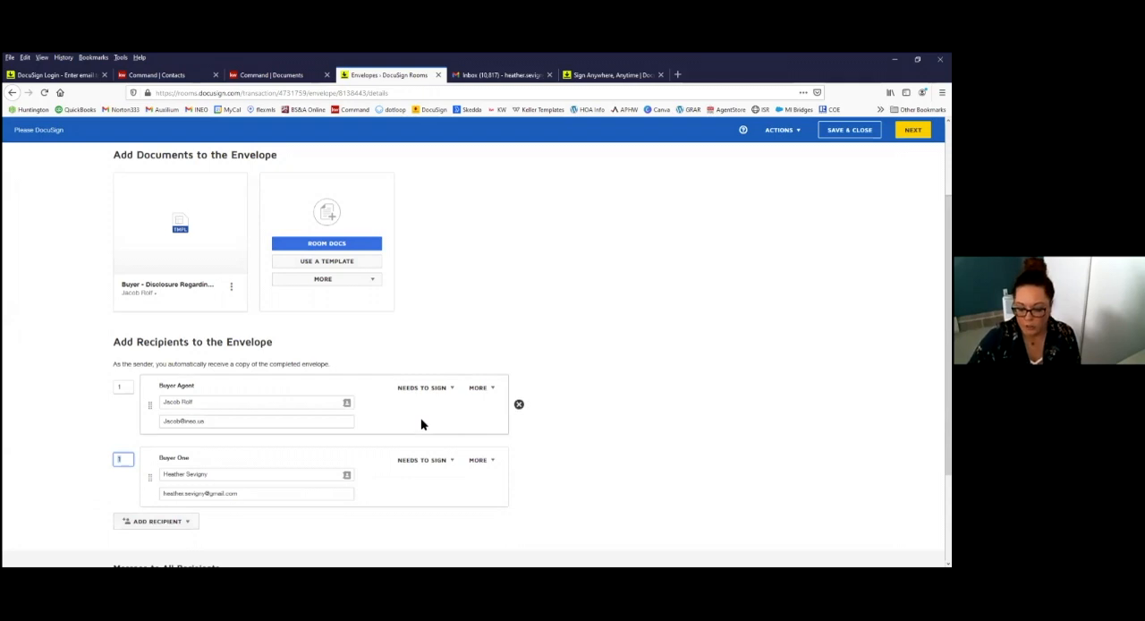
click(88, 395)
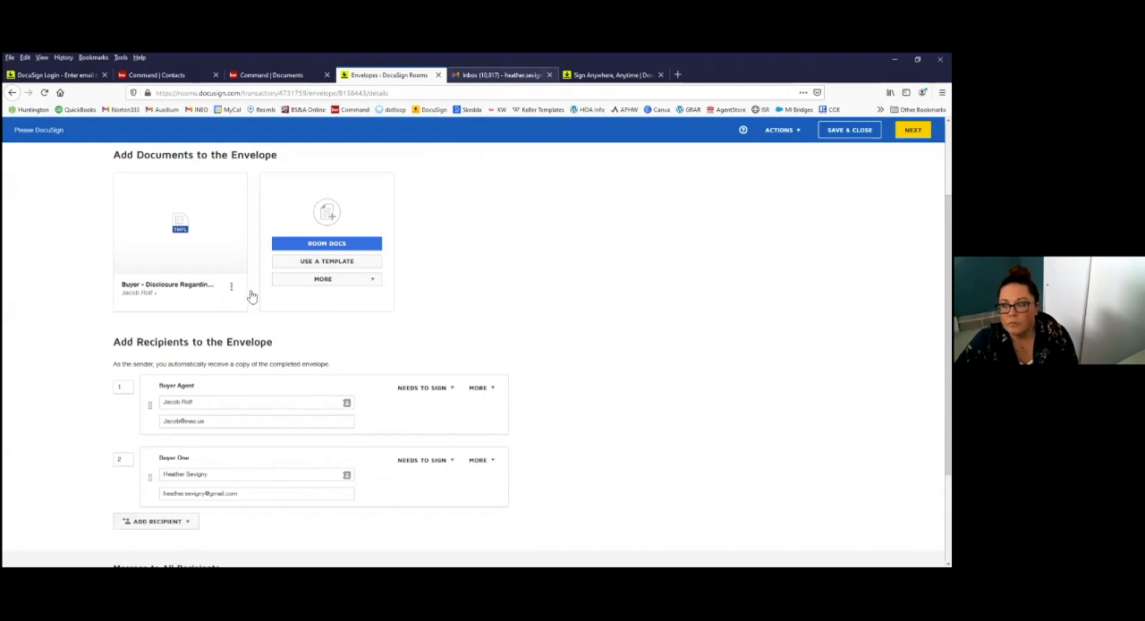
Step: Look over the buyer's inbox in Gmail and the DocuSign login page, and return to the envelope draft in DocuSign Rooms
key(ctrl+Tab)
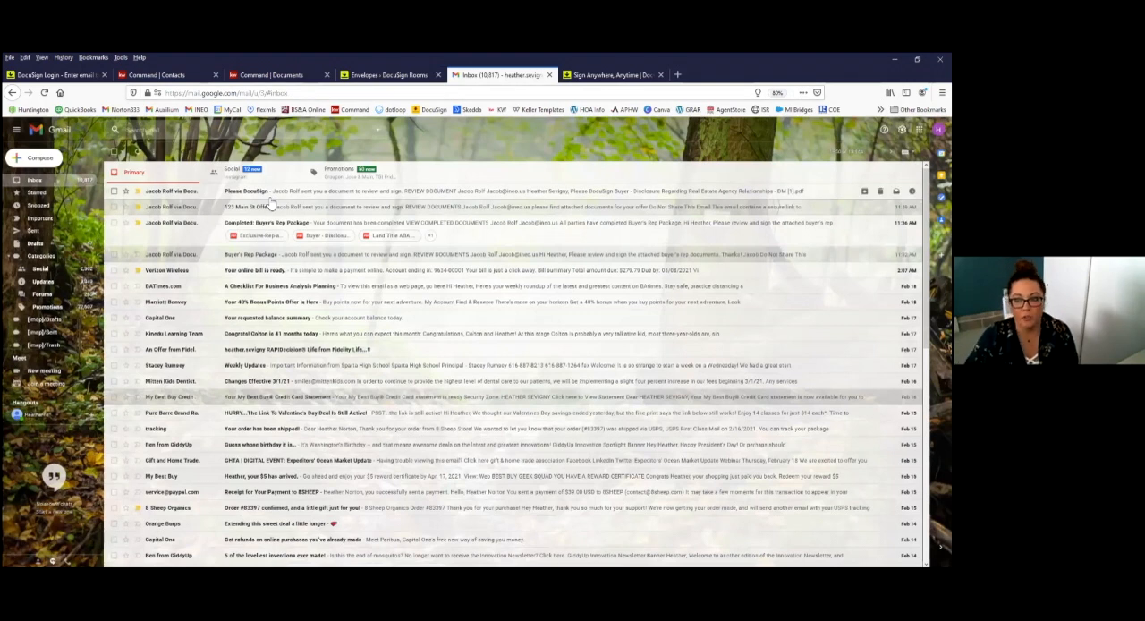
key(ctrl+shift+Tab)
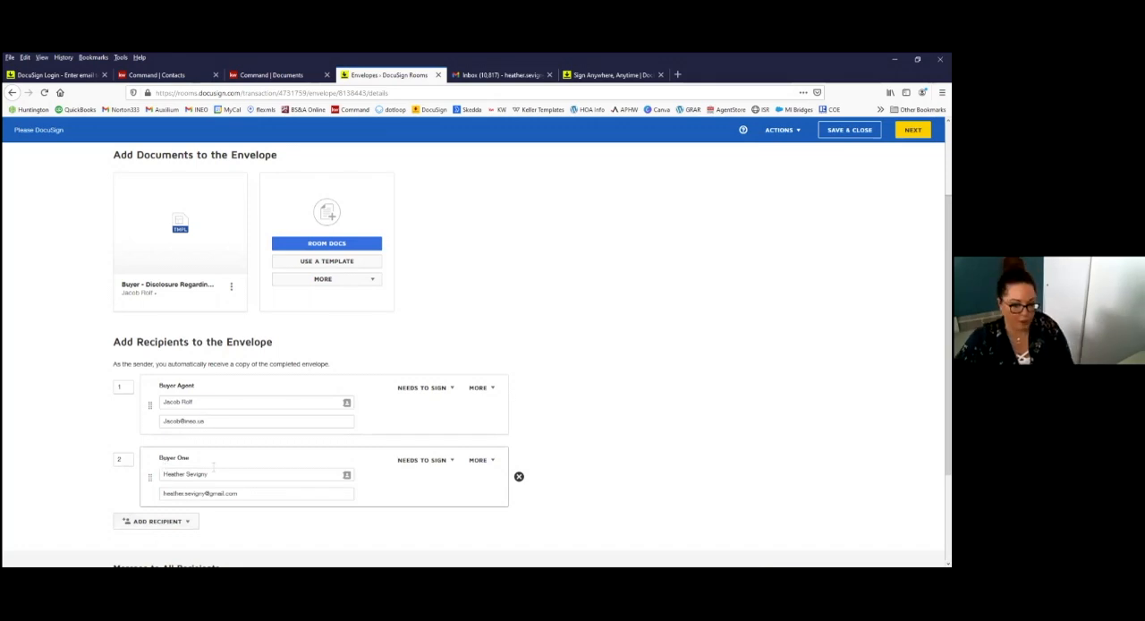
click(56, 76)
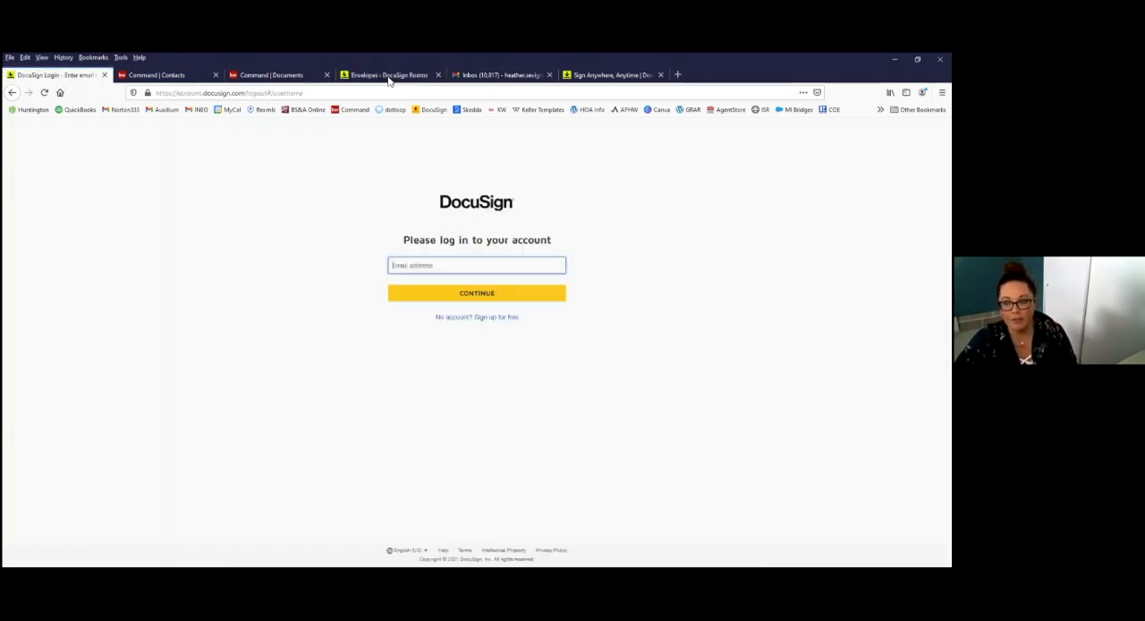
click(389, 75)
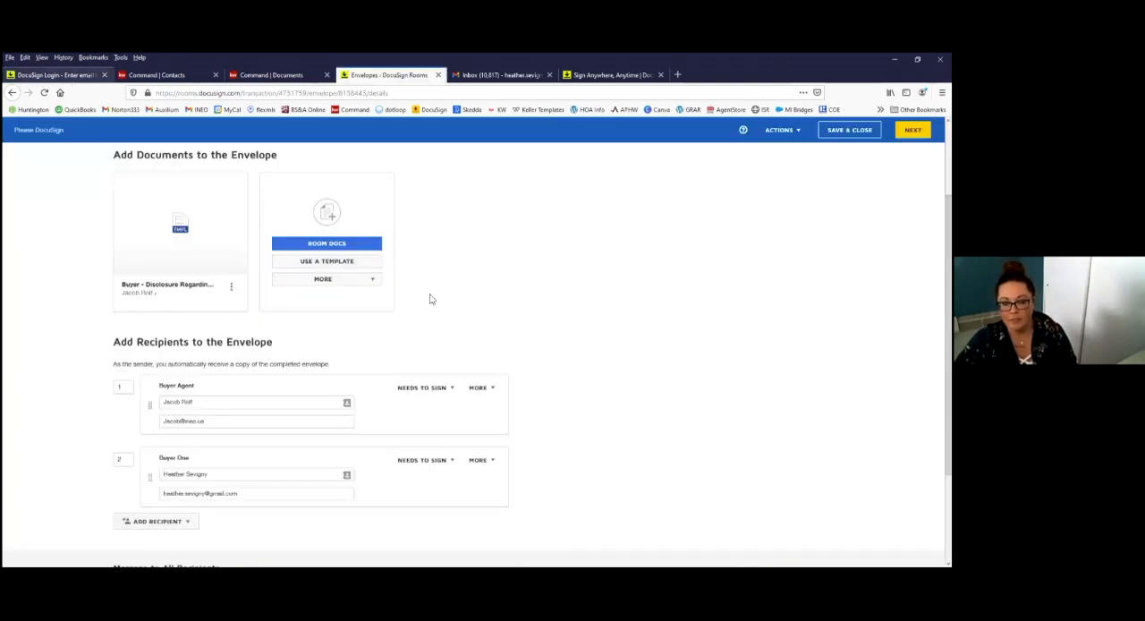
Step: Review the envelope's details, documents and recipients, and save and close the draft
scroll(501, 296, up, 2)
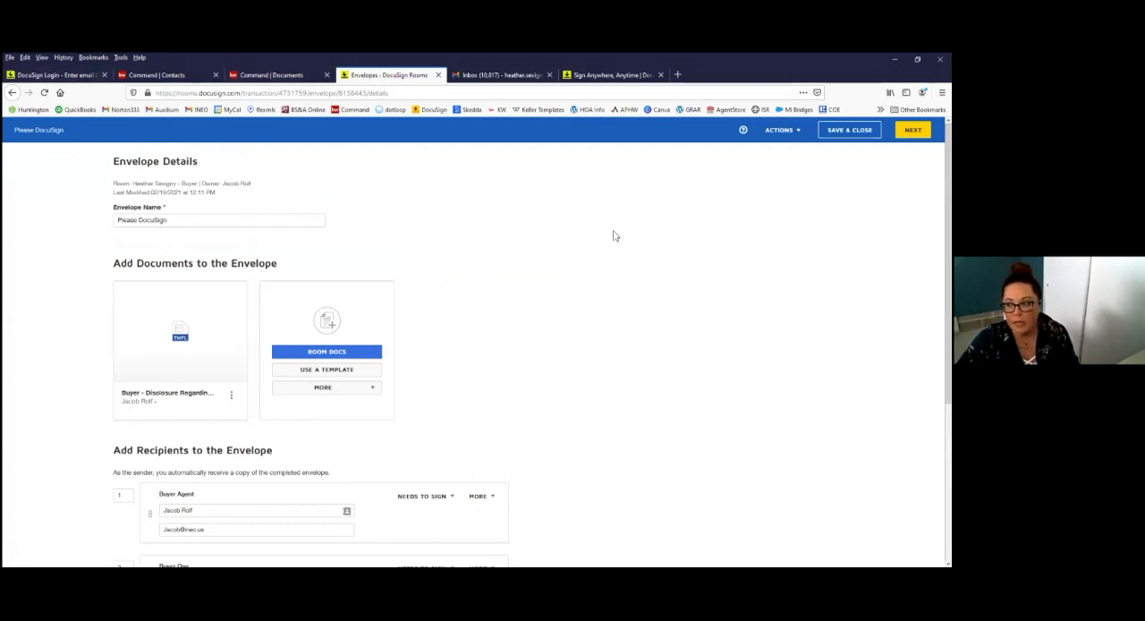
scroll(614, 237, down, 2)
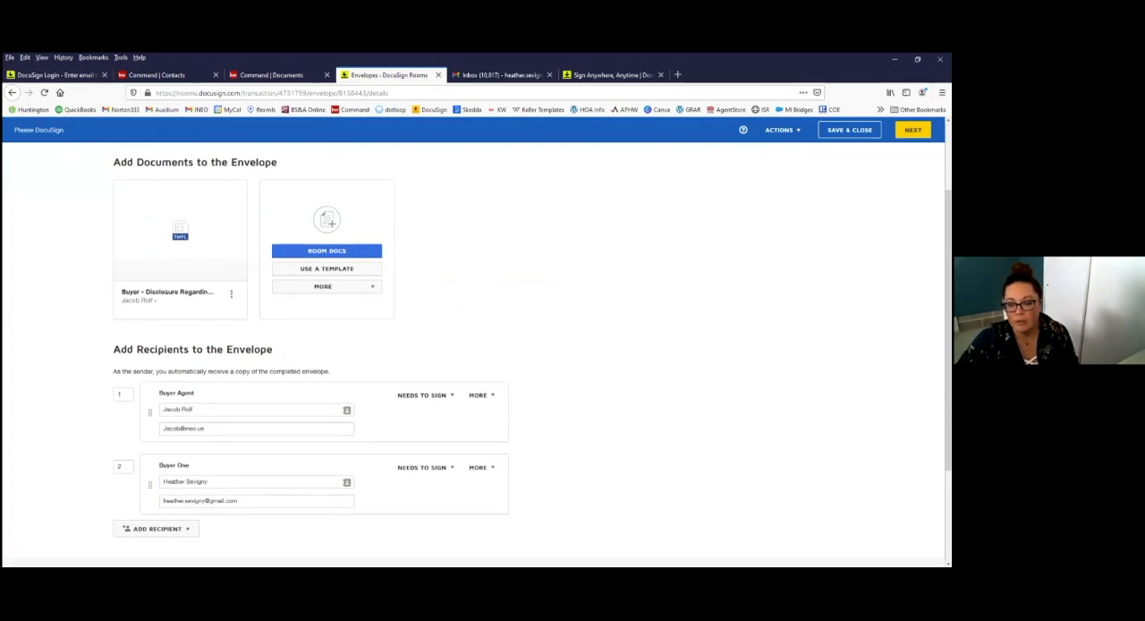
scroll(627, 188, up, 2)
click(850, 130)
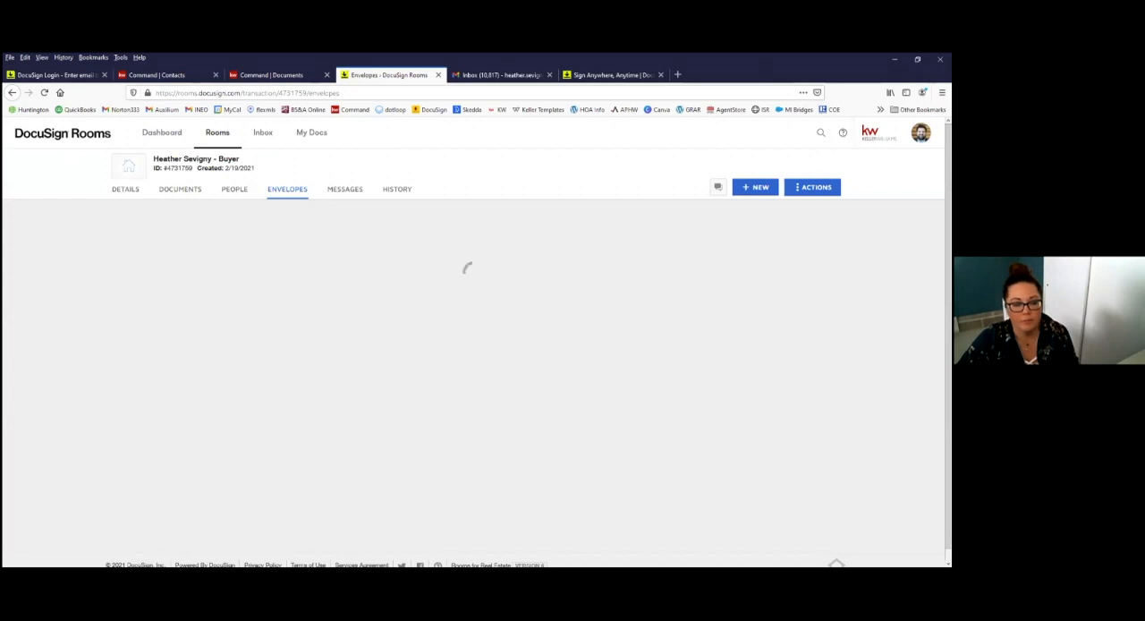